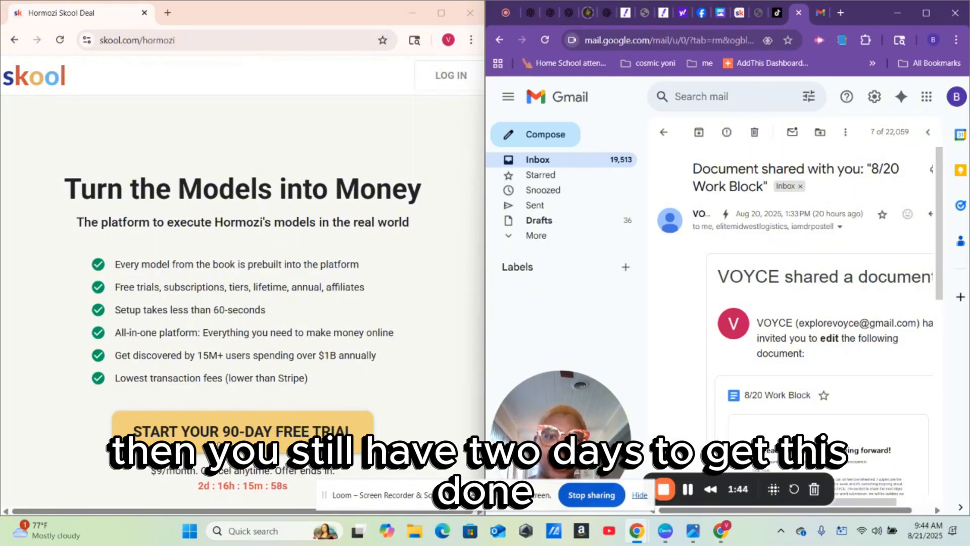
- Open the Skool 90-day free trial sign-up form and enter the member's first and last name
left_click(220, 440)
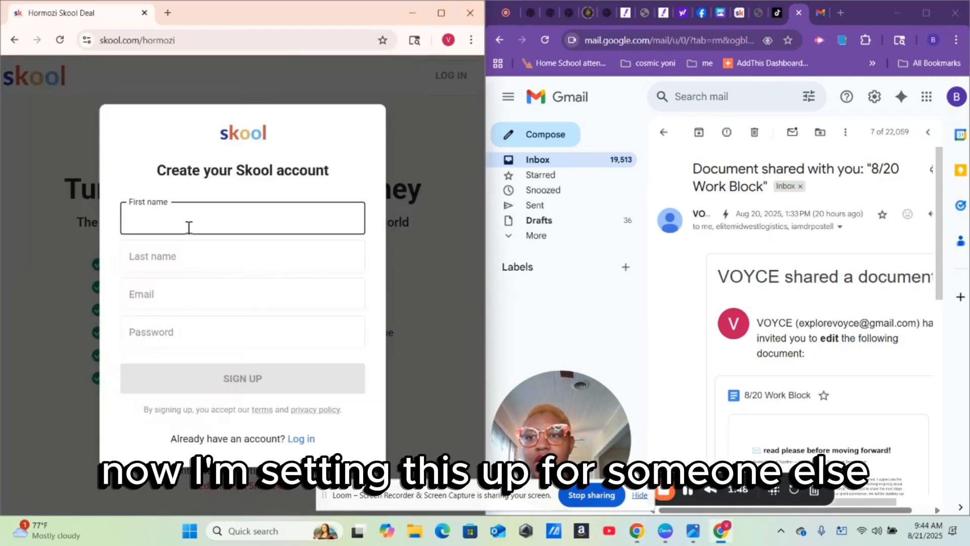
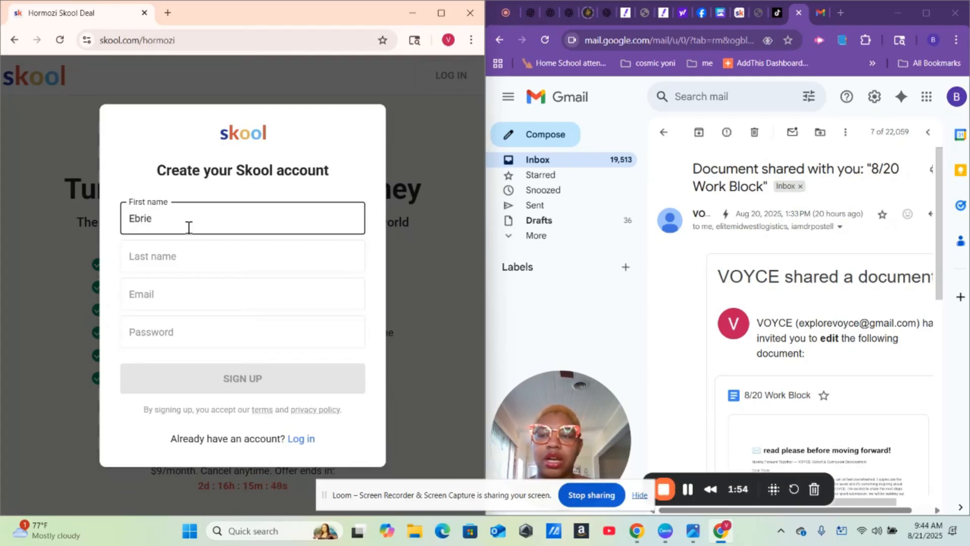
left_click(180, 262)
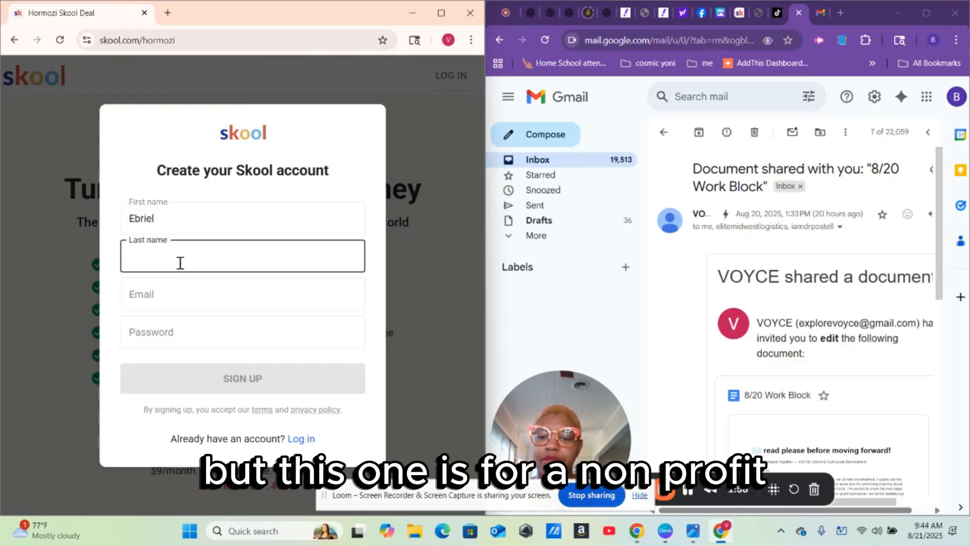
type("L")
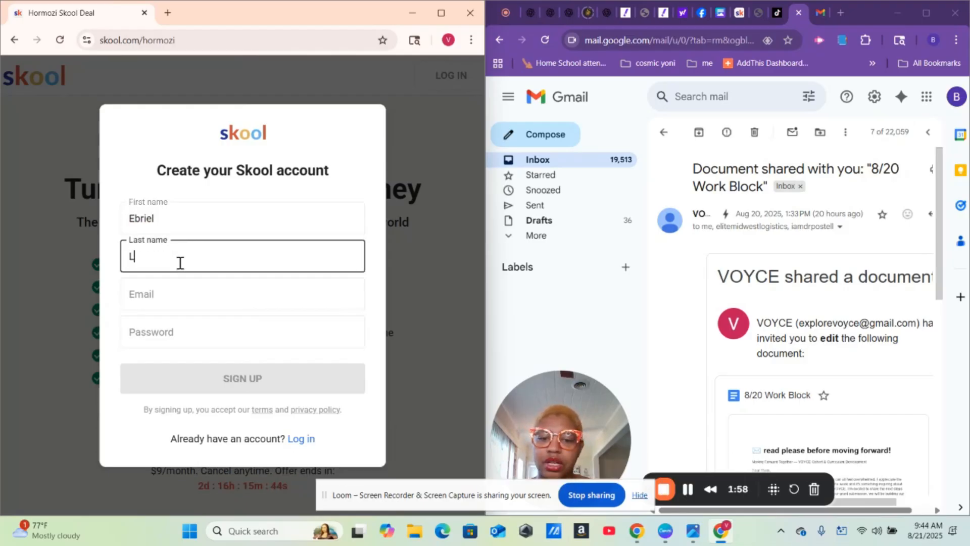
type("ivingst")
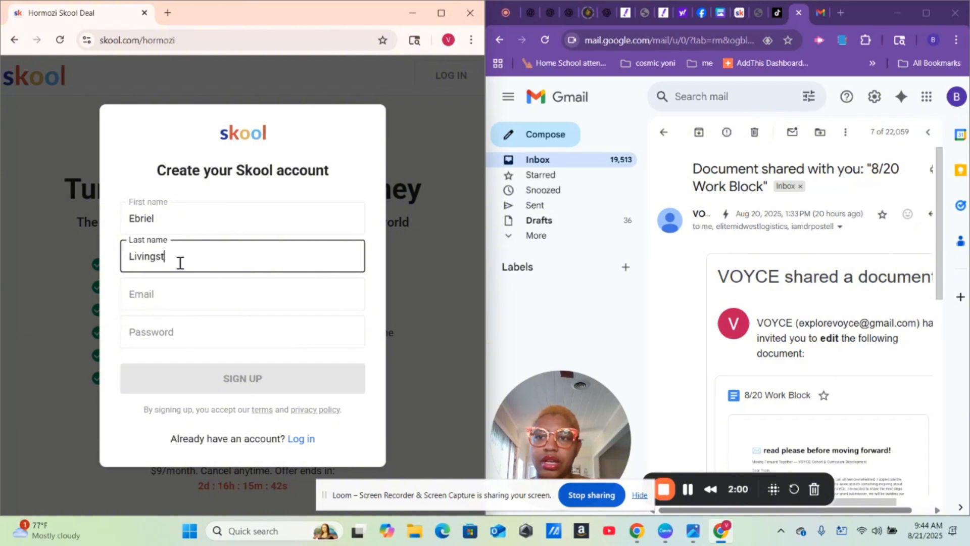
type("op")
key("BackSpace")
type("n")
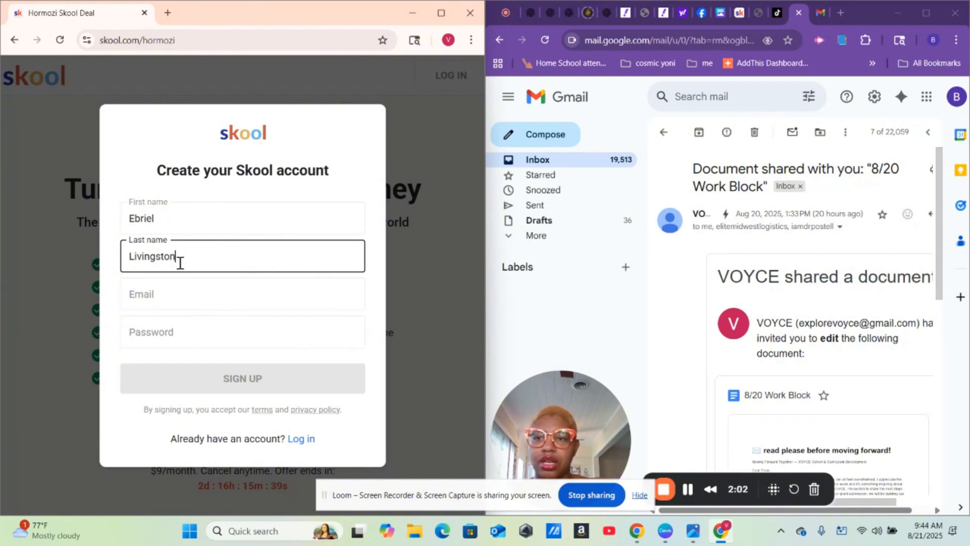
left_click(180, 296)
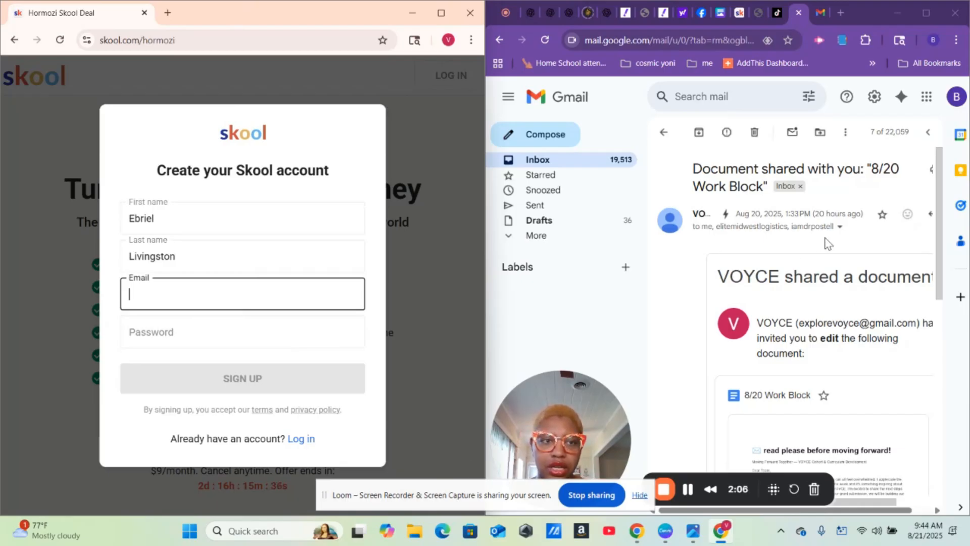
- Copy the reply-to address from the Gmail sender details into the sign-up Email field
left_click(841, 227)
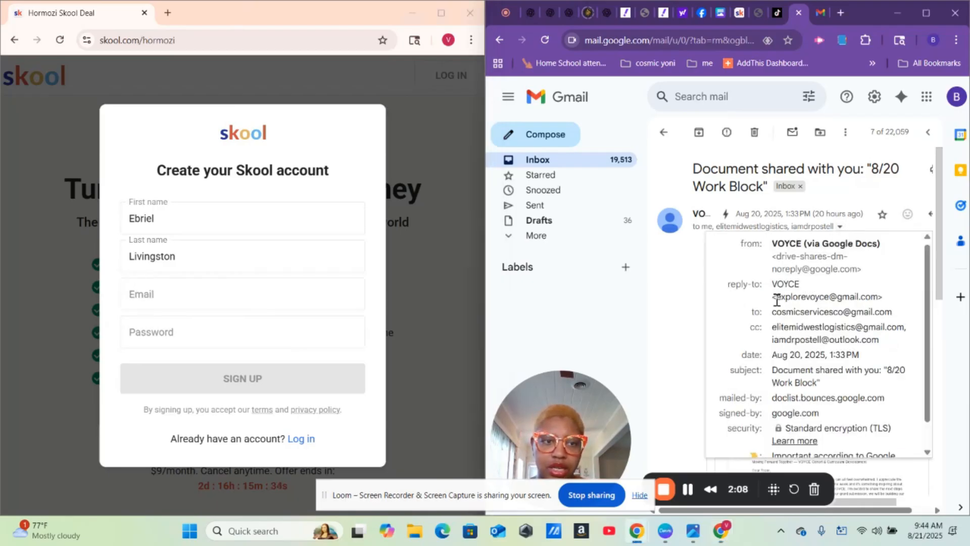
mouse_move(776, 299)
left_click_drag(777, 297, 877, 300)
key("ctrl+c")
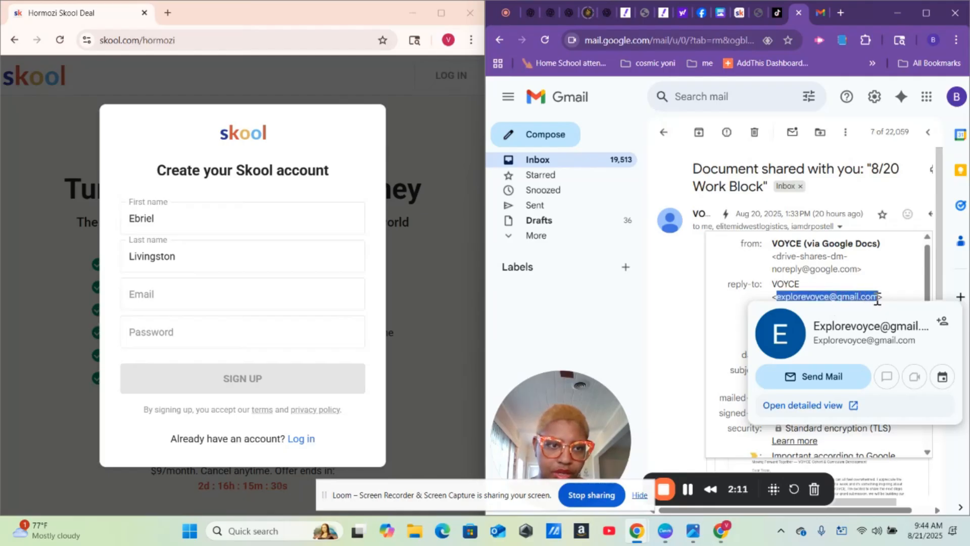
right_click(853, 302)
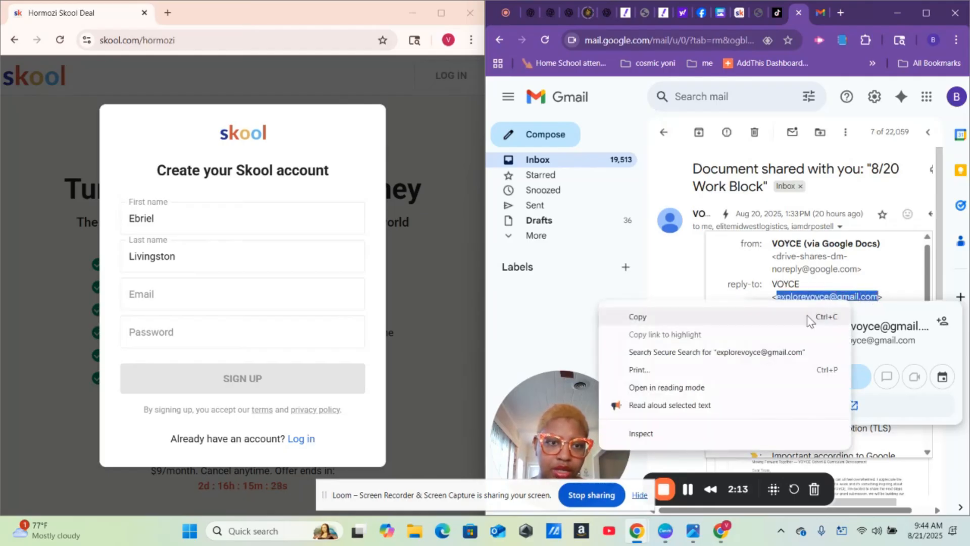
left_click(761, 323)
left_click(185, 300)
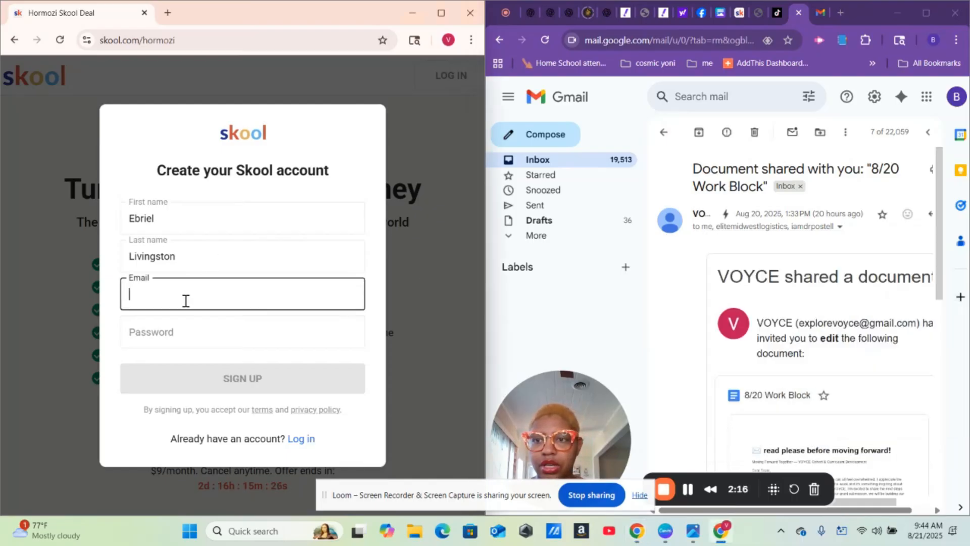
right_click(184, 301)
left_click(255, 164)
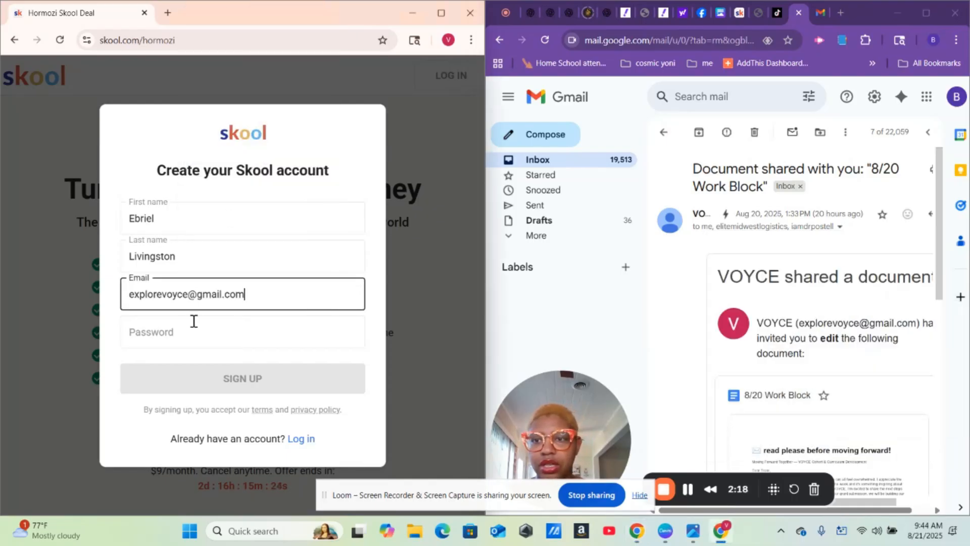
- Decline Chrome's suggested password, enter a custom account password, and submit the sign-up form
left_click(188, 332)
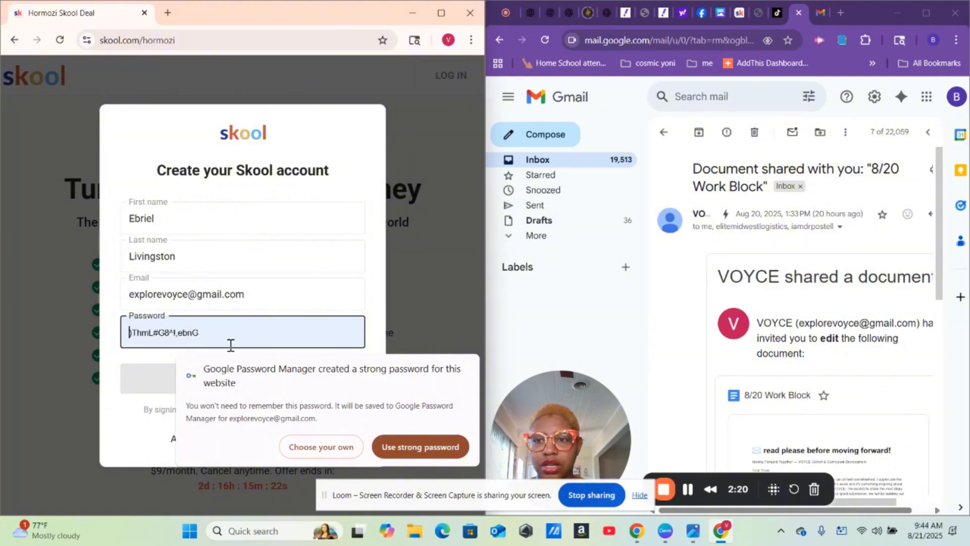
left_click(316, 448)
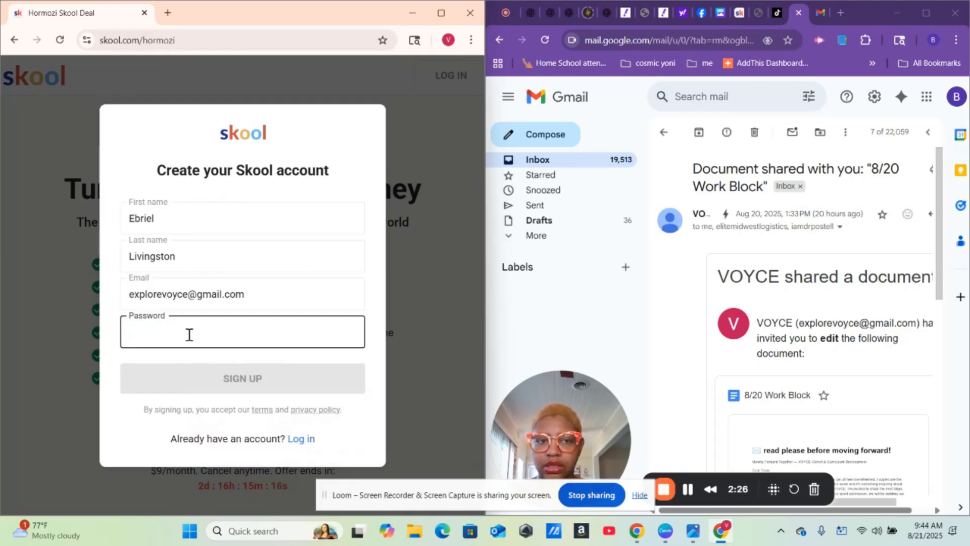
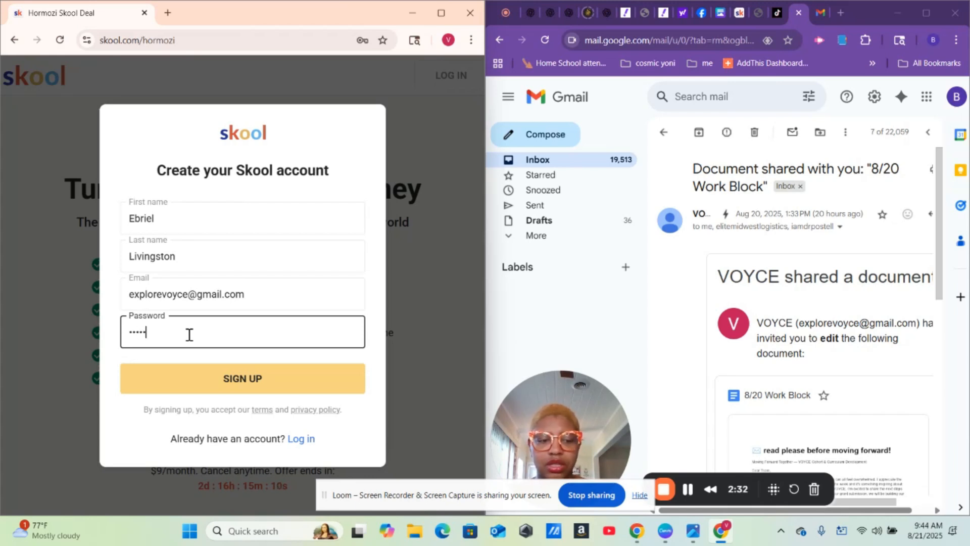
key("Num_Lock")
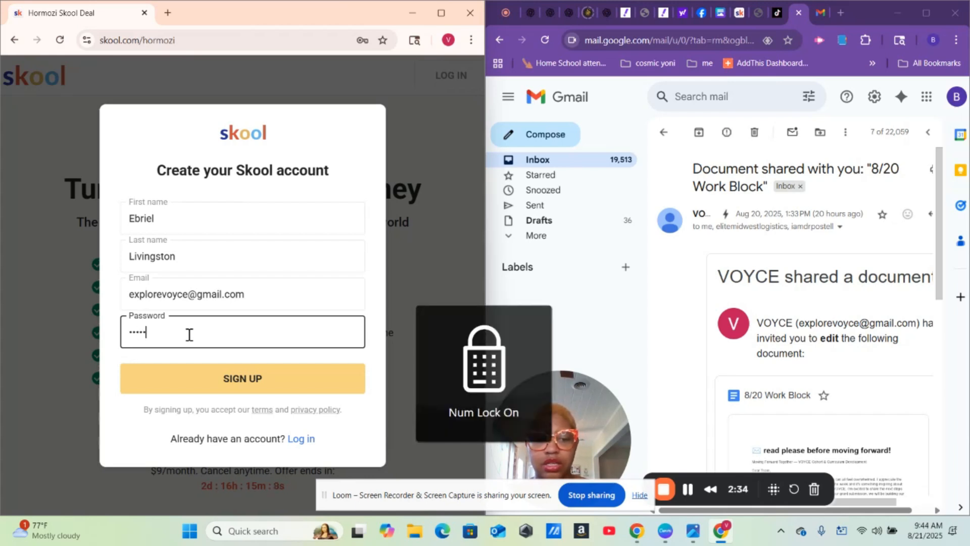
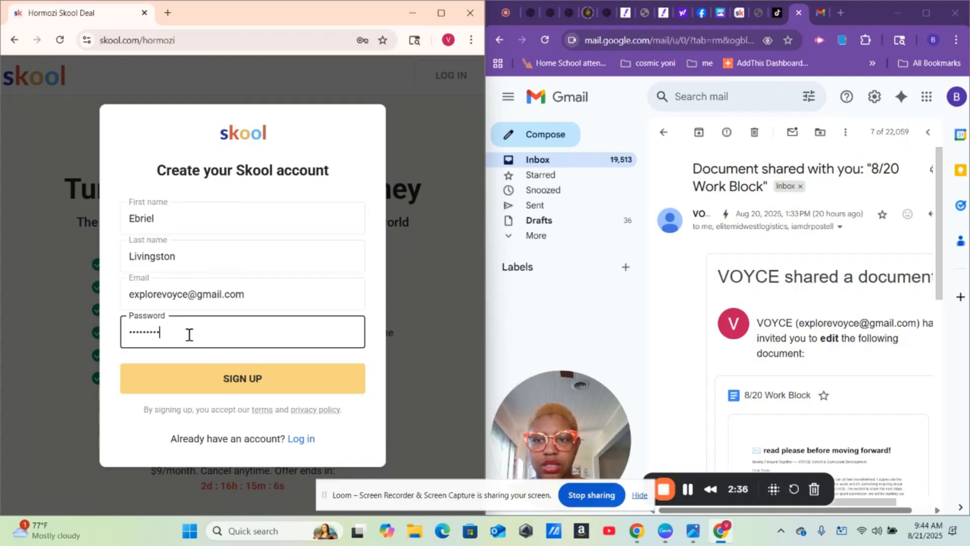
left_click(243, 385)
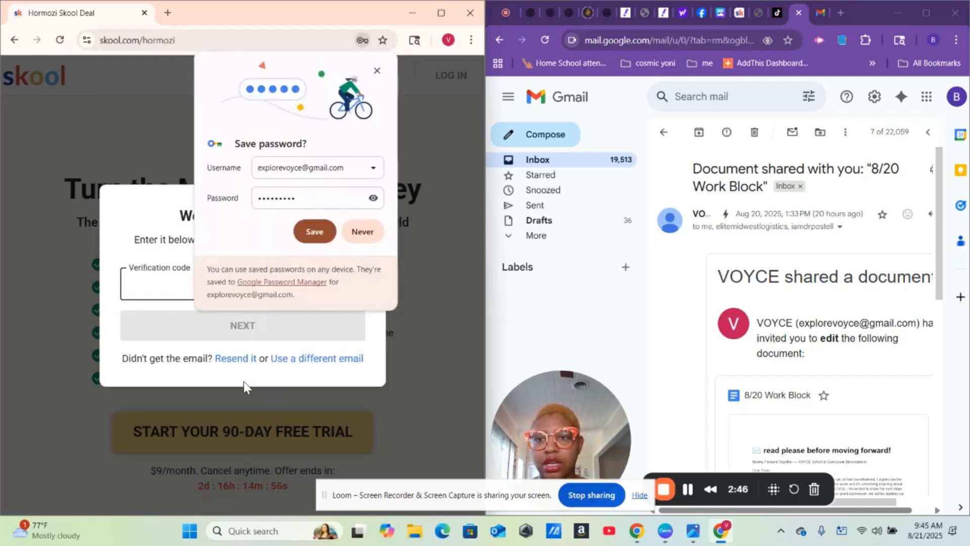
- Save the password in Chrome, submit the emailed verification code, and start the Hobby plan's free trial
left_click(314, 232)
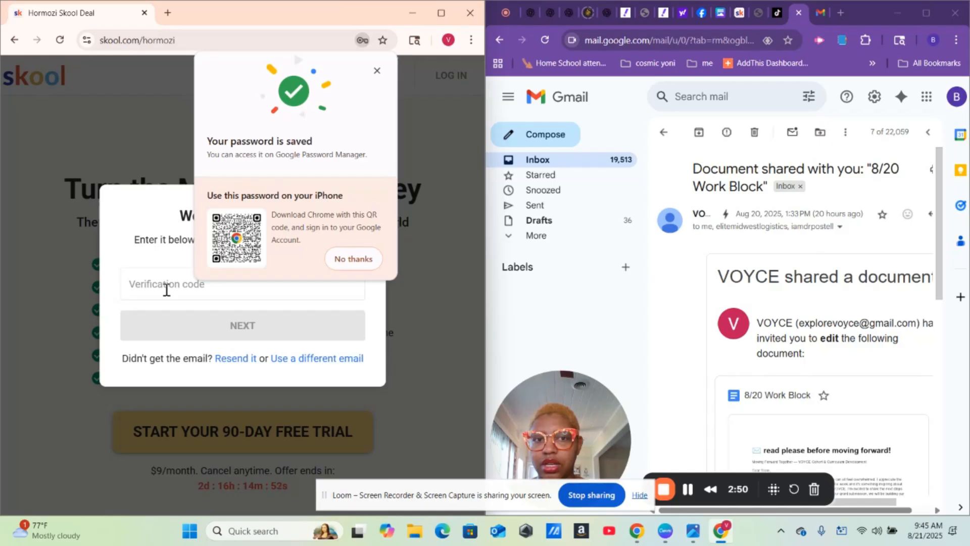
left_click(167, 289)
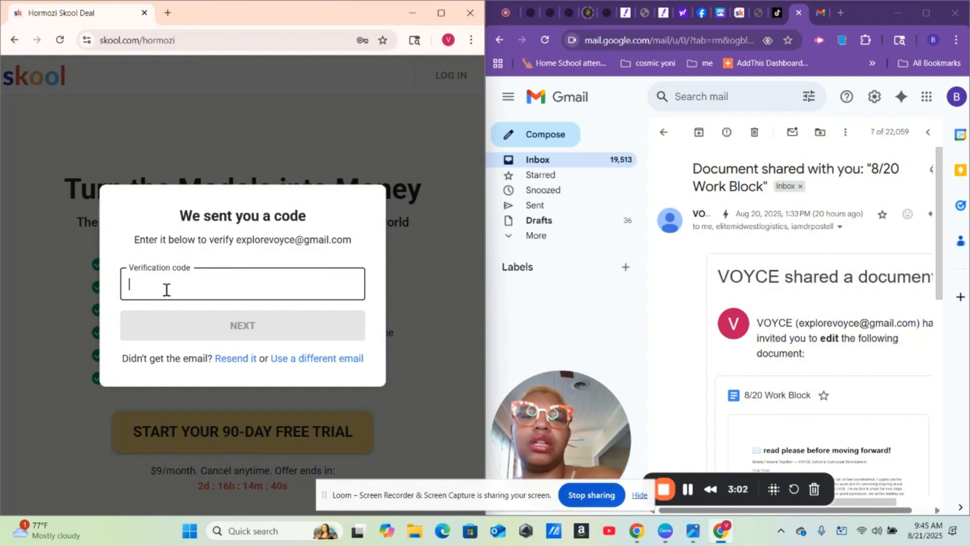
left_click(687, 491)
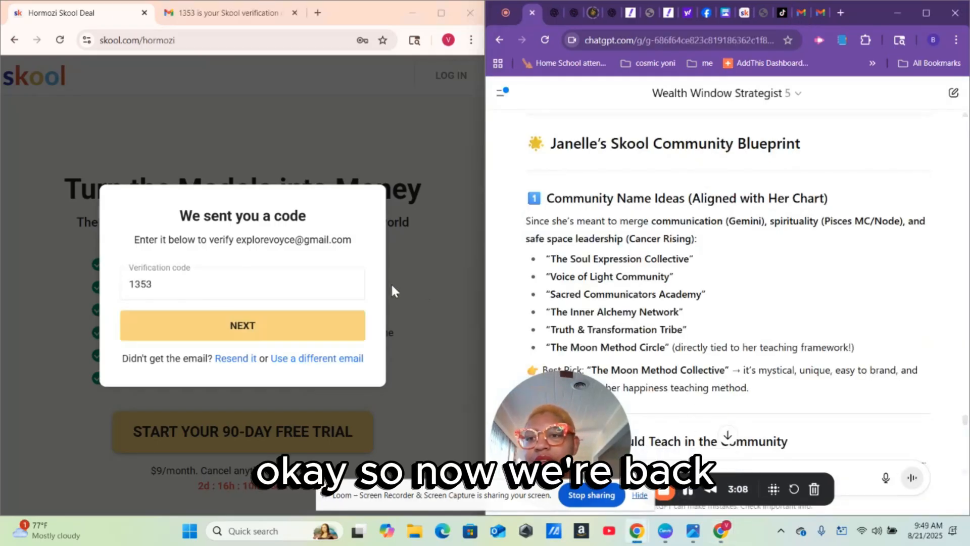
left_click(251, 329)
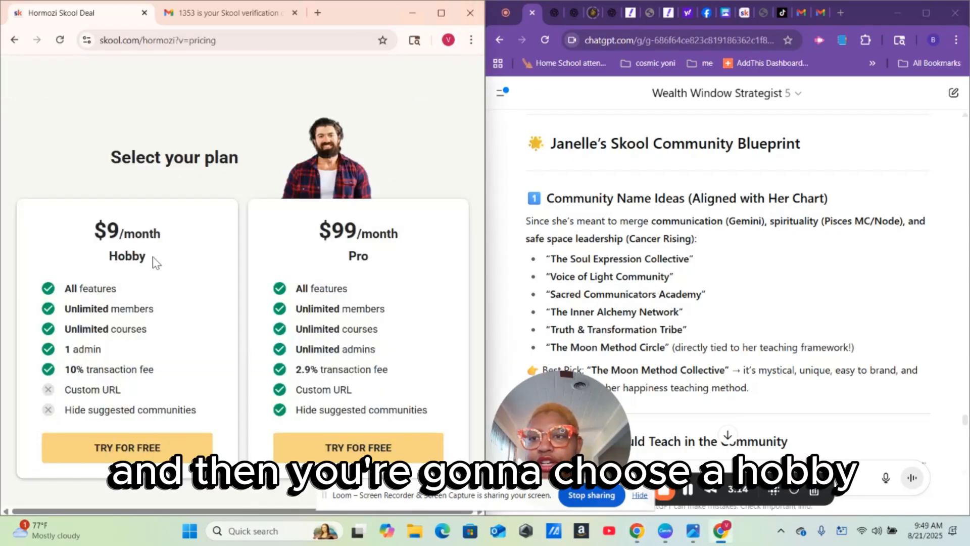
left_click(136, 458)
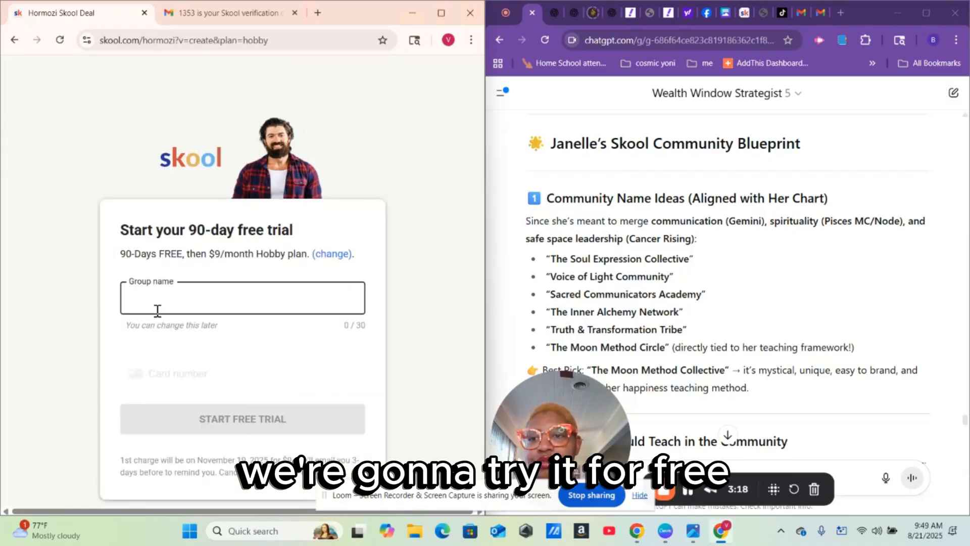
- Name the new group 'Voyce'
type("V")
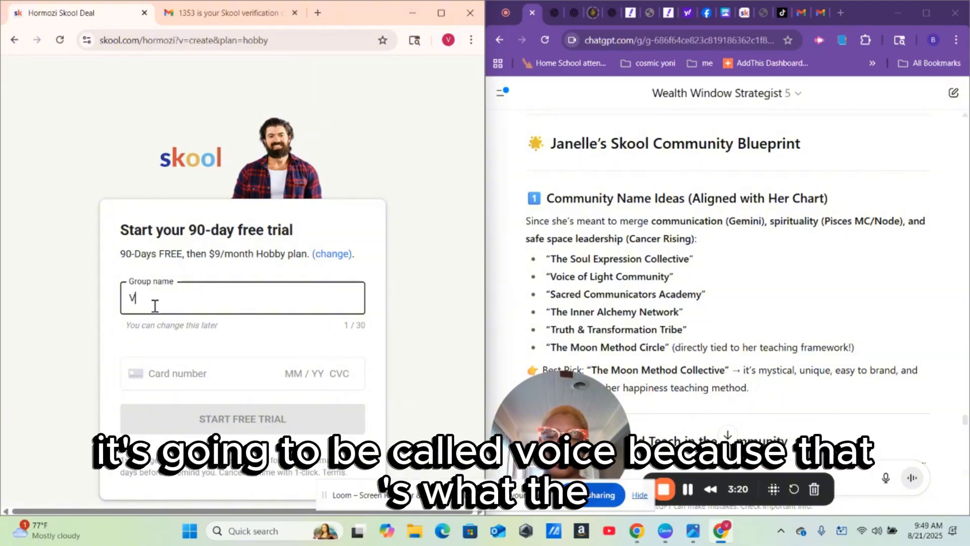
type("oyd")
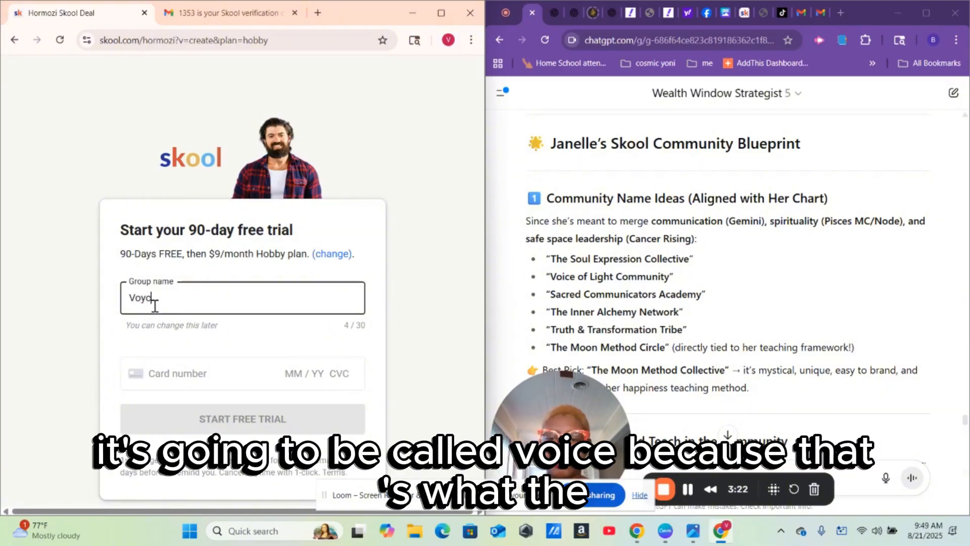
key("BackSpace")
type("ce")
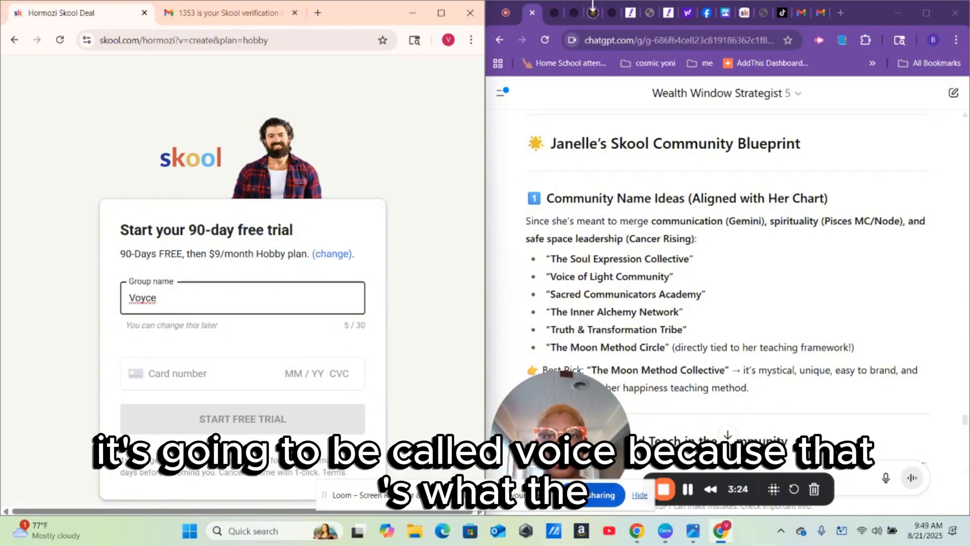
- Enter the card details, start the 90-day free trial, and save the card to Google Pay
left_click(554, 14)
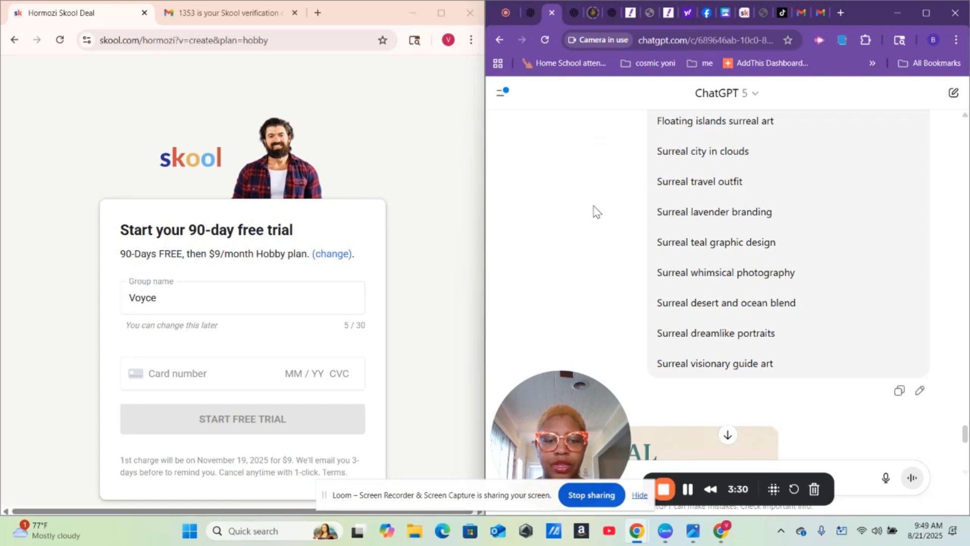
scroll(596, 211, "up", 4)
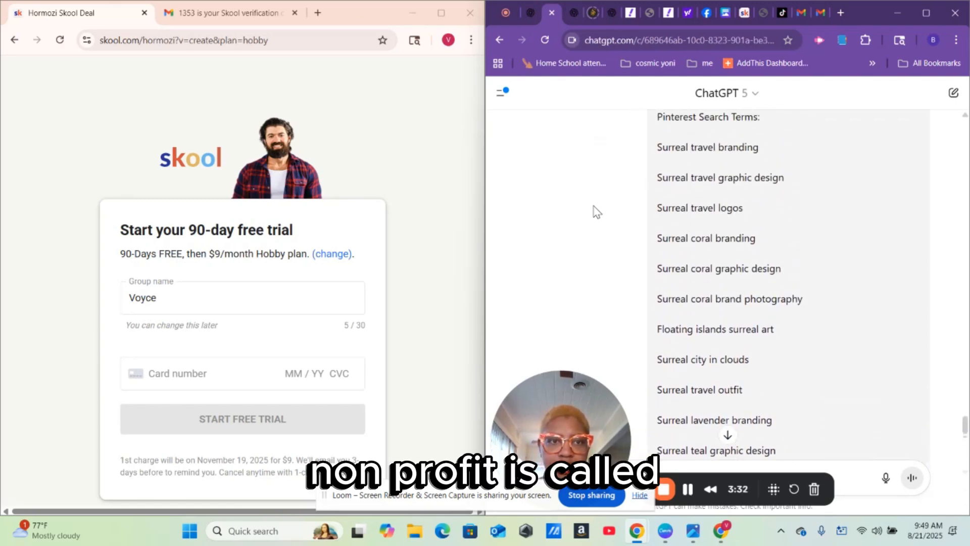
scroll(596, 211, "up", 15)
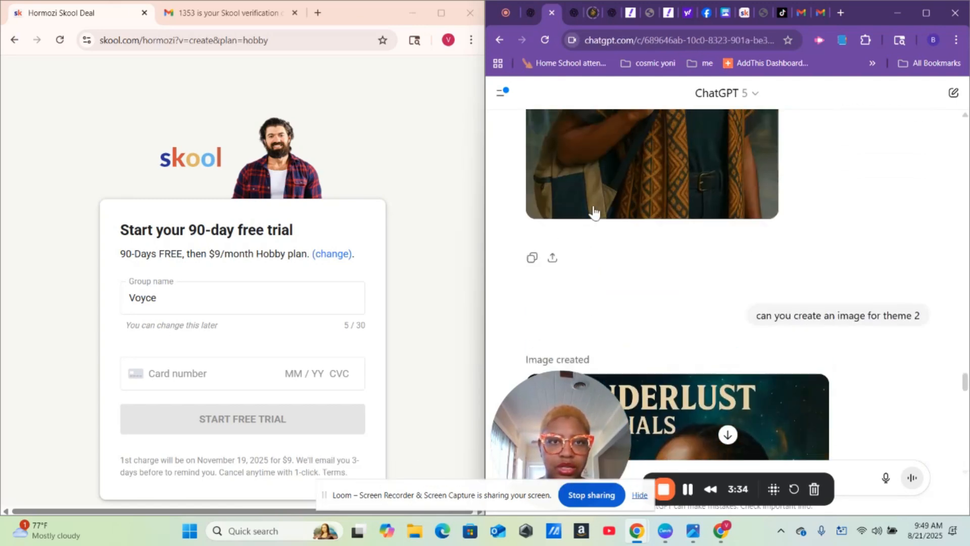
scroll(594, 212, "down", 5)
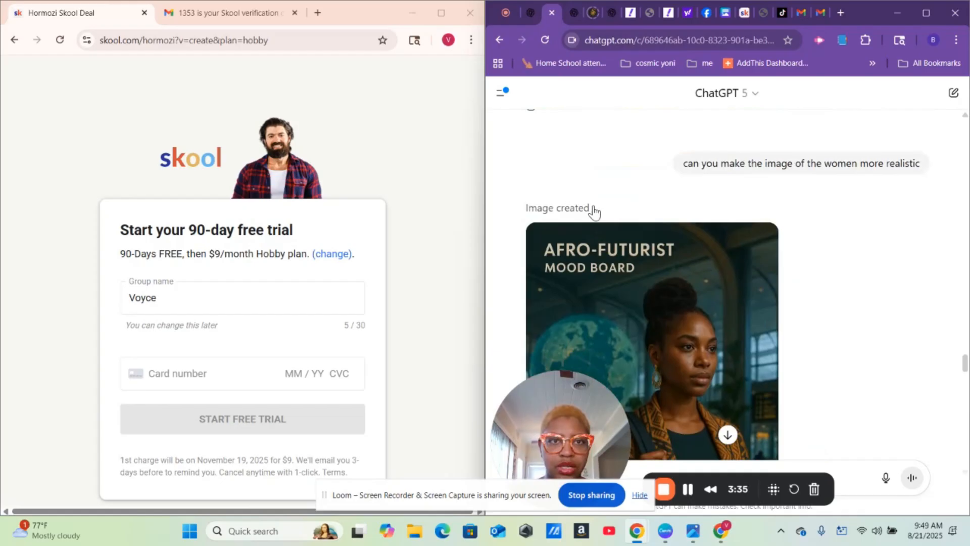
left_click(578, 11)
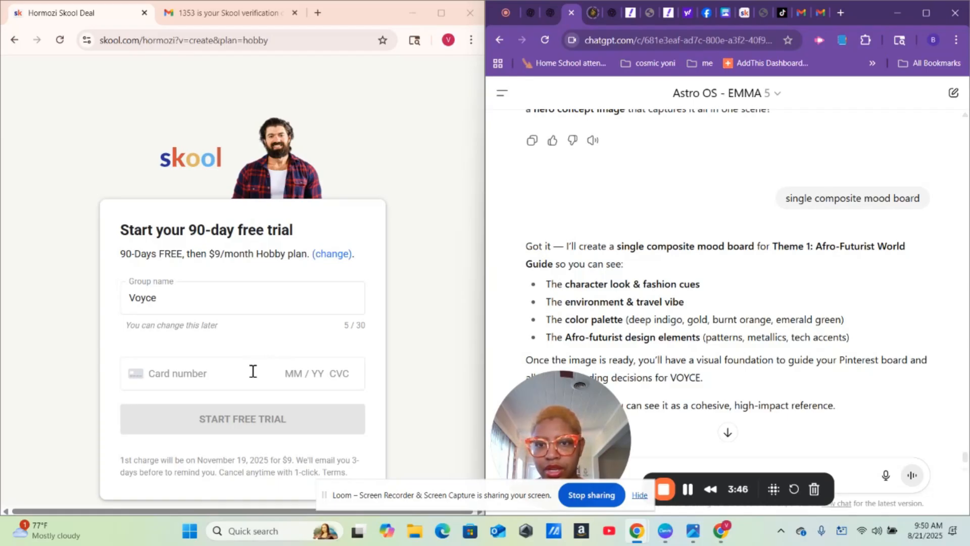
left_click(689, 493)
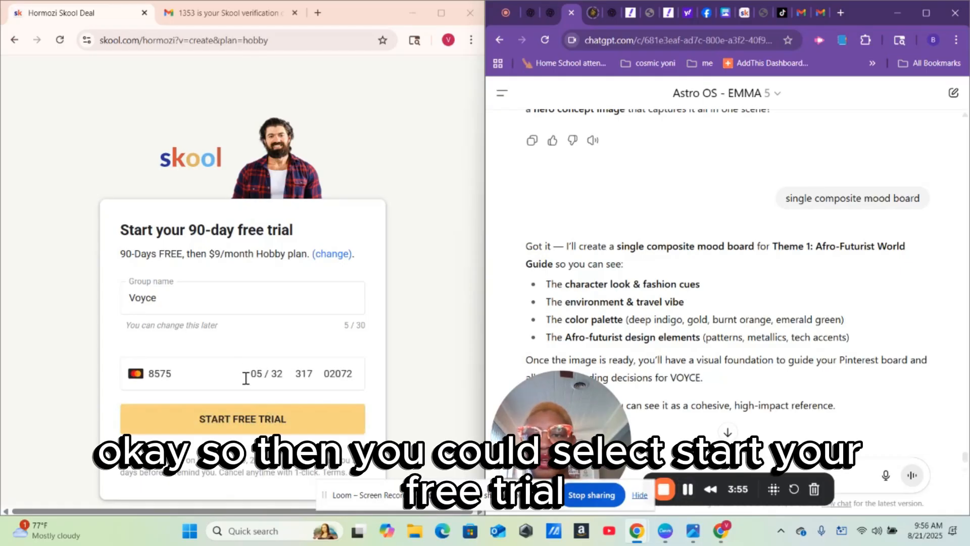
left_click(262, 423)
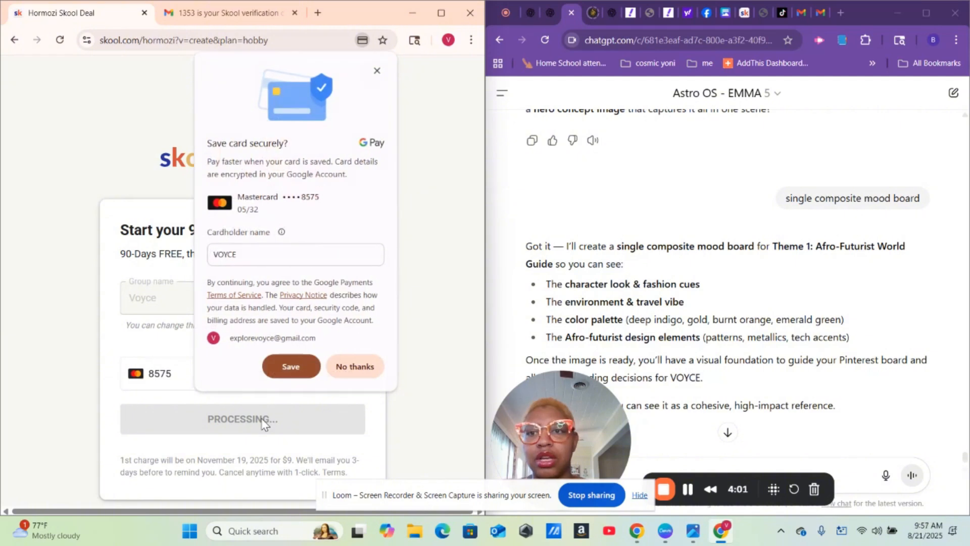
left_click(284, 363)
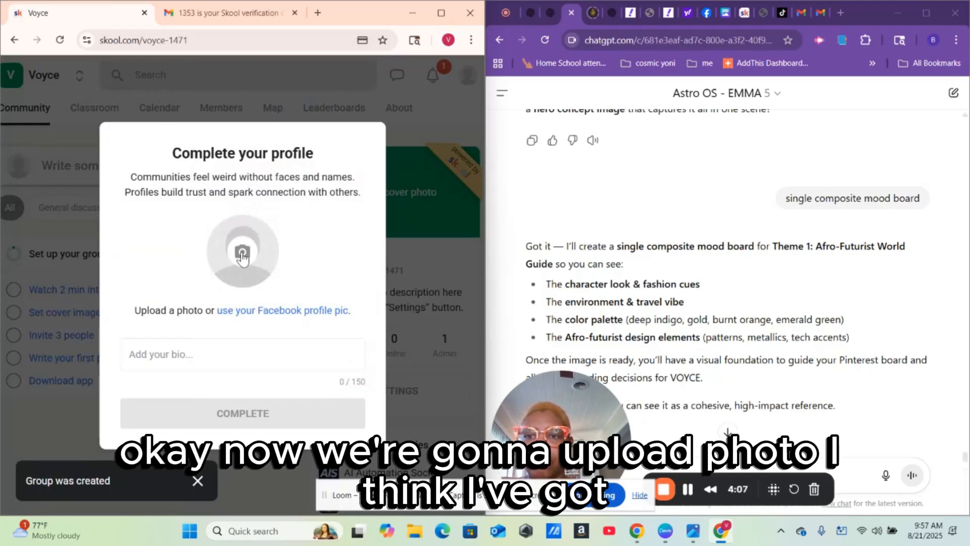
- Upload White Collage Travel Blog Facebook Post (1) from Downloads as the profile photo
left_click(242, 254)
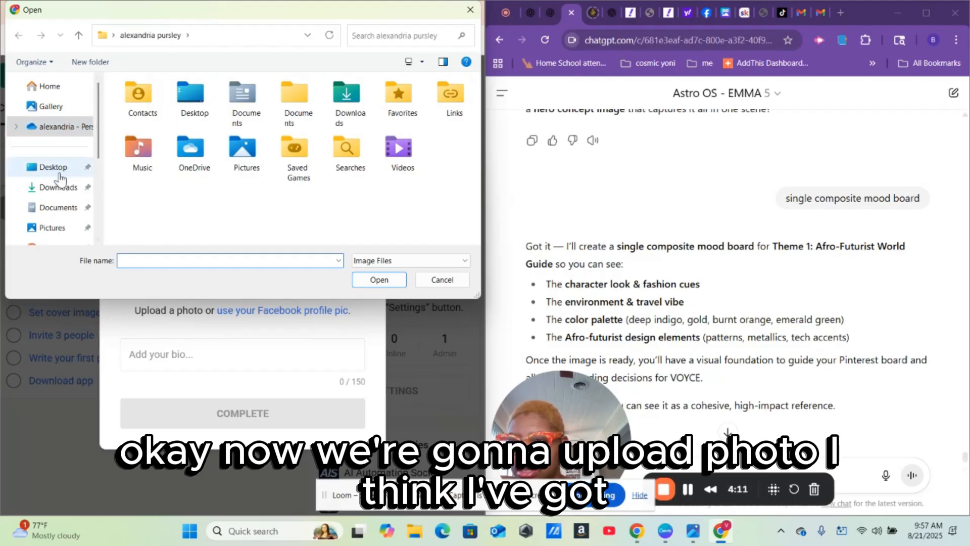
left_click(58, 188)
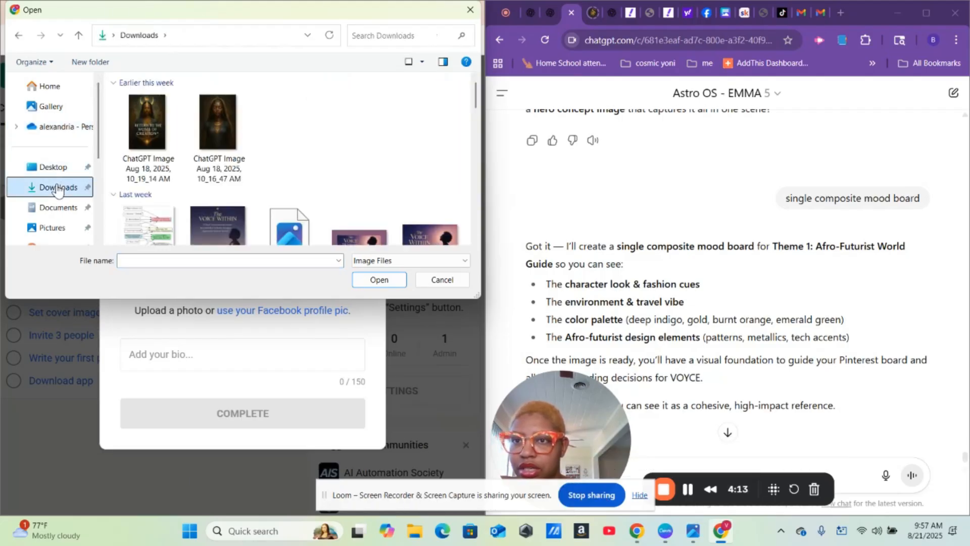
left_click_drag(475, 96, 477, 129)
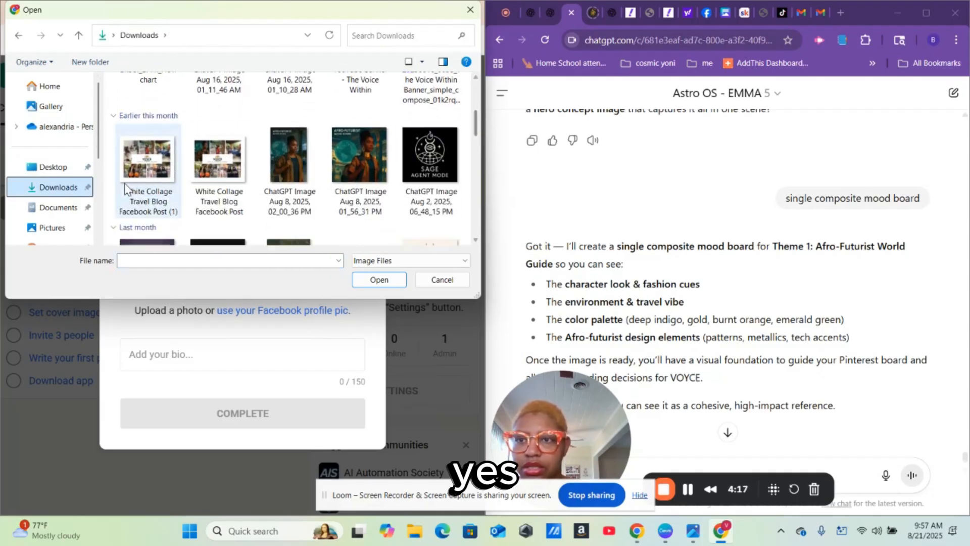
left_click(151, 172)
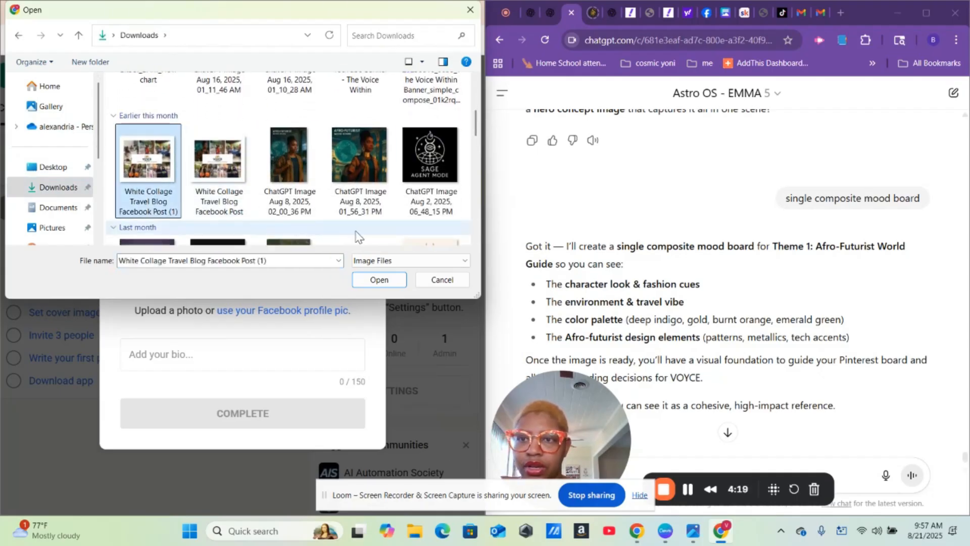
left_click(367, 281)
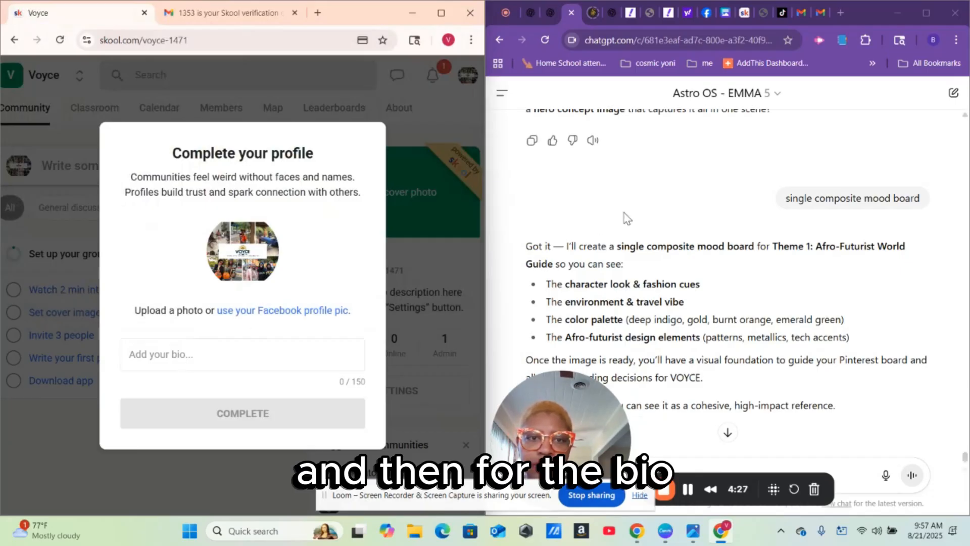
- Begin a ChatGPT message explaining 'we are creating a Skool'
scroll(627, 218, "up", 1)
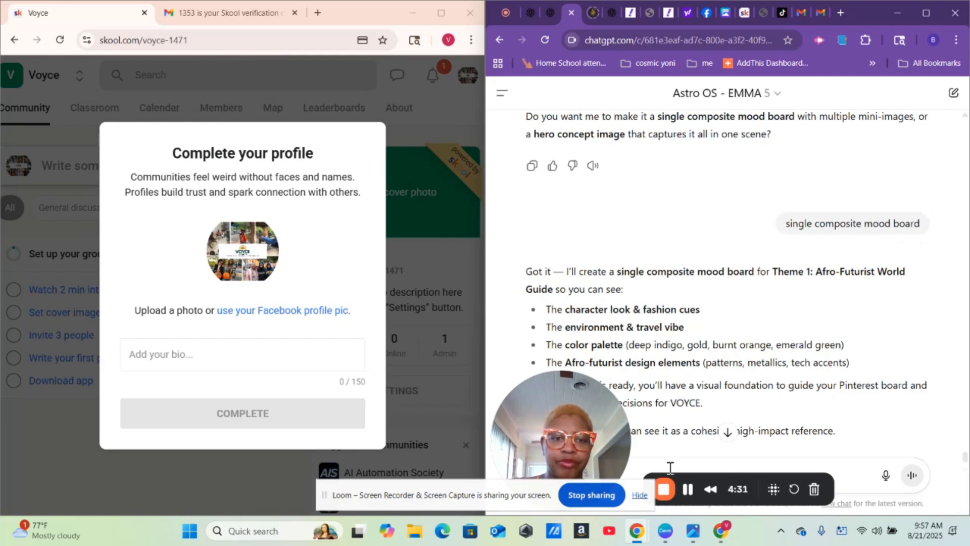
left_click_drag(550, 405, 584, 35)
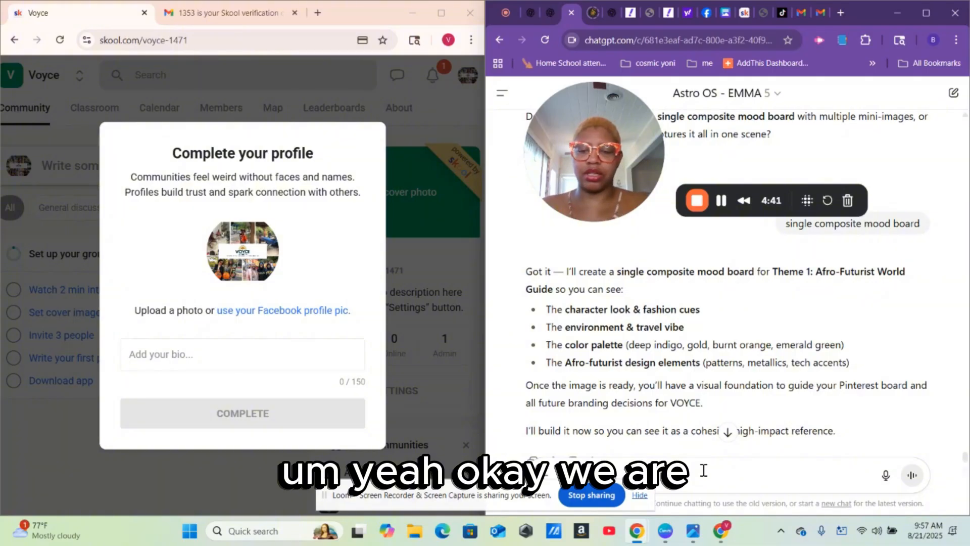
type("c")
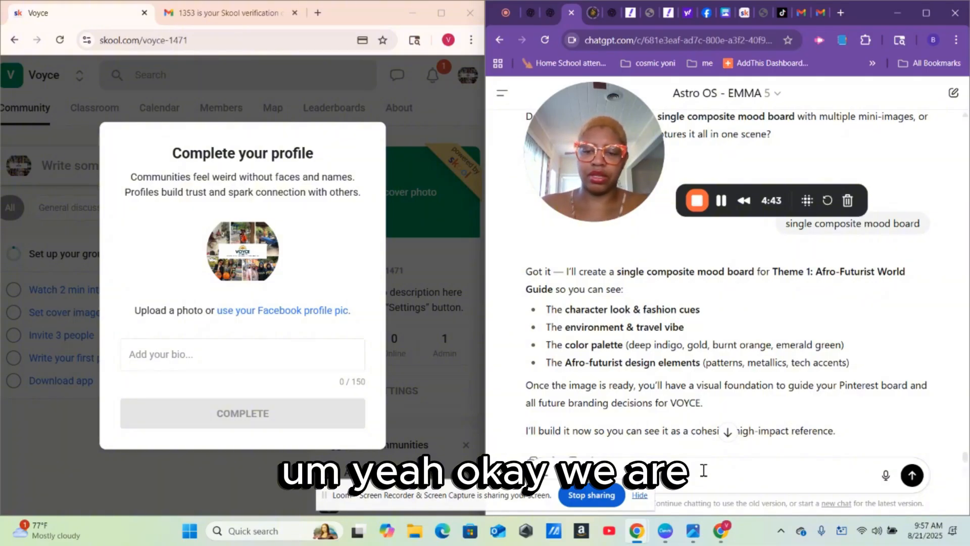
type("we are cr")
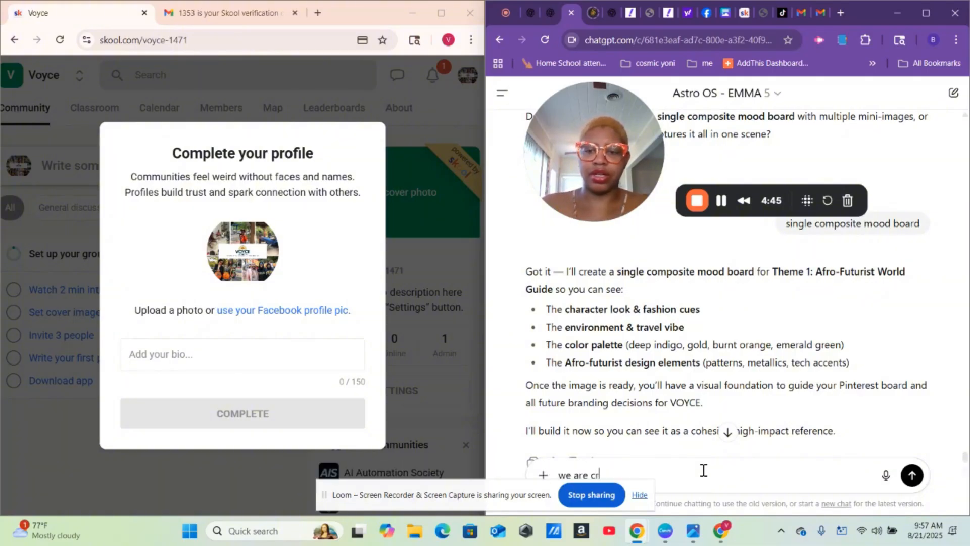
type("eat")
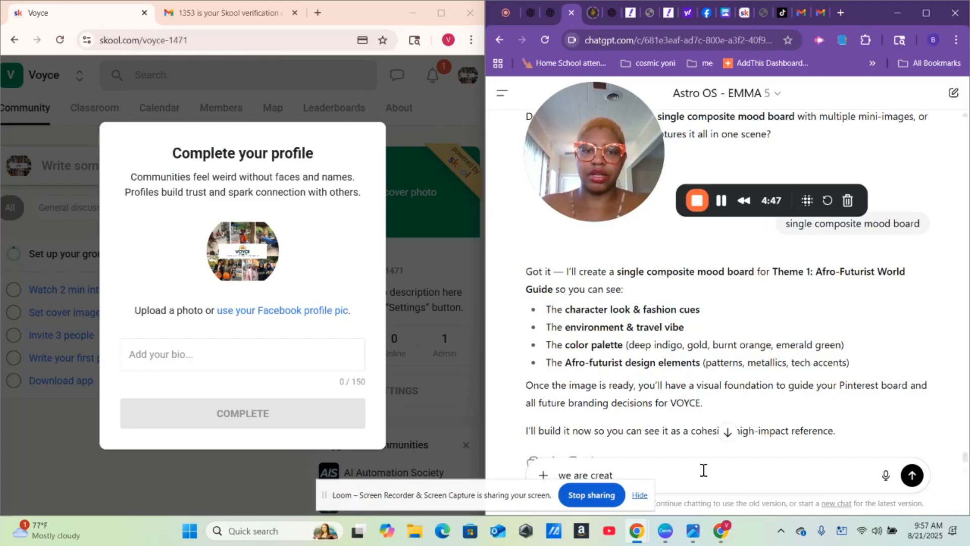
type("eing a S")
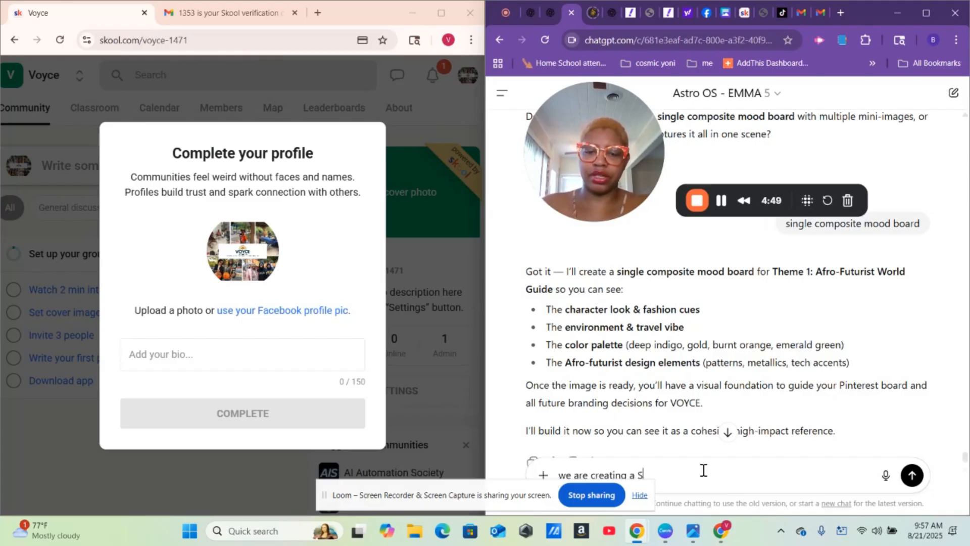
type("kool account")
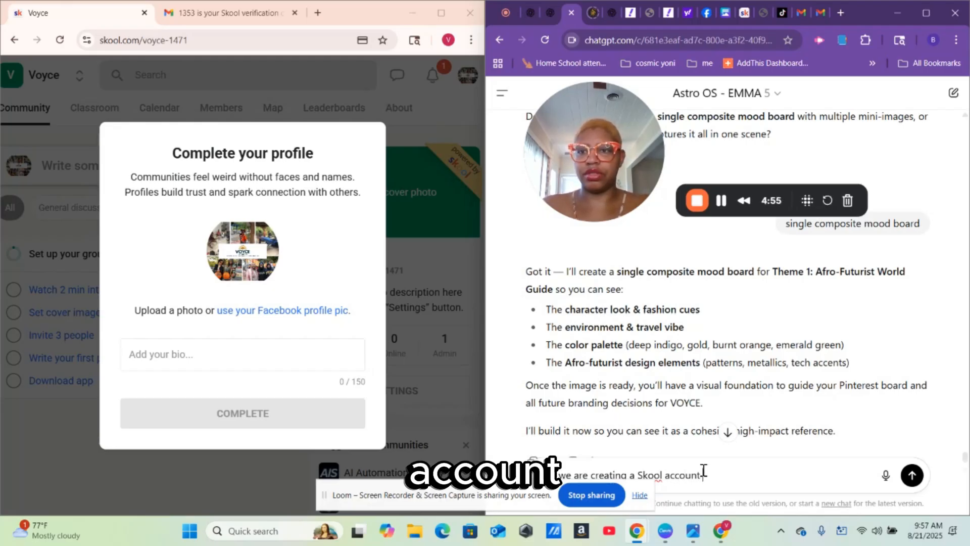
- Finish and send the ChatGPT request for a 150-character bio for the Skool account
type("you create a bi")
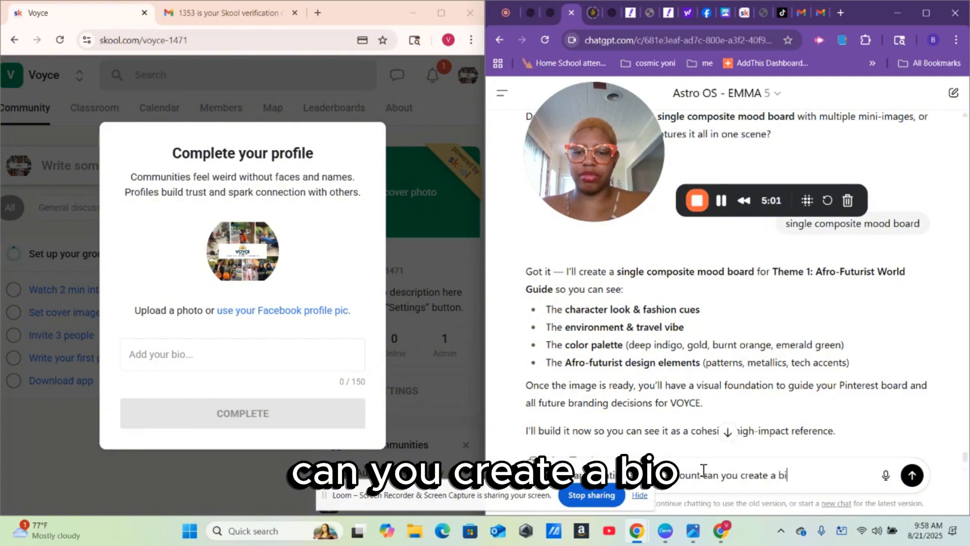
type("o with 150 ch")
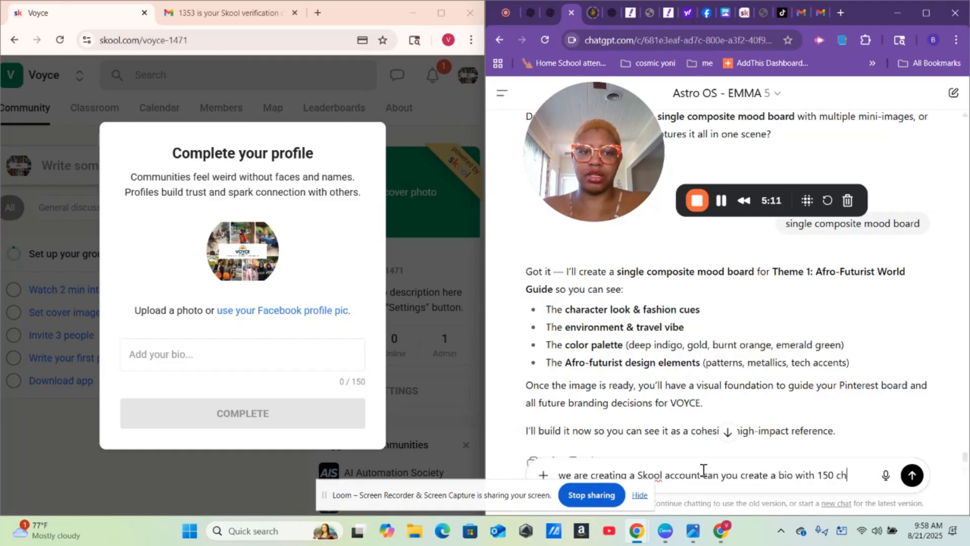
type("ers")
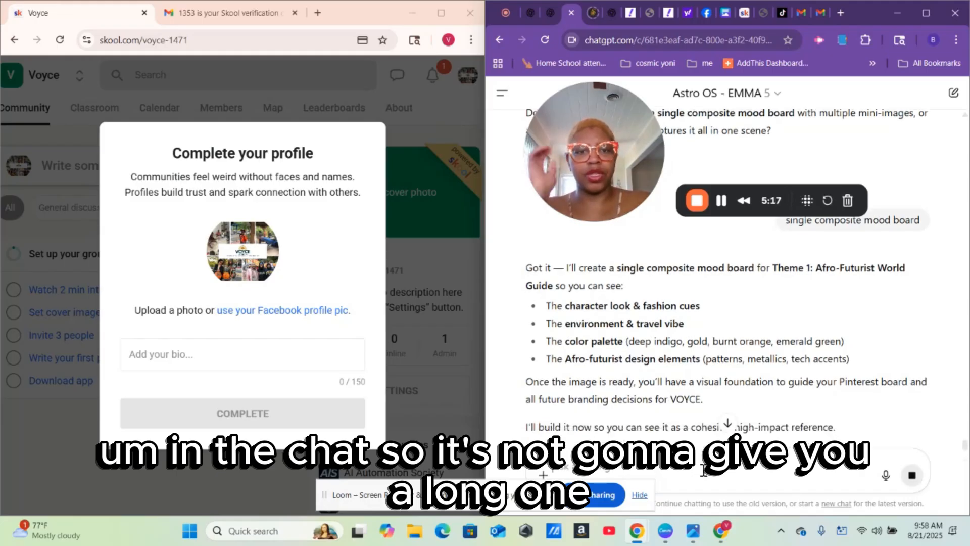
key("Return")
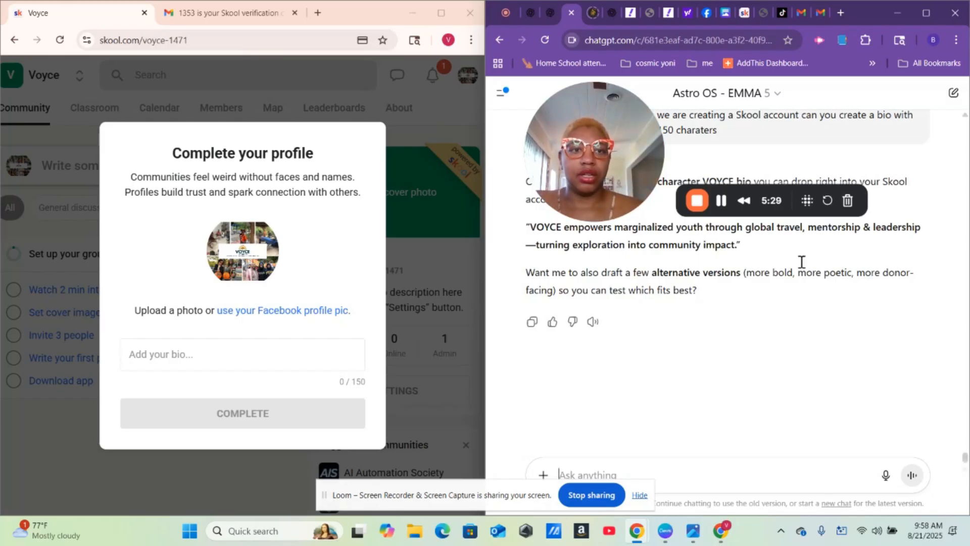
- Paste ChatGPT's VOYCE bio into the Skool bio field, replacing the dash after 'leadership' with a space
left_click_drag(608, 170, 573, 439)
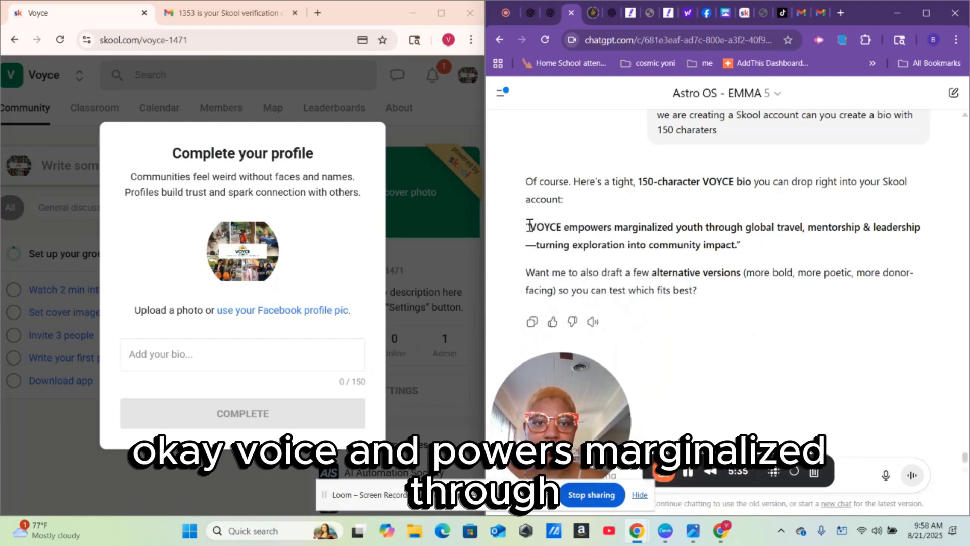
left_click_drag(530, 225, 739, 246)
key("ctrl+c")
right_click(680, 242)
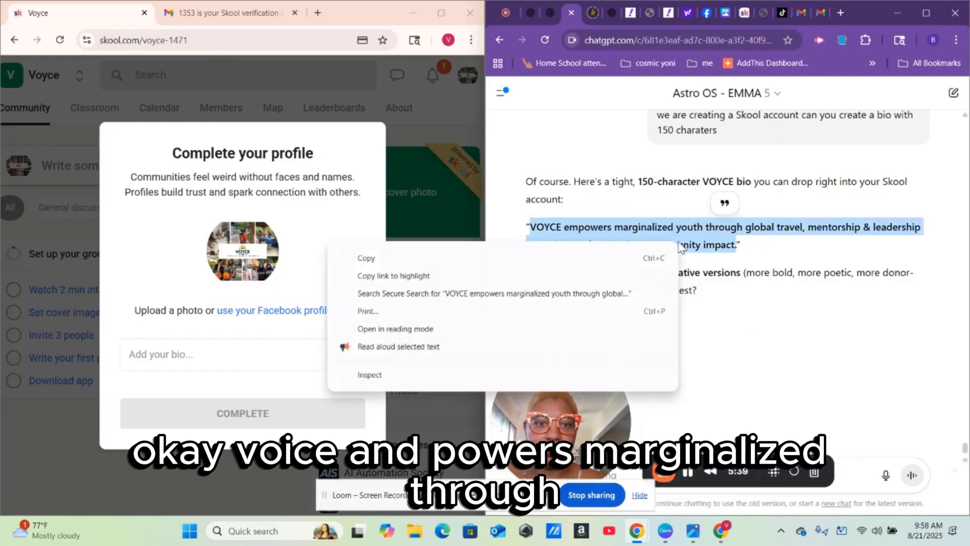
left_click(582, 257)
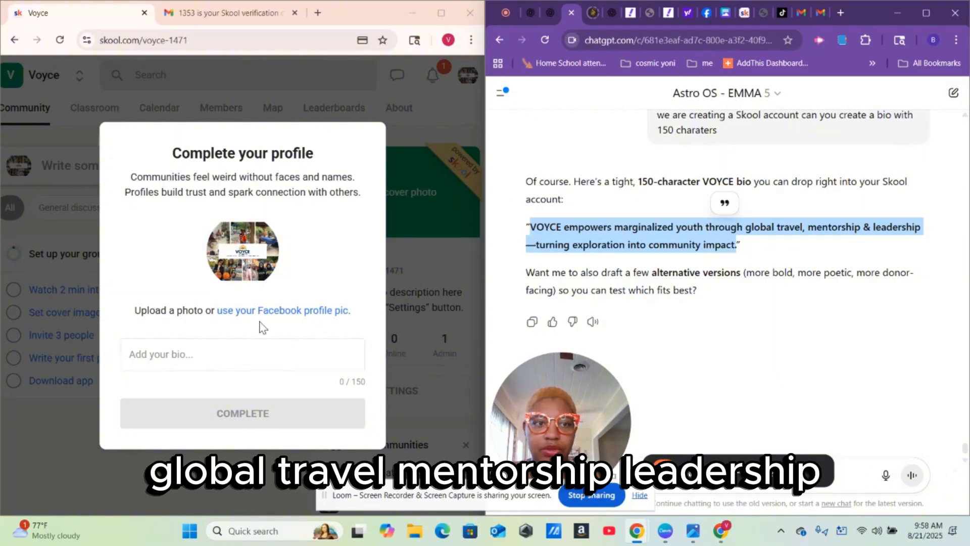
left_click(187, 356)
right_click(187, 356)
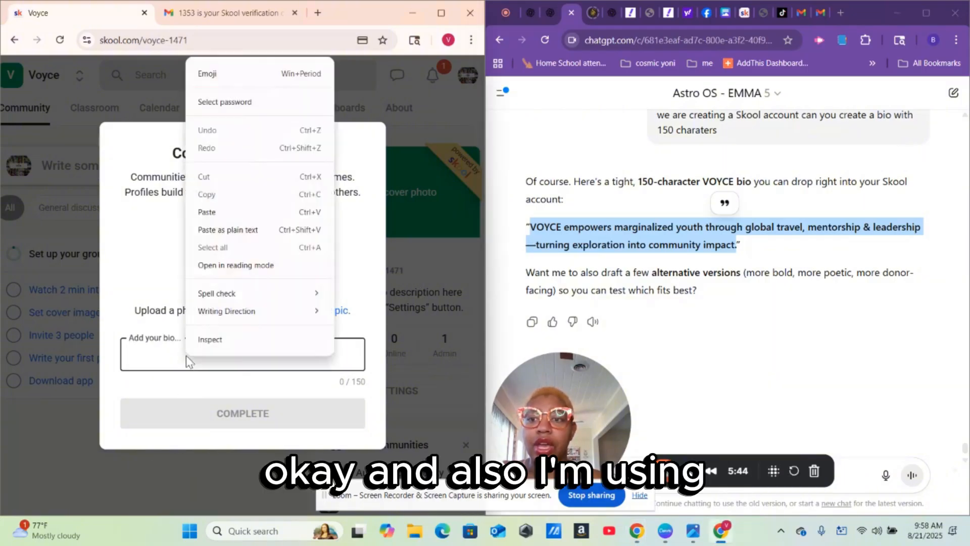
left_click(222, 210)
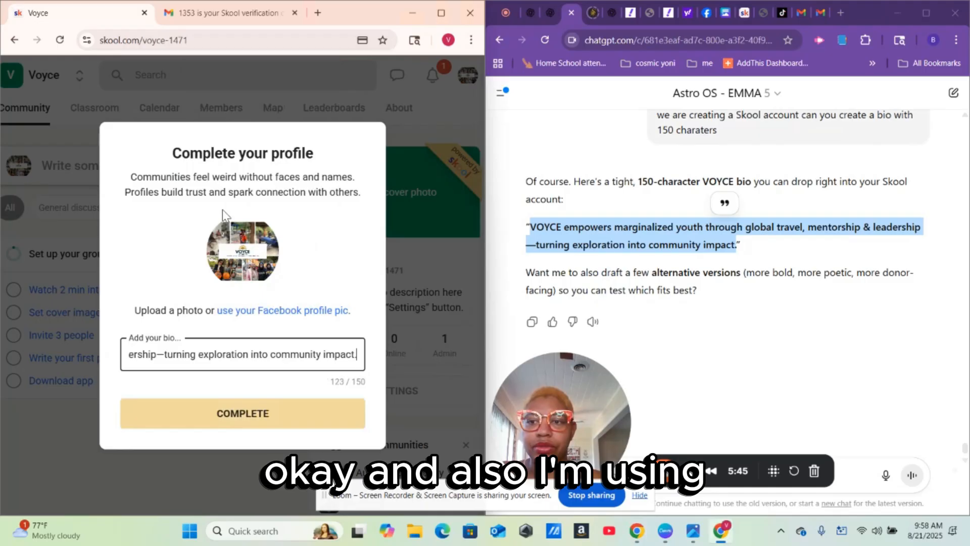
left_click(164, 355)
key("BackSpace")
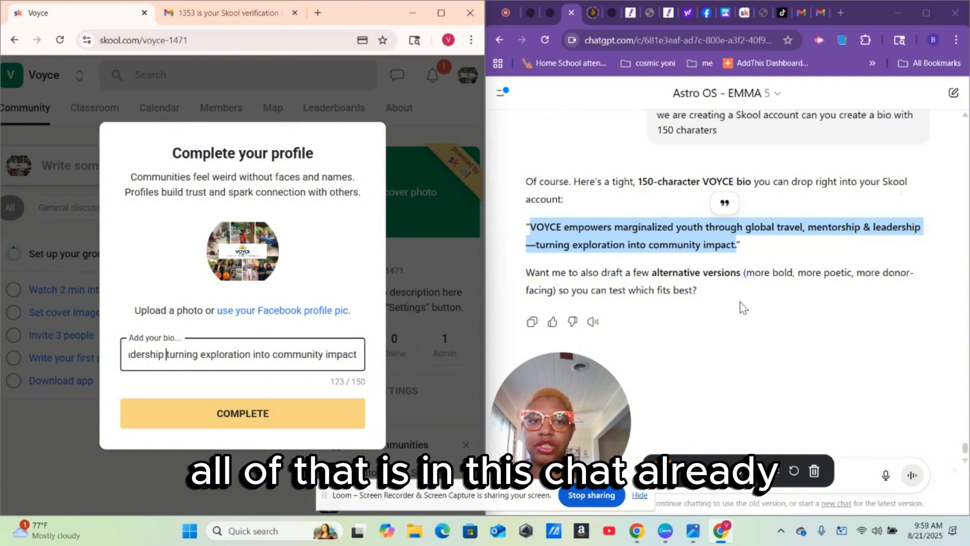
- Complete the profile dialog to reach the Voyce group's Community page
left_click(285, 411)
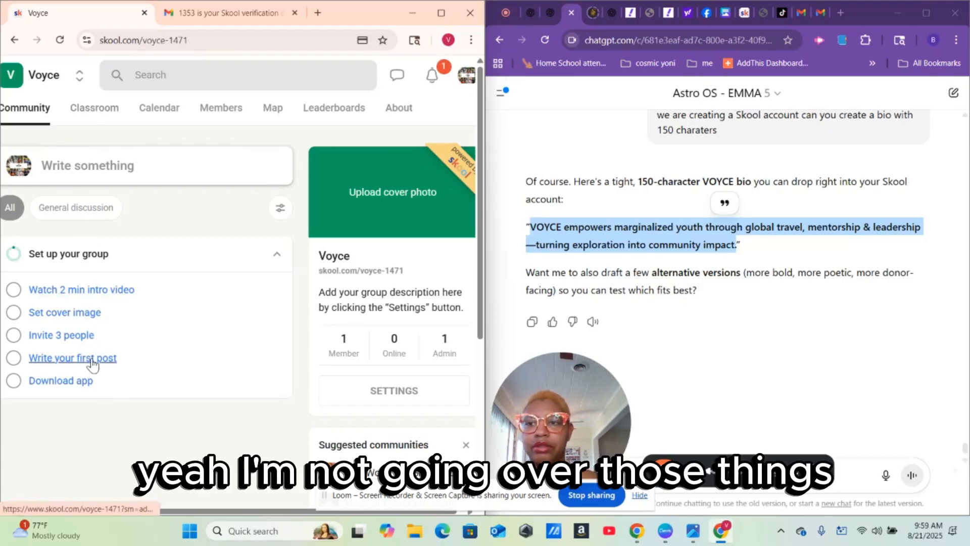
- Upload White Collage Travel Blog Facebook Post (1) as the Voyce group's cover image and save it
left_click(95, 313)
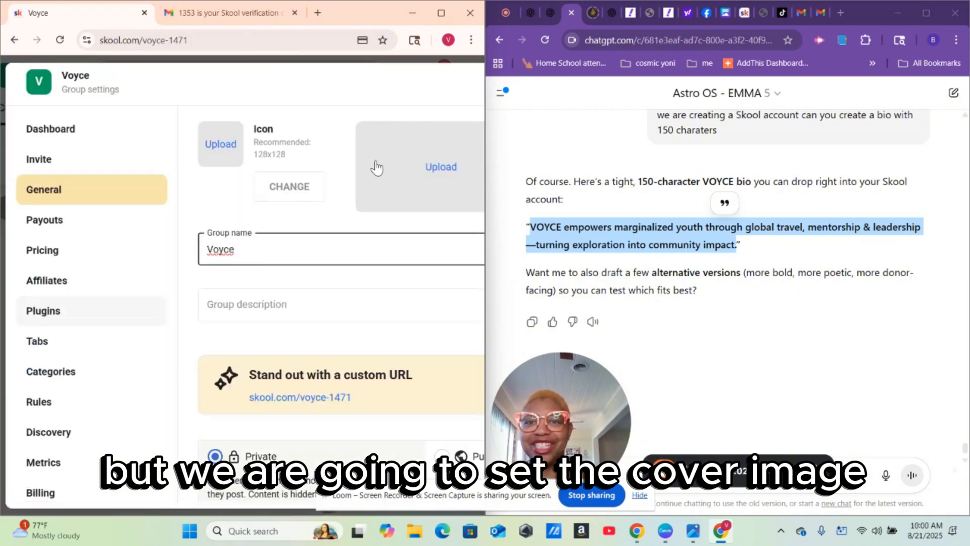
left_click(444, 167)
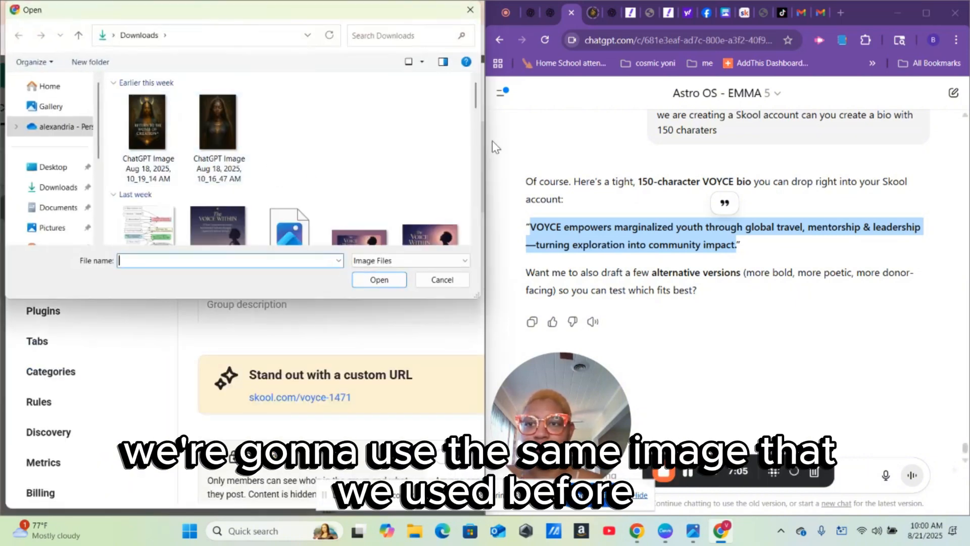
left_click_drag(478, 96, 480, 123)
left_click(160, 120)
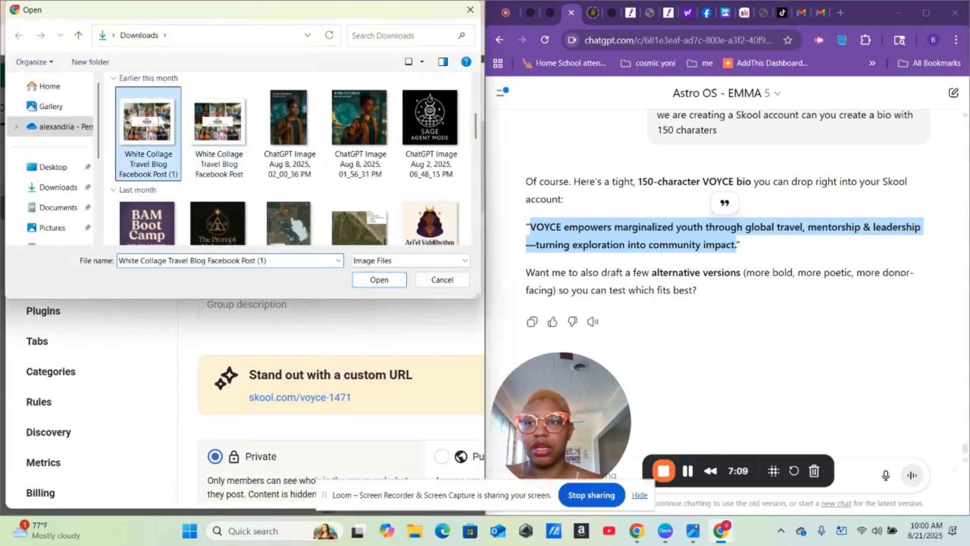
left_click(398, 281)
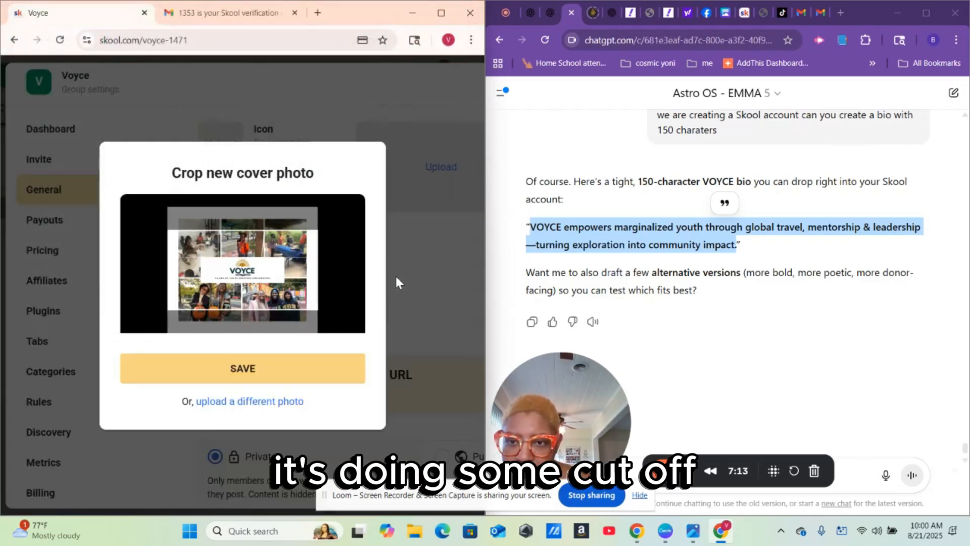
left_click(247, 382)
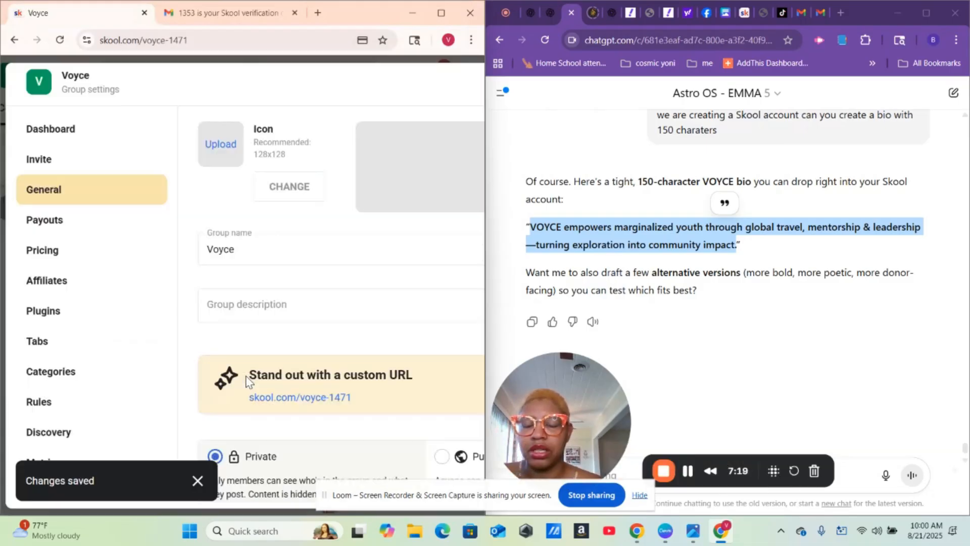
left_click(311, 309)
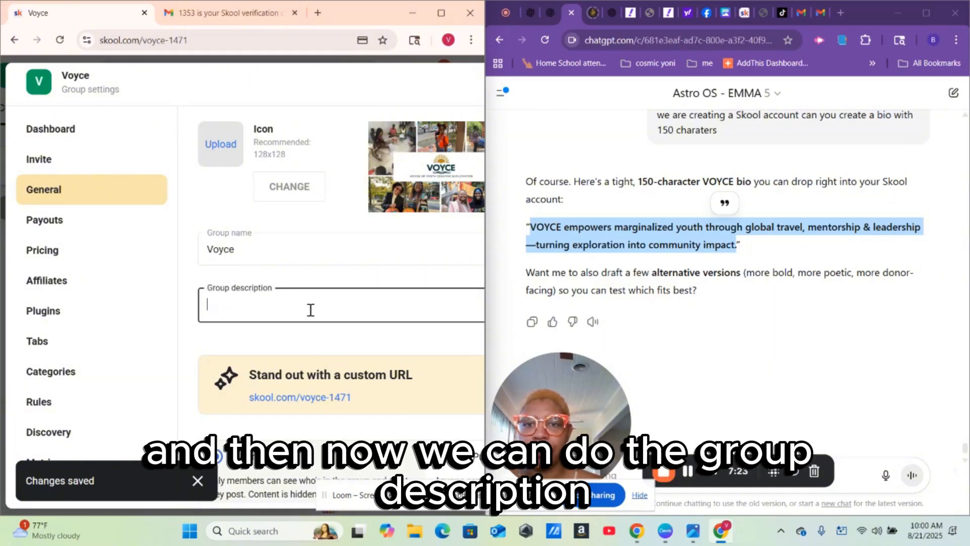
- Ask ChatGPT to create a group description for the VOYCE Skool group
left_click(602, 420)
left_click_drag(599, 260, 594, 111)
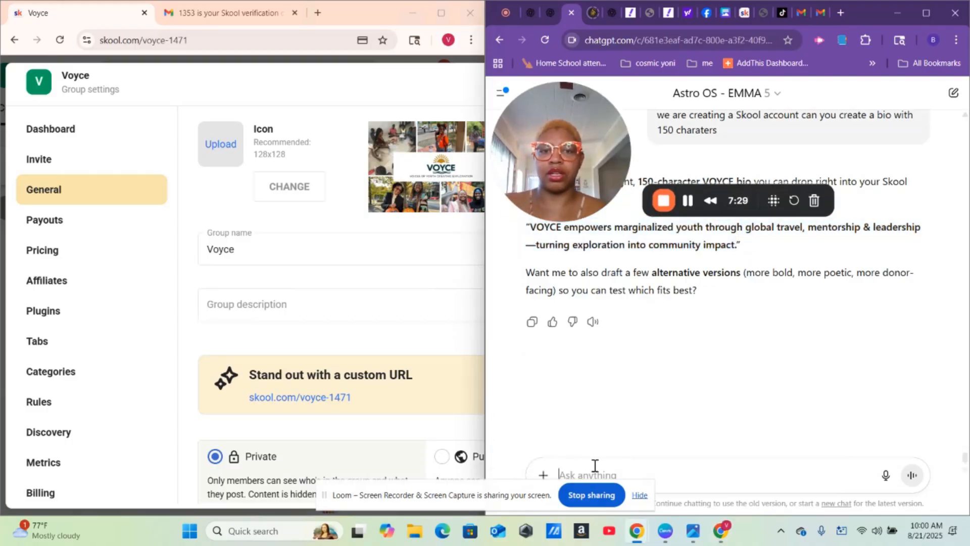
type("can you")
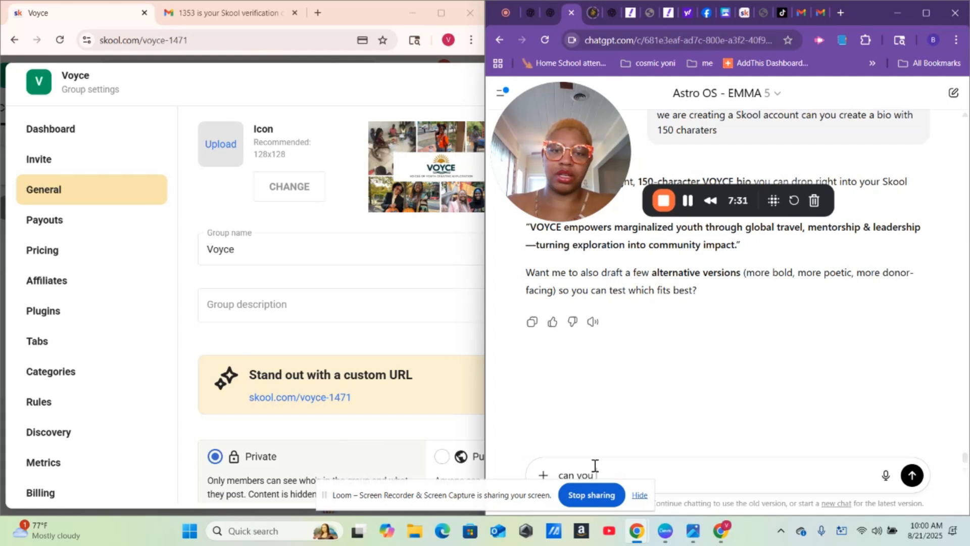
type(" create a")
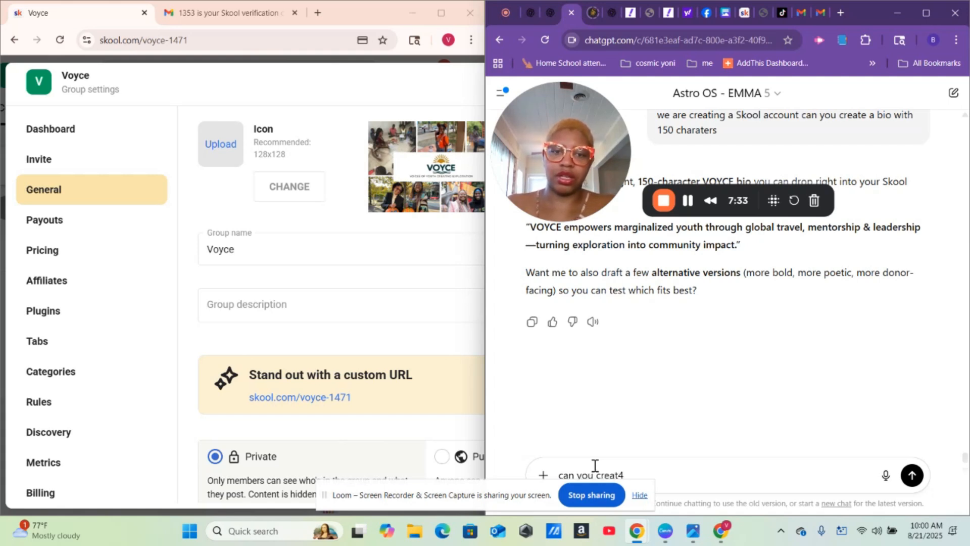
type(" gr")
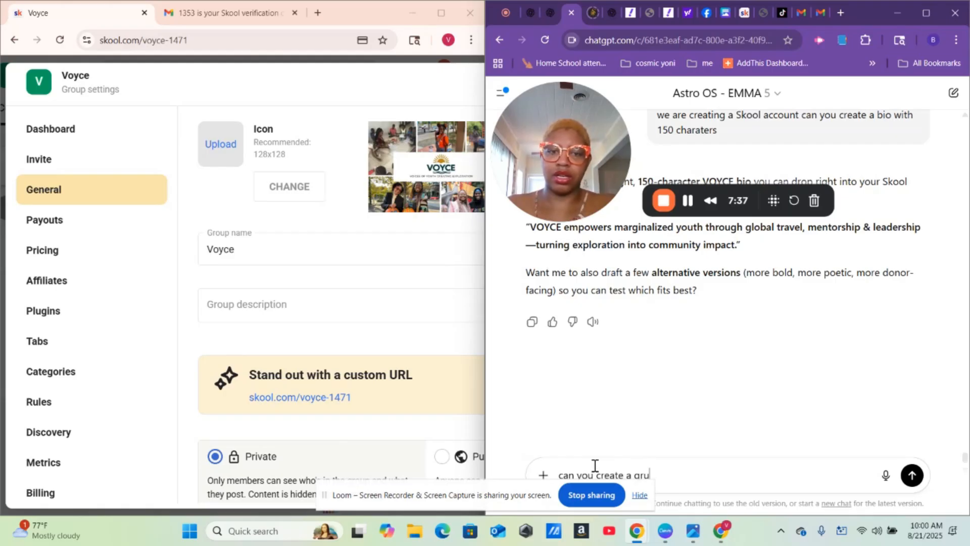
type("oup")
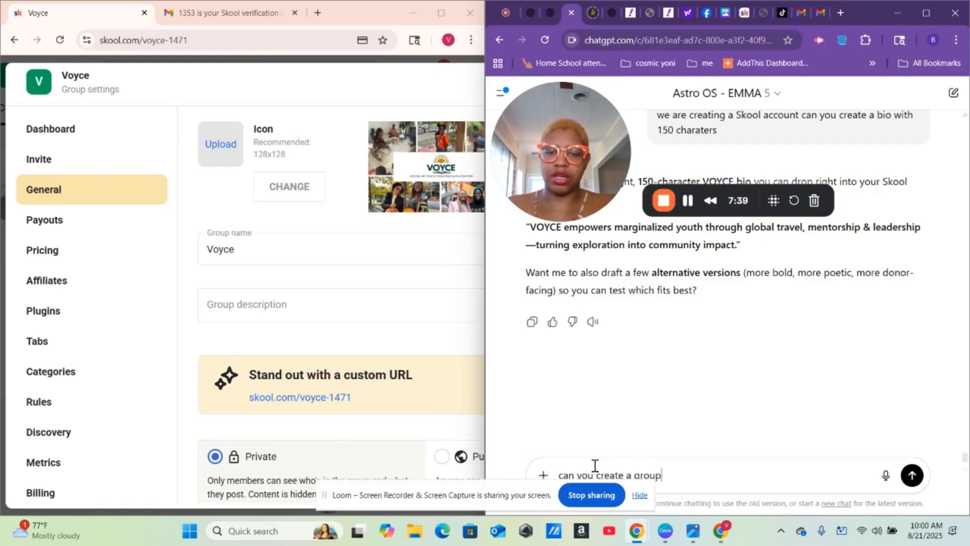
type(" desc")
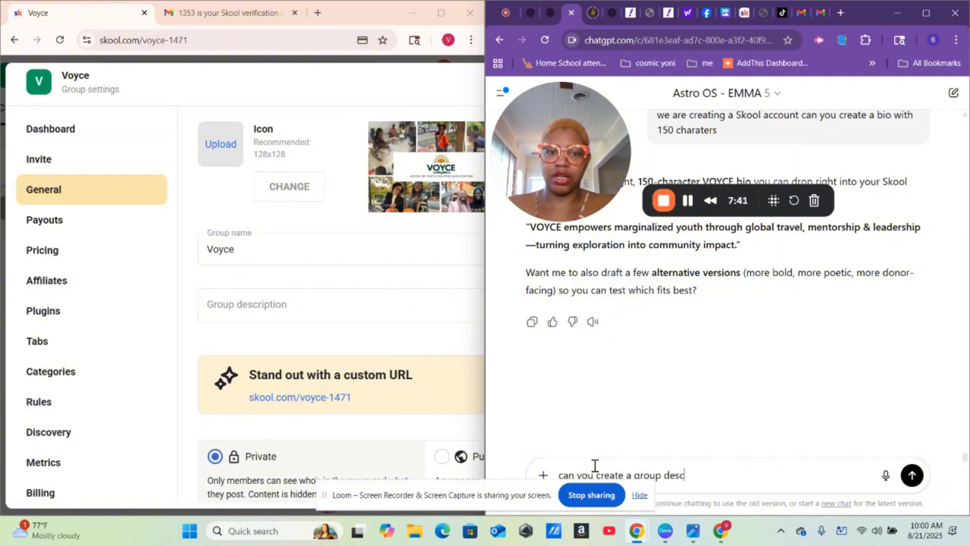
type("rition")
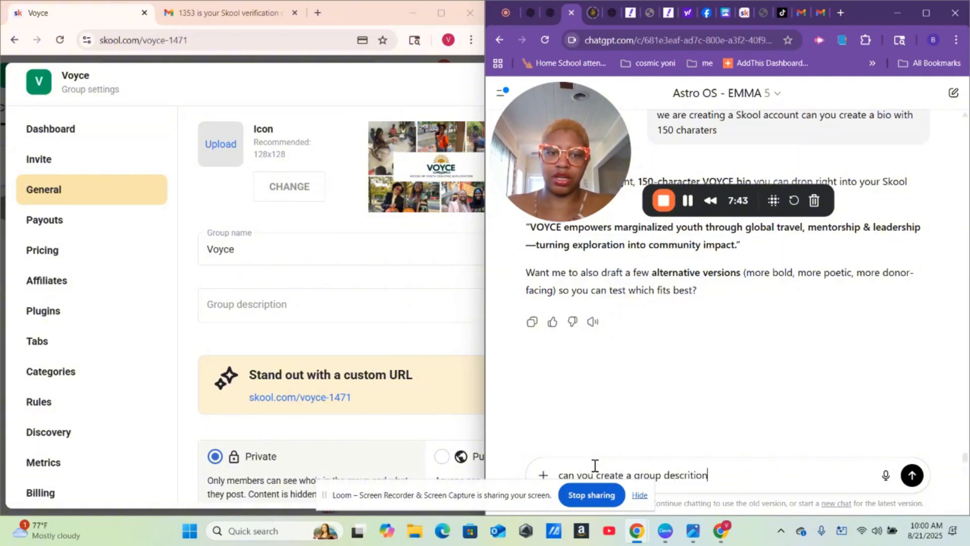
key("Return")
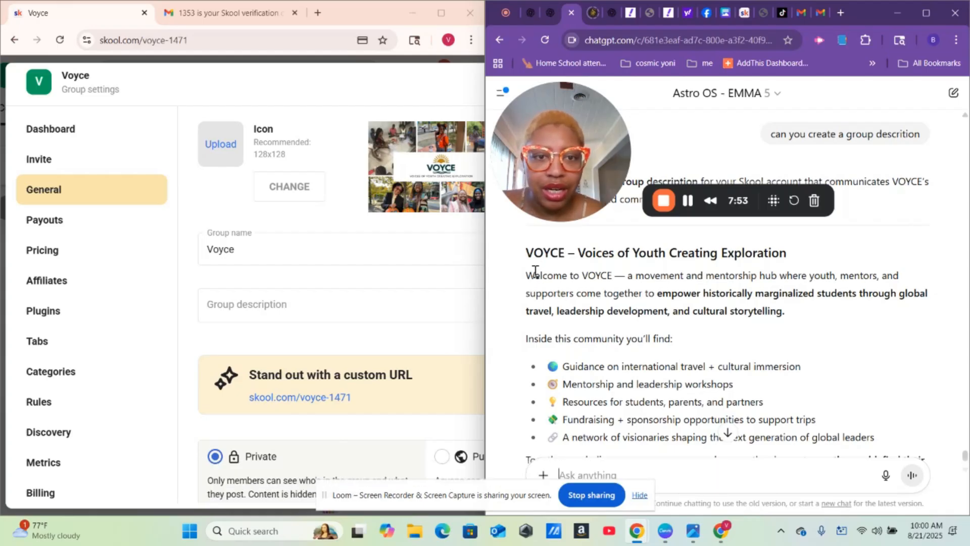
- Copy ChatGPT's VOYCE welcome reply and paste it into Skool's Group description field
left_click_drag(527, 278, 832, 251)
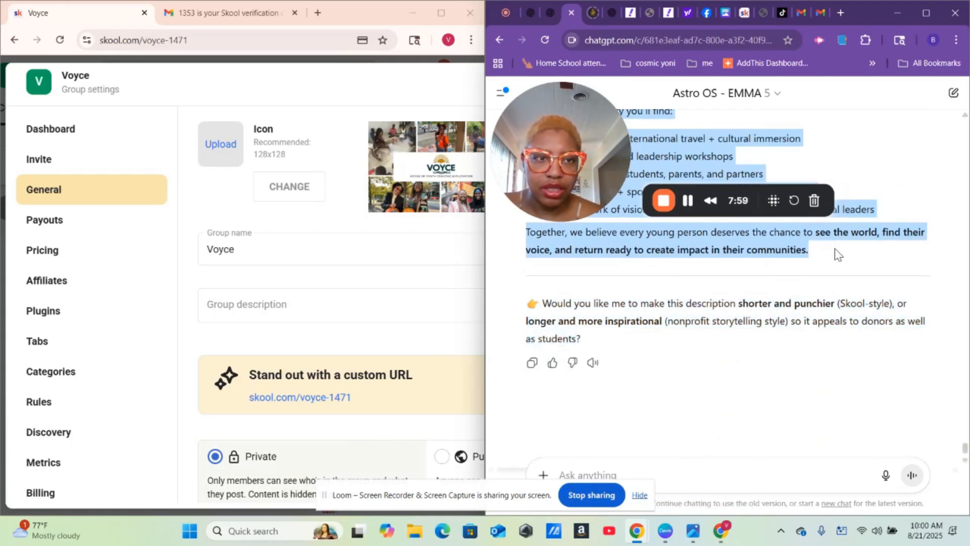
right_click(768, 248)
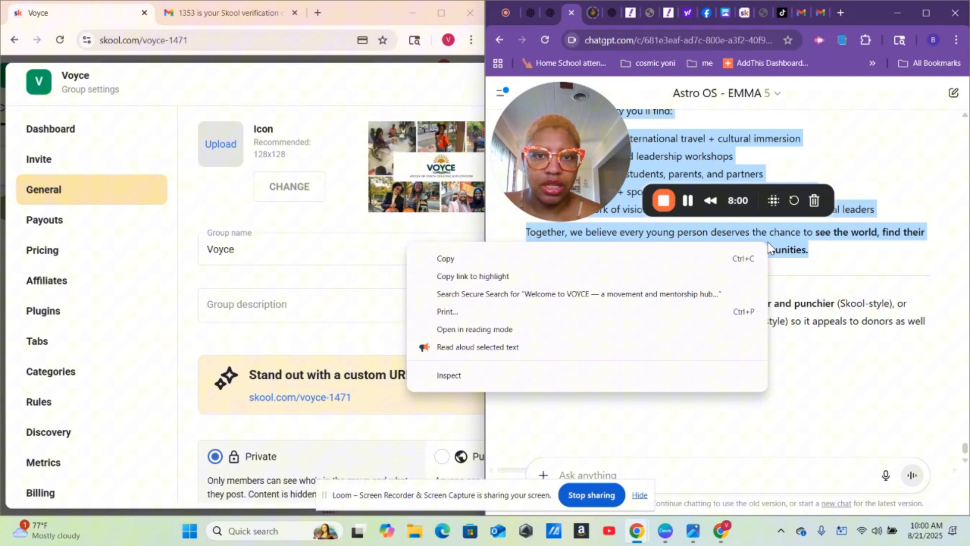
left_click(685, 256)
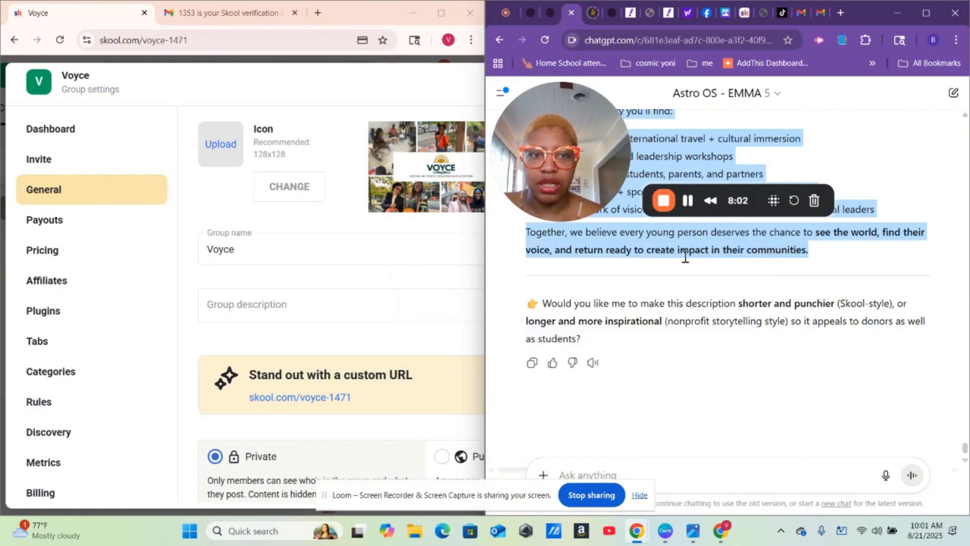
right_click(249, 301)
left_click(284, 159)
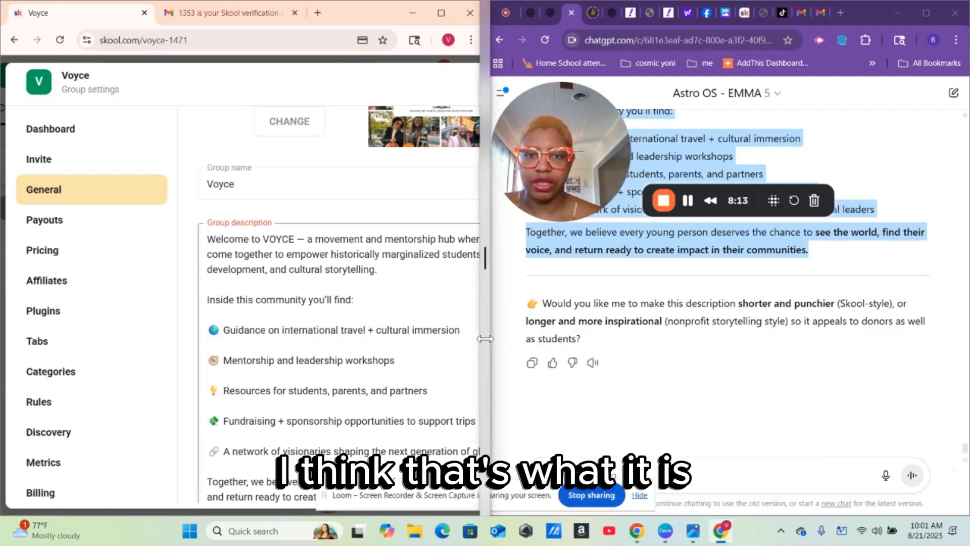
- Maximize the Skool window and scroll down to review the 692/150 character warning
left_click_drag(486, 339, 741, 361)
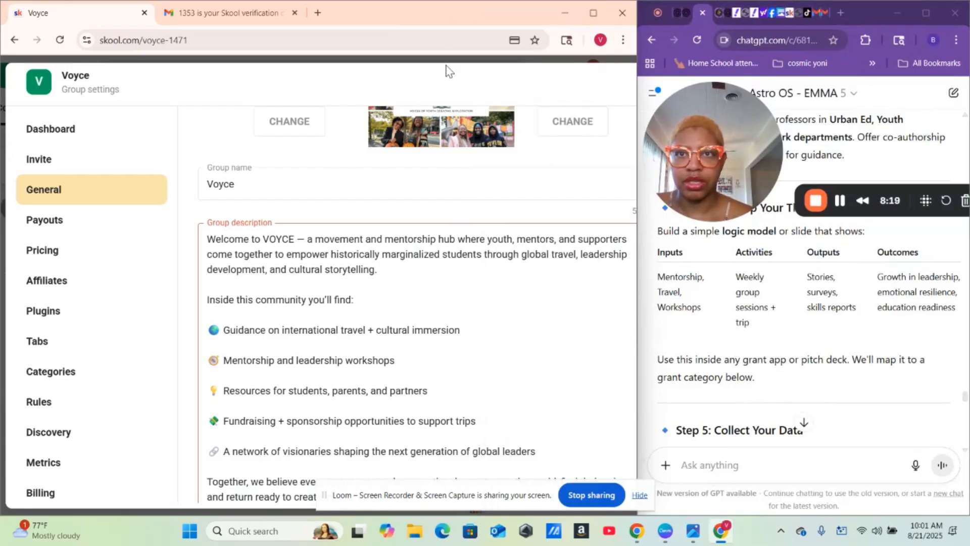
left_click_drag(451, 7, 408, 36)
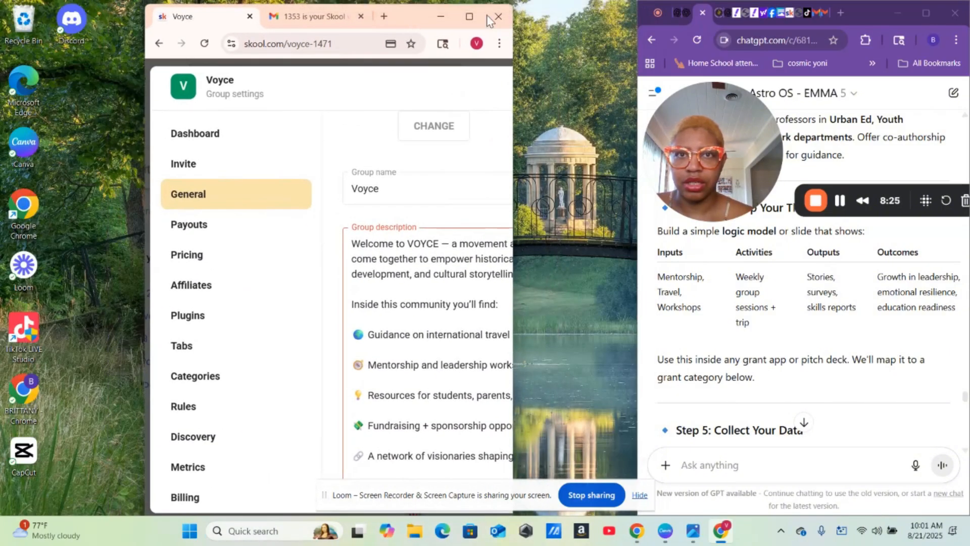
left_click(470, 18)
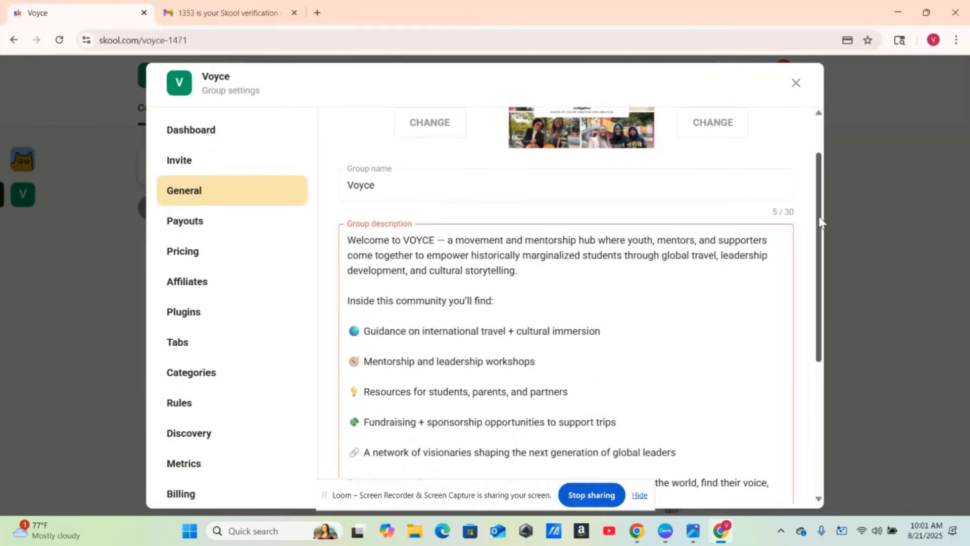
left_click_drag(820, 211, 832, 314)
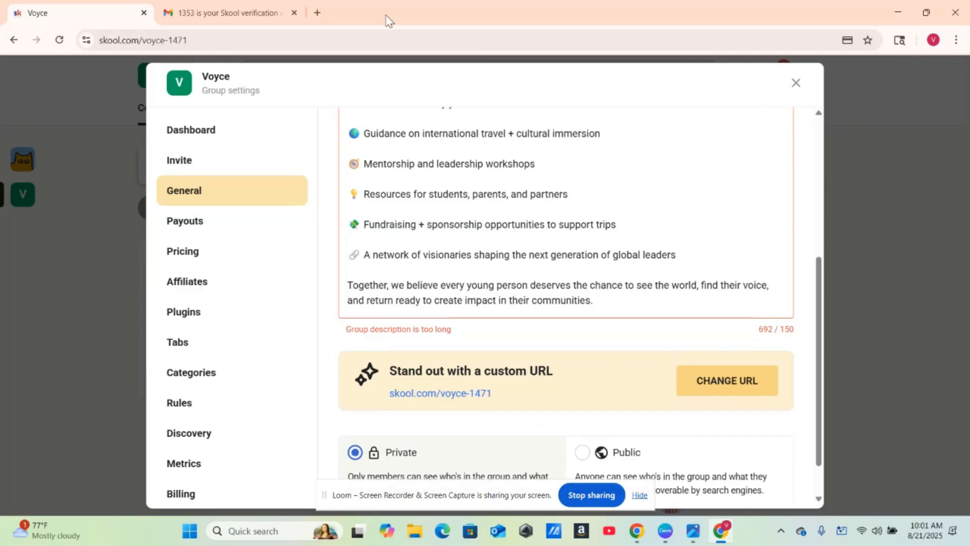
- Send ChatGPT 'love it but it has to be 150 characters' and select the shortened description it returns
left_click(927, 14)
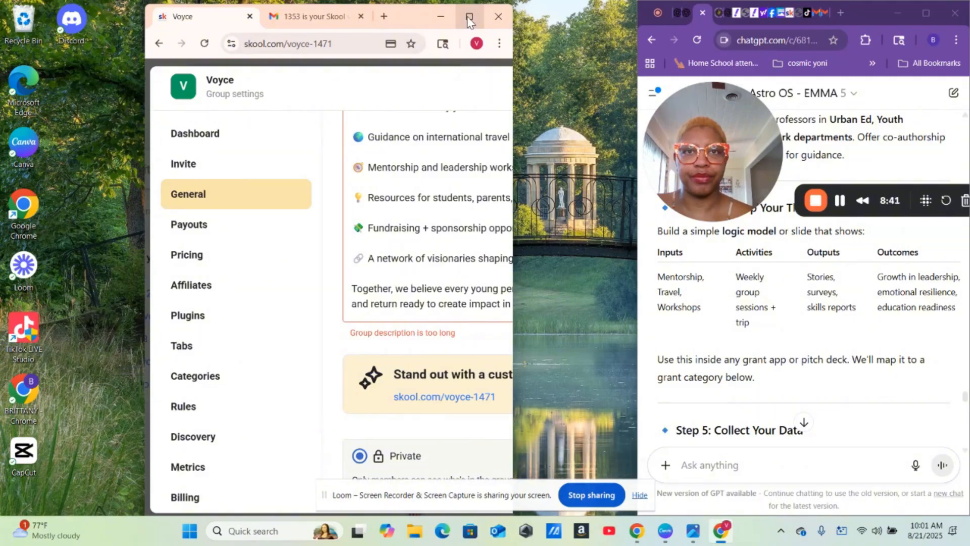
mouse_move(469, 20)
left_click(407, 60)
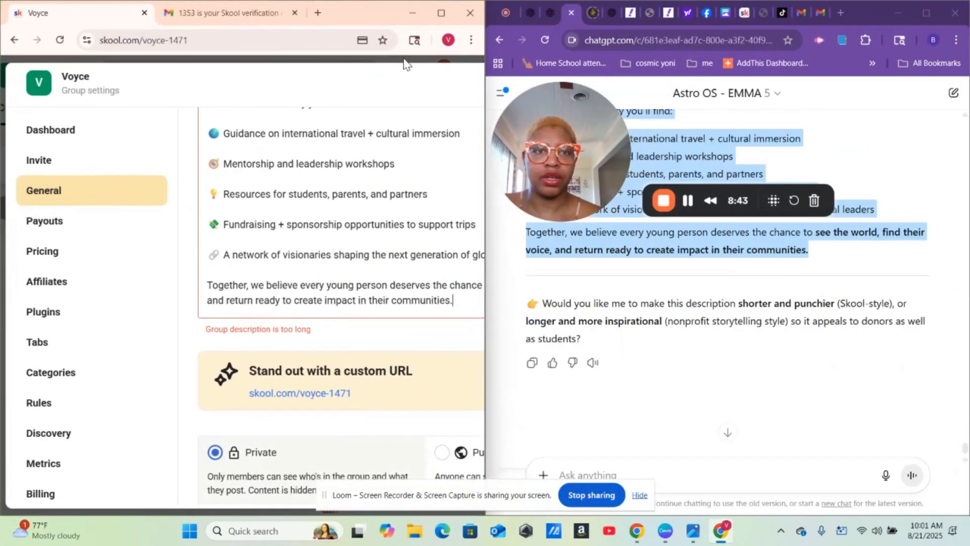
left_click(611, 472)
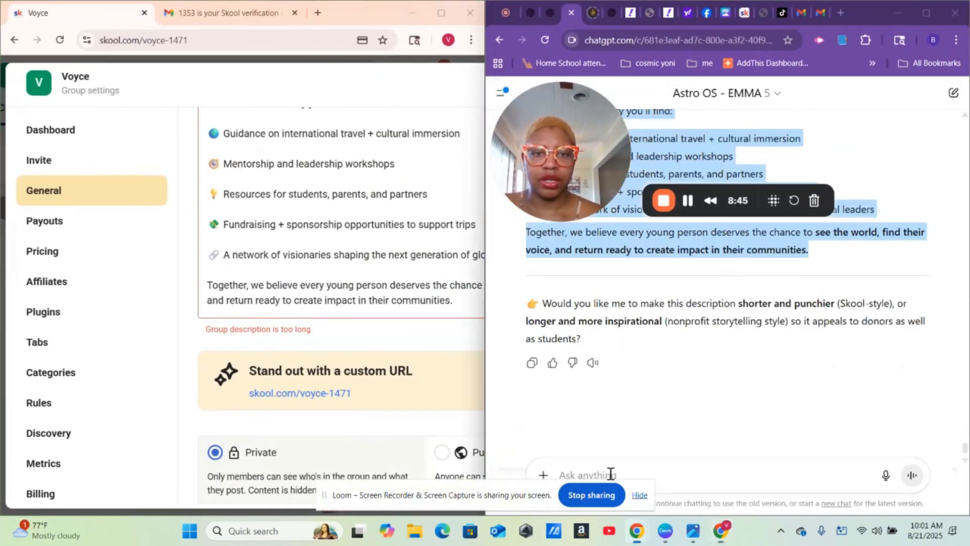
type("can")
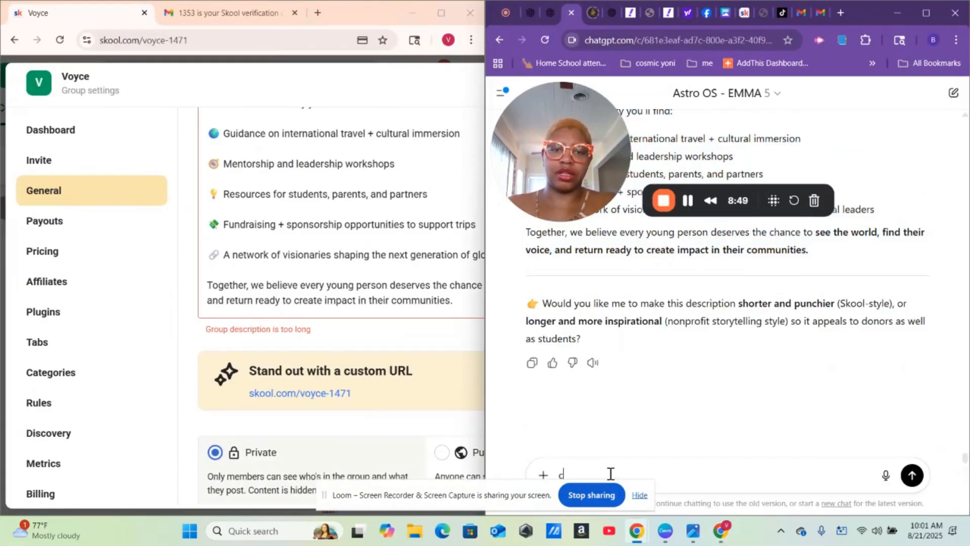
key("BackSpace")
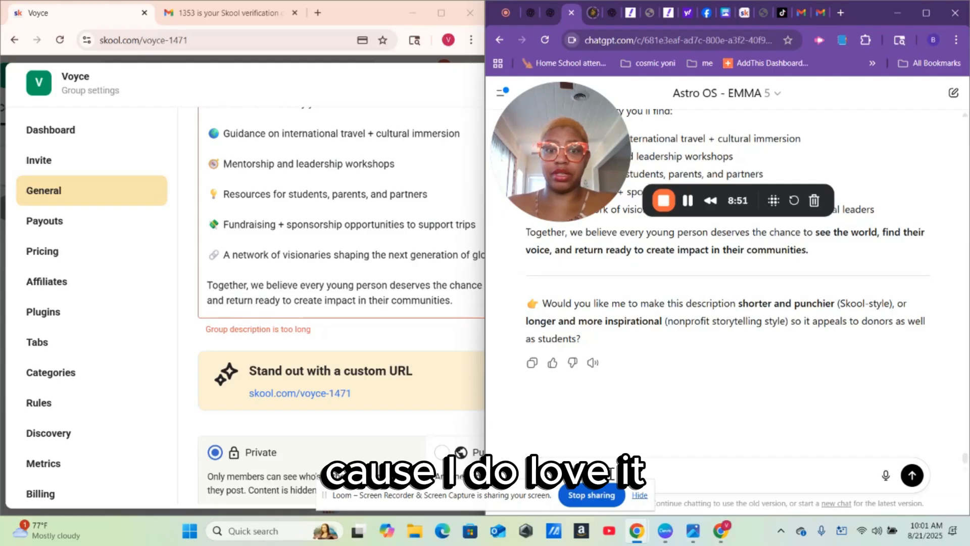
type("love it but")
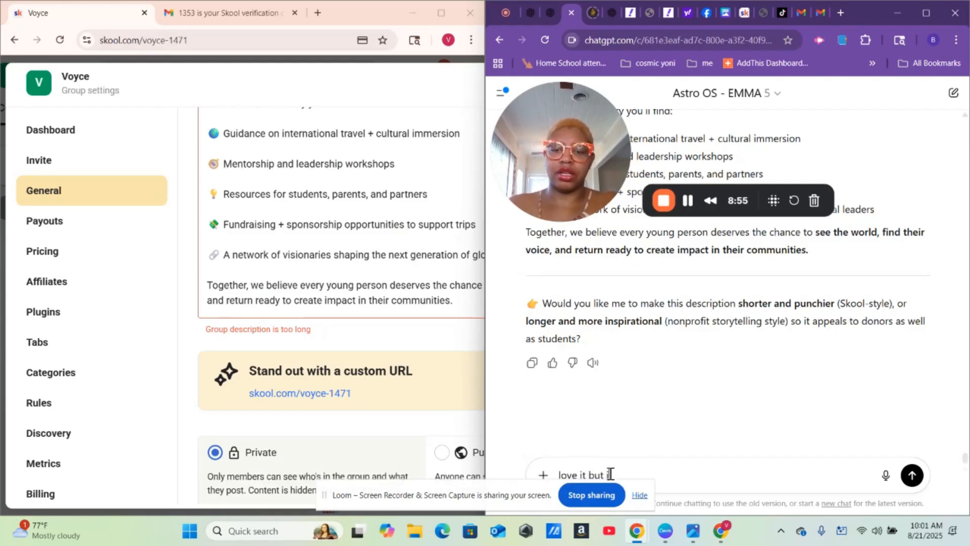
type(" it has to be")
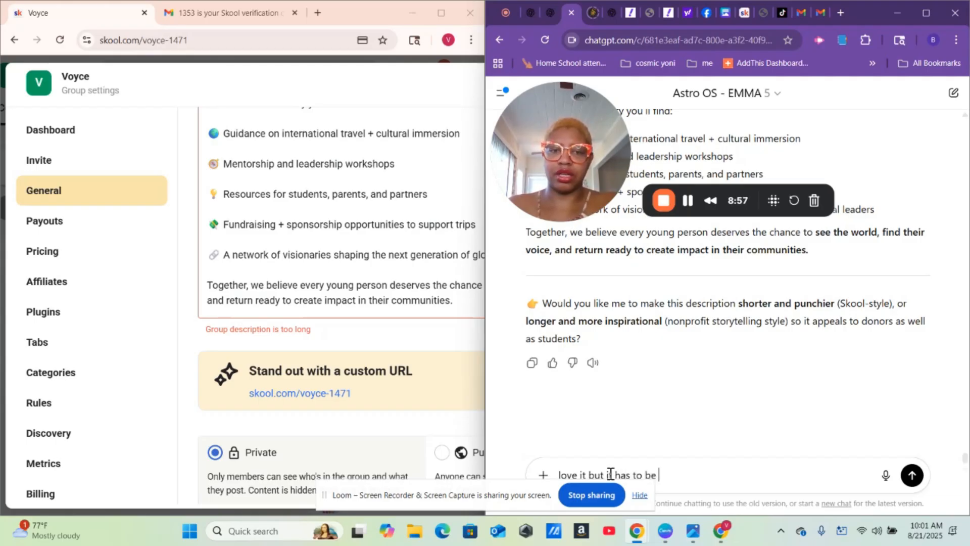
type(" 150 char")
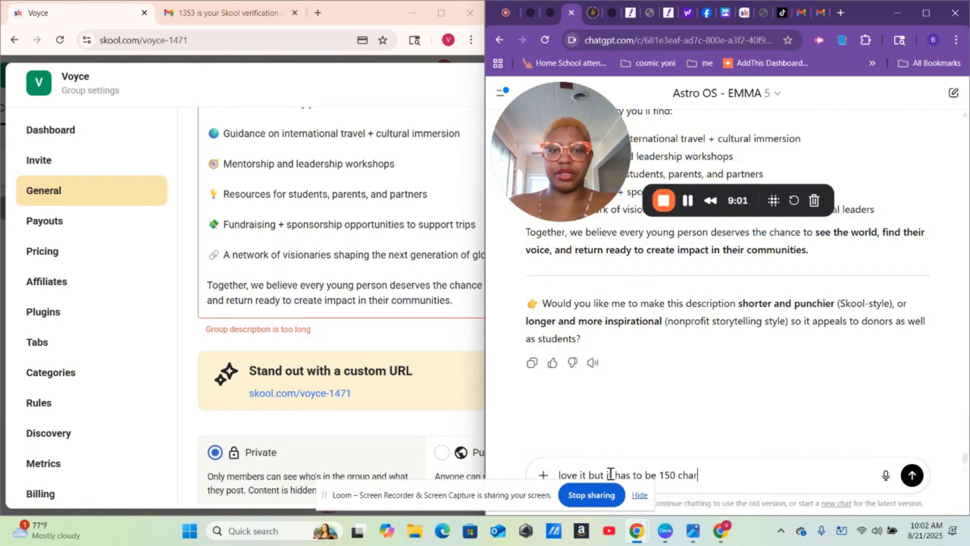
type("yt")
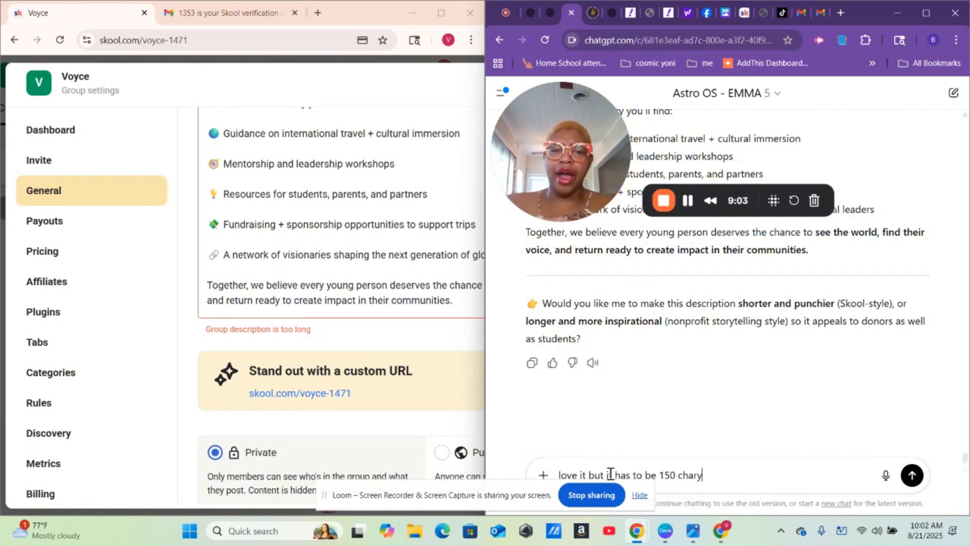
key("BackSpace")
key("BackSpace")
type("ters")
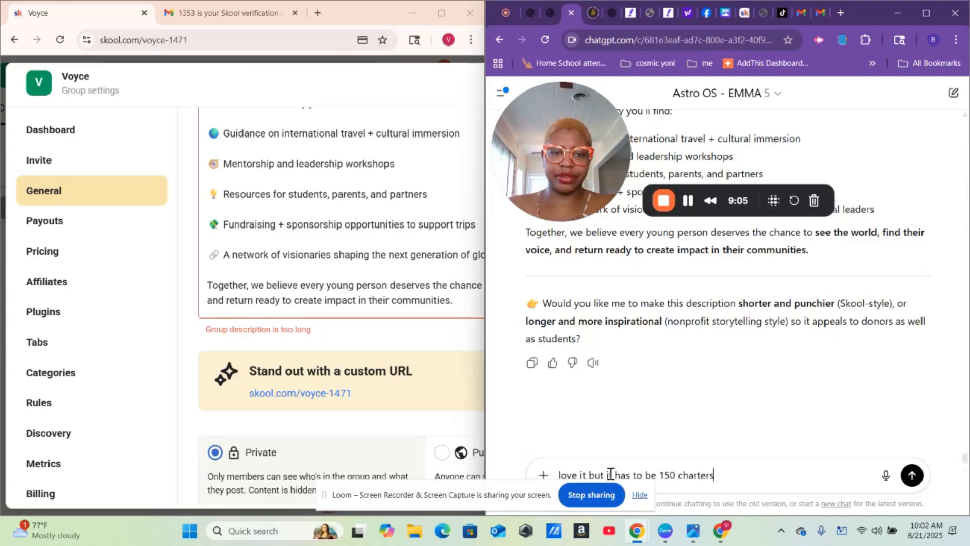
key("Return")
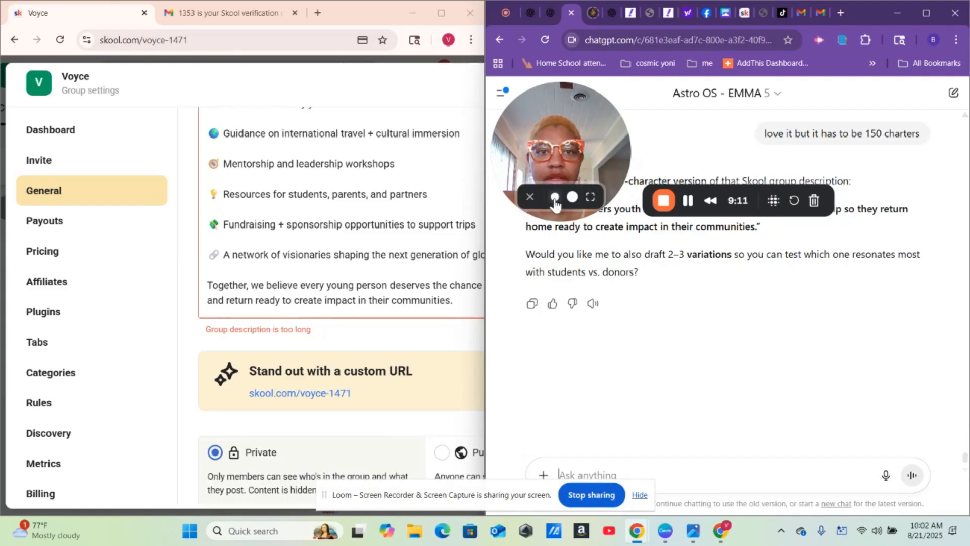
left_click_drag(568, 133, 566, 402)
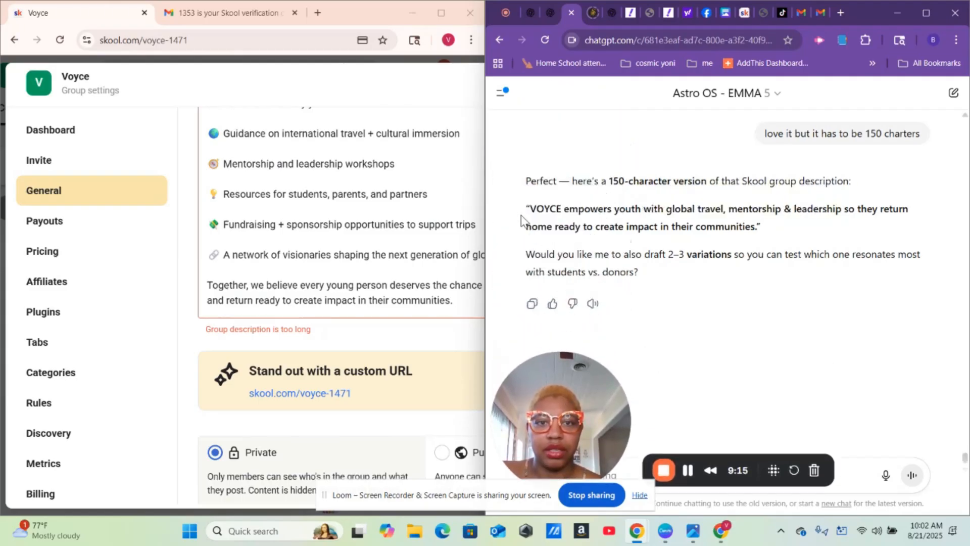
left_click_drag(528, 209, 801, 228)
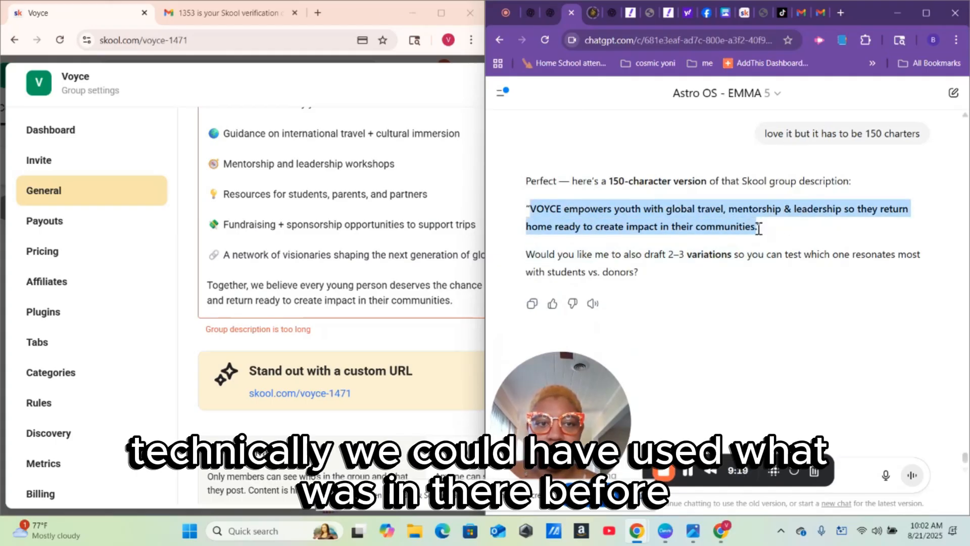
- Paste the copied short VOYCE summary over Skool's existing group description
right_click(698, 210)
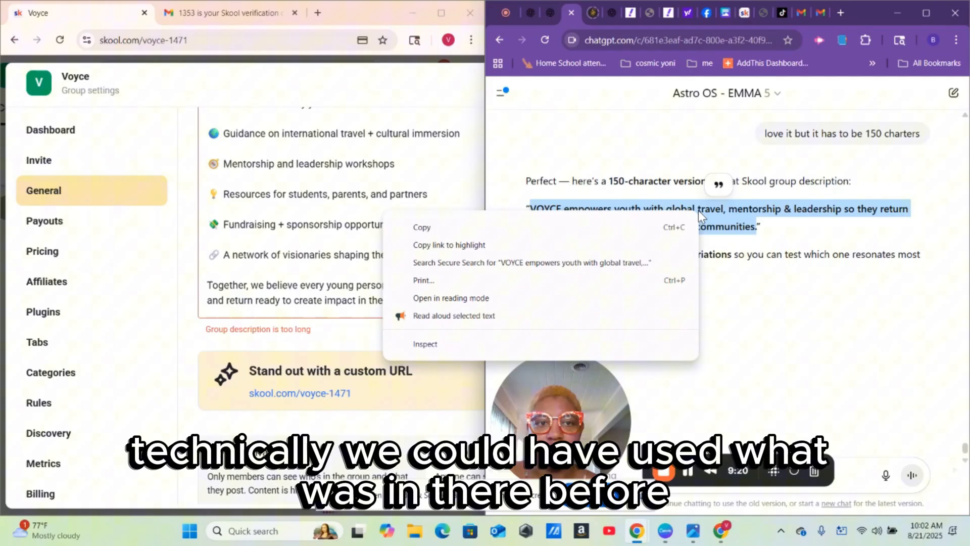
left_click(588, 228)
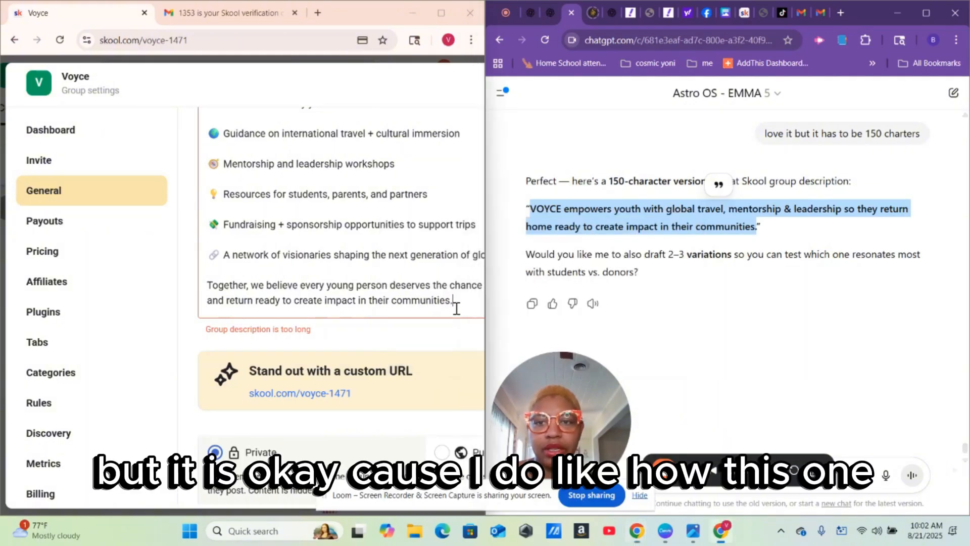
left_click_drag(457, 309, 204, 304)
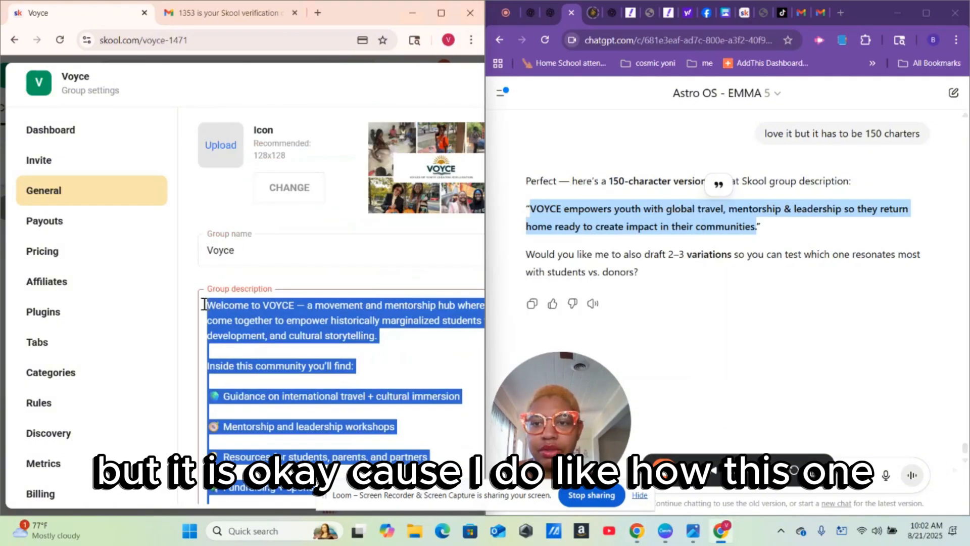
right_click(239, 318)
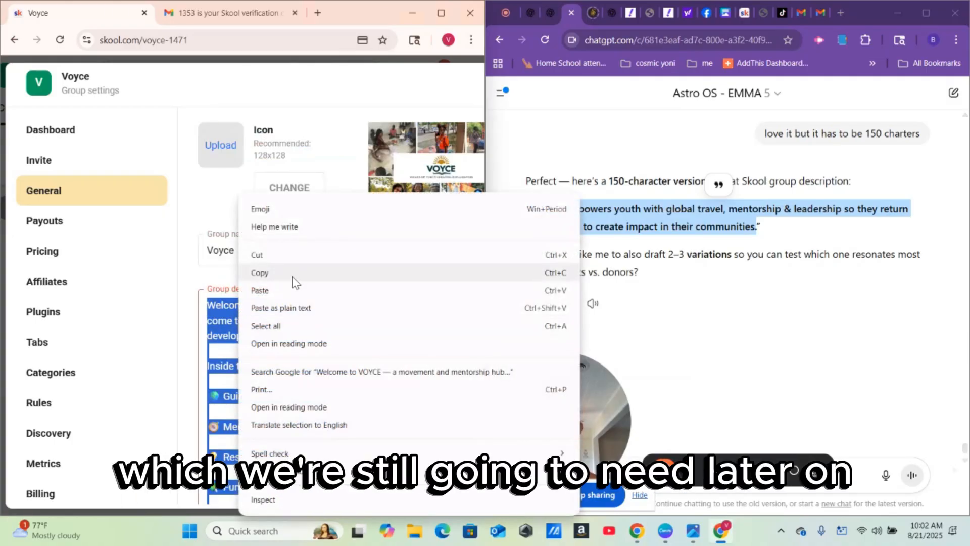
left_click(296, 292)
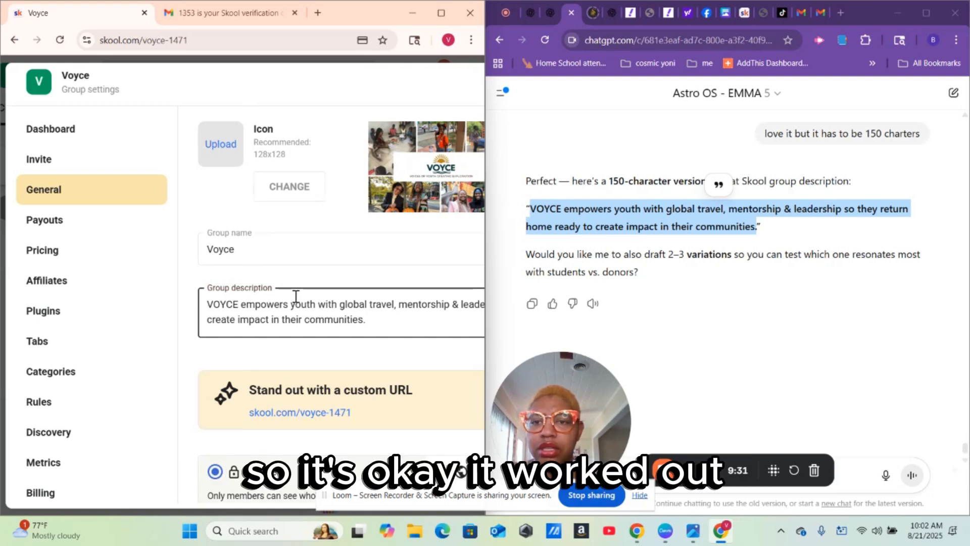
left_click(352, 354)
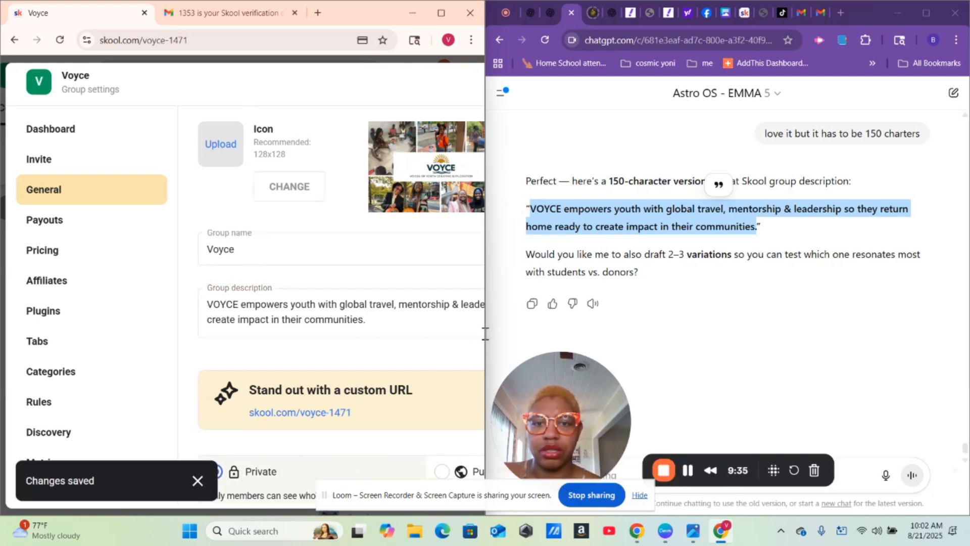
- Maximize the Skool window and scroll to confirm the description now fits at 129/150
mouse_move(486, 334)
left_click_drag(486, 335, 543, 337)
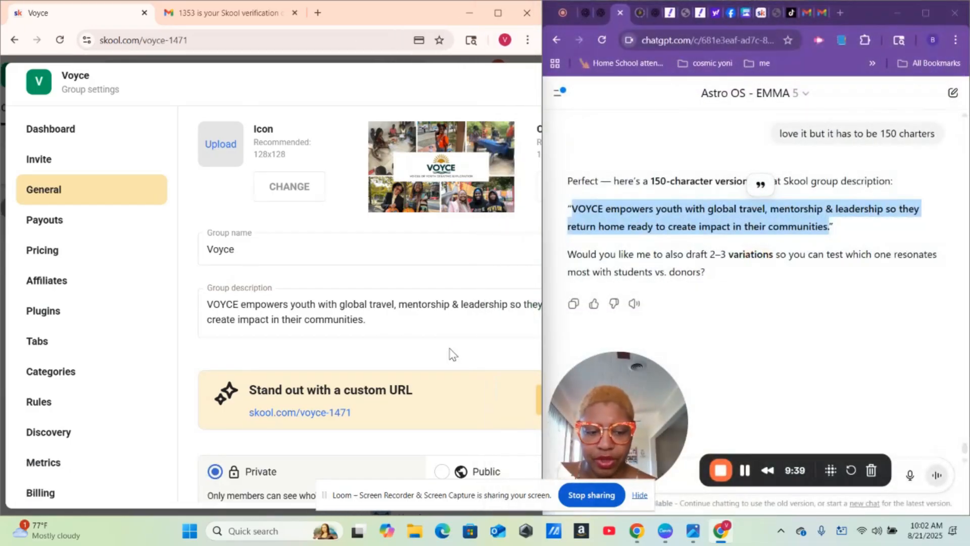
scroll(451, 354, "down", 2)
scroll(452, 354, "down", 1)
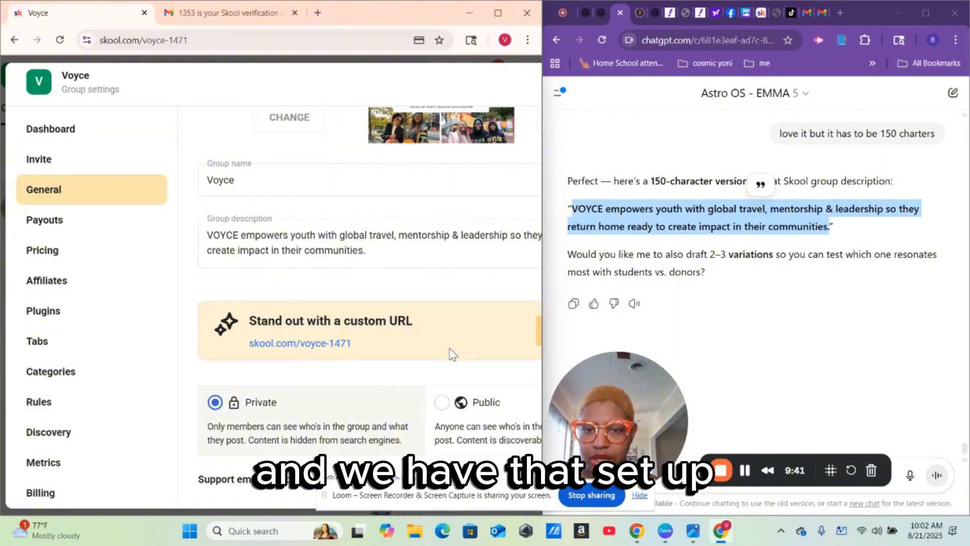
scroll(453, 354, "up", 3)
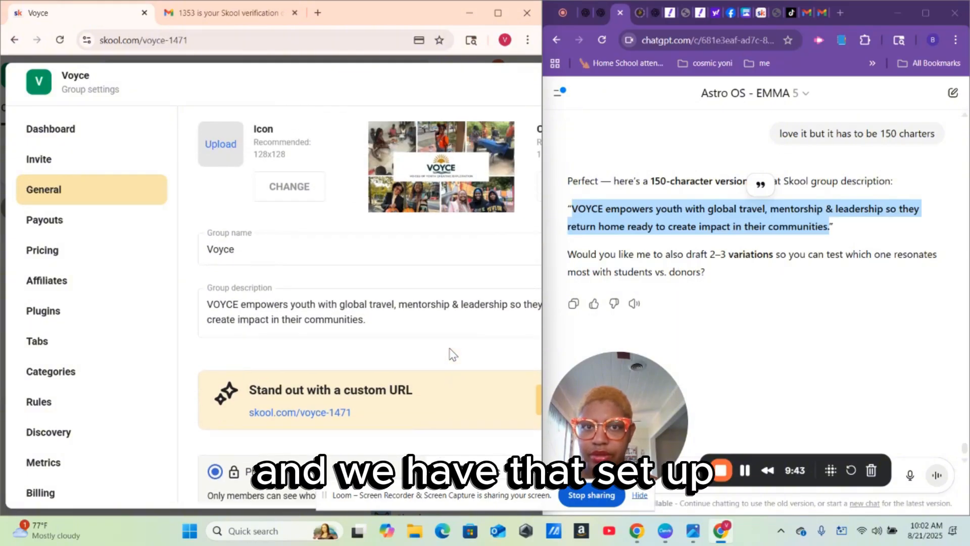
left_click(500, 10)
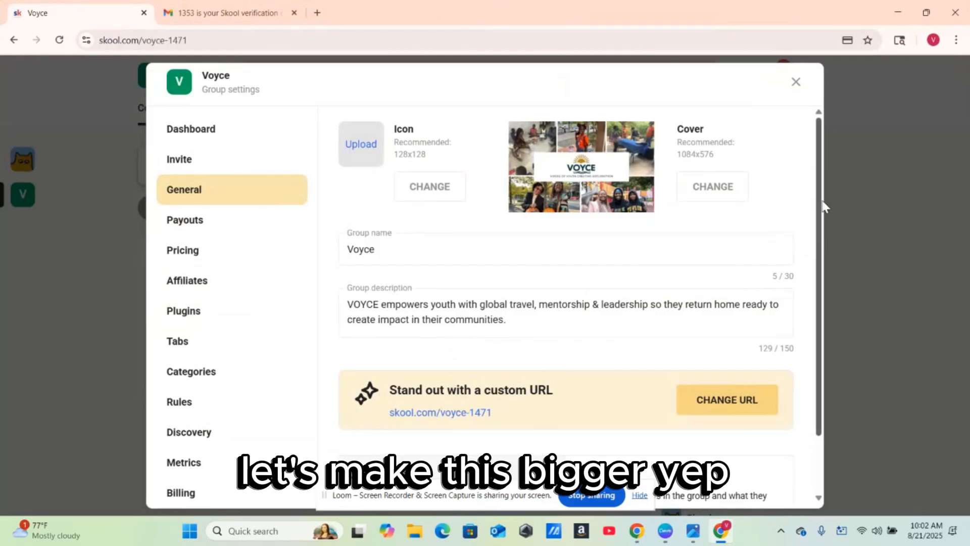
scroll(823, 202, "down", 1)
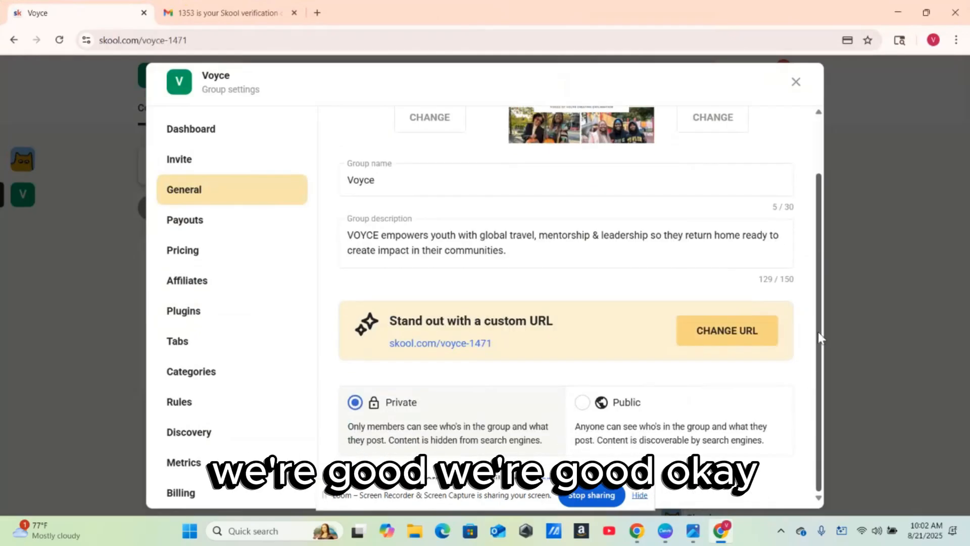
scroll(818, 338, "up", 1)
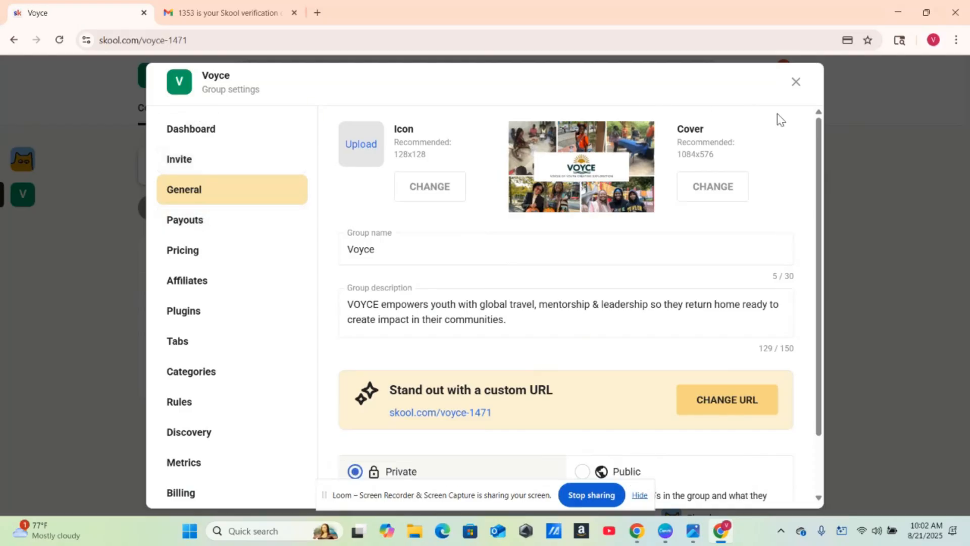
- Close the Group settings modal and start 'Write your first post' from the setup checklist
left_click(797, 82)
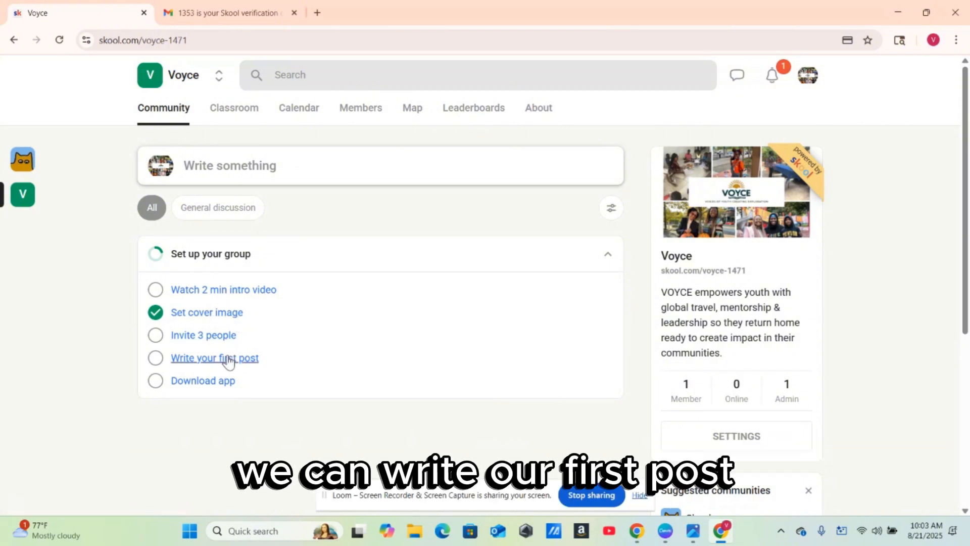
left_click(229, 359)
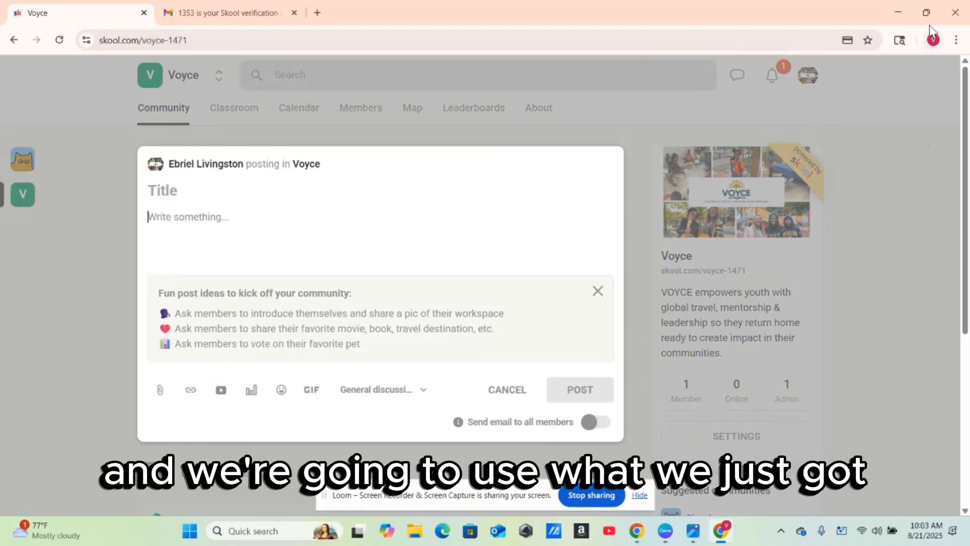
mouse_move(929, 16)
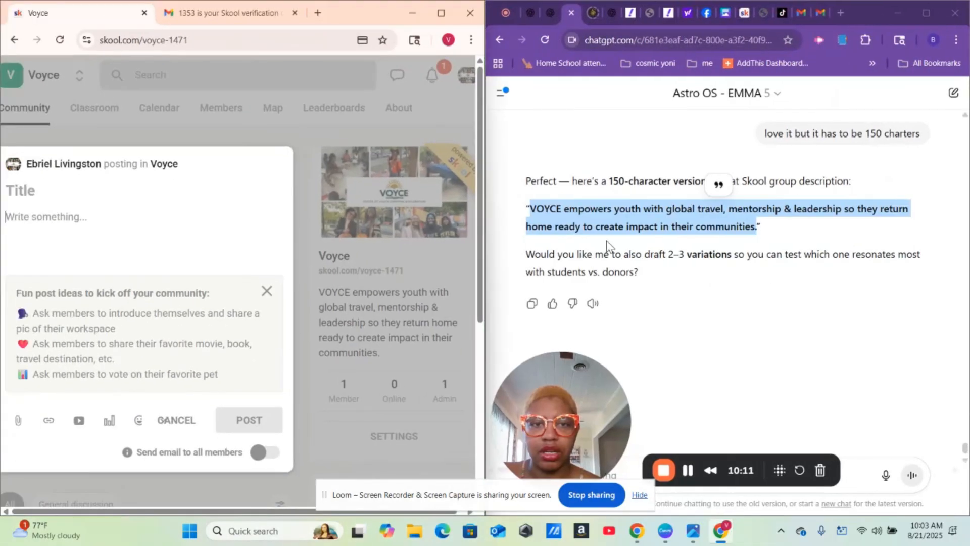
- Copy ChatGPT's full VOYCE welcome text and bullet list into the post body
left_click(717, 332)
scroll(718, 331, "up", 1)
scroll(718, 332, "up", 5)
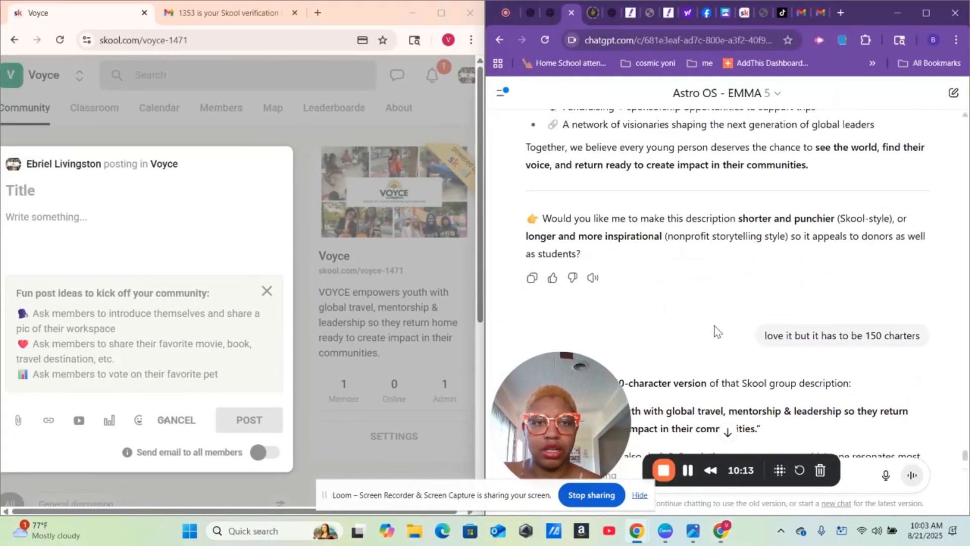
scroll(715, 326, "up", 1)
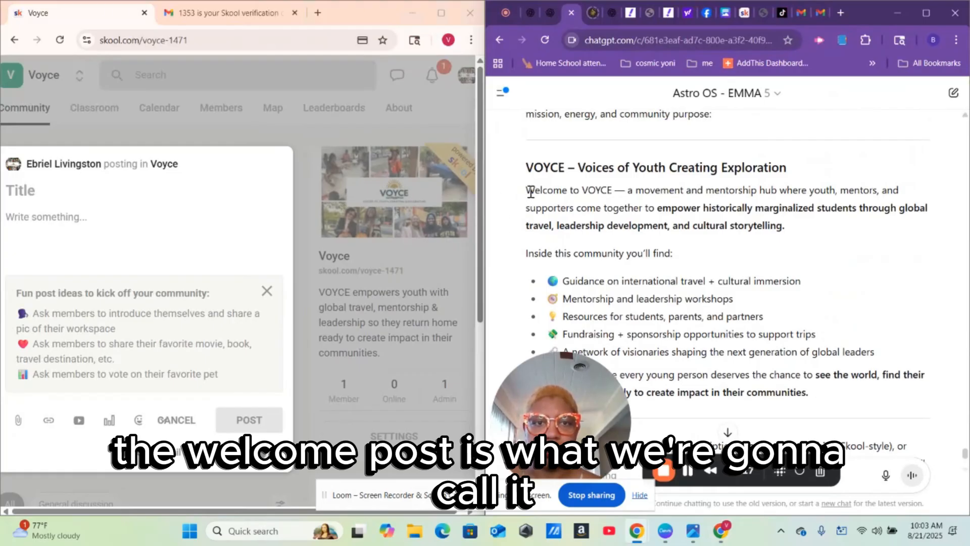
left_click_drag(529, 190, 911, 406)
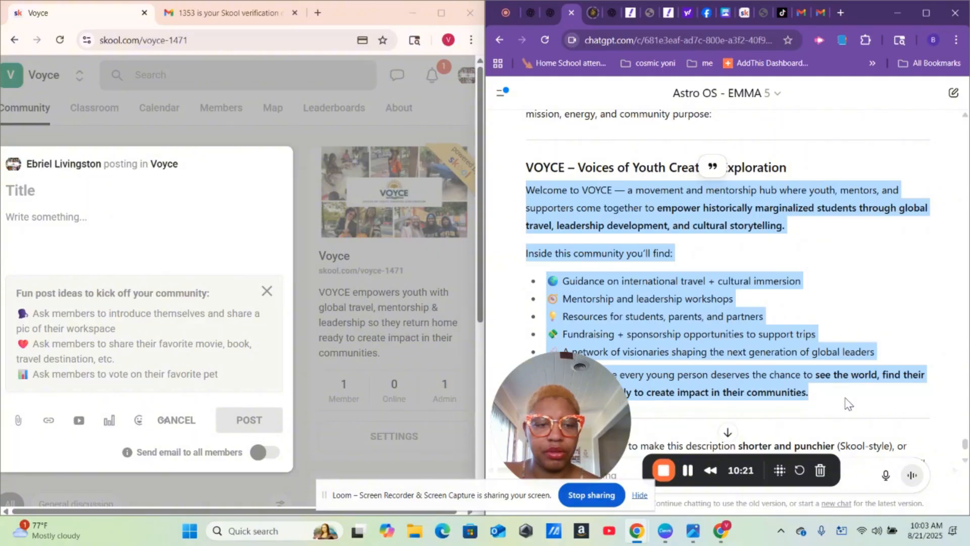
right_click(780, 377)
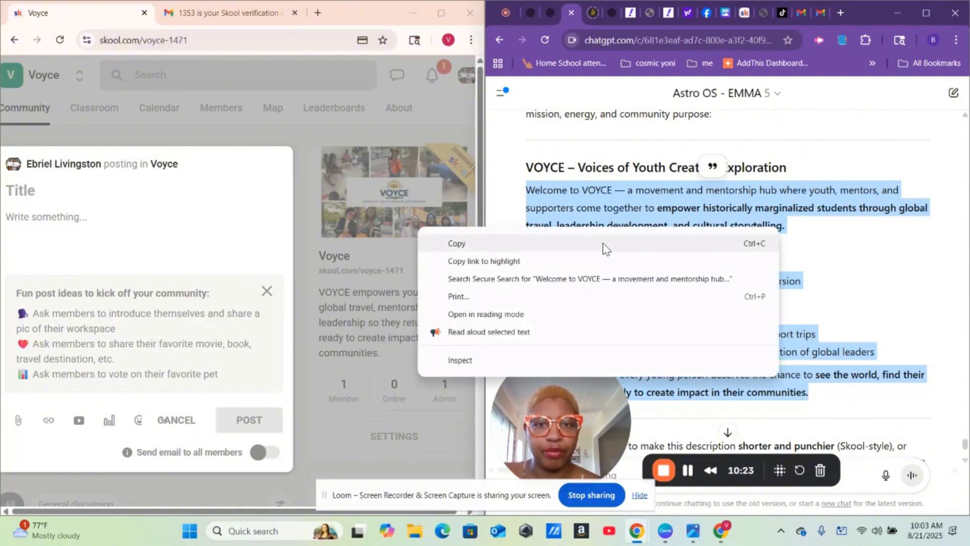
left_click(603, 246)
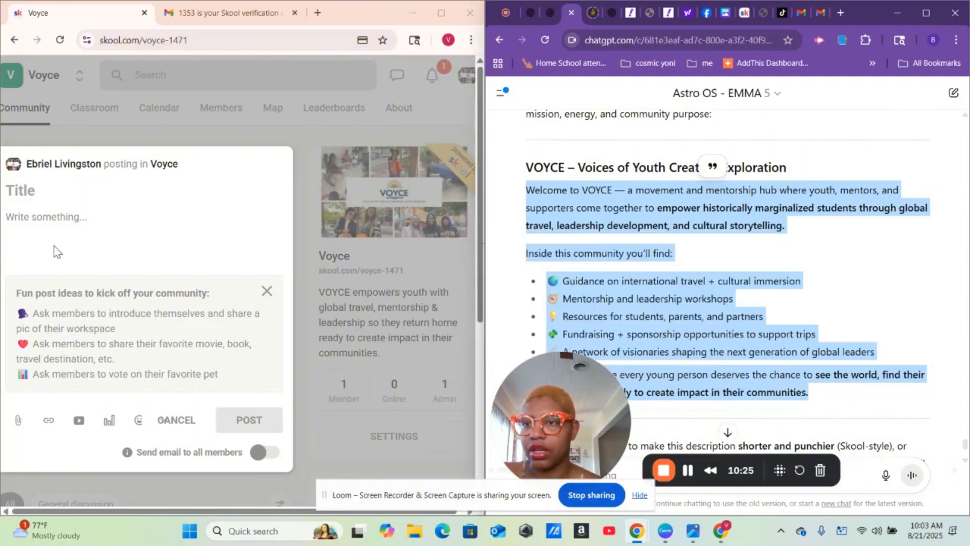
right_click(38, 218)
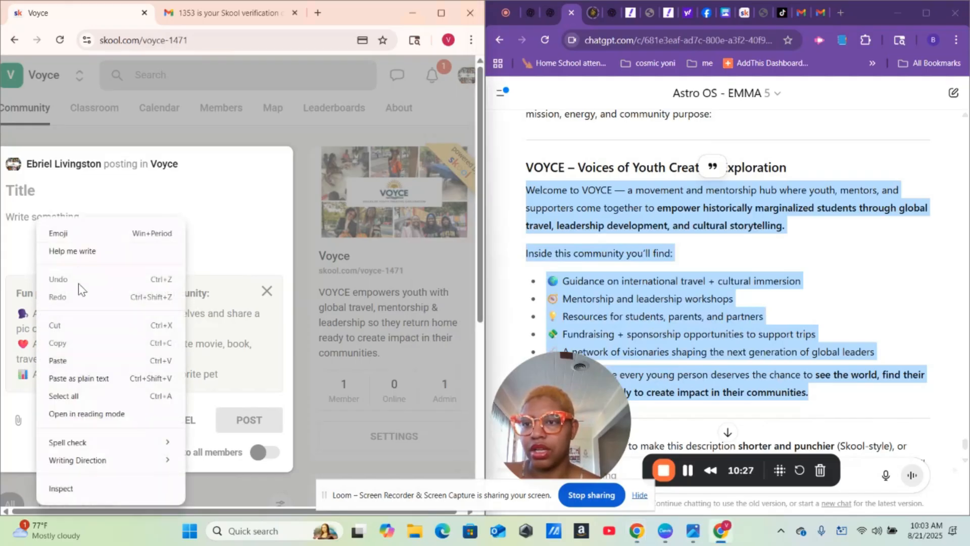
left_click(58, 360)
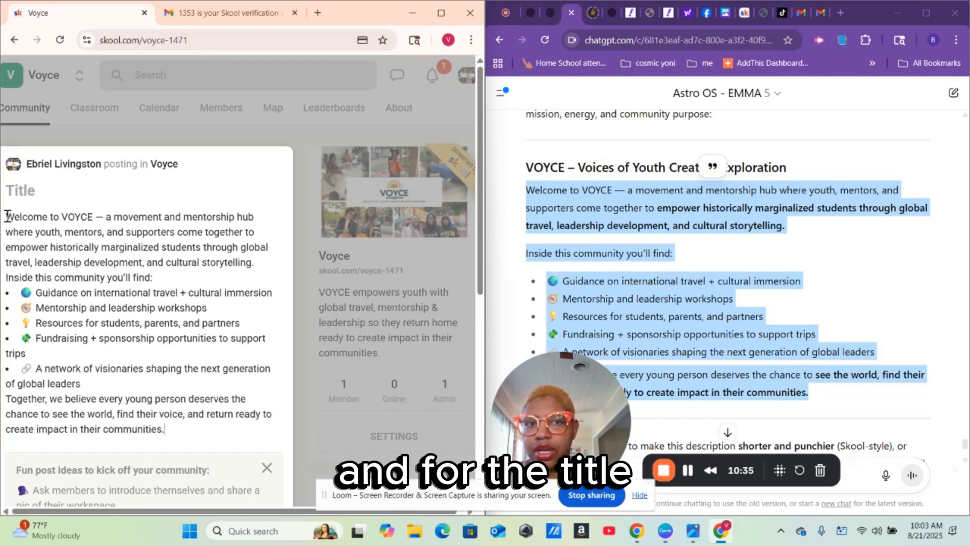
- Move 'Welcome to VOYCE' into the title, delete the body's leading dash, and prefix 'A'
left_click_drag(7, 216, 92, 225)
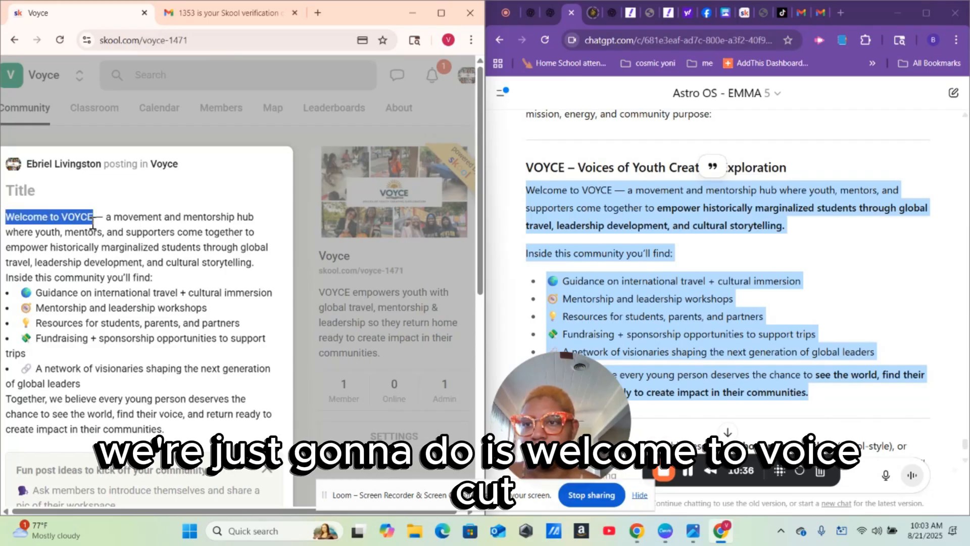
right_click(63, 217)
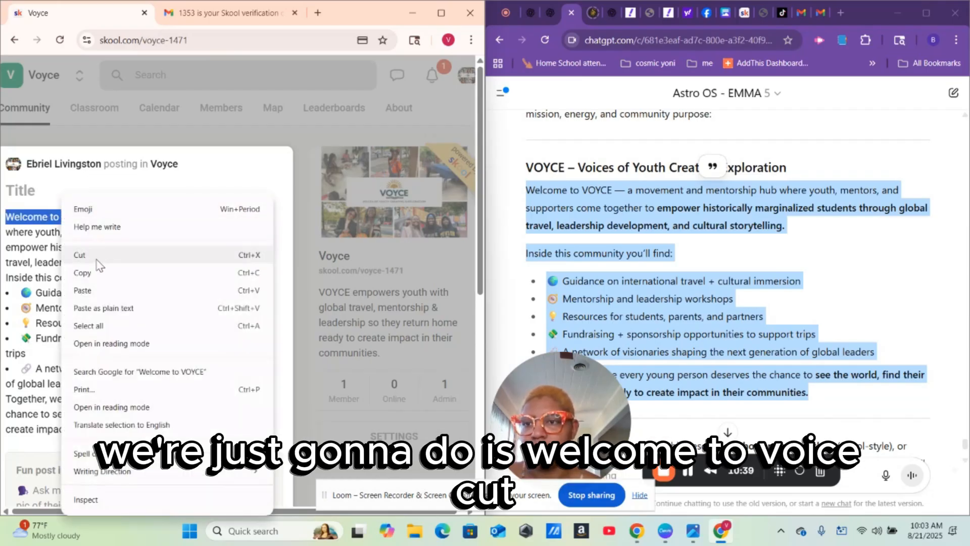
left_click(76, 253)
right_click(38, 196)
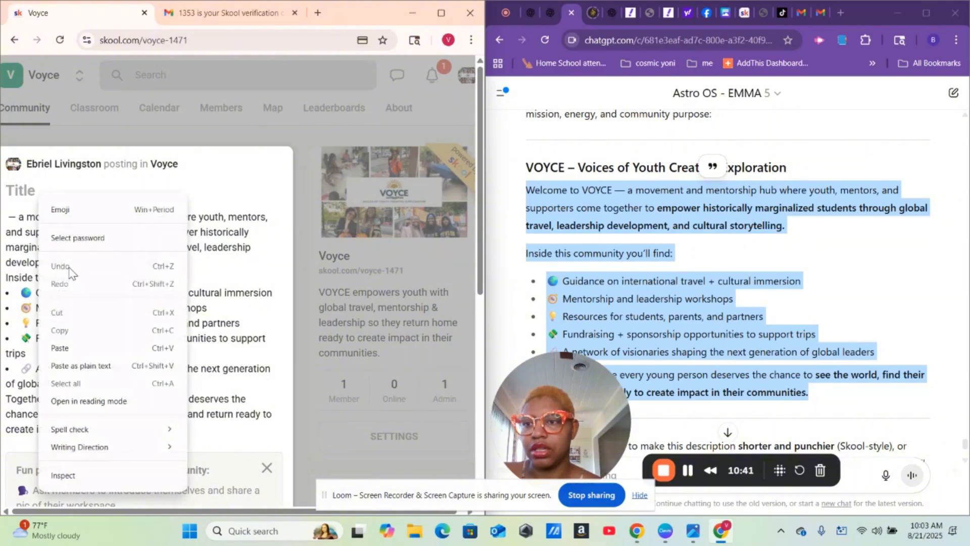
left_click(77, 348)
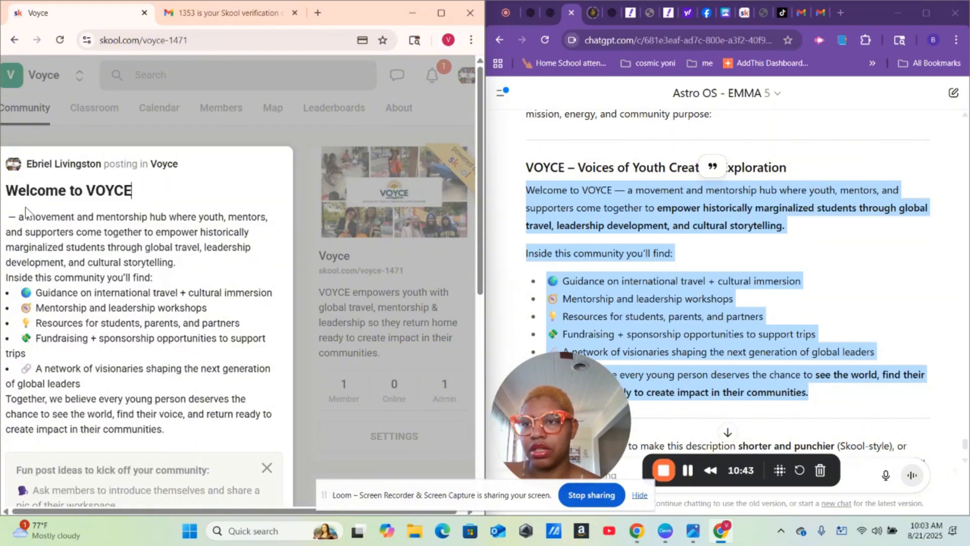
key("Delete")
key("Delete")
key("Delete")
key("Delete")
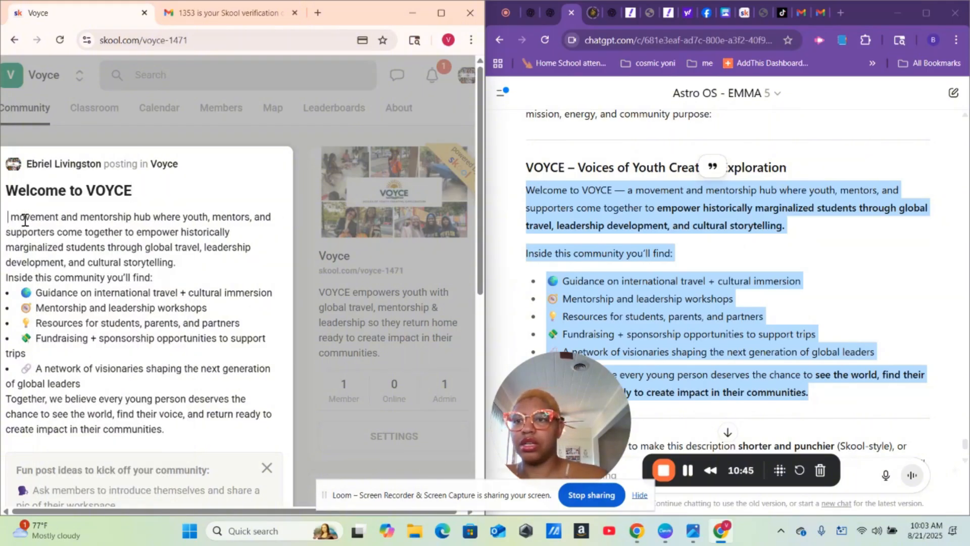
type("A")
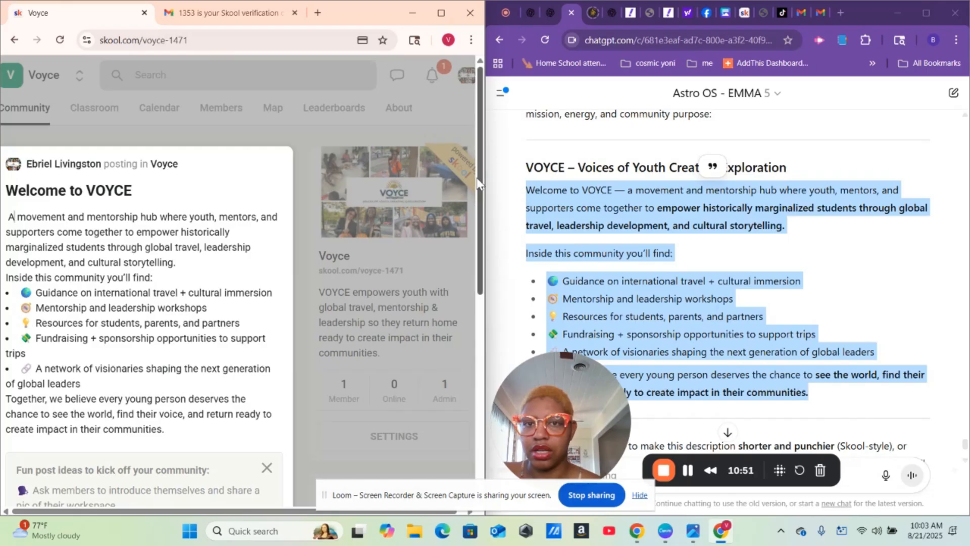
left_click_drag(480, 190, 481, 290)
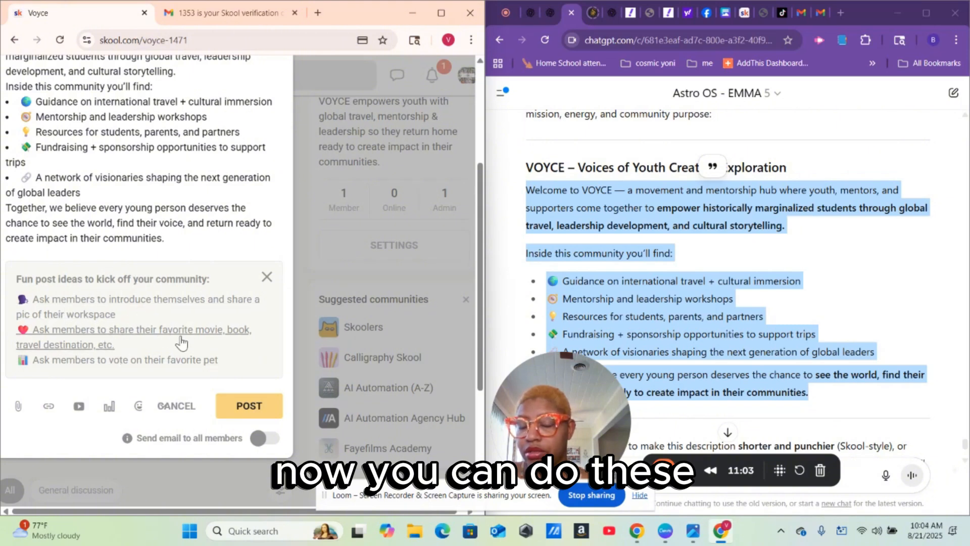
- Post the 'Welcome to VOYCE' draft and close the opened post to return to the feed
left_click(263, 404)
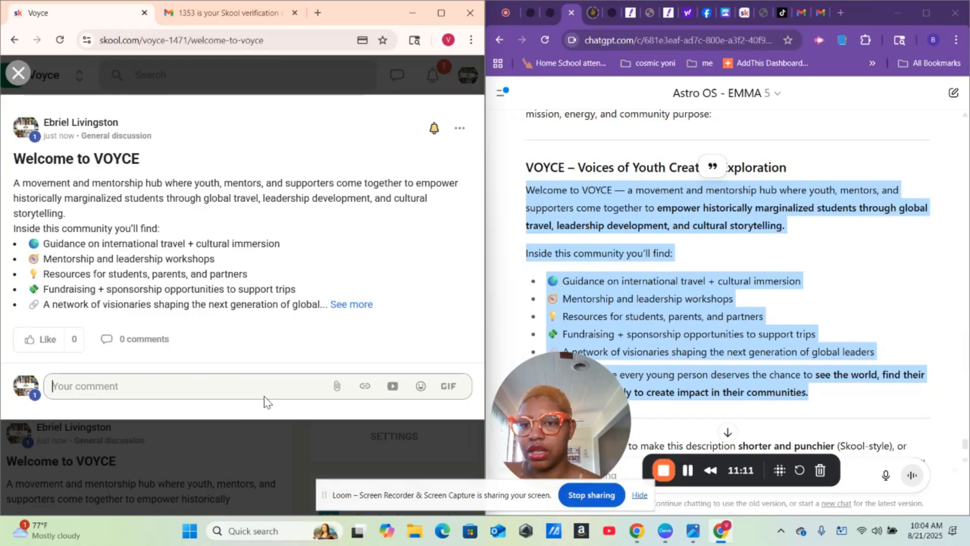
left_click(328, 90)
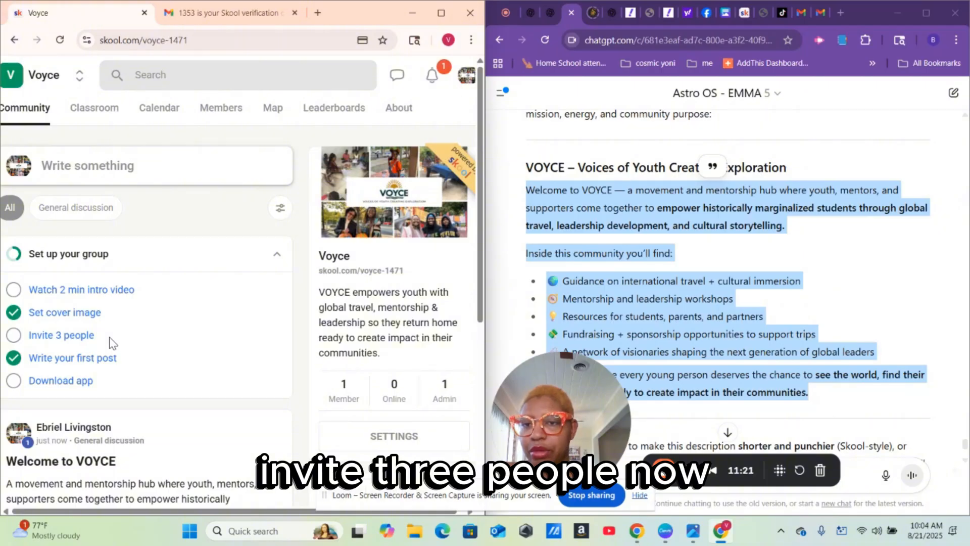
- Open 'Invite 3 people', maximize Skool, and begin typing an invitee's e-mail address
left_click(71, 336)
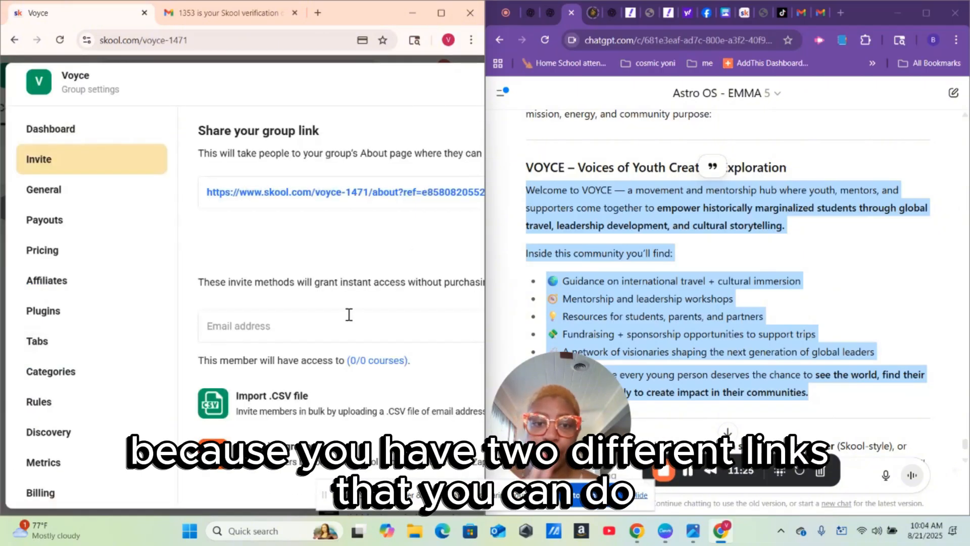
left_click(443, 10)
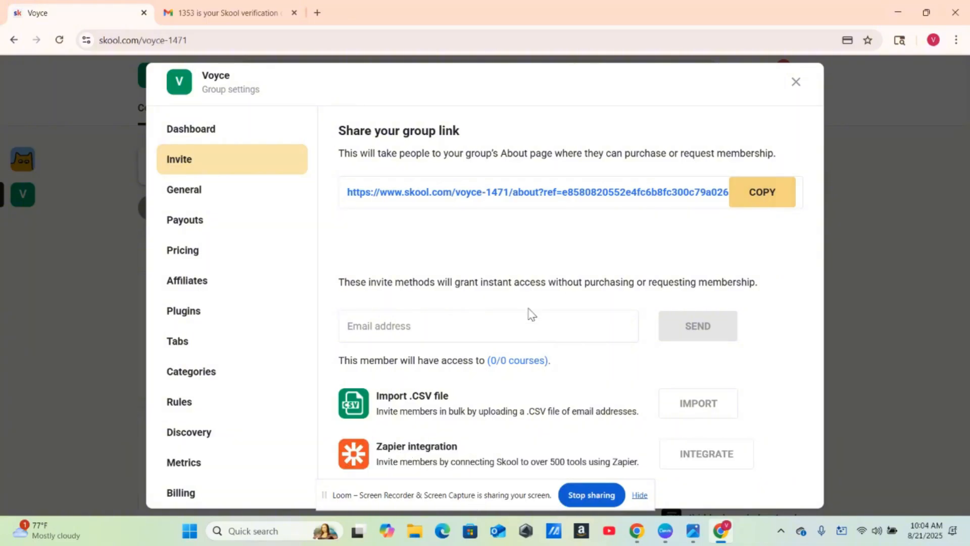
left_click(499, 320)
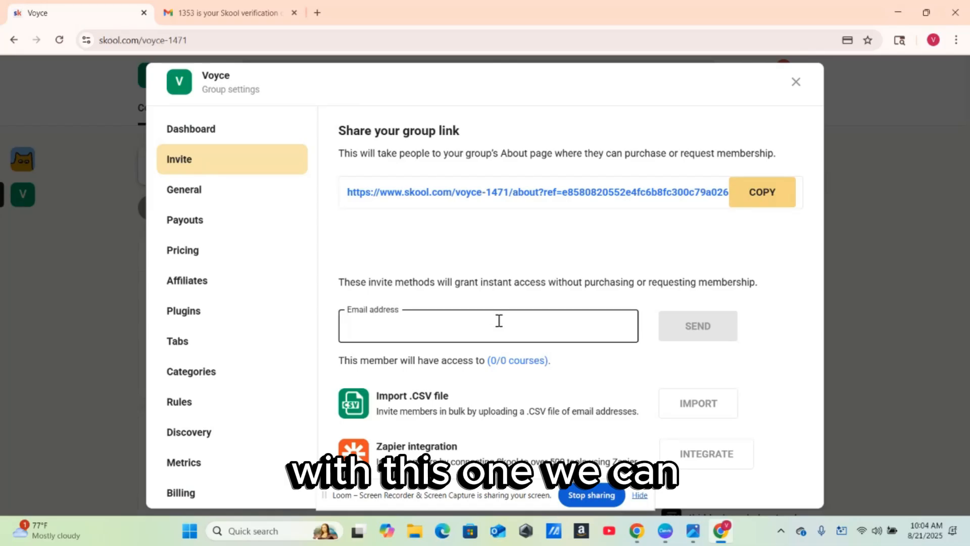
type("co")
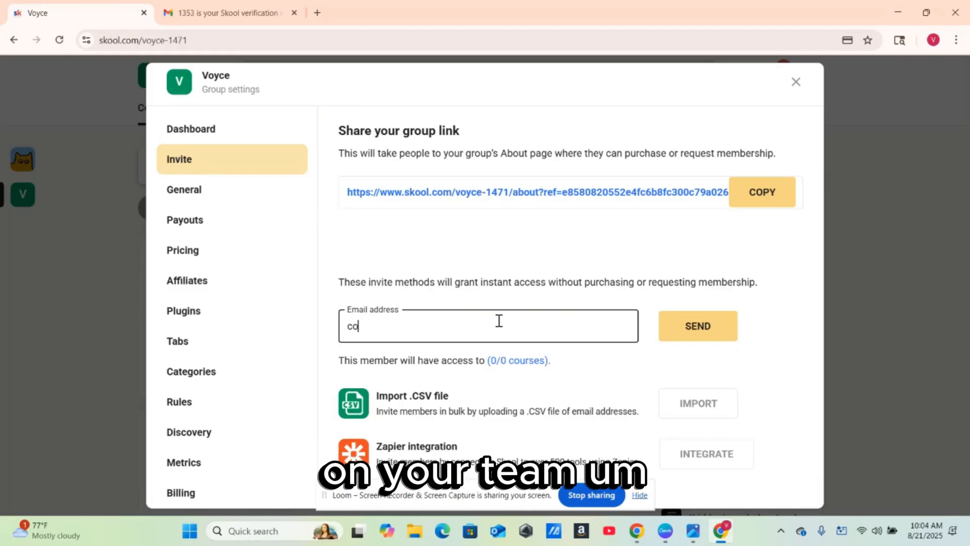
type("smic")
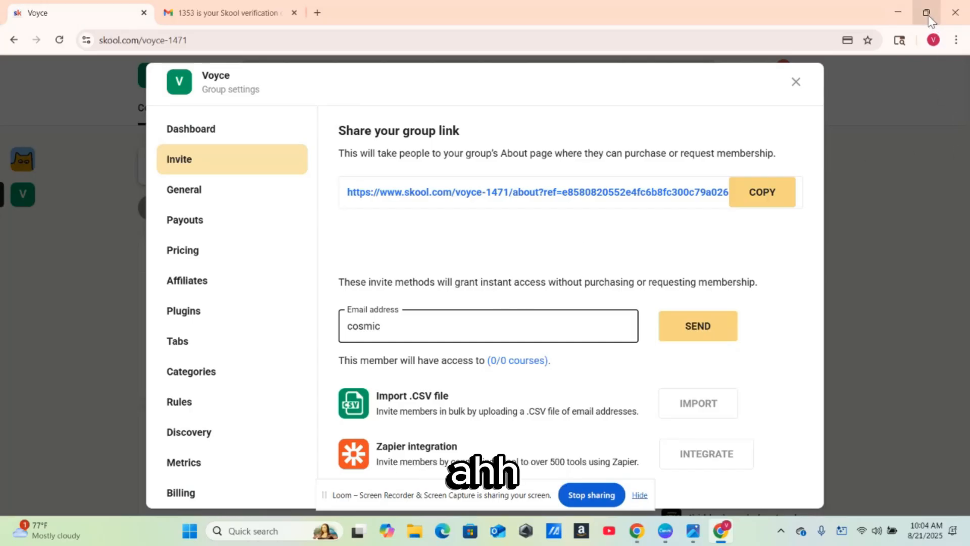
- Copy the recipient's e-mail address from the shared-document message details in Gmail
mouse_move(926, 12)
left_click(845, 54)
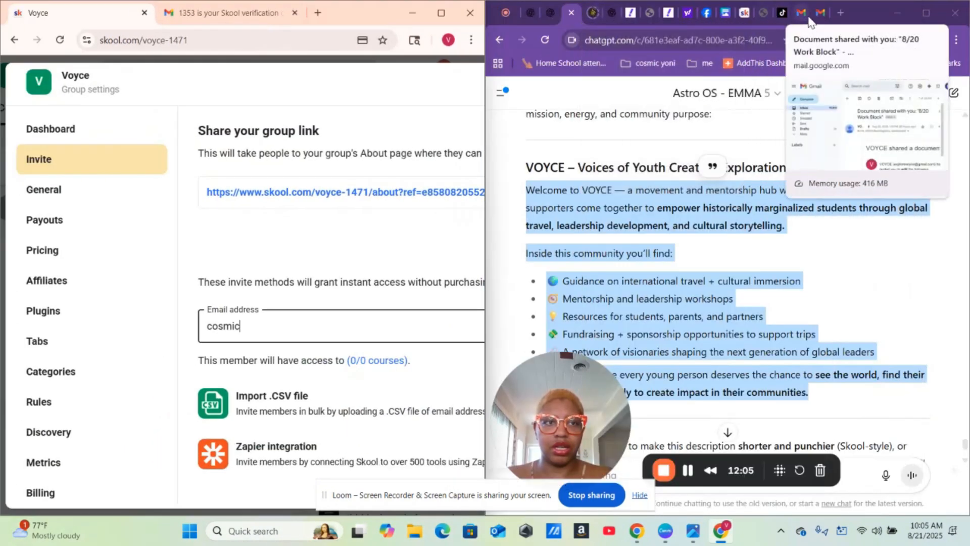
left_click(805, 19)
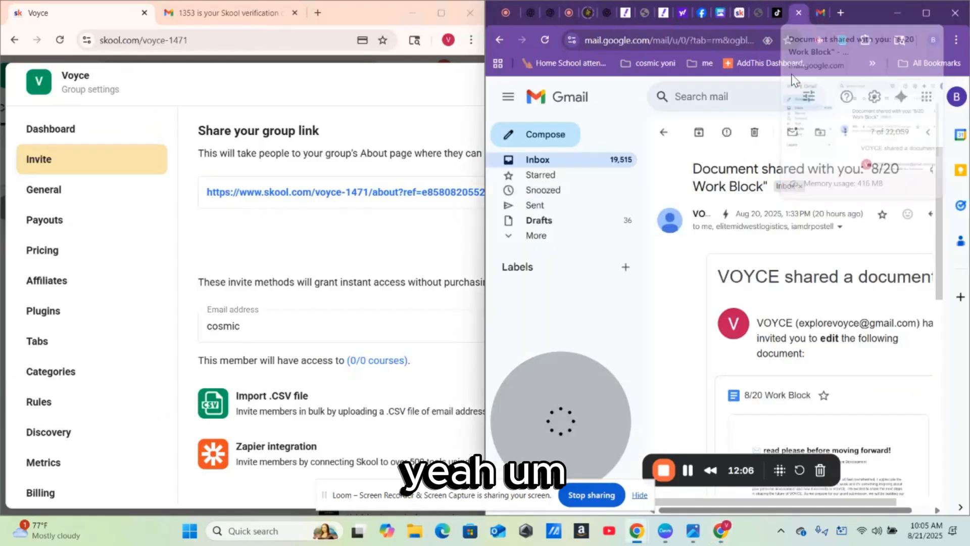
left_click(840, 228)
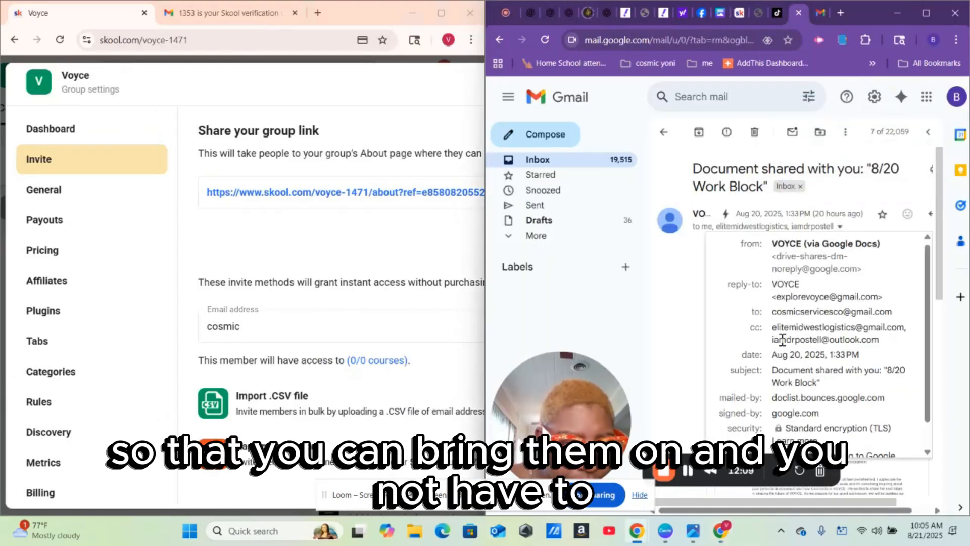
left_click_drag(774, 316, 893, 312)
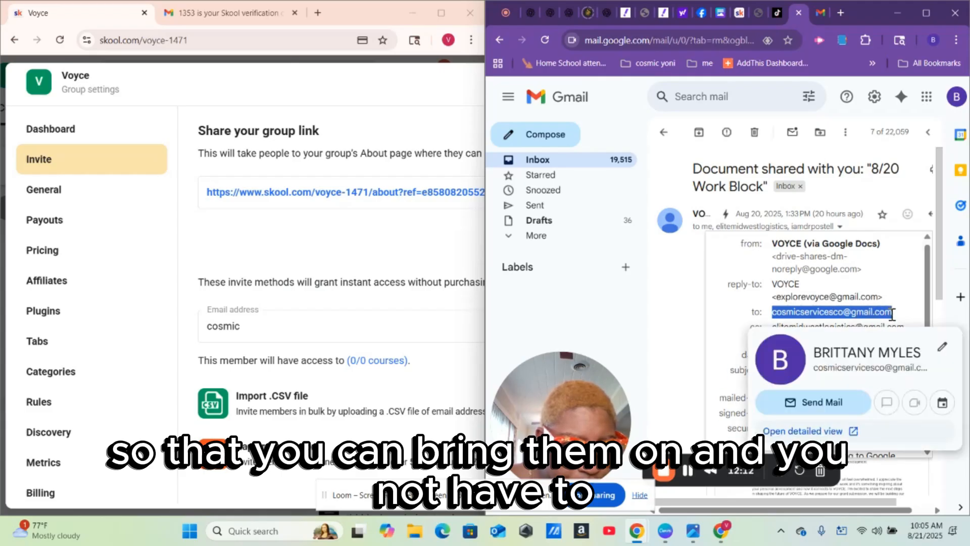
right_click(868, 312)
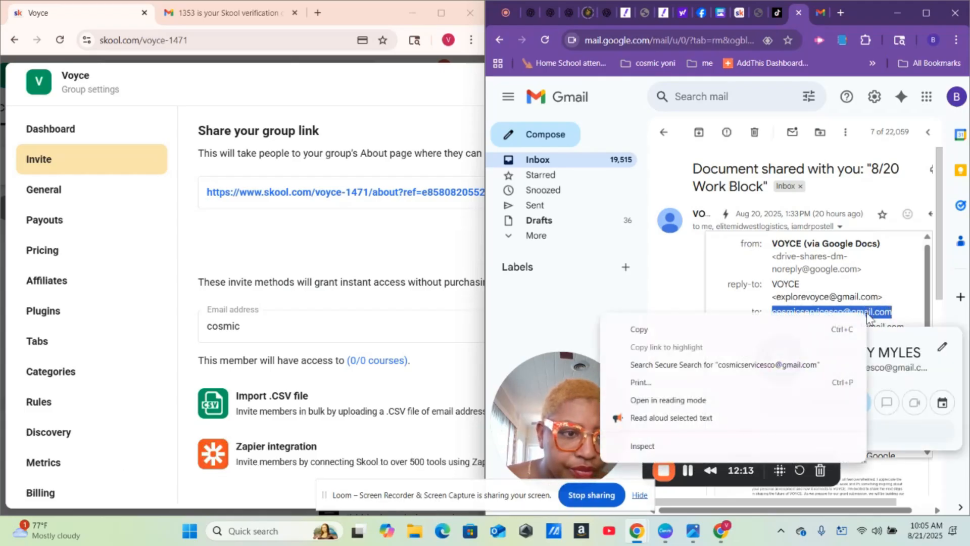
left_click(671, 332)
- Paste that address over the partial invite address in Skool and send the group invite
left_click(325, 321)
double_click(325, 322)
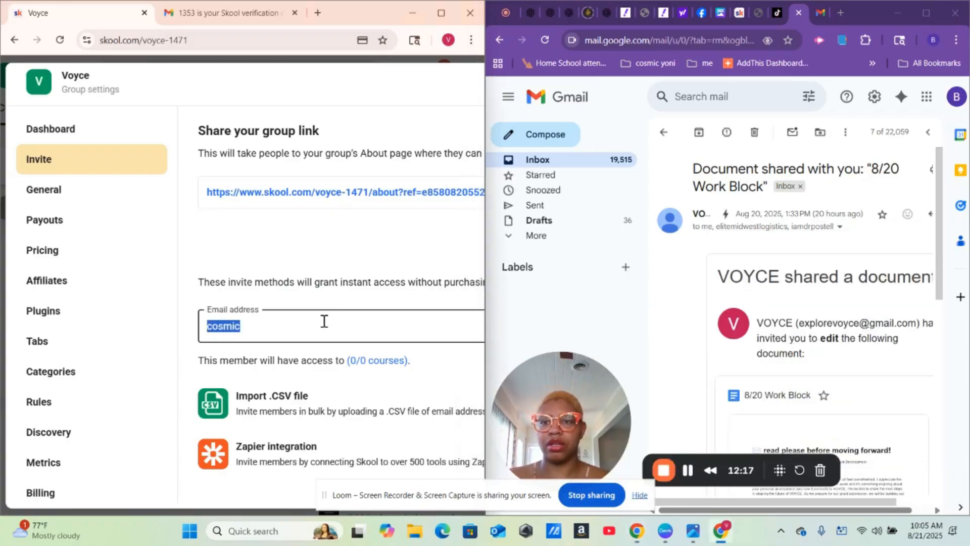
right_click(325, 321)
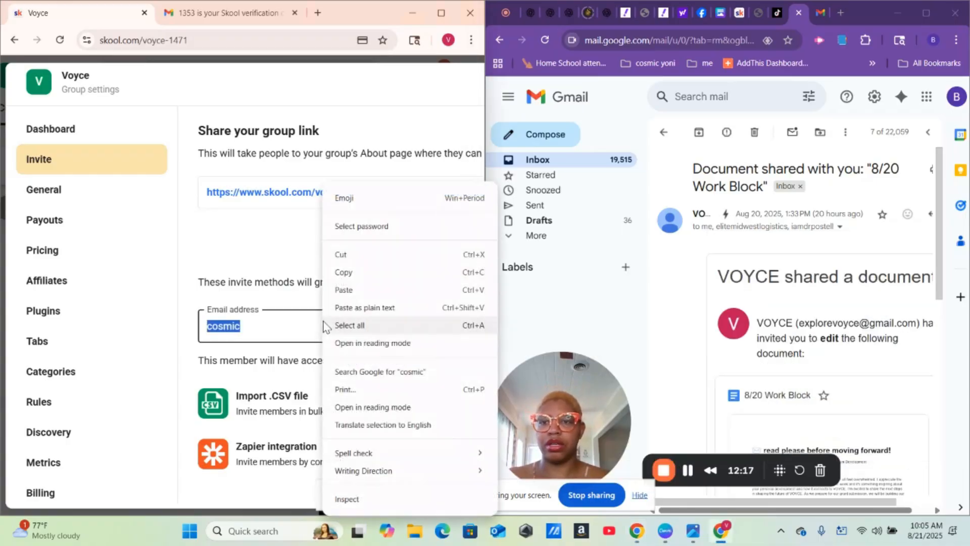
left_click(344, 290)
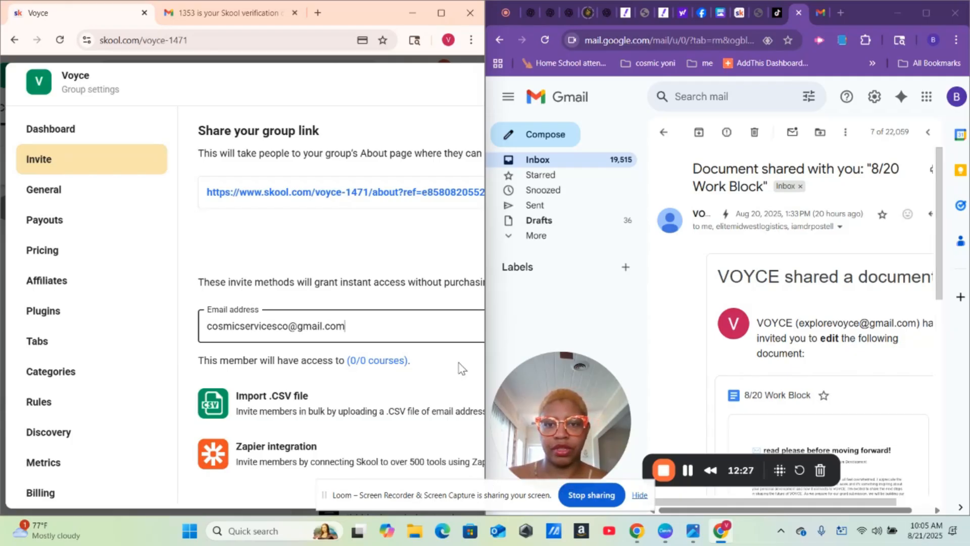
left_click(441, 12)
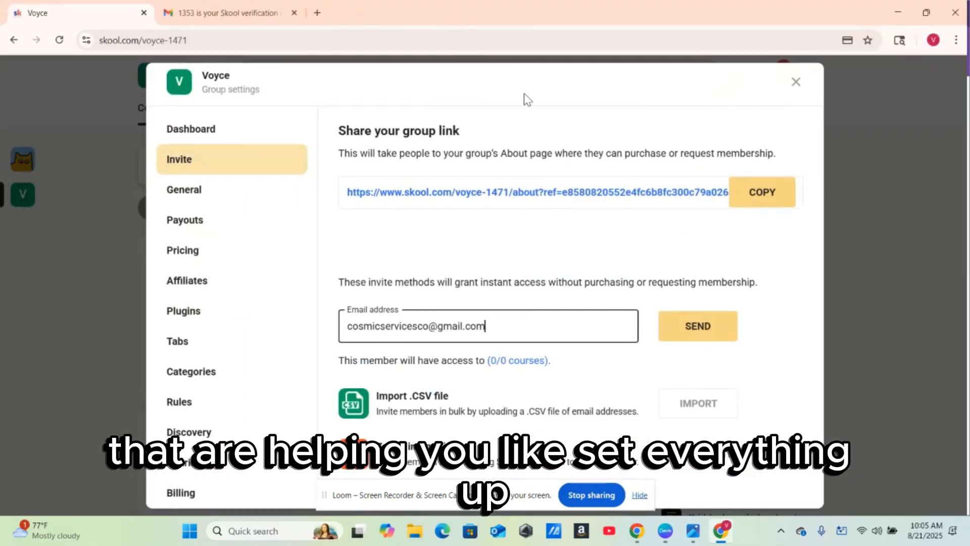
left_click(700, 336)
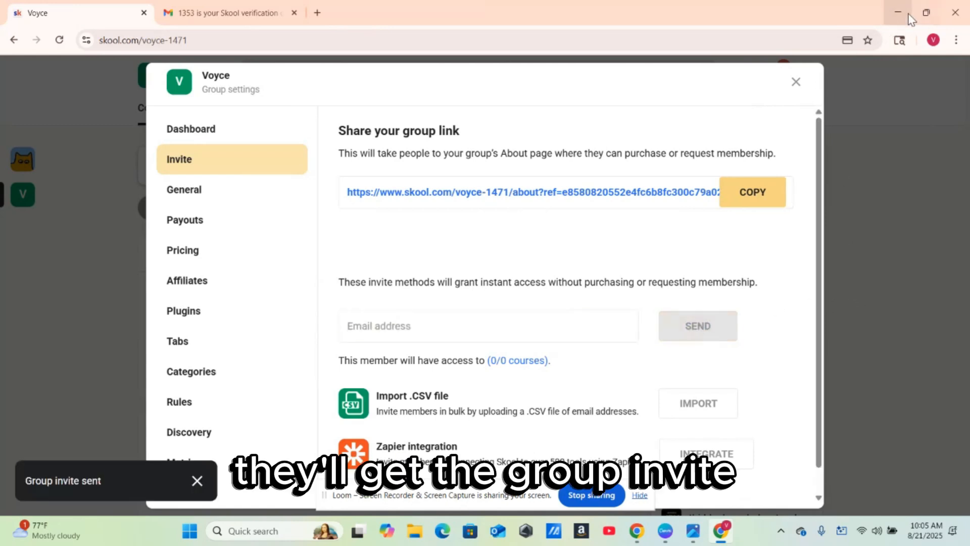
mouse_move(925, 20)
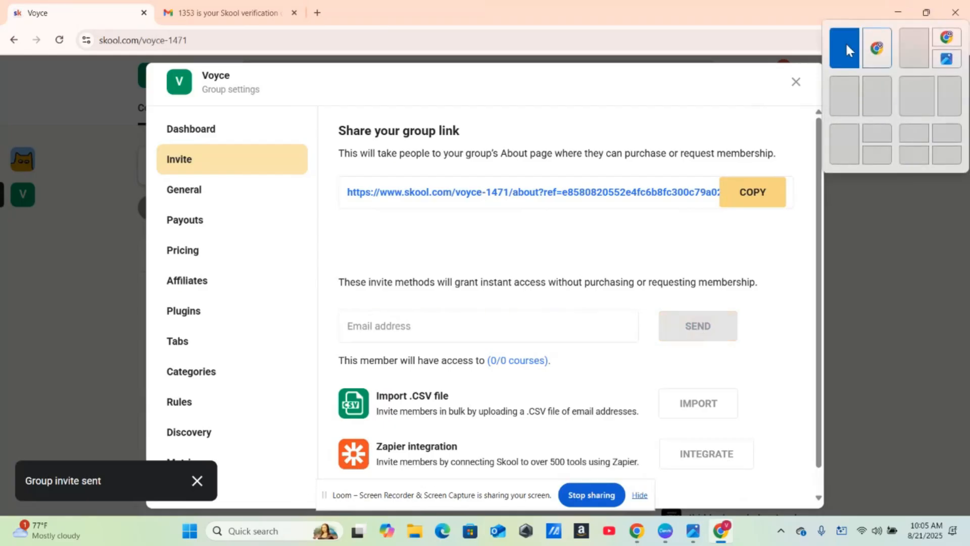
left_click(845, 41)
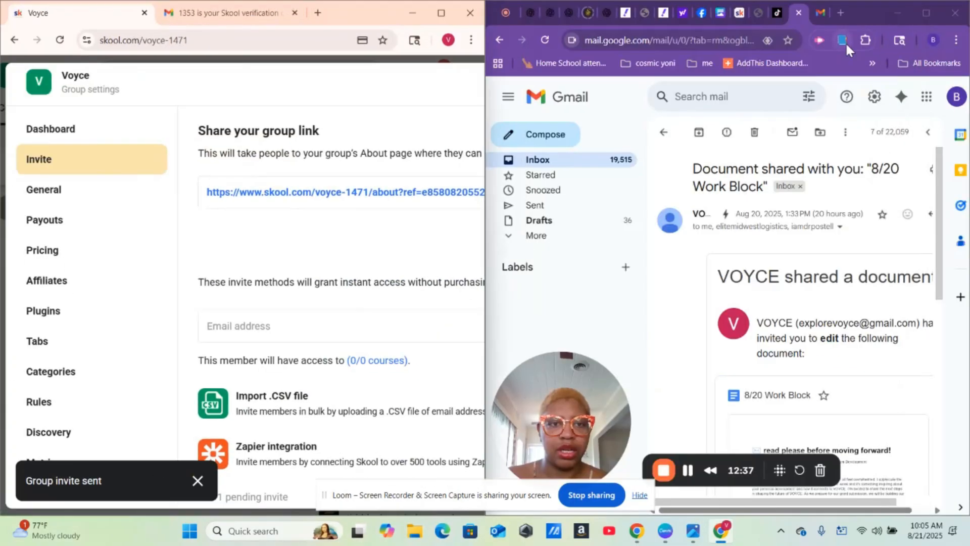
- Copy the cc recipient's address from the Gmail message and send it a Voyce invite
left_click(840, 227)
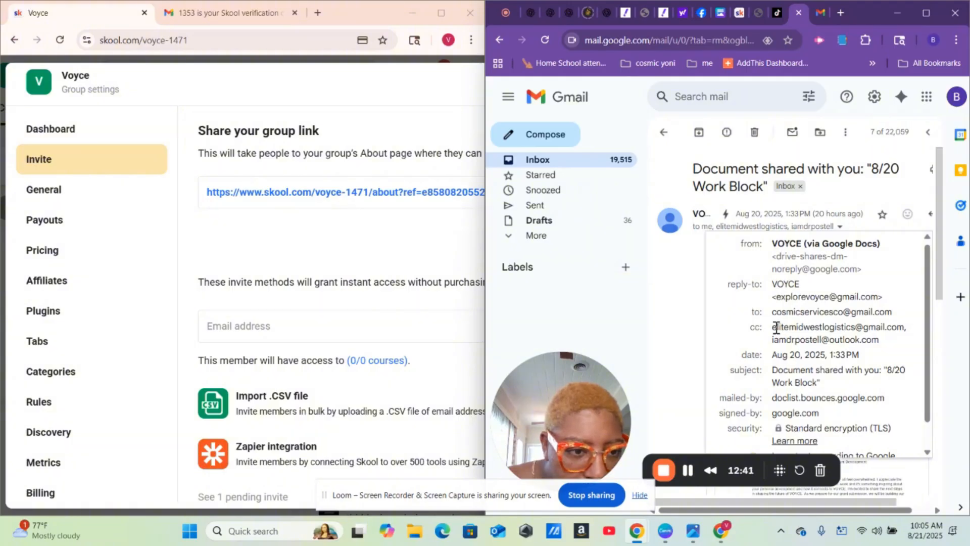
mouse_move(773, 330)
left_click_drag(774, 330, 897, 330)
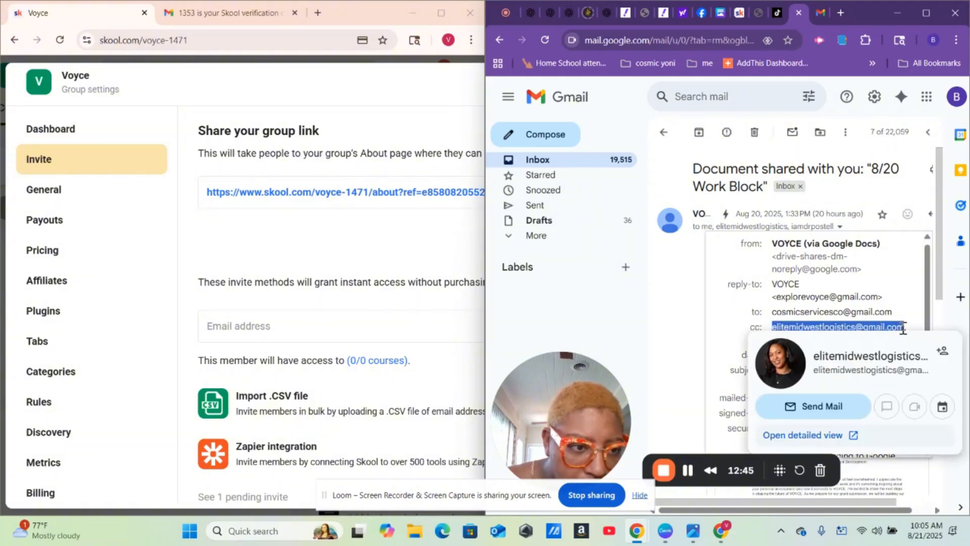
right_click(899, 330)
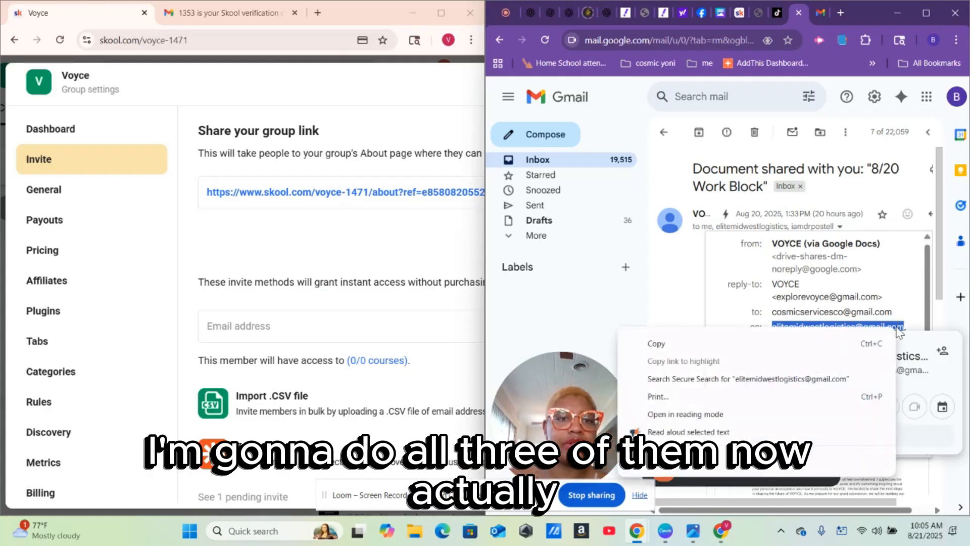
left_click(752, 344)
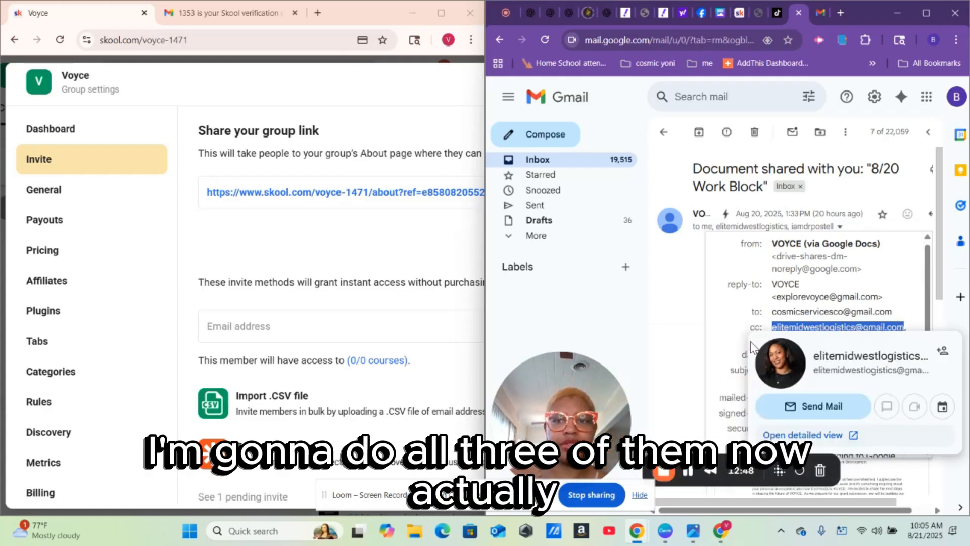
right_click(272, 324)
left_click(301, 178)
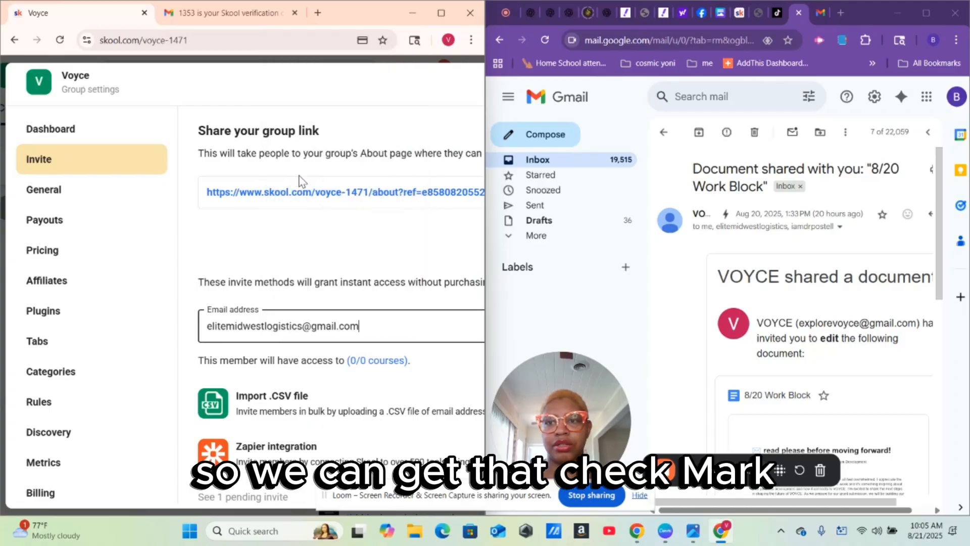
left_click(438, 13)
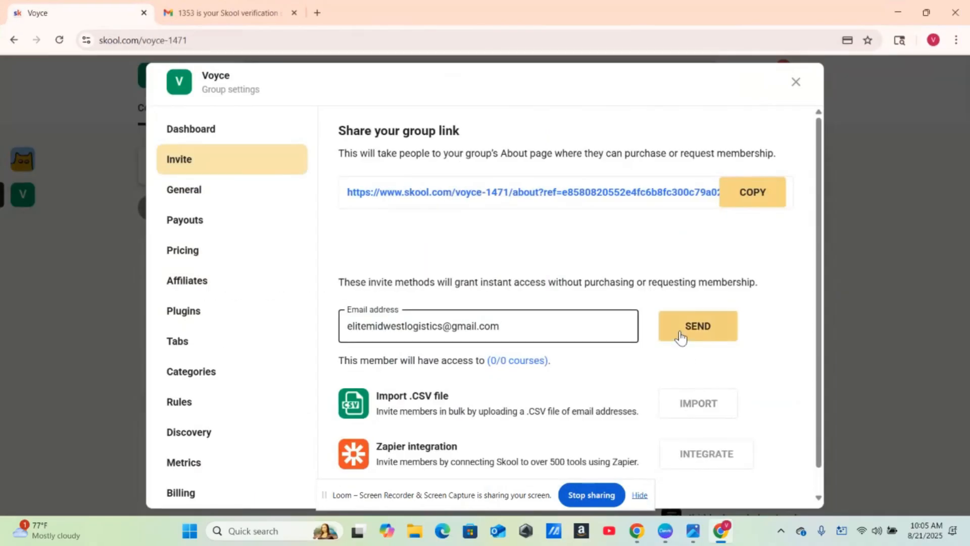
left_click(681, 336)
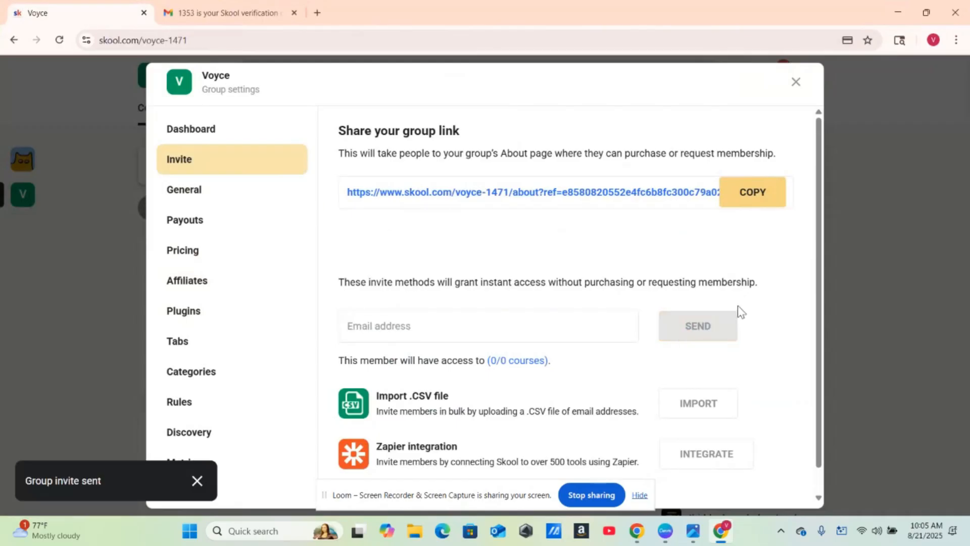
- Copy another cc'd address from the message, invite it too, and close group settings
mouse_move(923, 14)
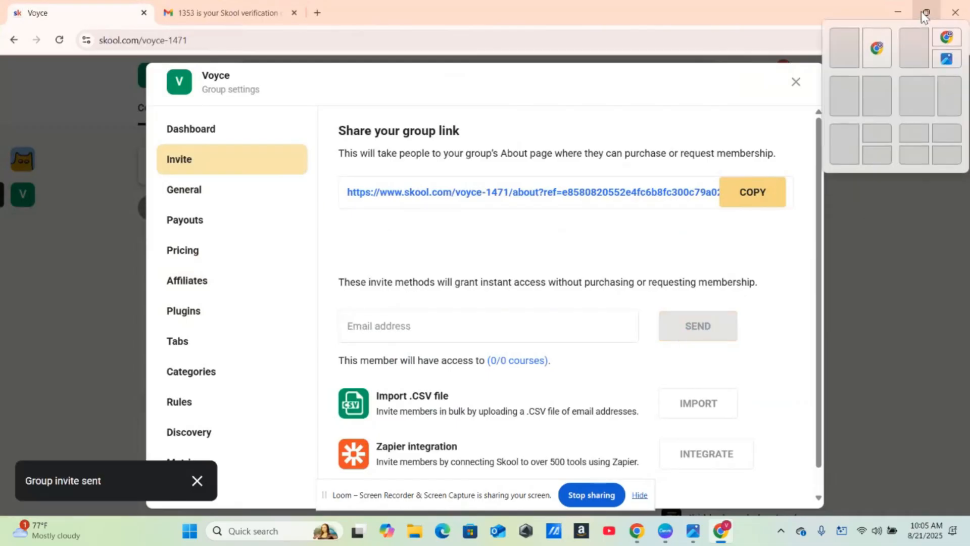
left_click(834, 53)
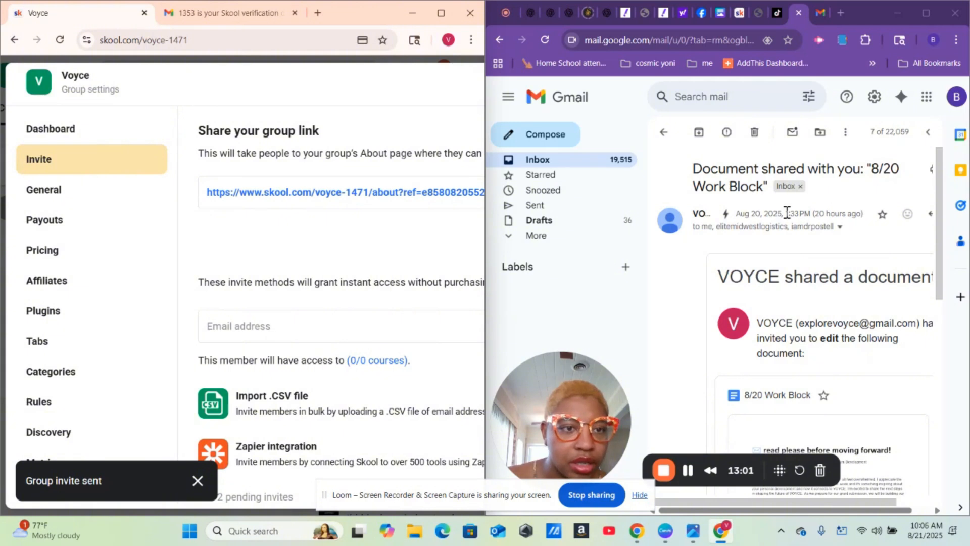
left_click(840, 228)
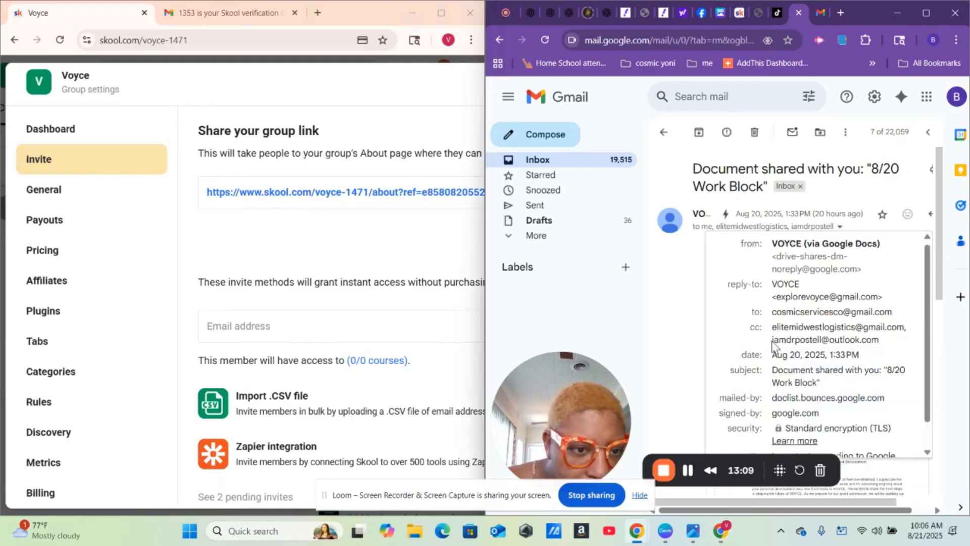
left_click_drag(772, 341, 743, 341)
left_click(849, 341)
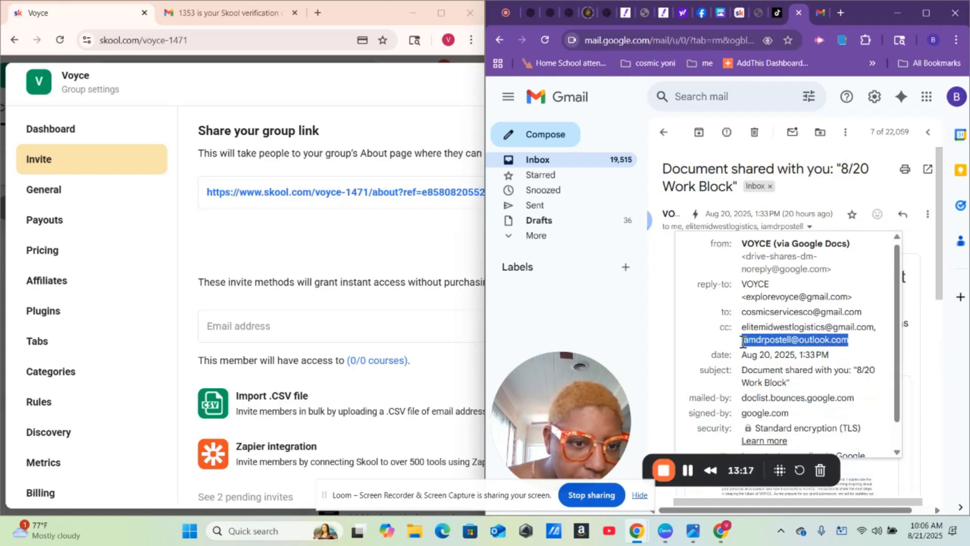
right_click(764, 343)
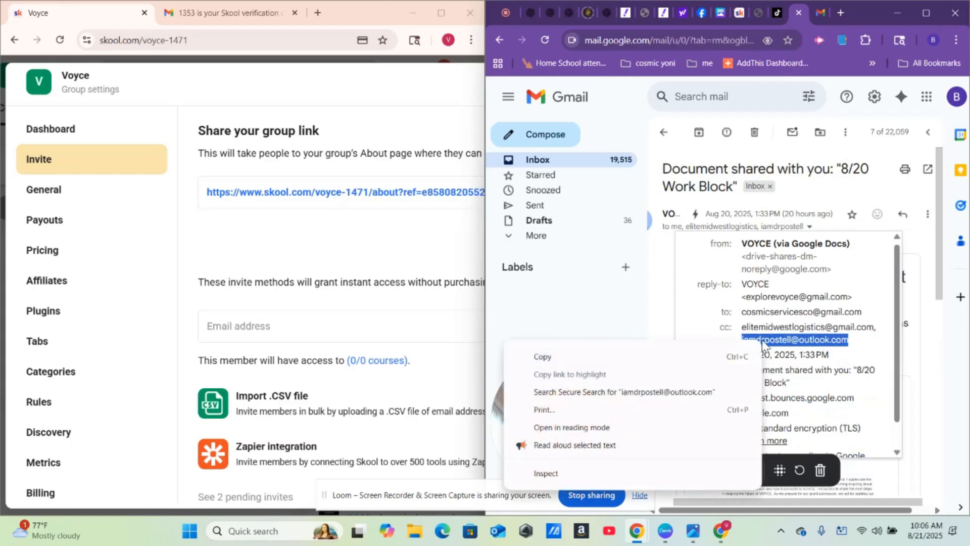
left_click(656, 355)
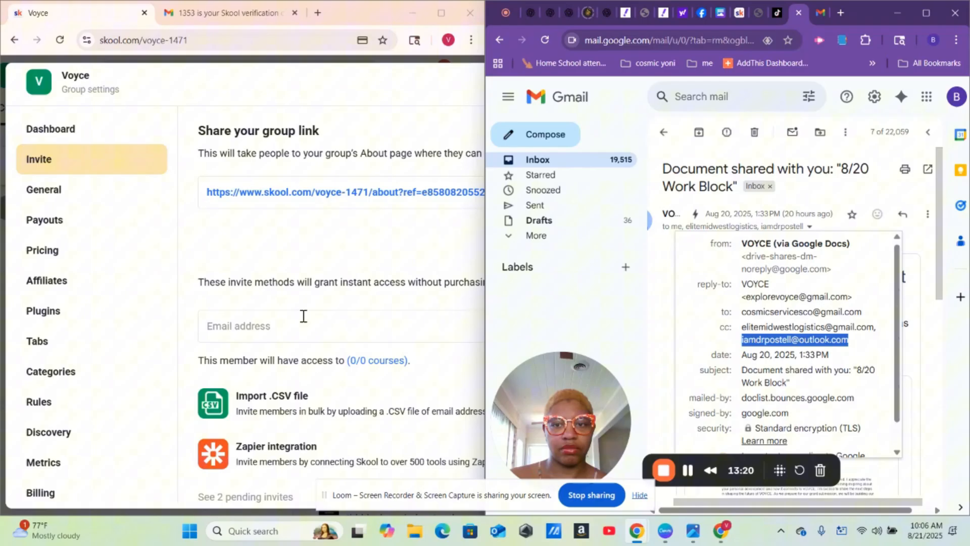
left_click(272, 319)
right_click(272, 322)
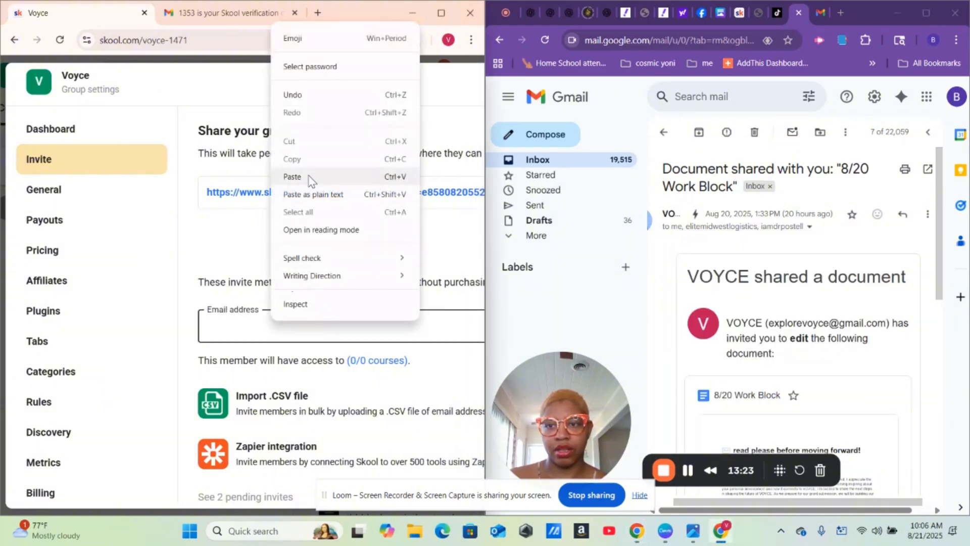
left_click(293, 177)
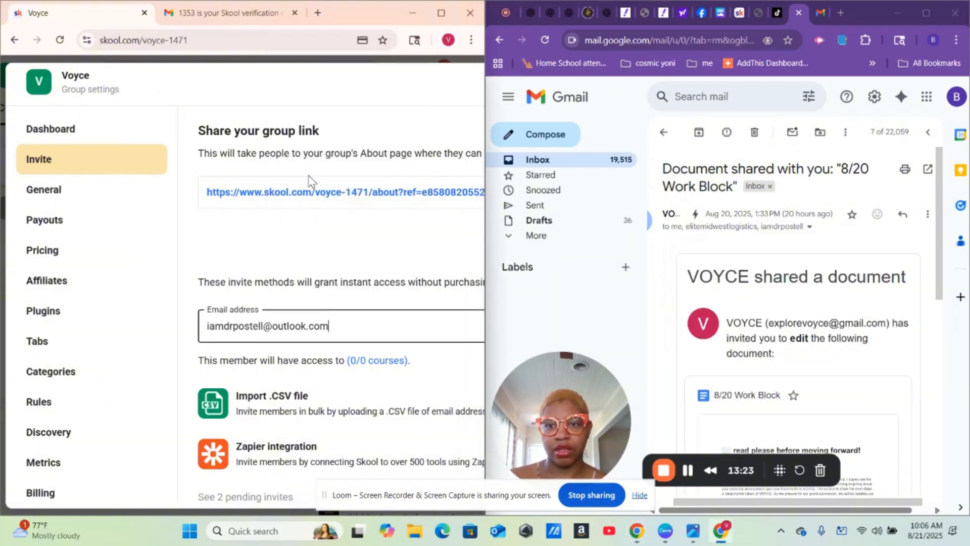
left_click(445, 11)
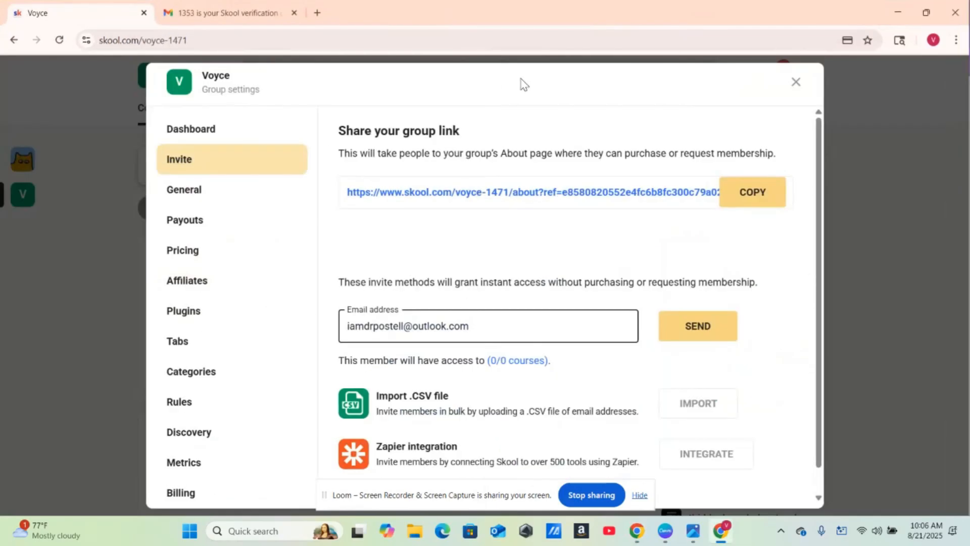
left_click(700, 327)
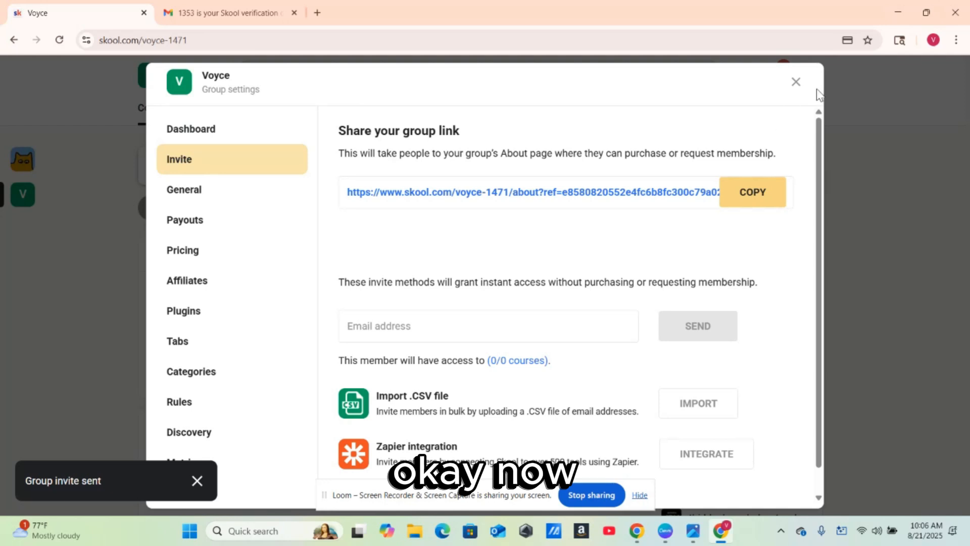
left_click(796, 82)
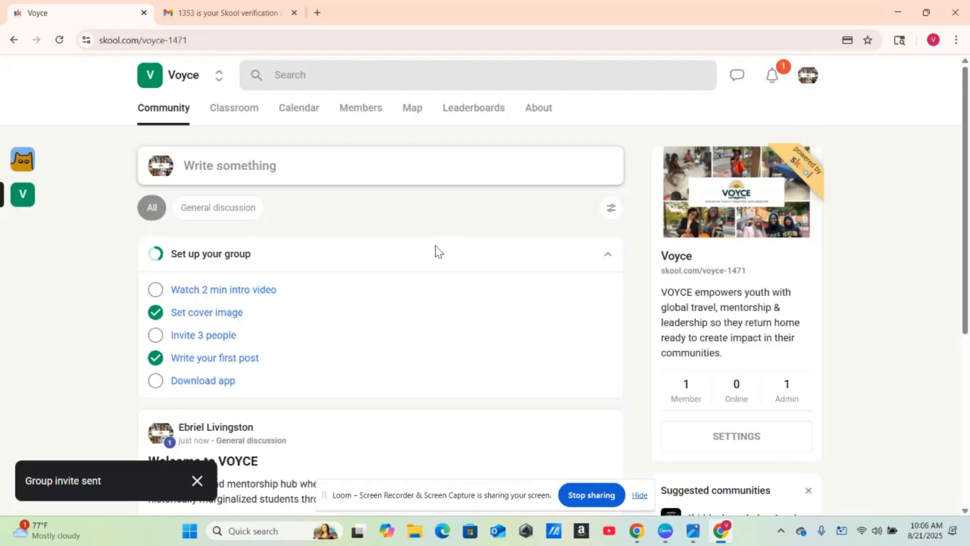
- Reopen the invite settings to confirm 3 pending invites, then close them
left_click(193, 338)
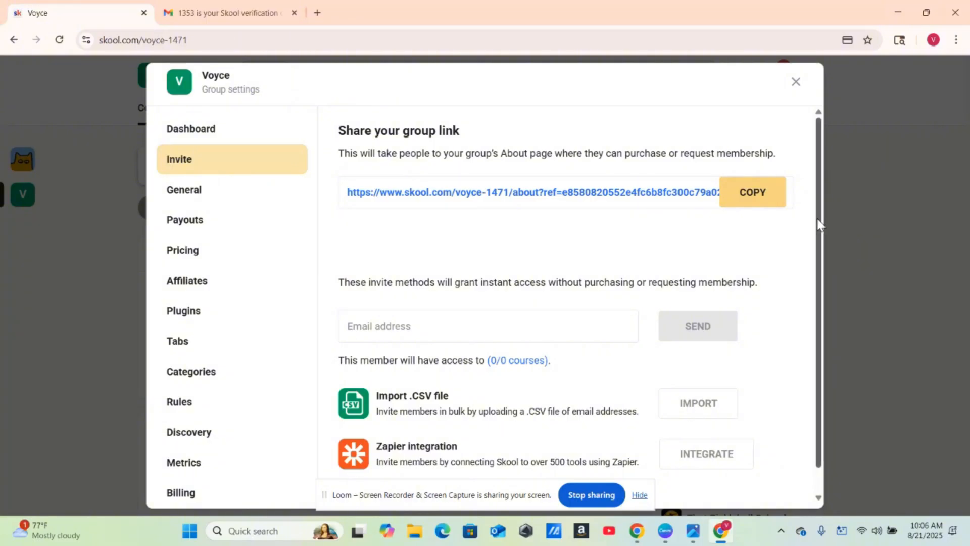
scroll(816, 253, "down", 1)
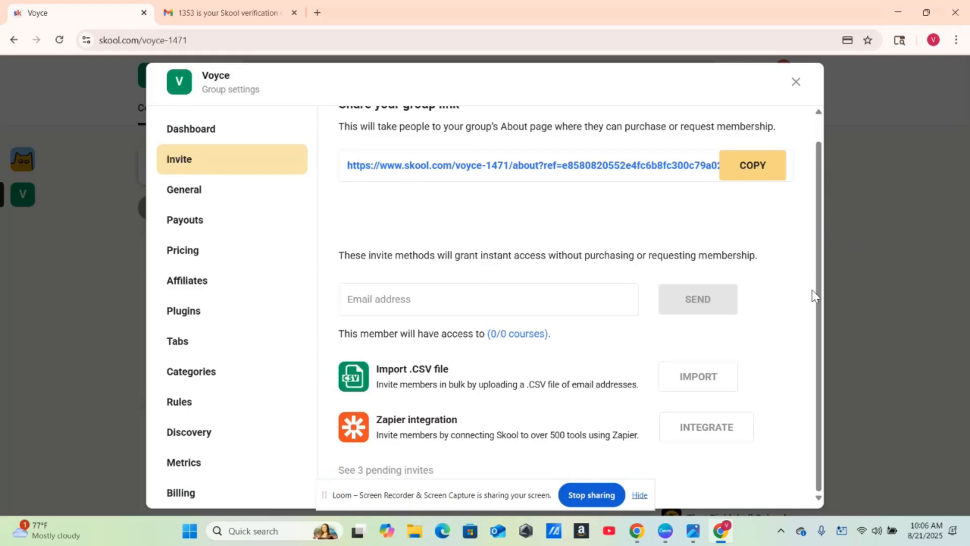
left_click(796, 82)
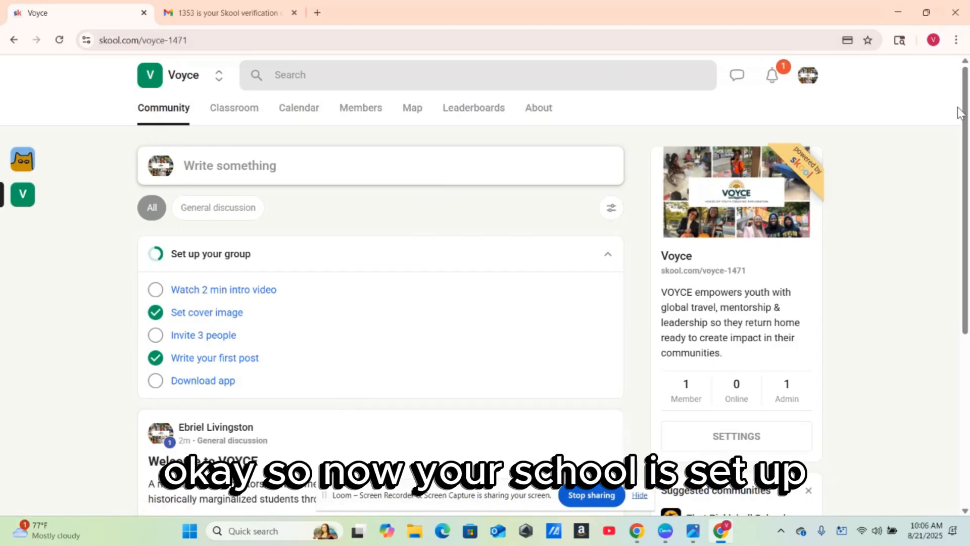
- Scroll the community page and go to the Voyce group's Classroom tab
left_click_drag(966, 117, 968, 396)
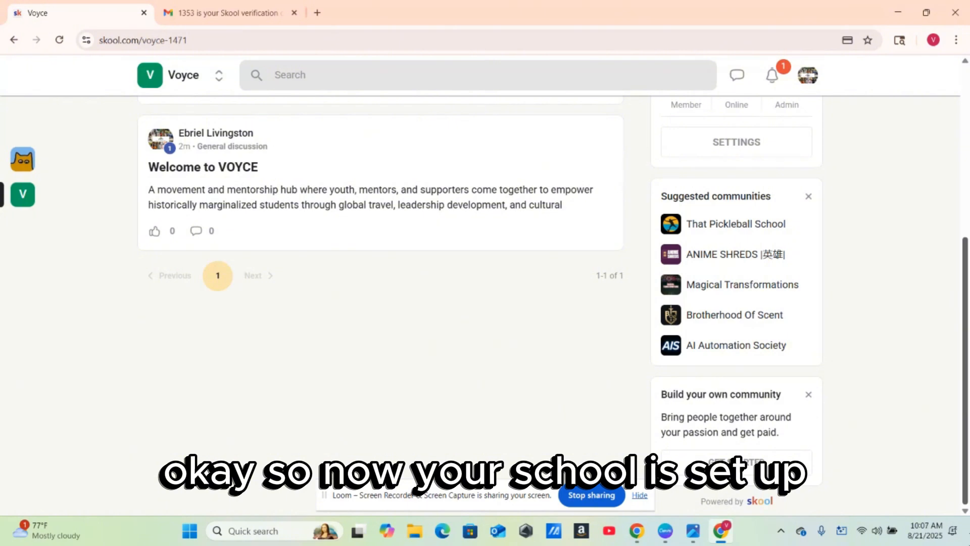
scroll(945, 323, "up", 5)
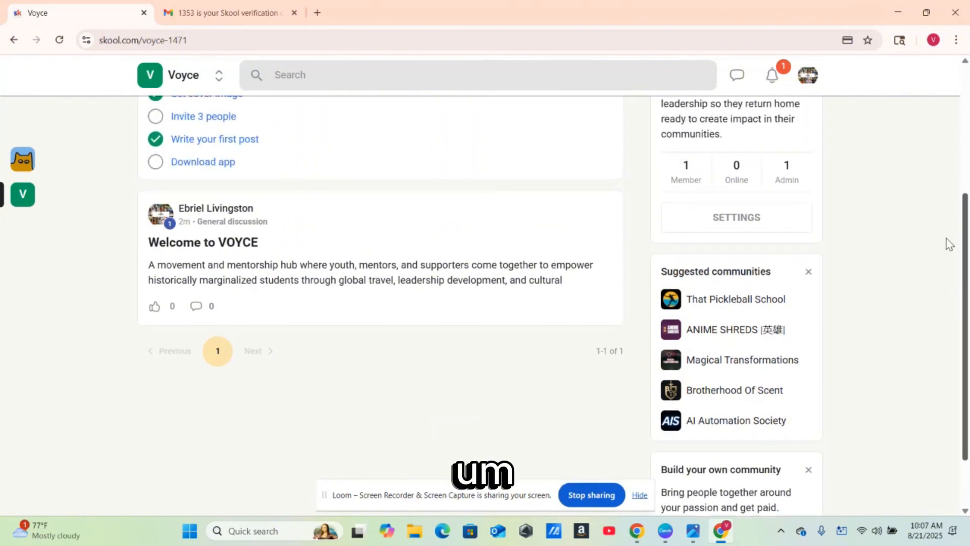
scroll(948, 152, "down", 4)
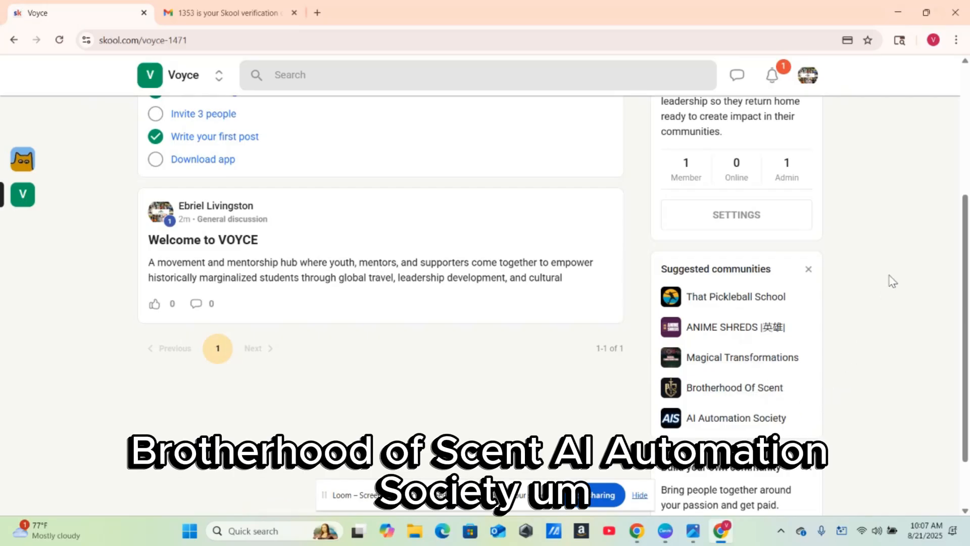
scroll(965, 217, "up", 2)
scroll(965, 217, "up", 5)
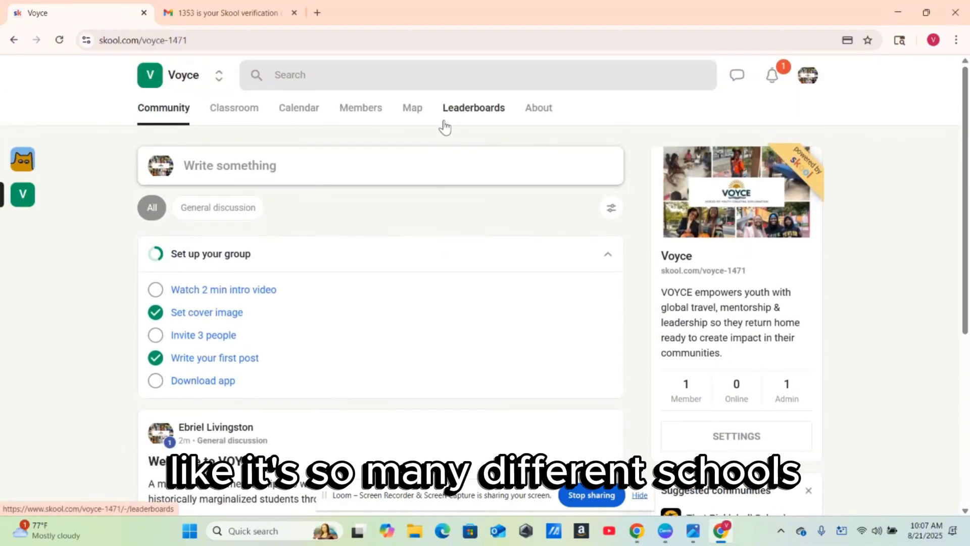
left_click(240, 113)
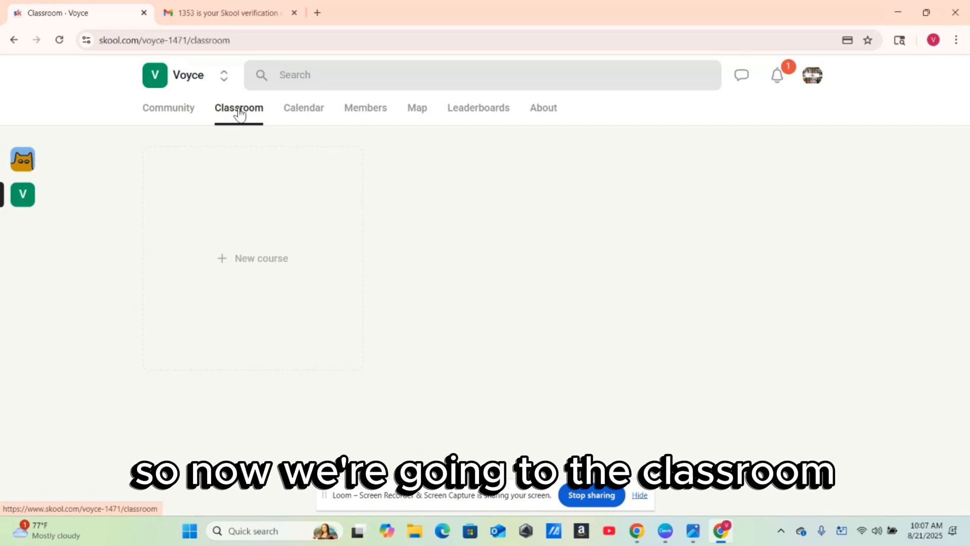
- Open Skool's Add course form and snap the browser to the left half beside Gmail
left_click(251, 273)
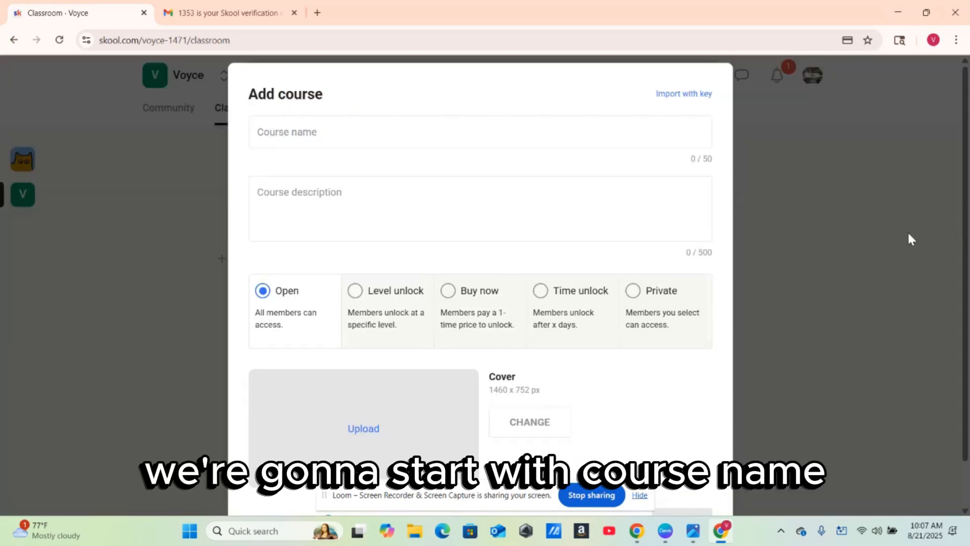
left_click(927, 13)
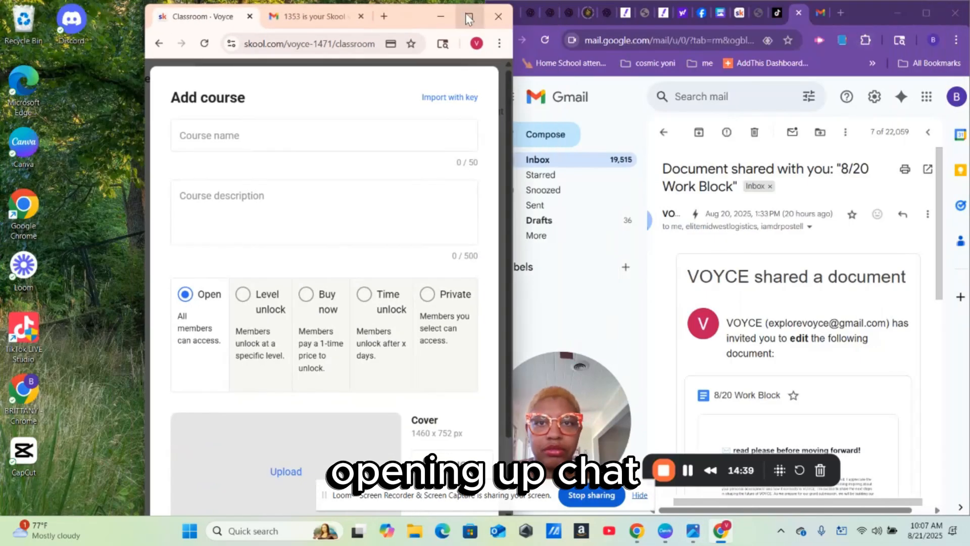
left_click(465, 13)
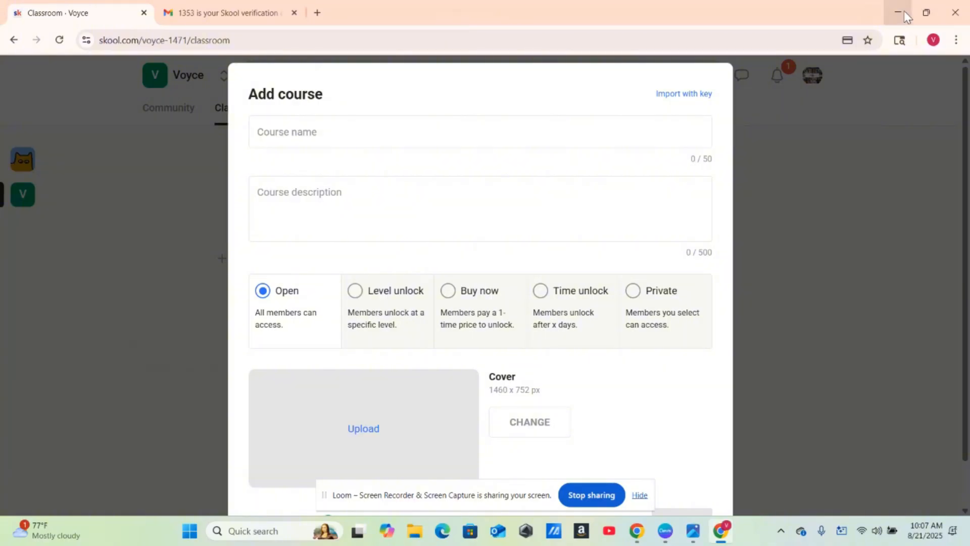
mouse_move(922, 17)
left_click(849, 59)
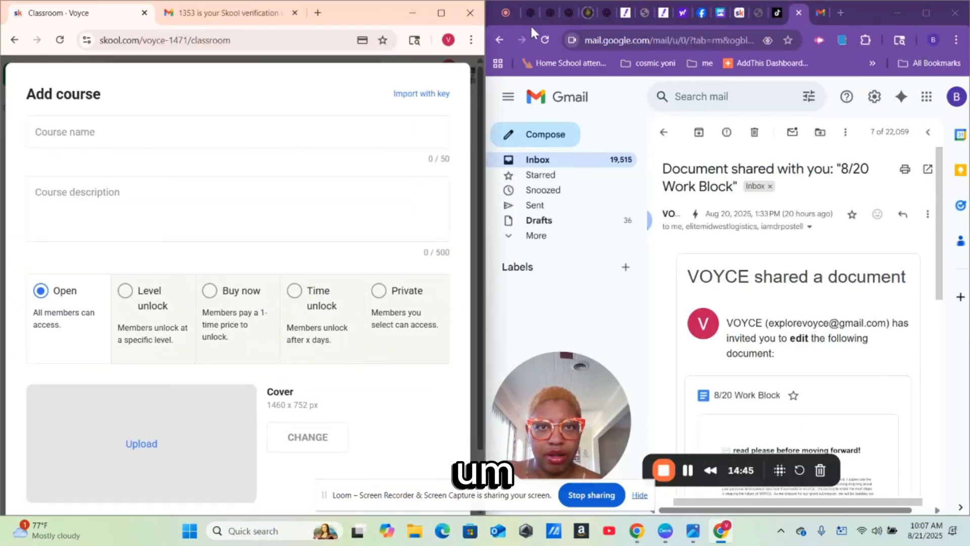
left_click(689, 471)
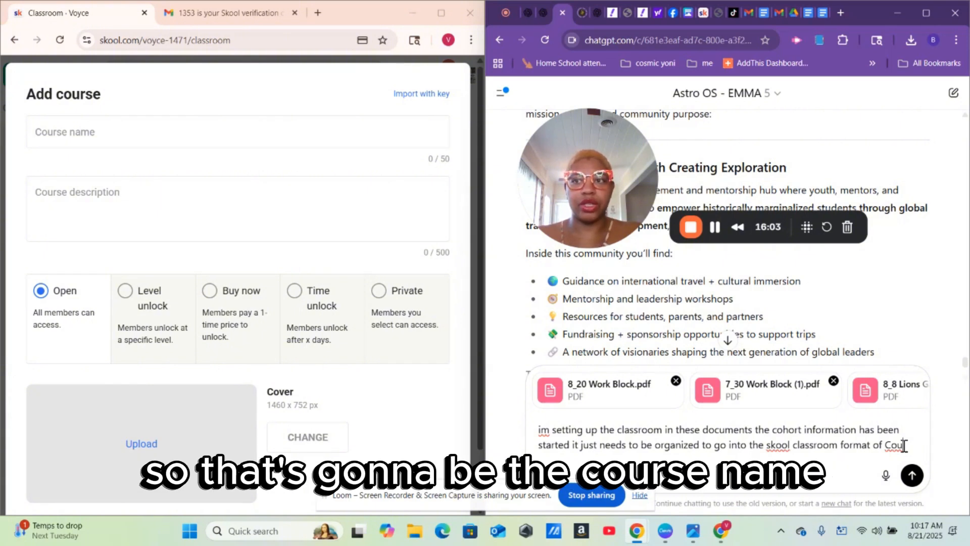
- Send ChatGPT the request to format the work blocks as course name, course description and cover image
type("rmat of Couse ")
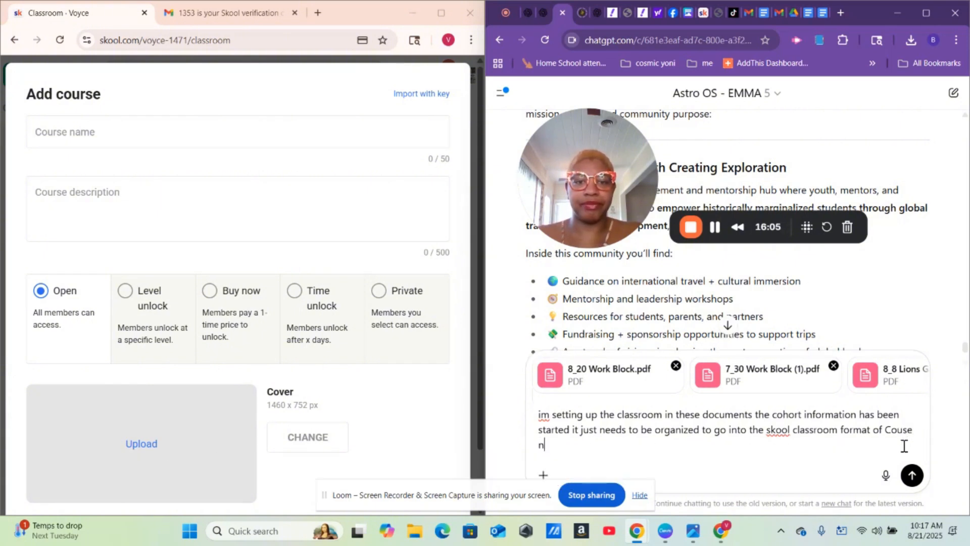
type("Name")
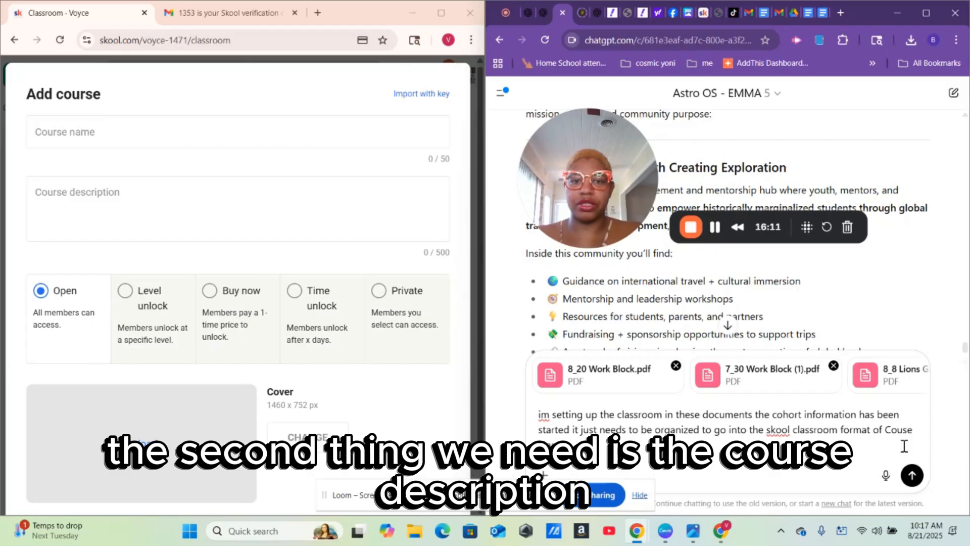
type(", cous")
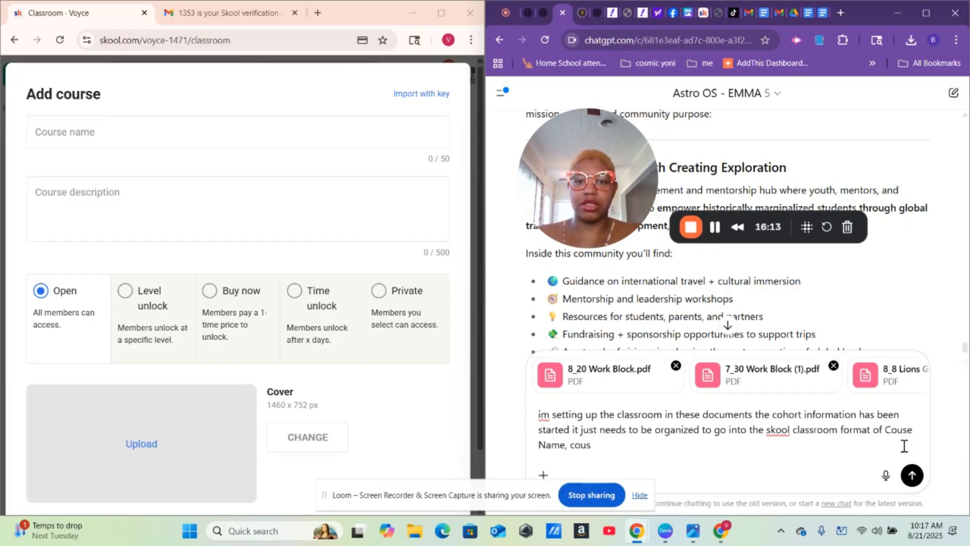
key("BackSpace")
type("rse ")
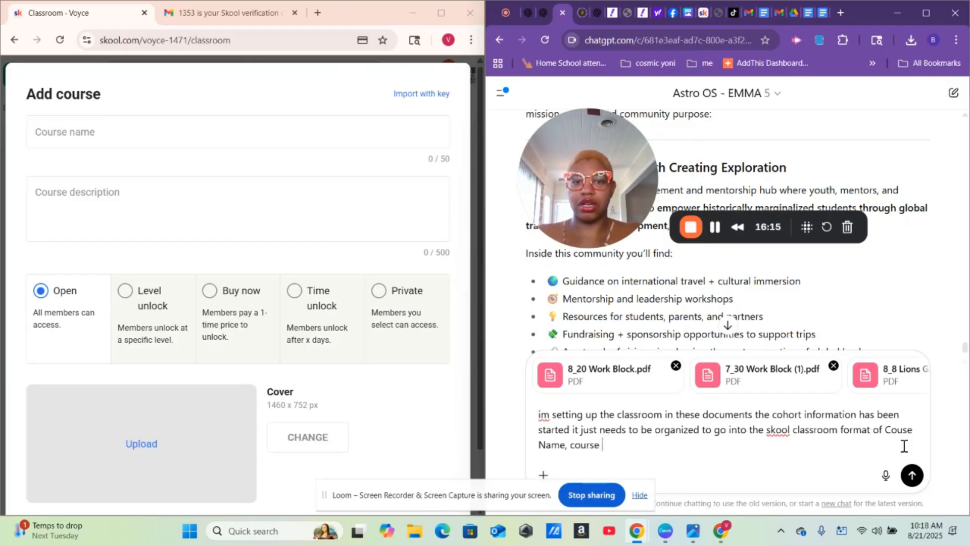
type("descrip")
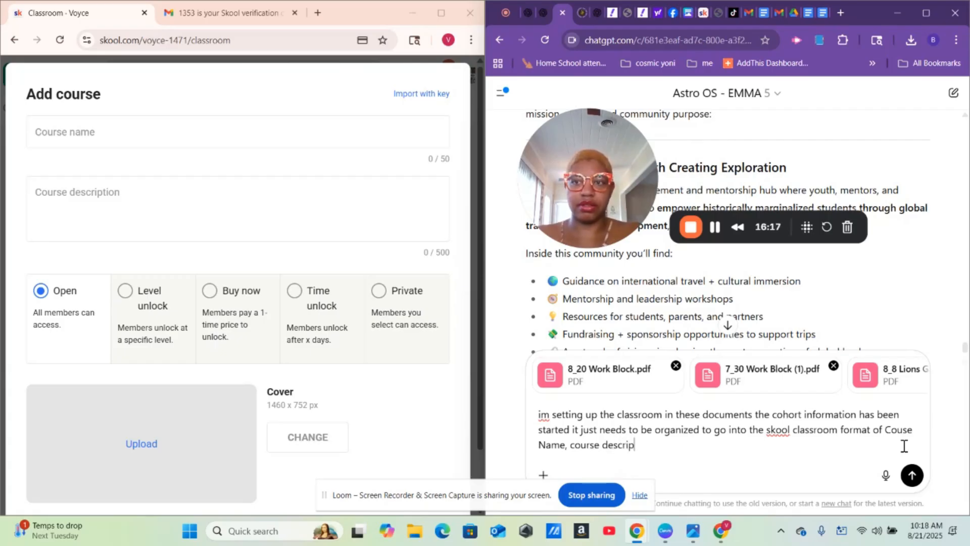
type("tion")
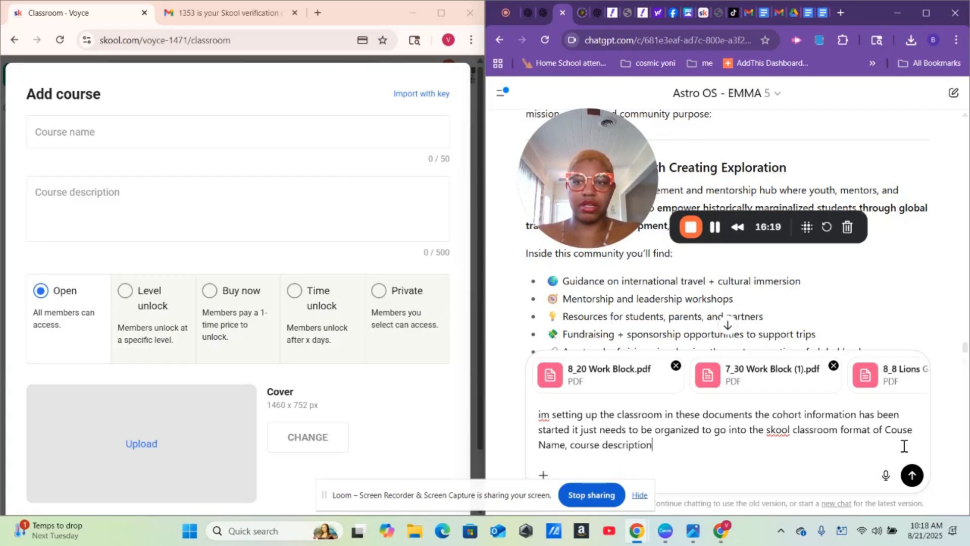
type(" and ")
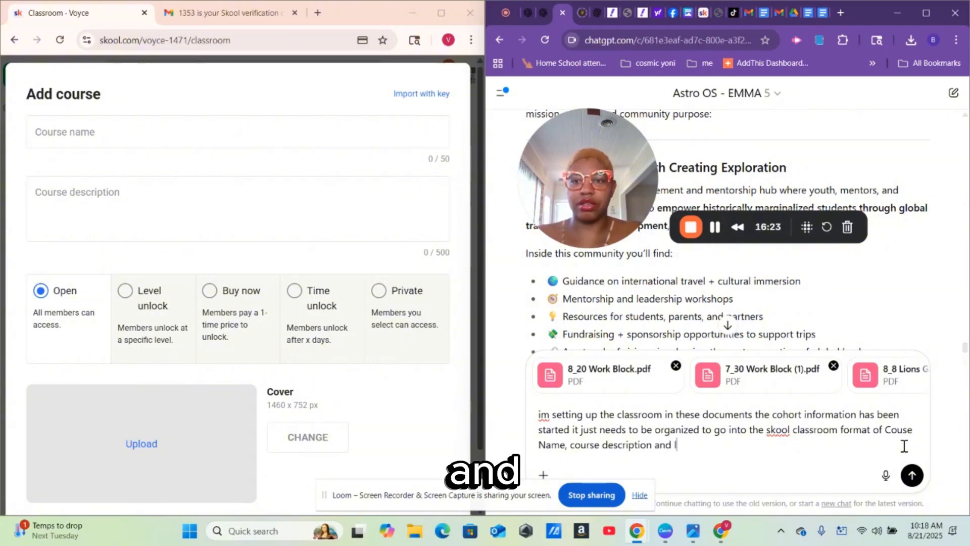
type("cover ")
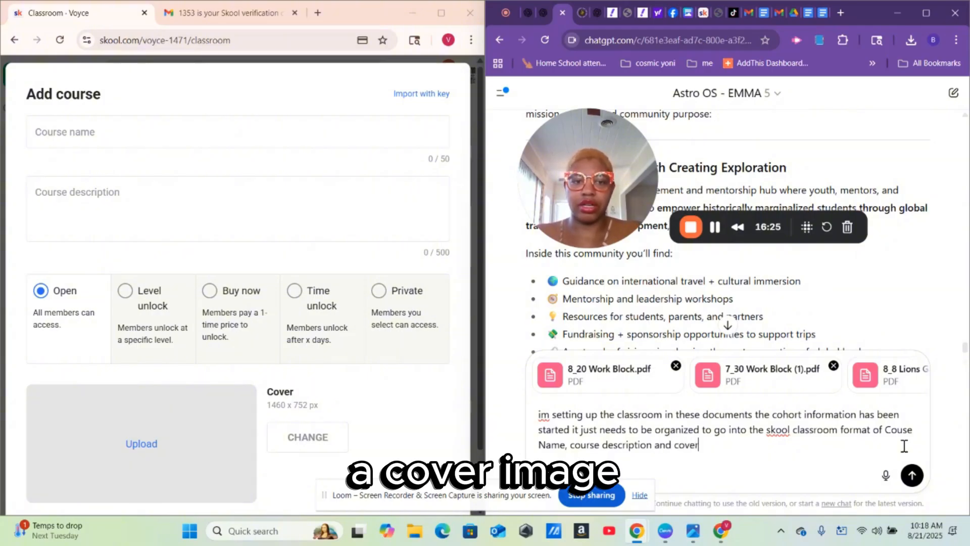
type("imace")
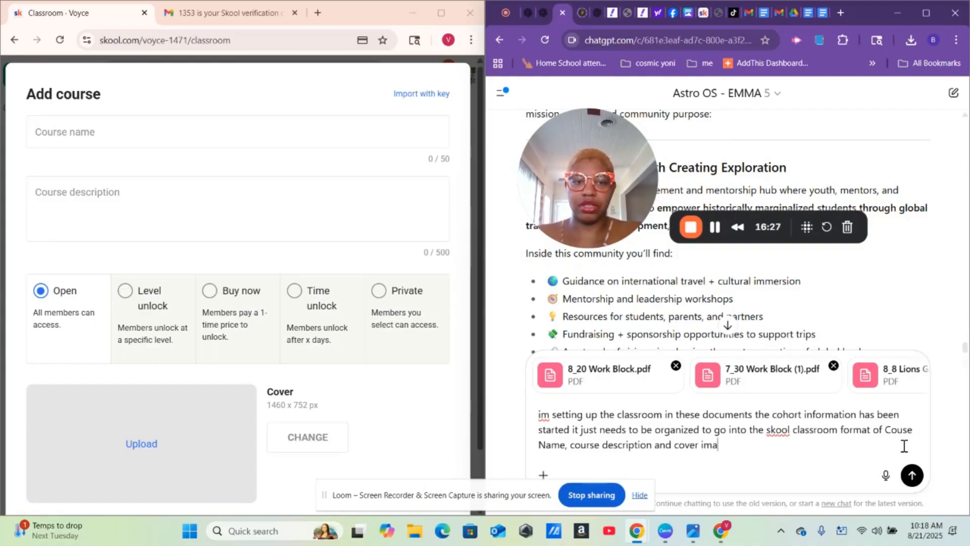
key("BackSpace")
key("BackSpace")
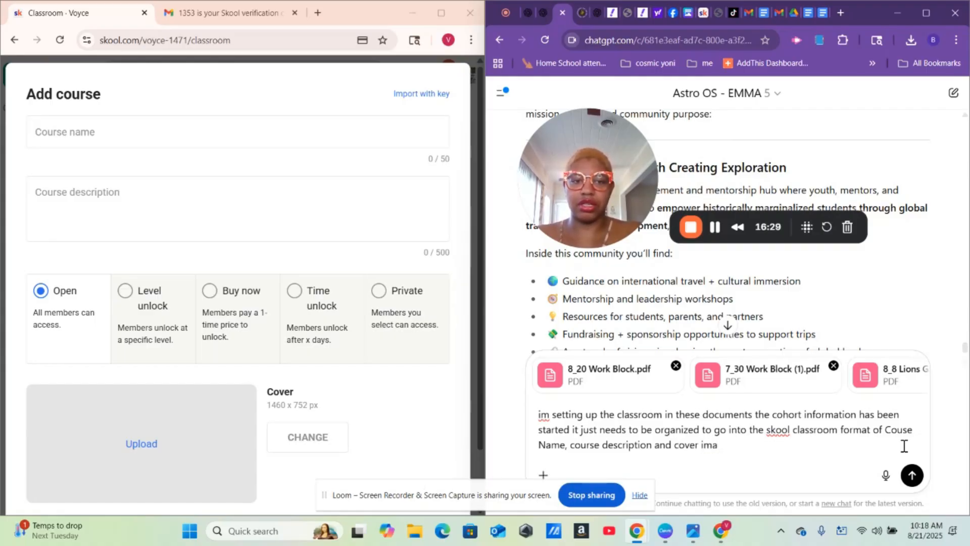
type("ge.")
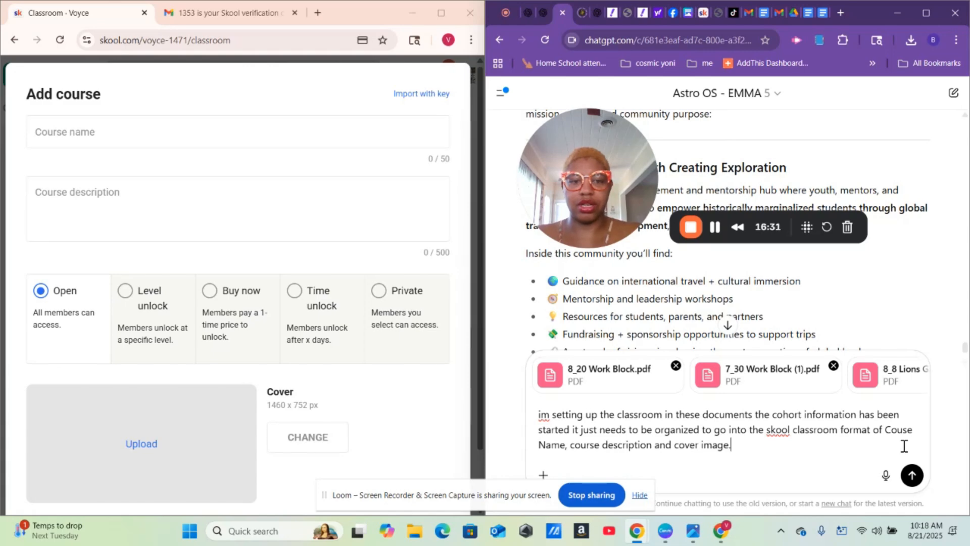
key("Return")
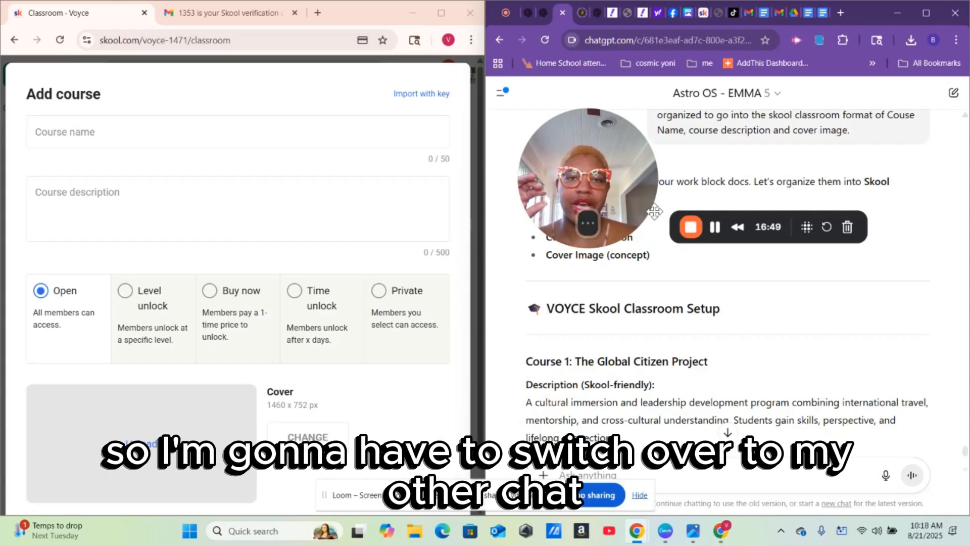
- Copy ChatGPT's Course 1 title and paste 'The Global Citizen Project' as the Skool course name
left_click(544, 15)
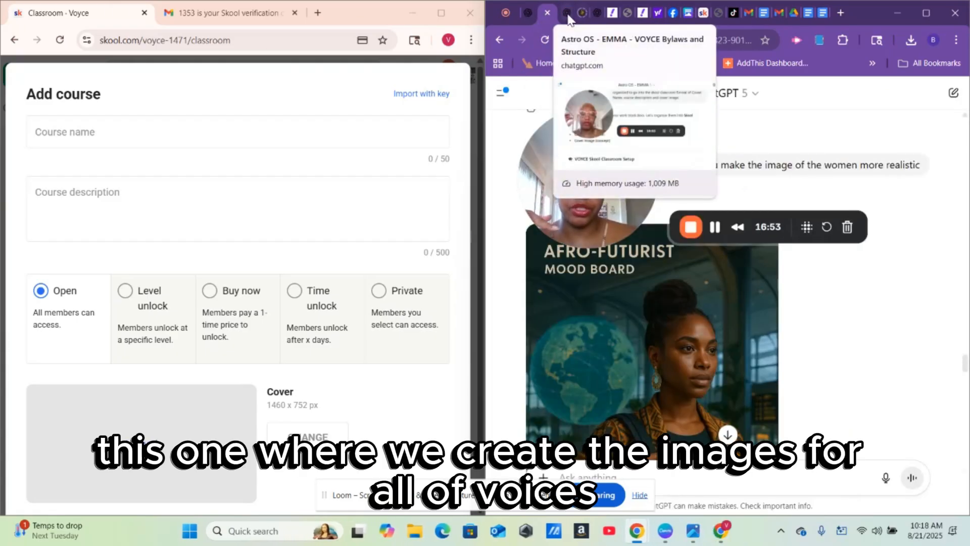
left_click(567, 14)
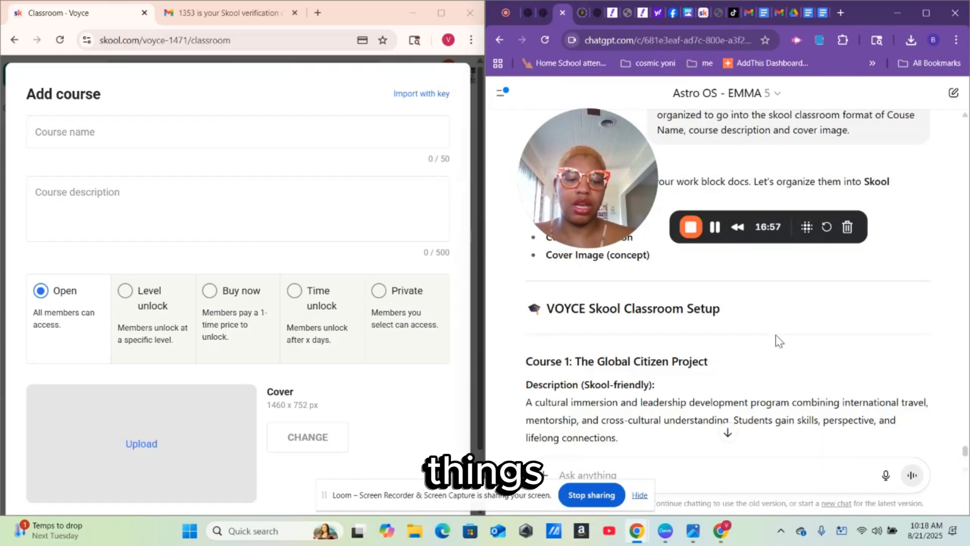
scroll(776, 337, "down", 2)
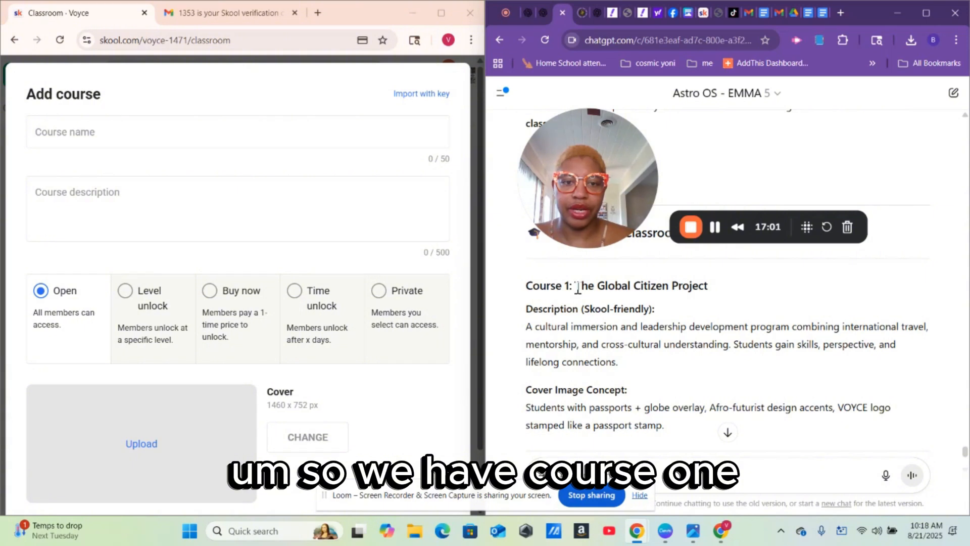
left_click_drag(578, 287, 711, 295)
right_click(680, 295)
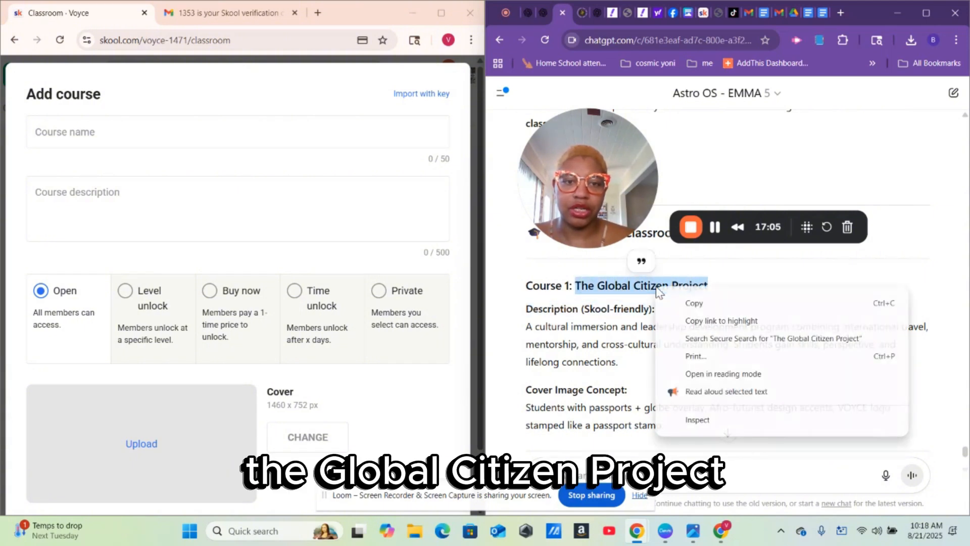
left_click(696, 306)
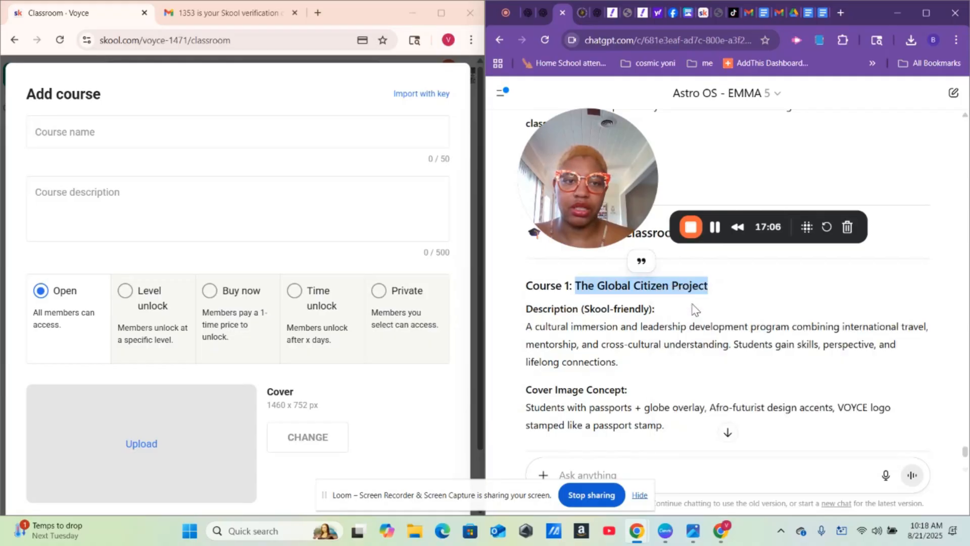
right_click(97, 134)
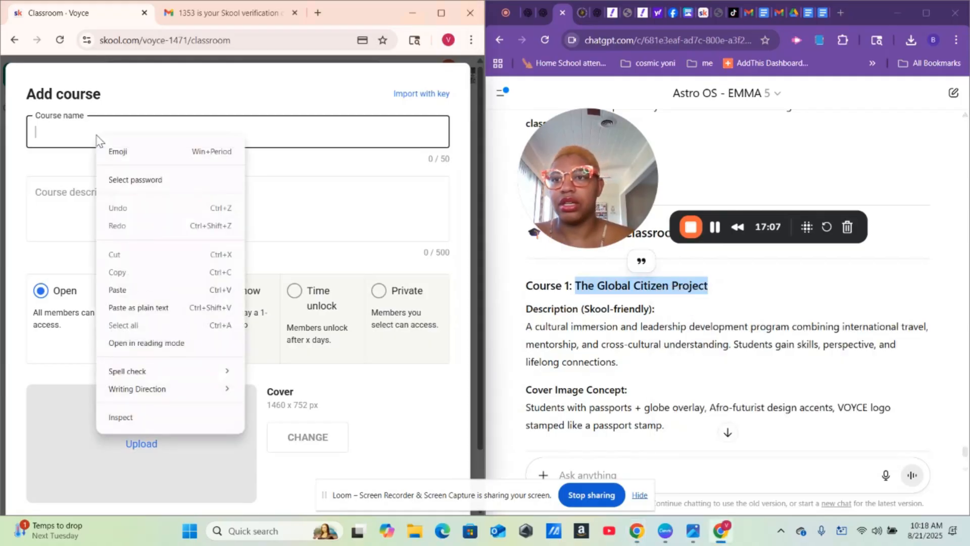
left_click(135, 289)
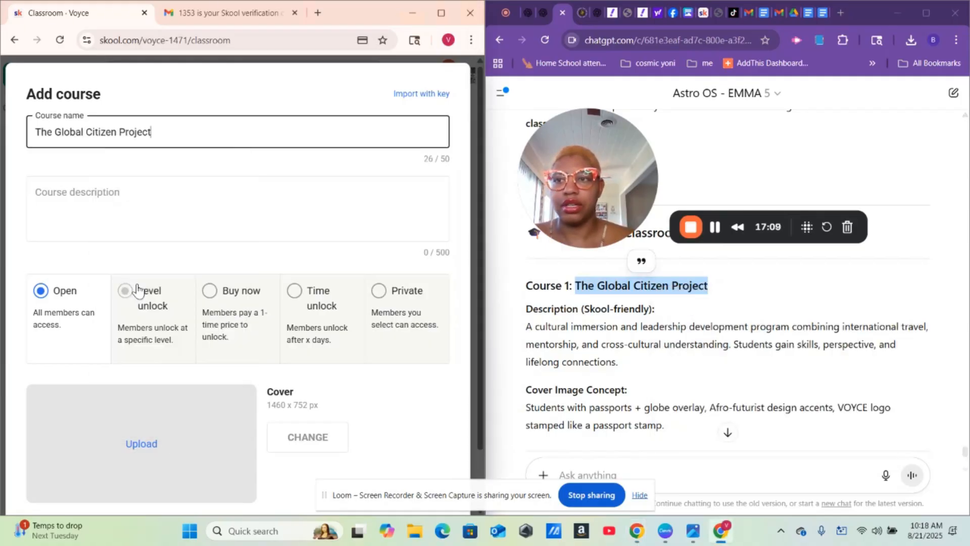
- Paste ChatGPT's Course 1 description into the Skool course description field
left_click(377, 202)
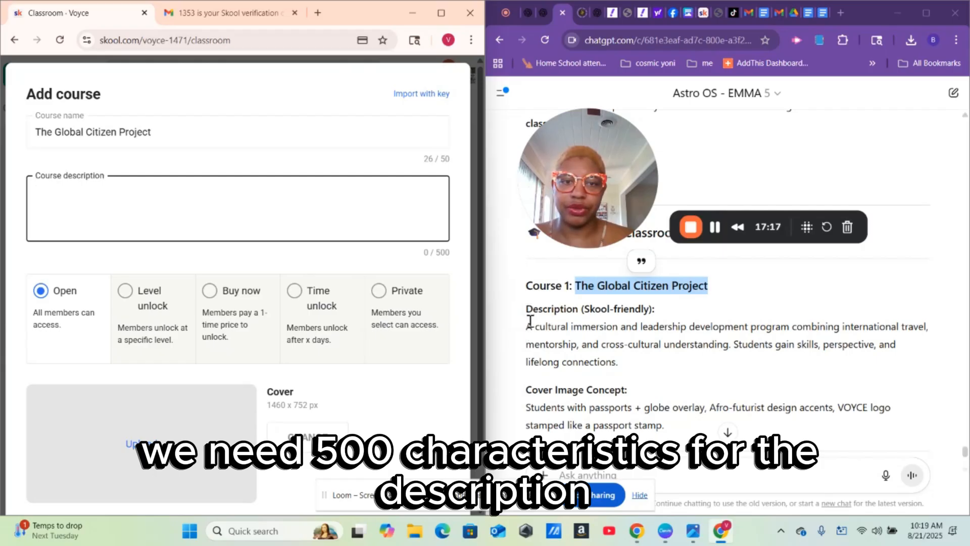
left_click_drag(528, 327, 687, 361)
right_click(581, 336)
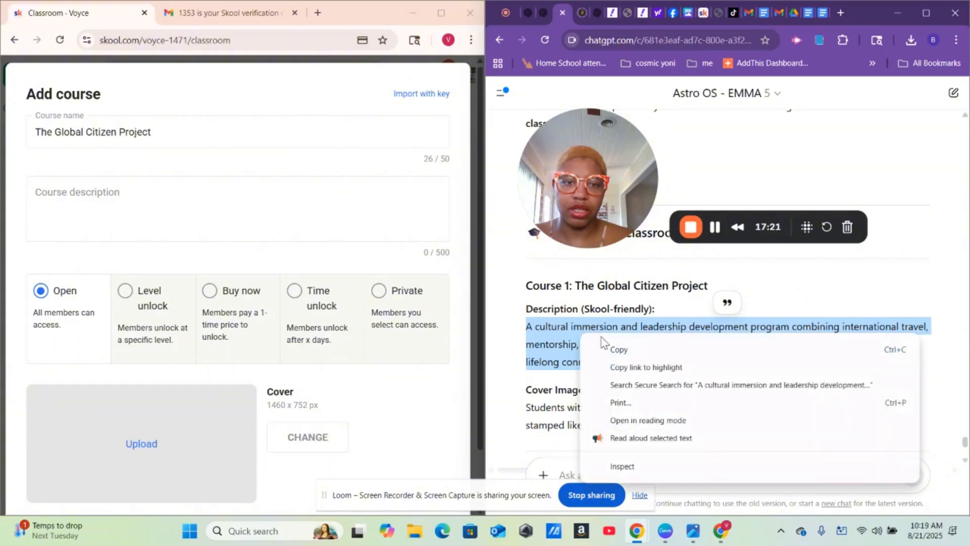
left_click(619, 349)
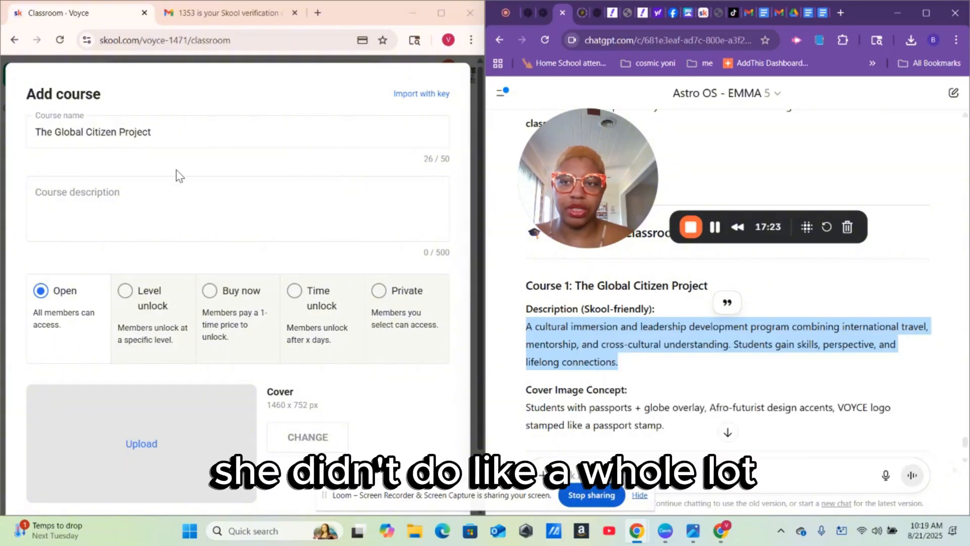
right_click(174, 195)
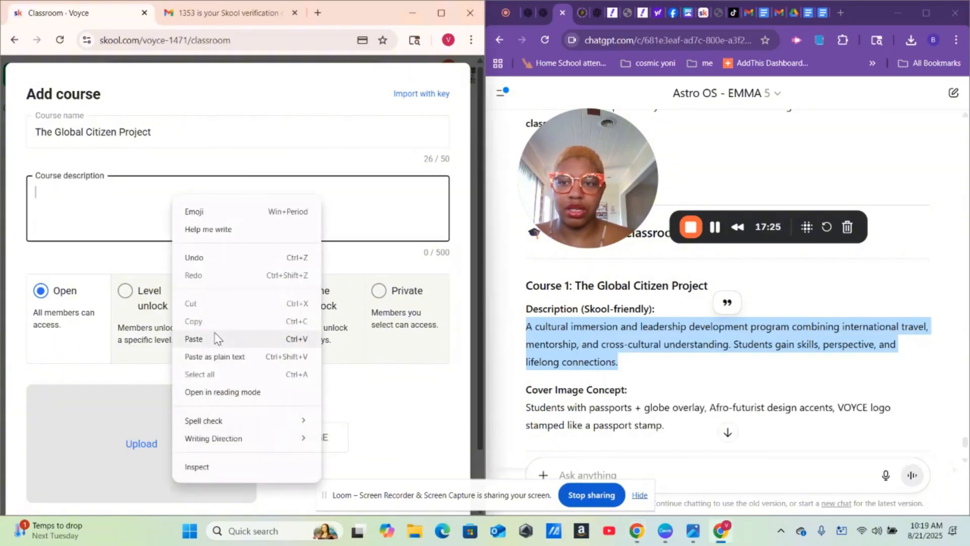
left_click(215, 337)
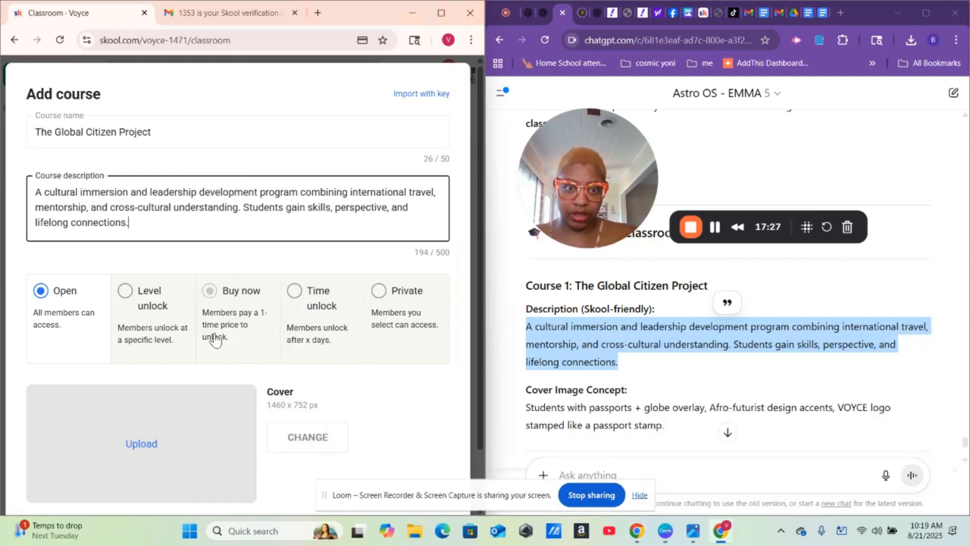
- Copy the Course 1 Cover Image Concept text from ChatGPT's breakdown
left_click(706, 369)
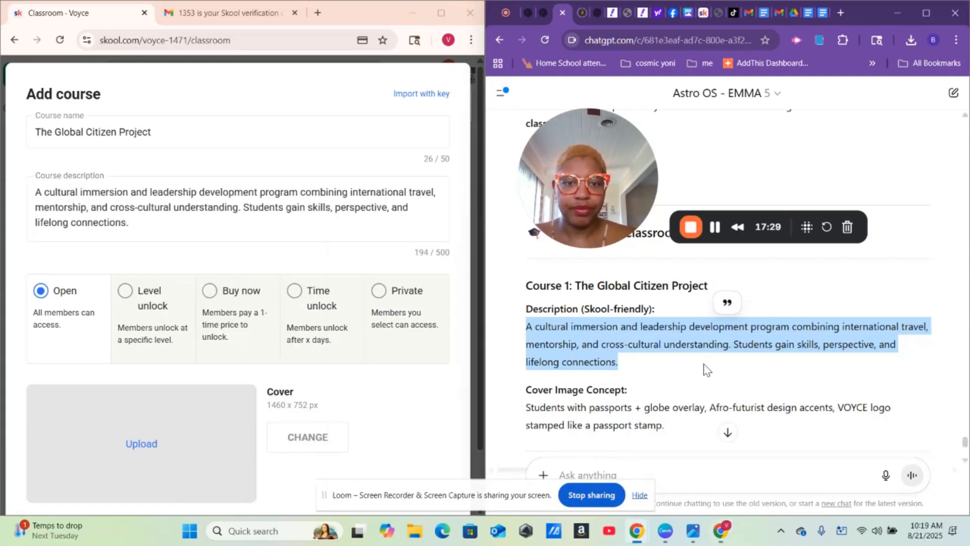
scroll(706, 369, "down", 2)
scroll(706, 369, "down", 3)
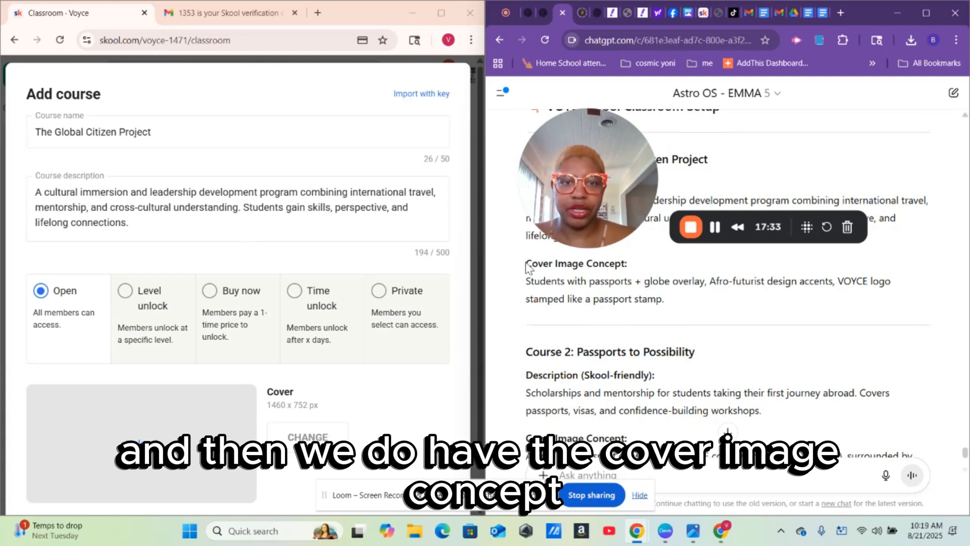
left_click_drag(527, 263, 704, 306)
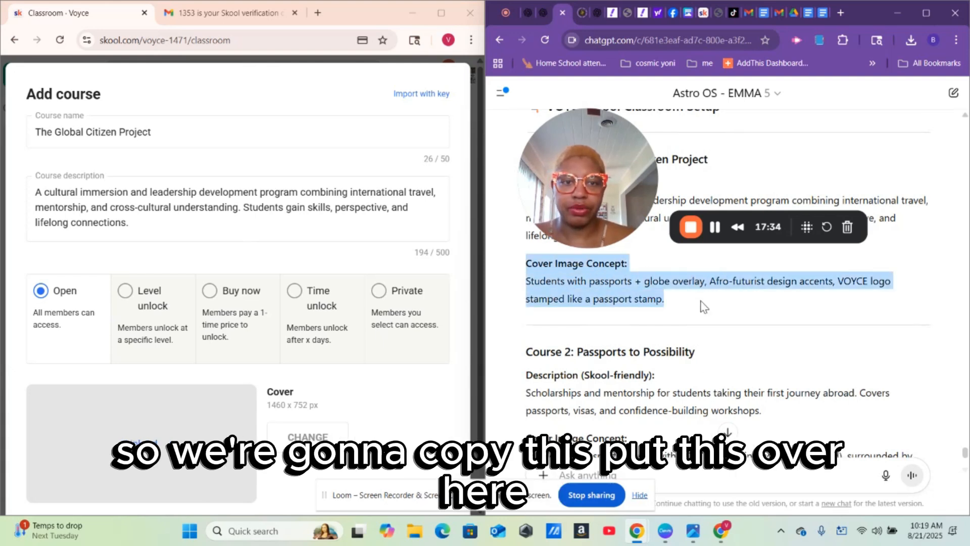
right_click(575, 300)
left_click(647, 320)
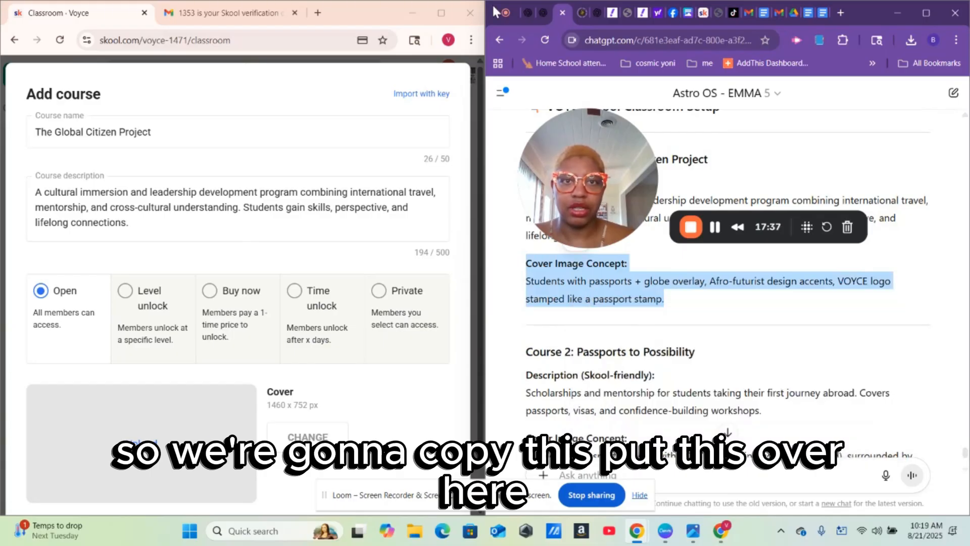
- Send the Global Citizen Project cover concept as a Create image prompt in the image chat
left_click(541, 15)
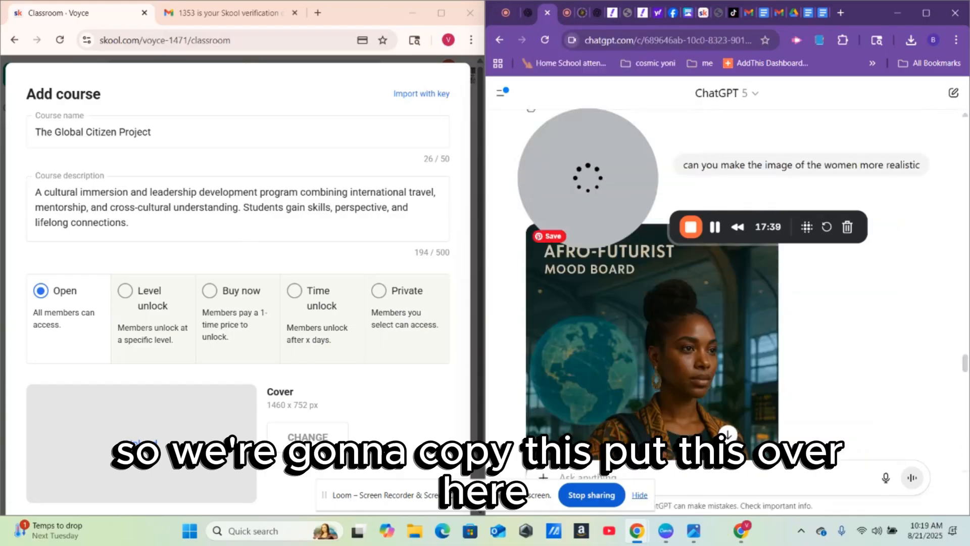
left_click(543, 476)
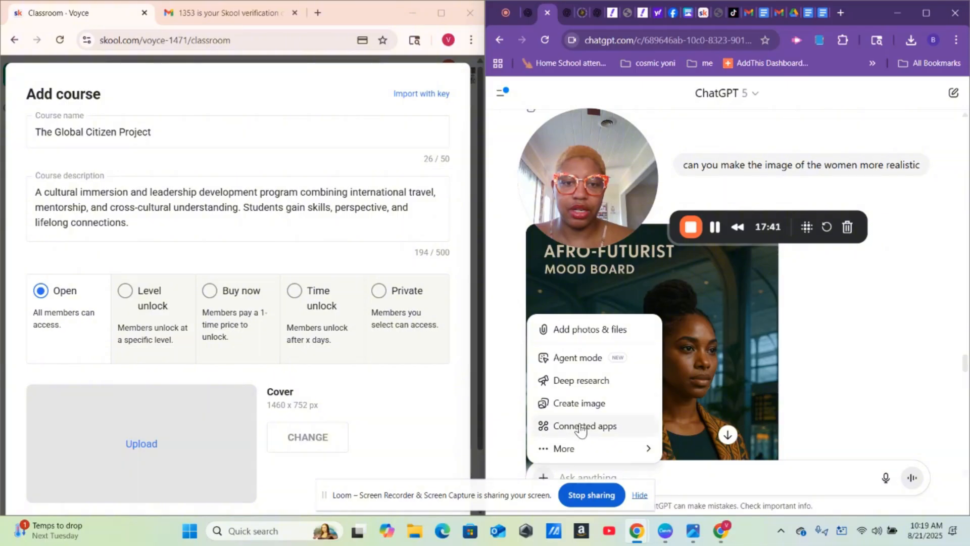
left_click(585, 401)
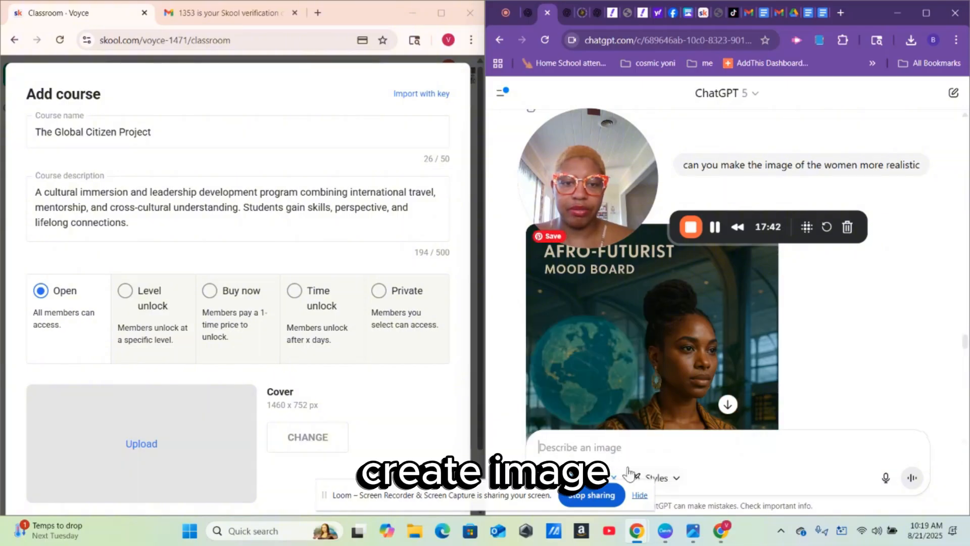
right_click(609, 452)
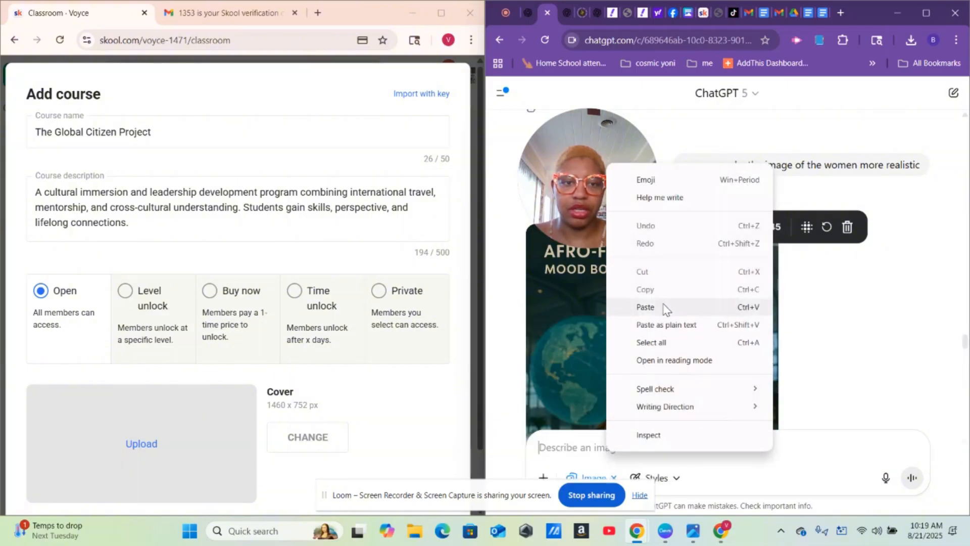
left_click(646, 307)
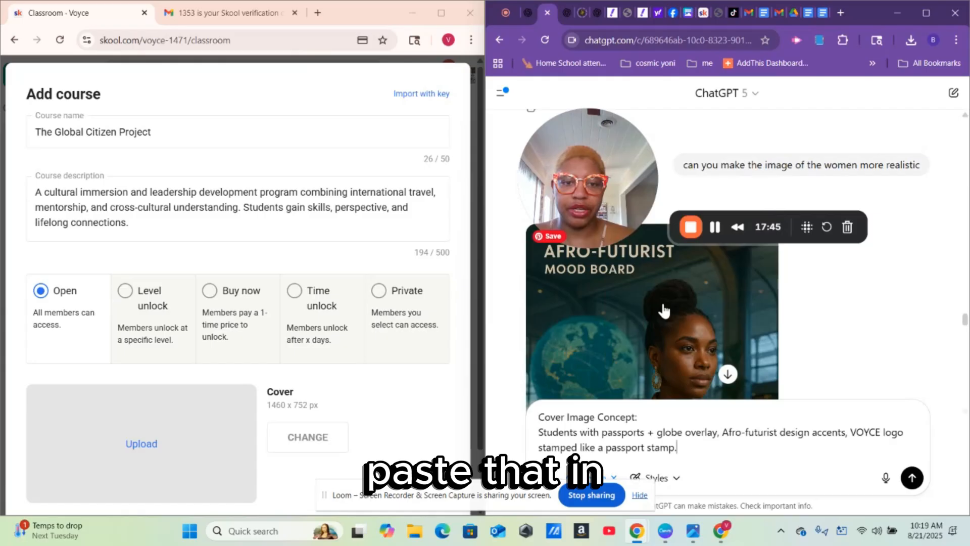
left_click(911, 478)
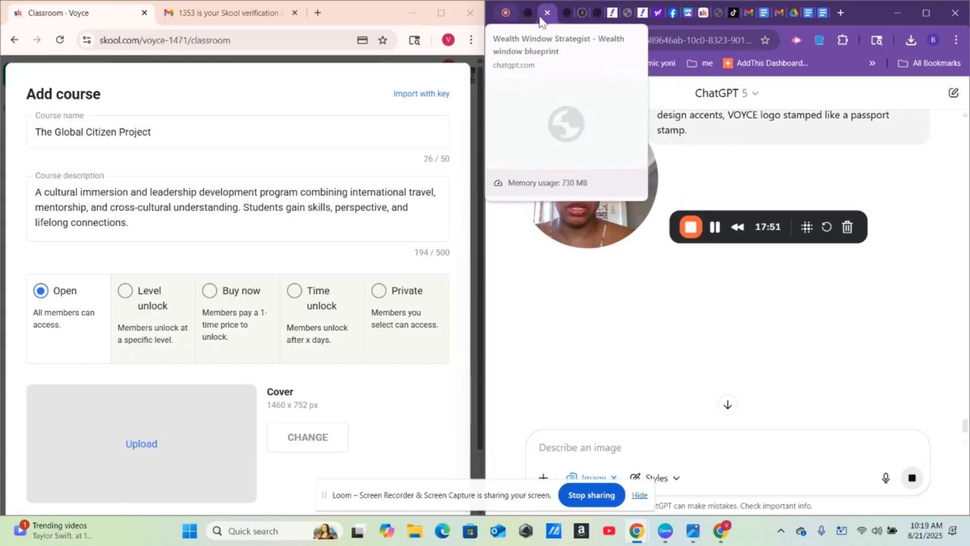
left_click(567, 14)
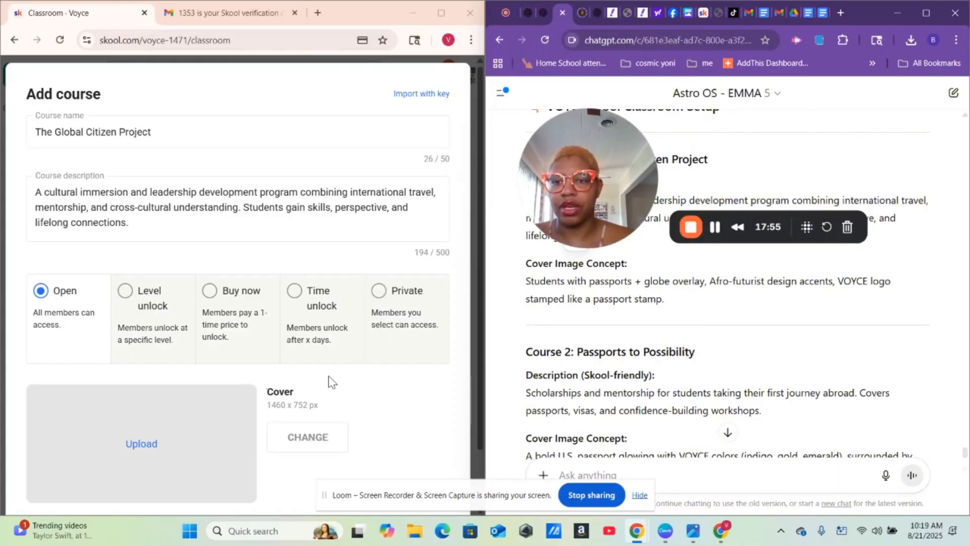
- Save The Global Citizen Project course and return to the Classroom course list
left_click(407, 422)
scroll(407, 422, "down", 2)
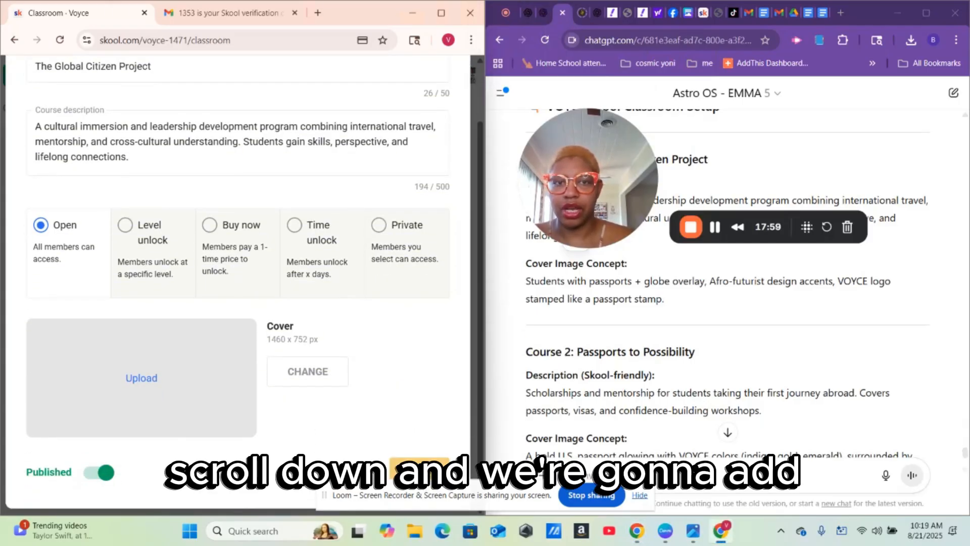
left_click(418, 469)
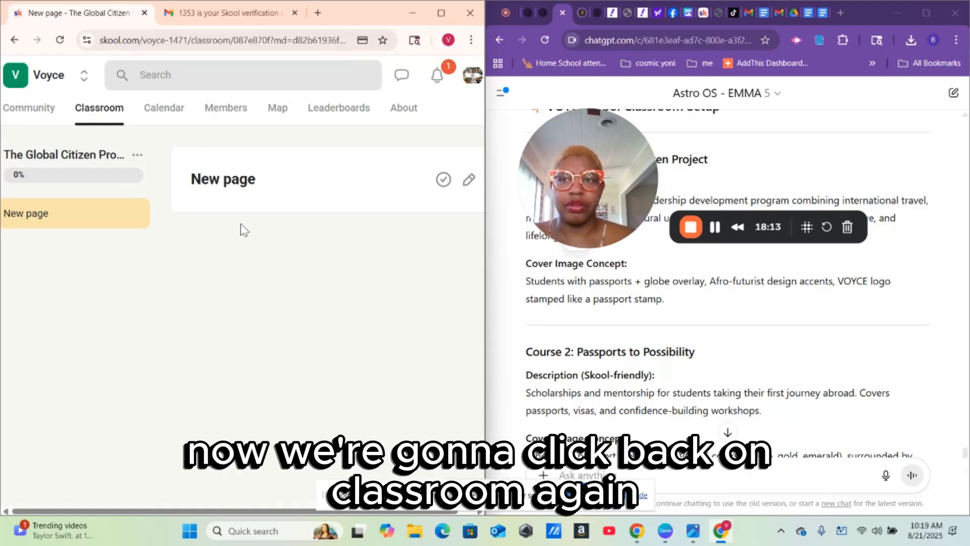
left_click(103, 119)
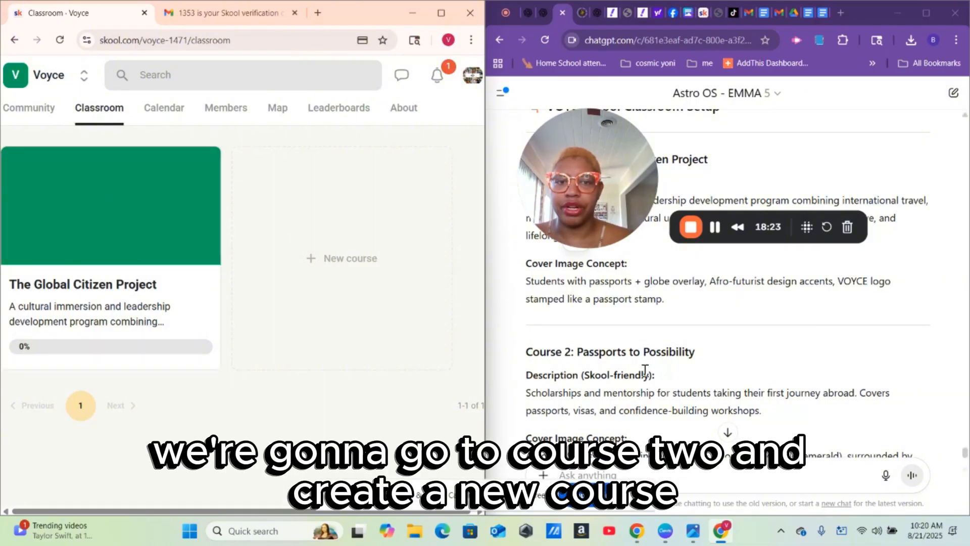
- Start a new course named 'Passports to Possibility', copied from ChatGPT's Course 2 title
left_click(361, 261)
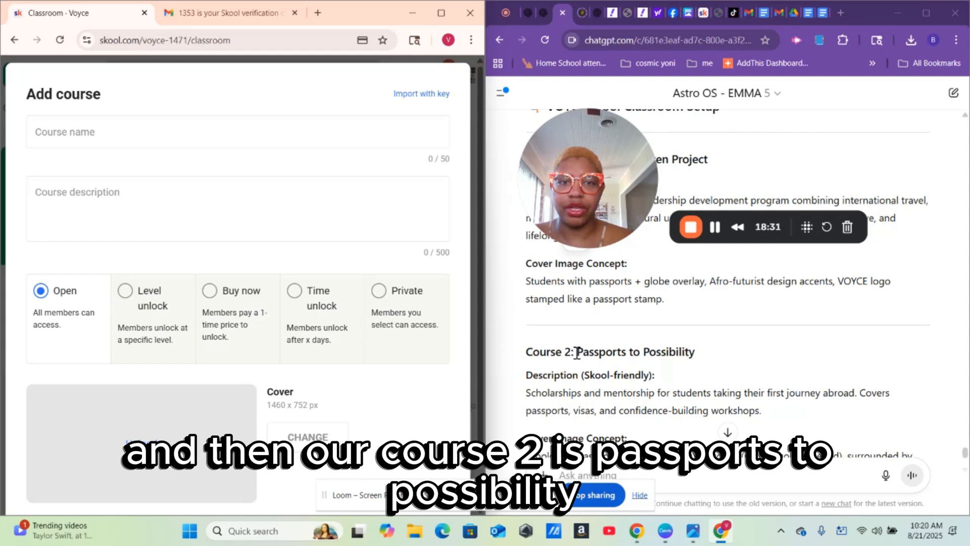
left_click_drag(577, 353, 696, 354)
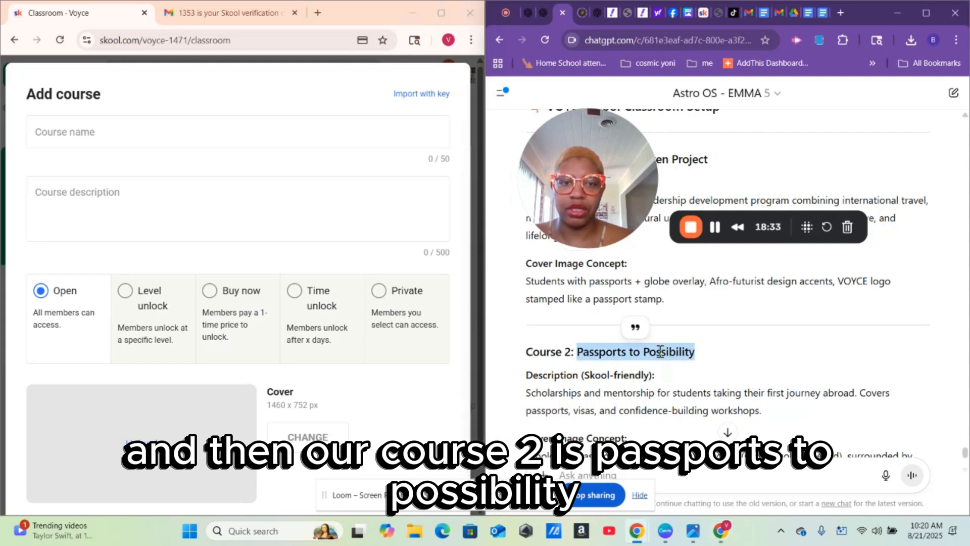
right_click(660, 352)
left_click(687, 366)
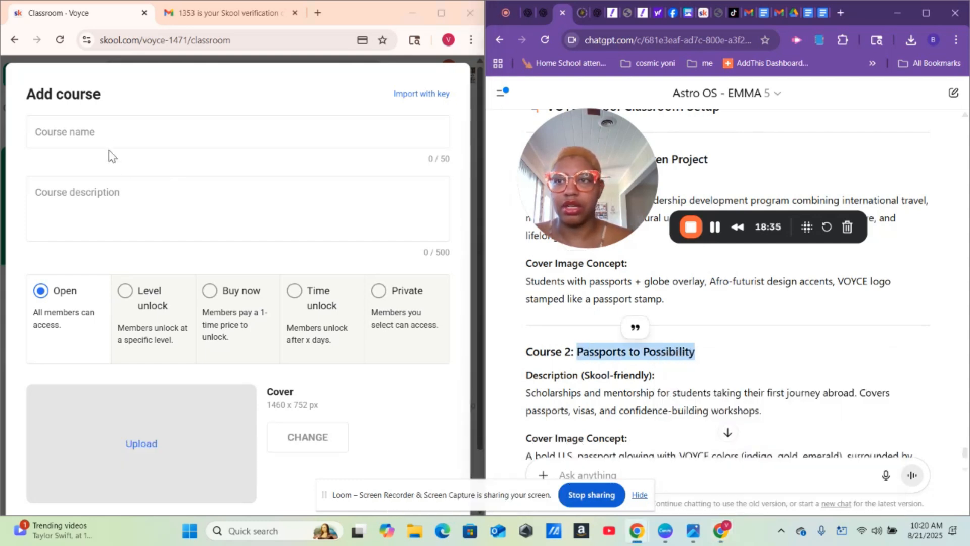
right_click(102, 134)
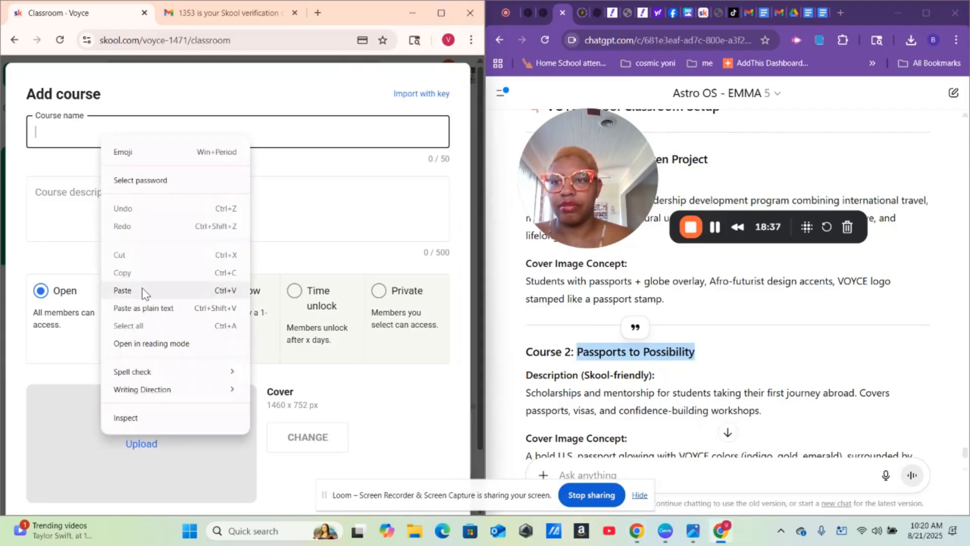
left_click(122, 291)
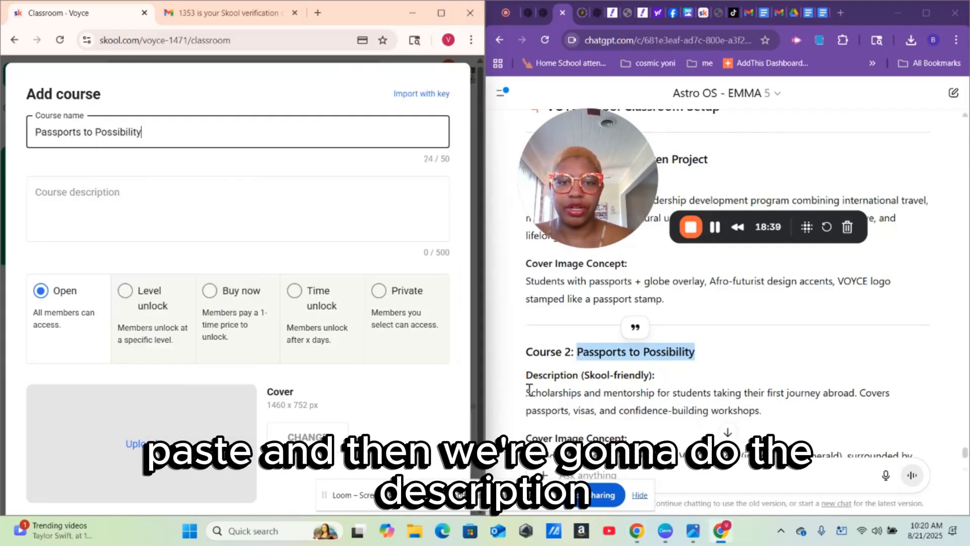
- Paste the Course 2 scholarships-and-mentorship description and create the Passports to Possibility course
left_click_drag(528, 392, 776, 420)
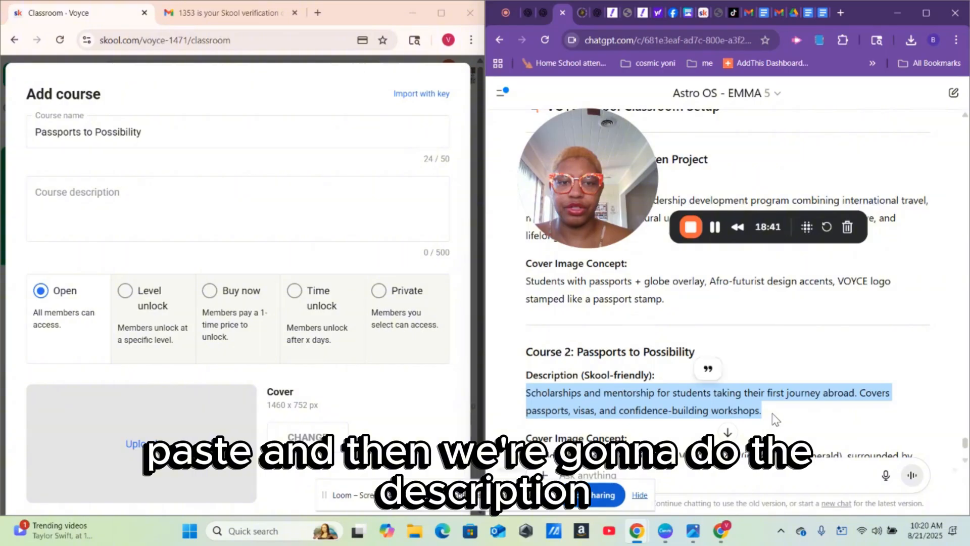
right_click(682, 393)
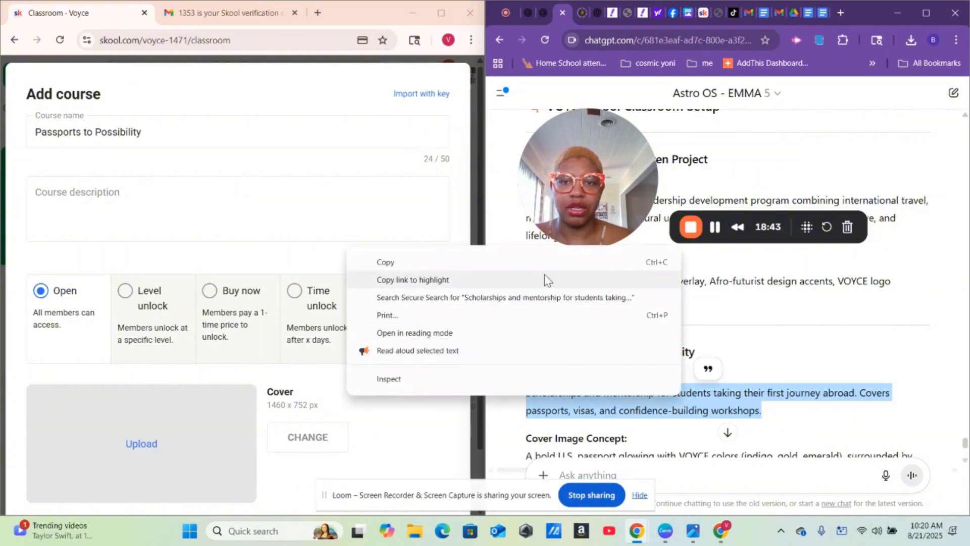
left_click(538, 265)
right_click(61, 202)
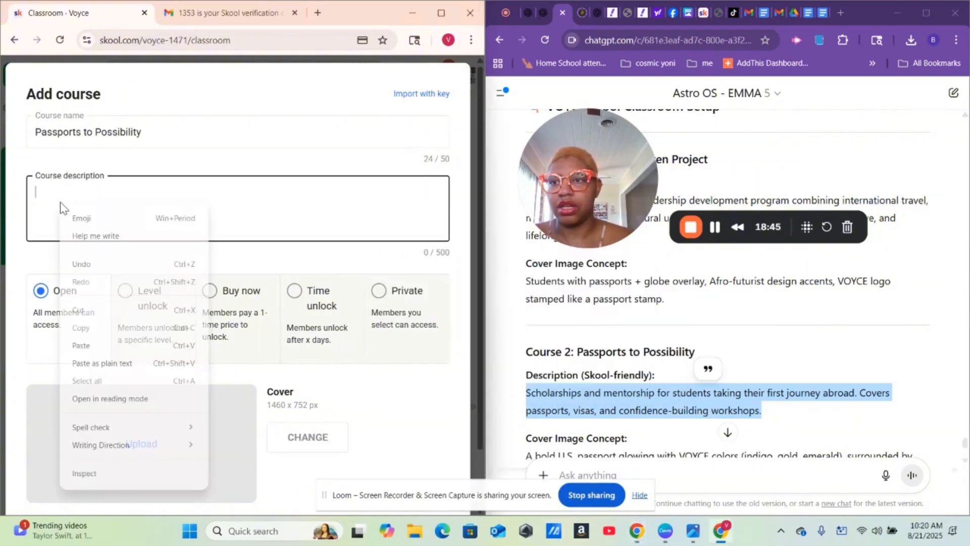
left_click(96, 346)
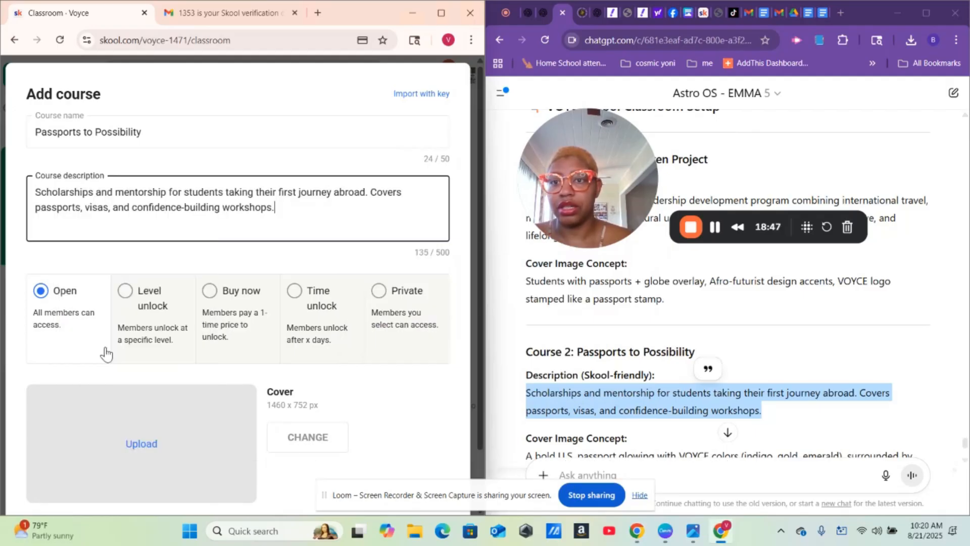
left_click(403, 407)
scroll(403, 407, "down", 1)
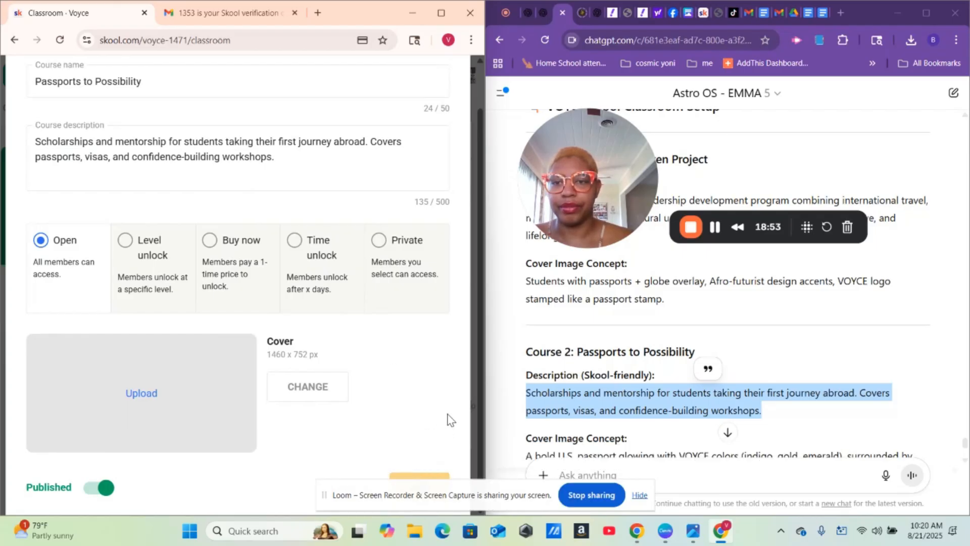
scroll(449, 419, "down", 1)
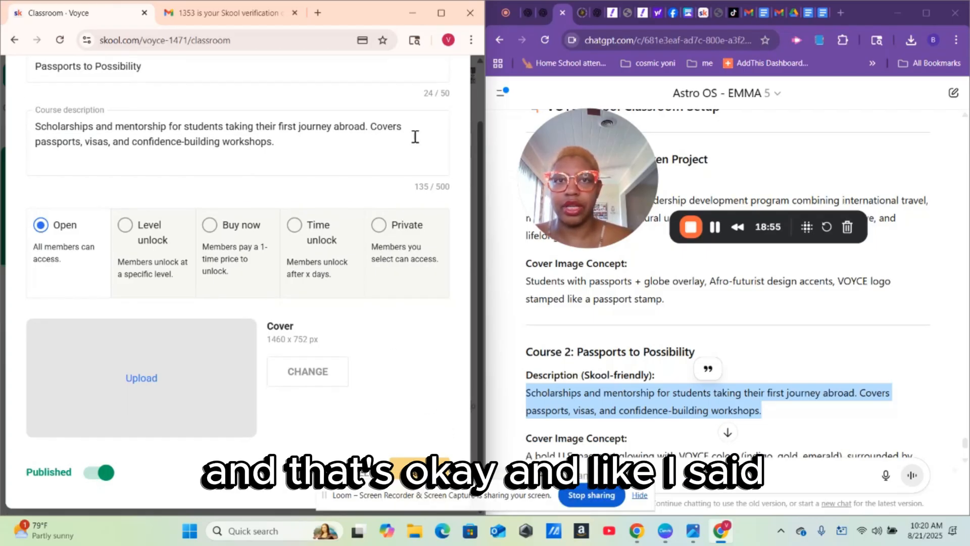
left_click(414, 474)
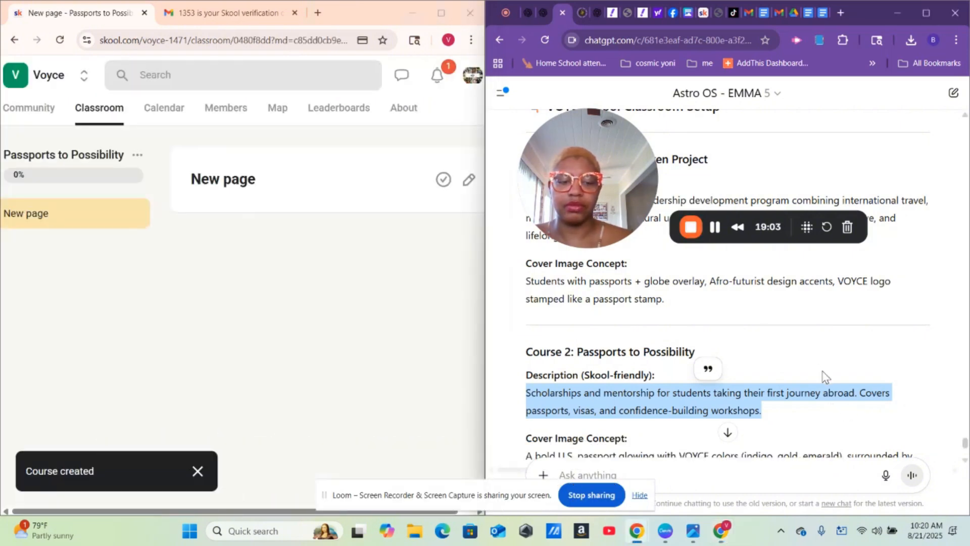
scroll(826, 377, "down", 2)
scroll(825, 378, "down", 2)
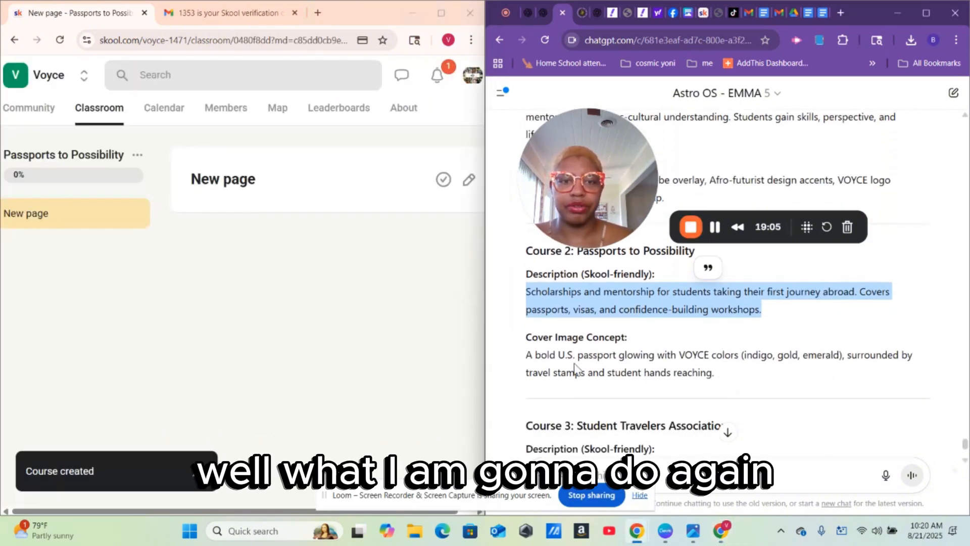
- Draft the Passports to Possibility cover image concept as the image chat's prompt
left_click_drag(525, 344, 738, 374)
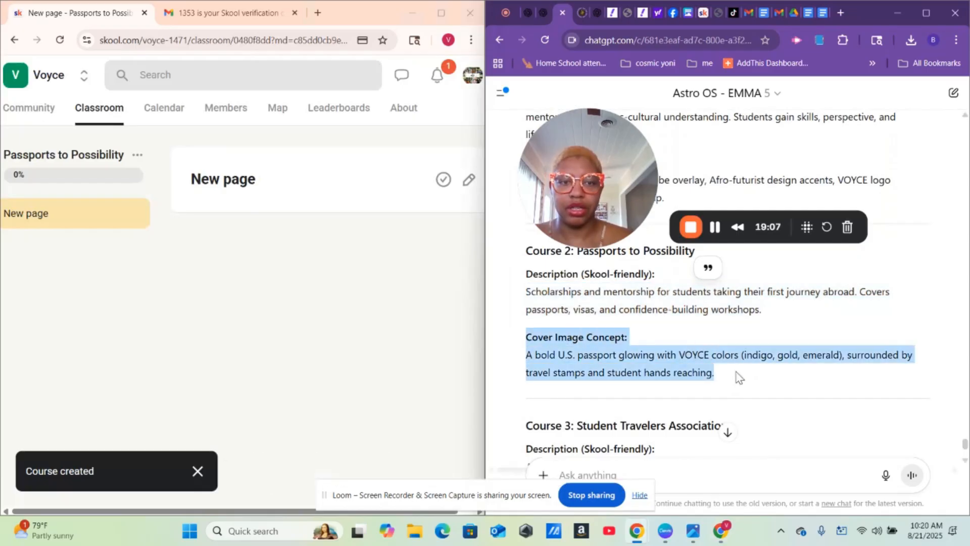
right_click(677, 370)
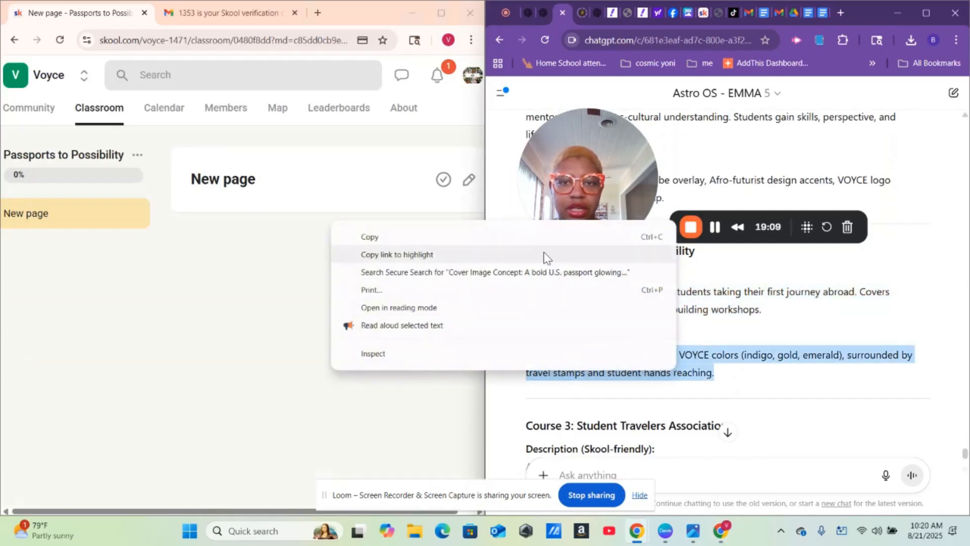
left_click(541, 237)
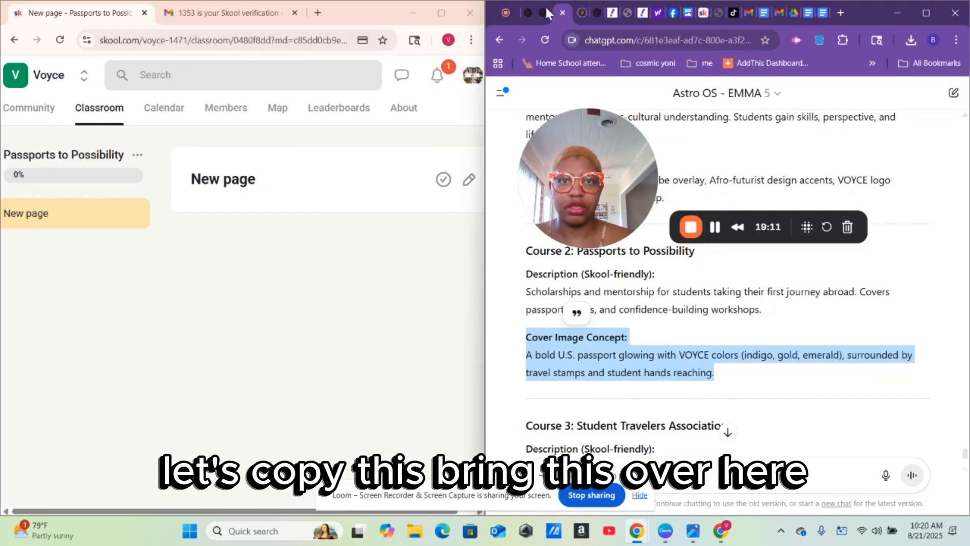
left_click(540, 14)
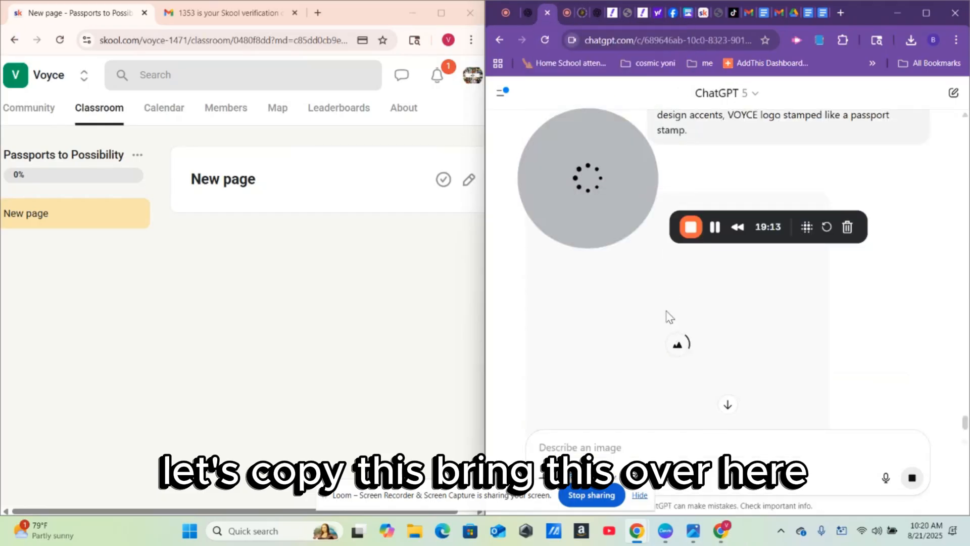
right_click(637, 442)
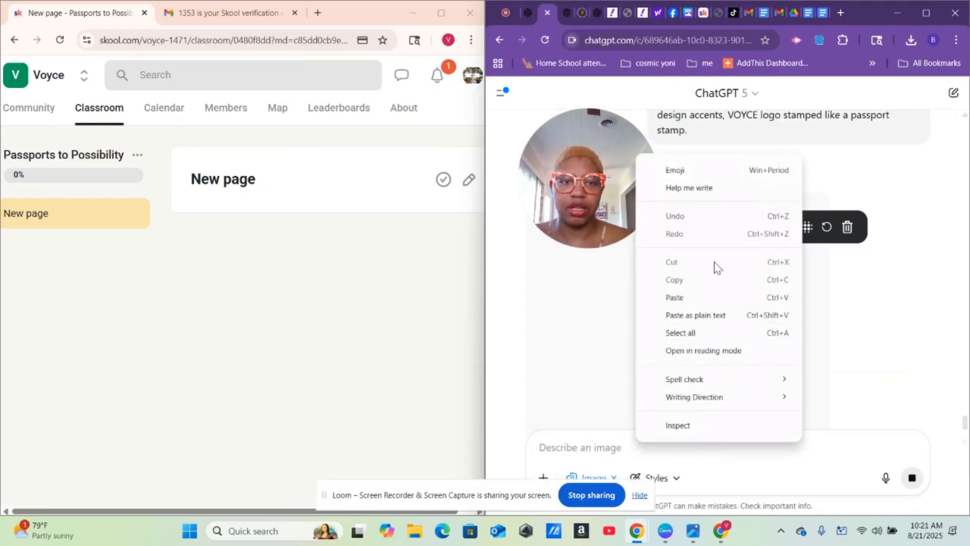
left_click(675, 298)
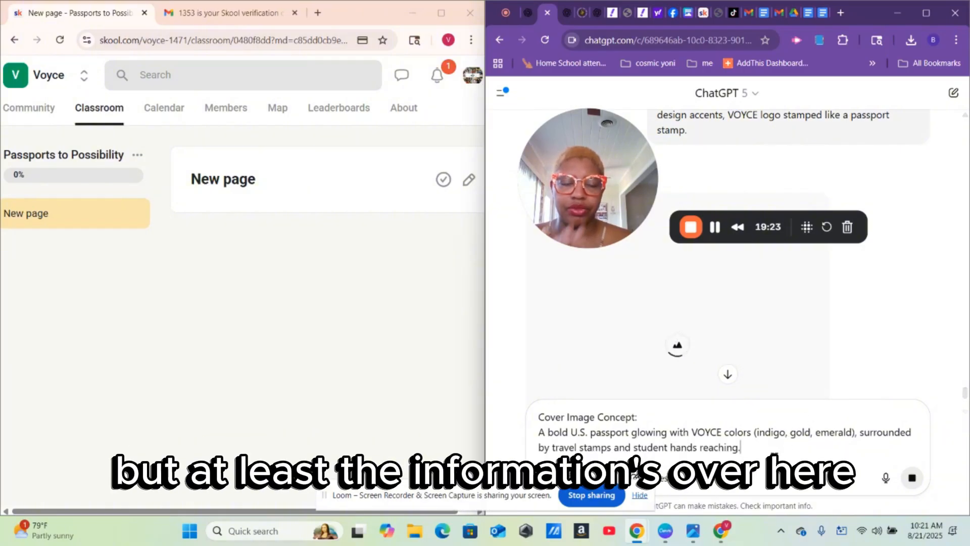
left_click(565, 15)
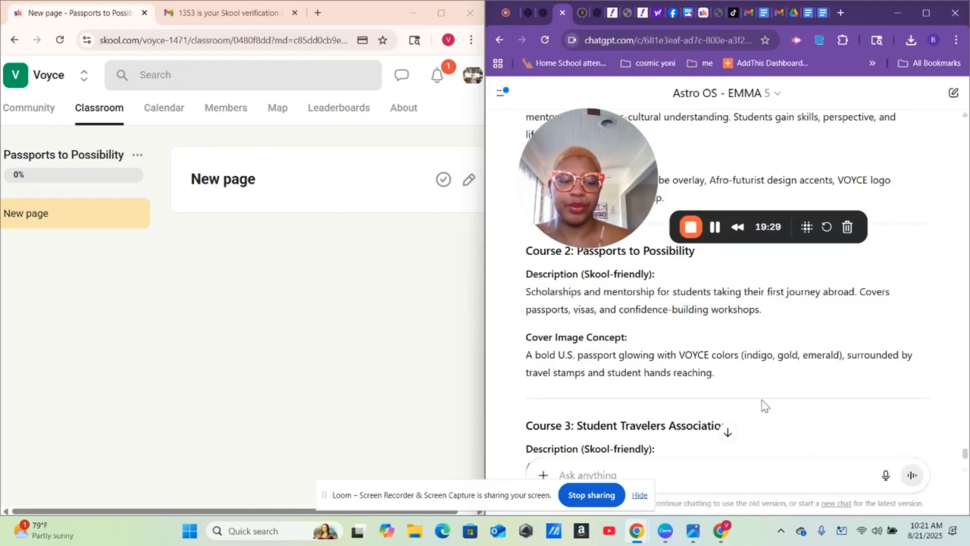
scroll(764, 404, "down", 2)
scroll(764, 405, "down", 1)
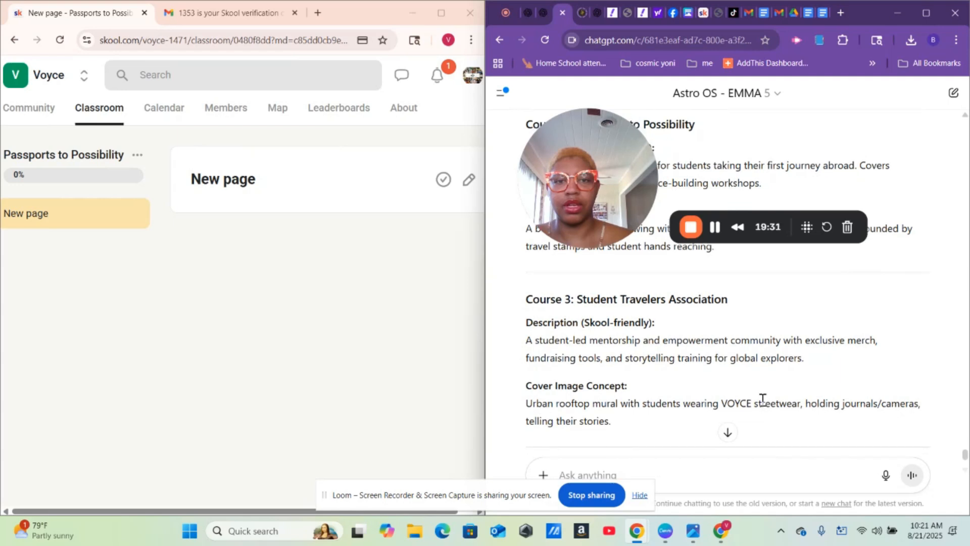
- Return to the Classroom and start adding a third course
left_click(99, 112)
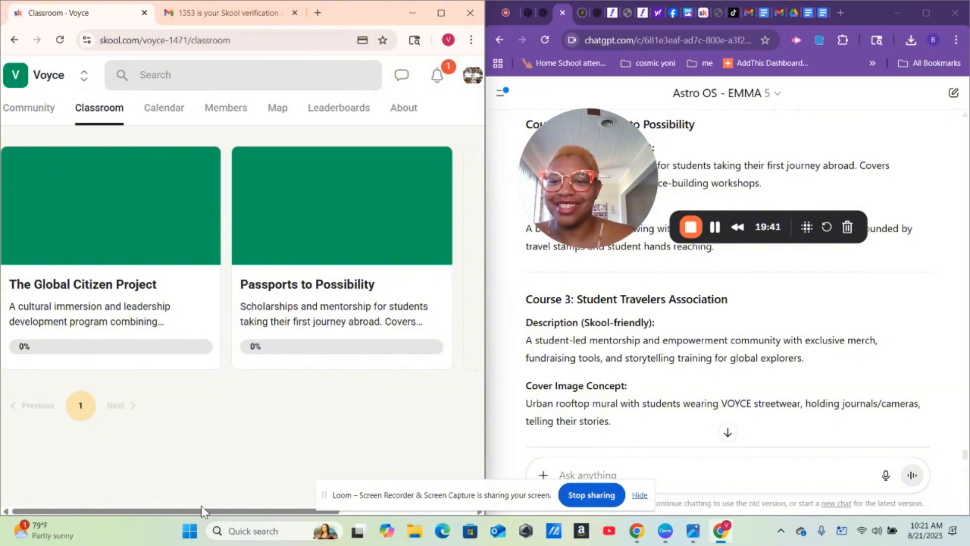
left_click_drag(204, 511, 319, 537)
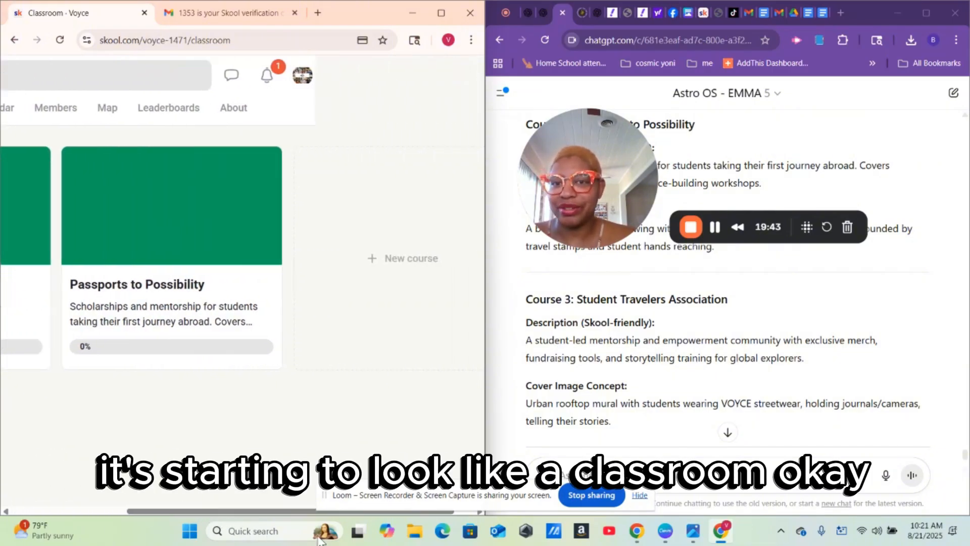
left_click(409, 289)
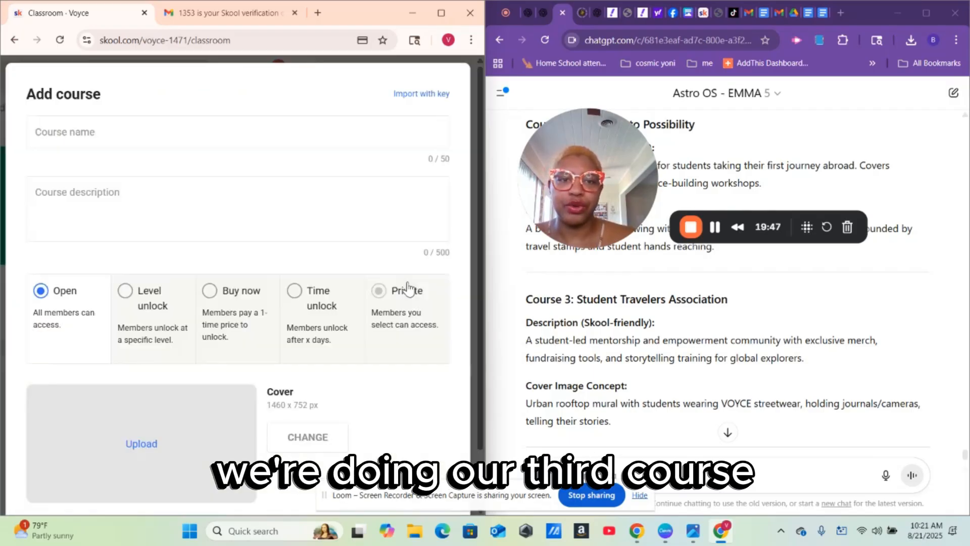
- Copy the Course 3 title and paste 'Student Travelers Association' as the course name
left_click_drag(581, 300, 734, 309)
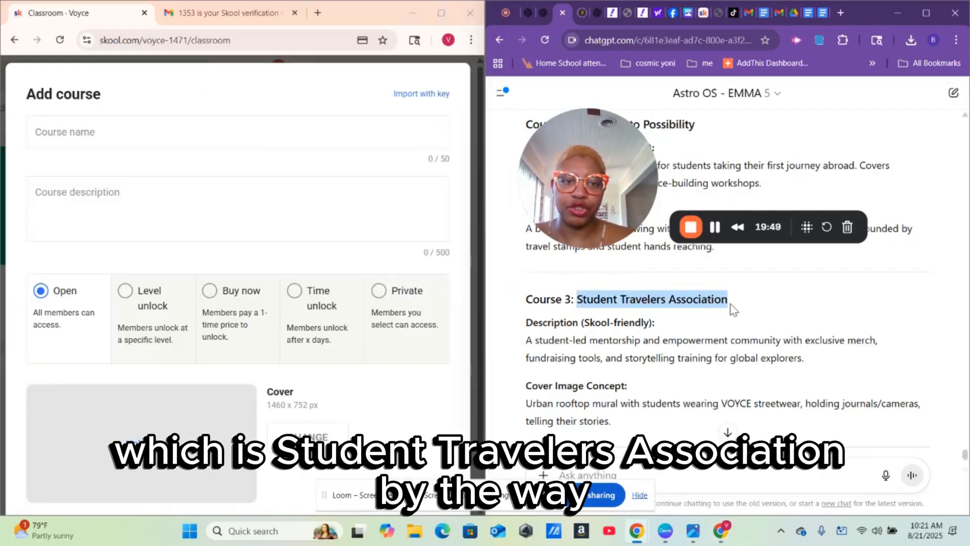
left_click(703, 301)
right_click(703, 301)
triple_click(703, 302)
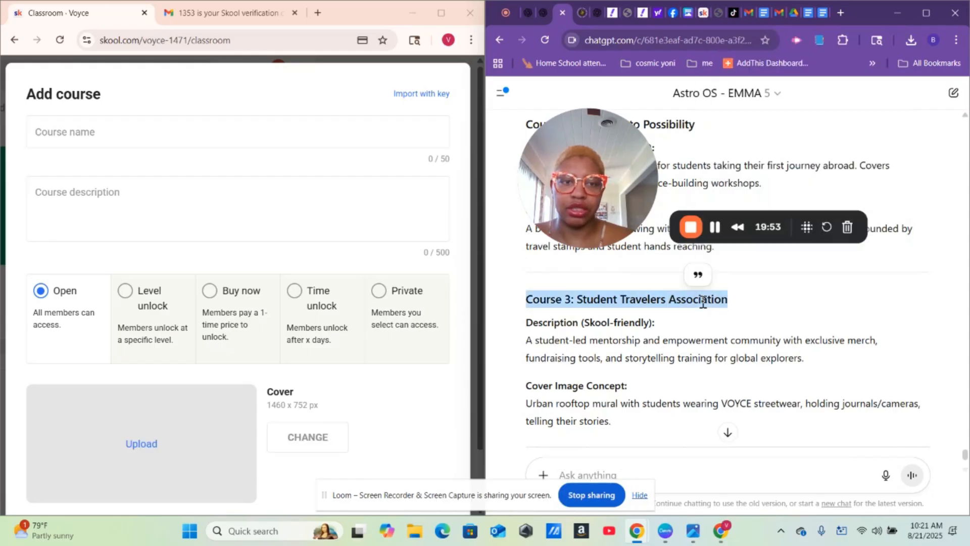
left_click(580, 305)
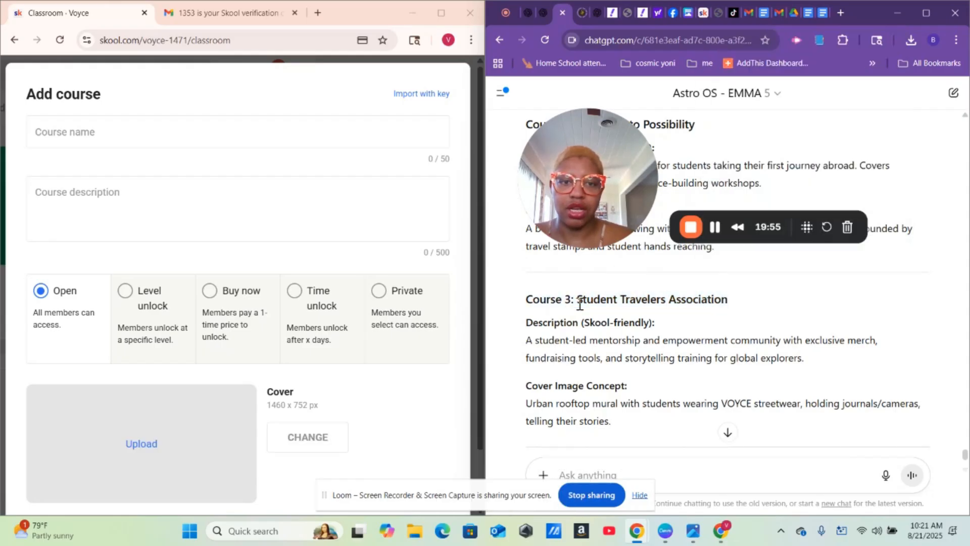
left_click_drag(579, 304, 735, 309)
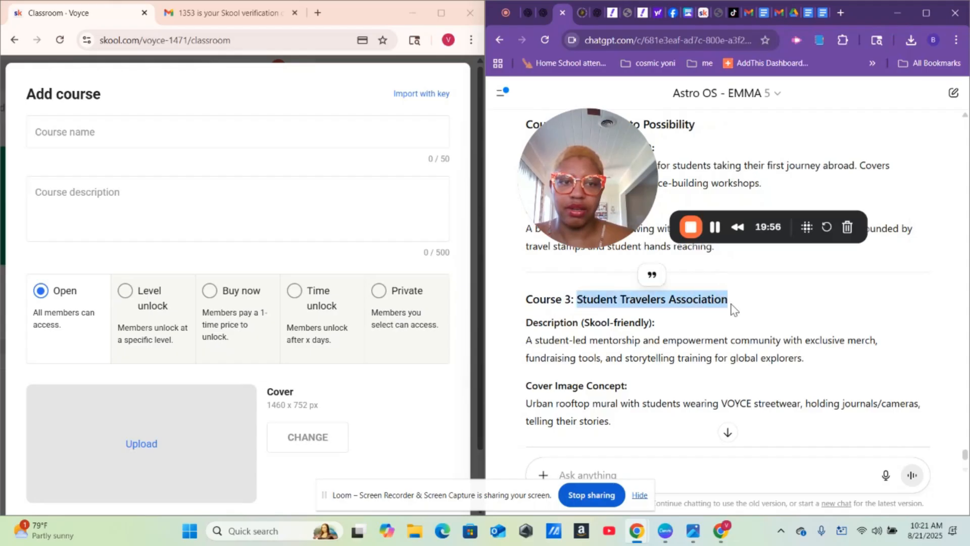
right_click(693, 301)
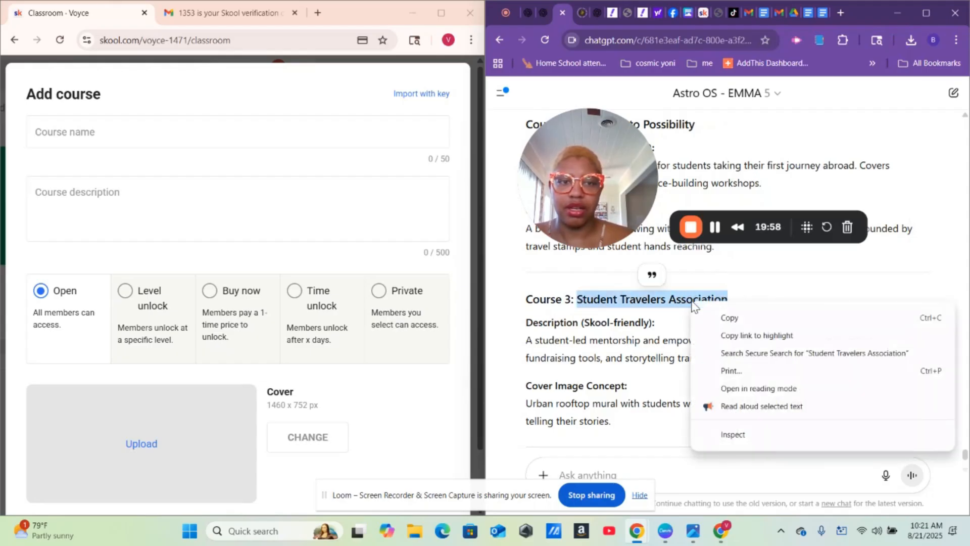
left_click(729, 321)
left_click(122, 138)
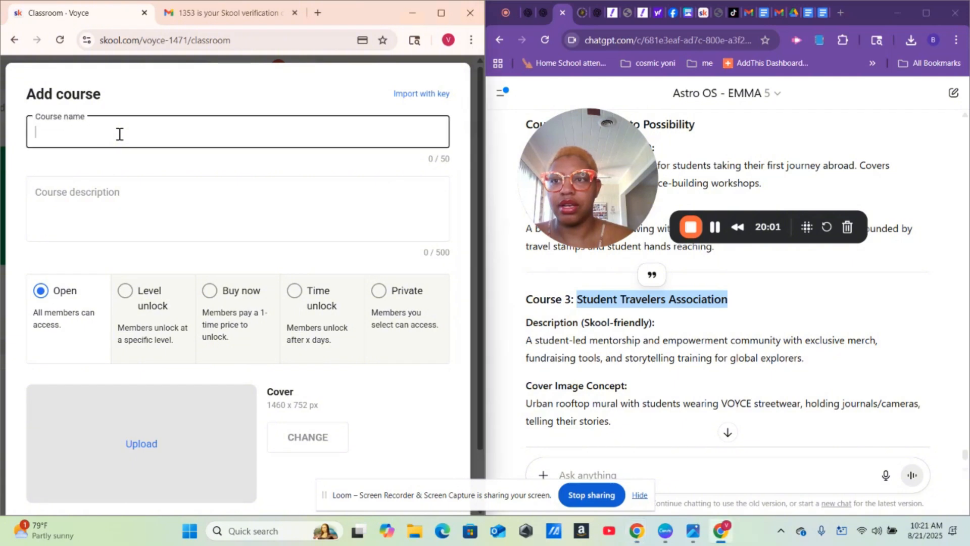
right_click(120, 139)
left_click(162, 288)
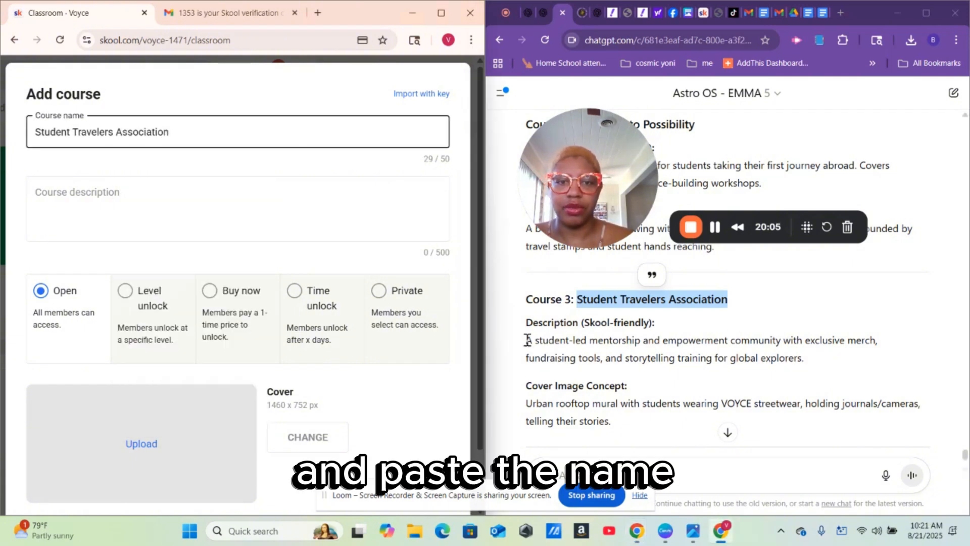
- Paste the Course 3 student-led mentorship description and create the Student Travelers Association course
left_click_drag(527, 341, 829, 369)
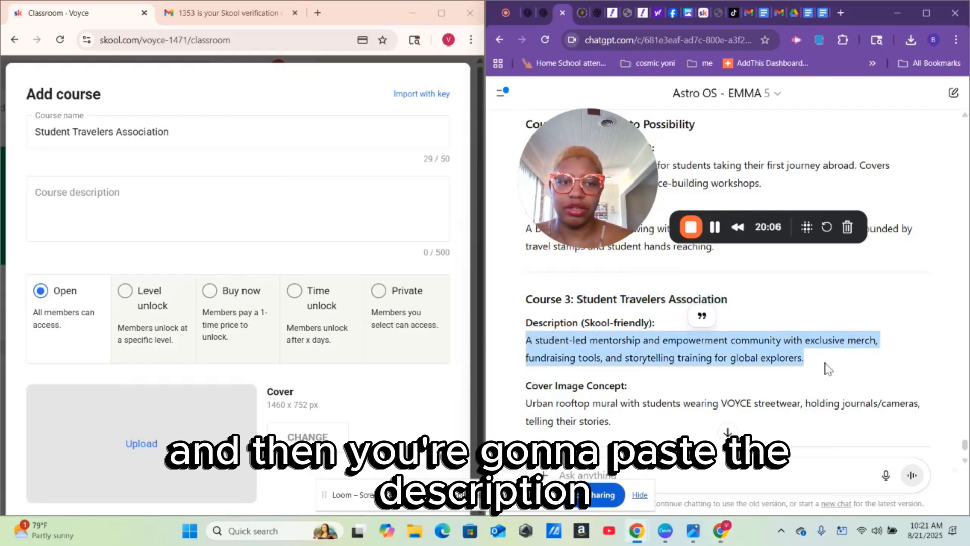
right_click(758, 354)
left_click(602, 364)
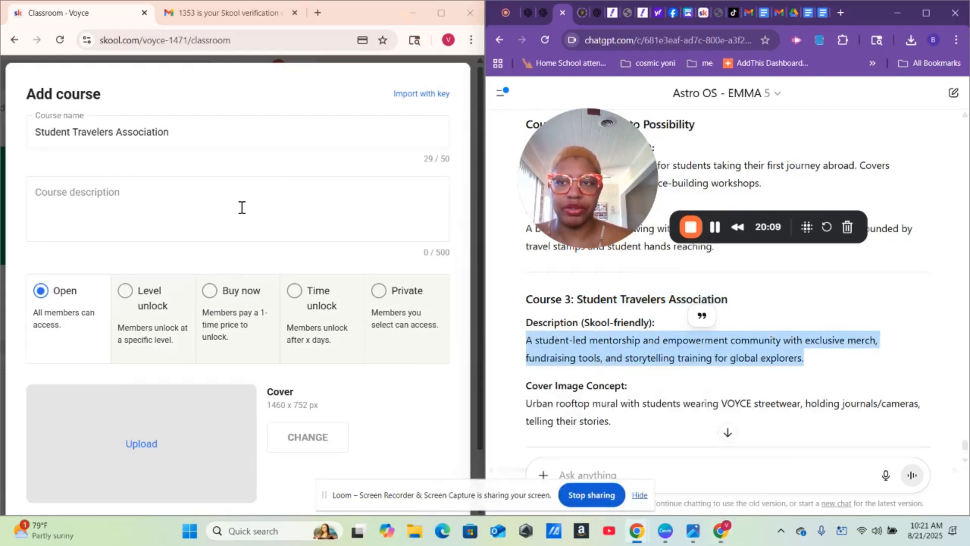
right_click(170, 212)
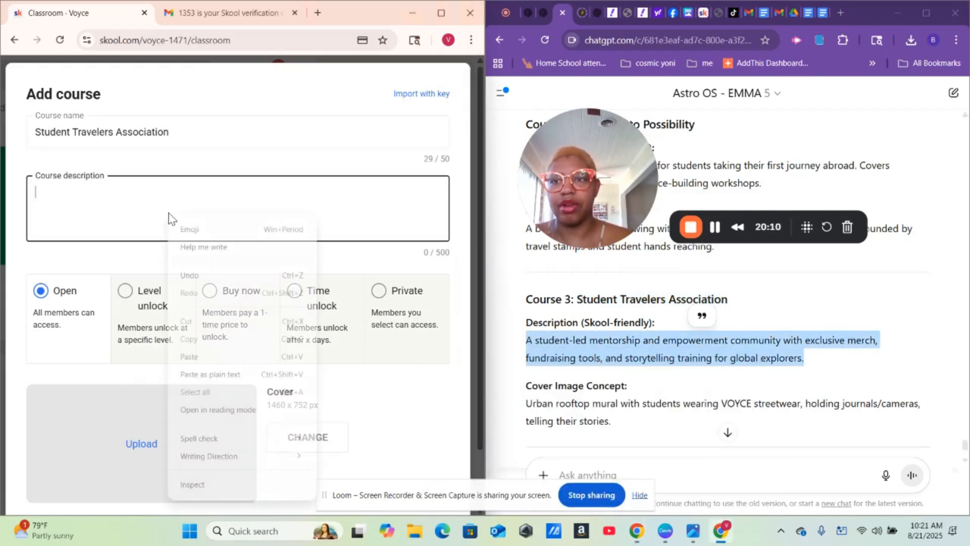
left_click(191, 356)
scroll(389, 423, "down", 2)
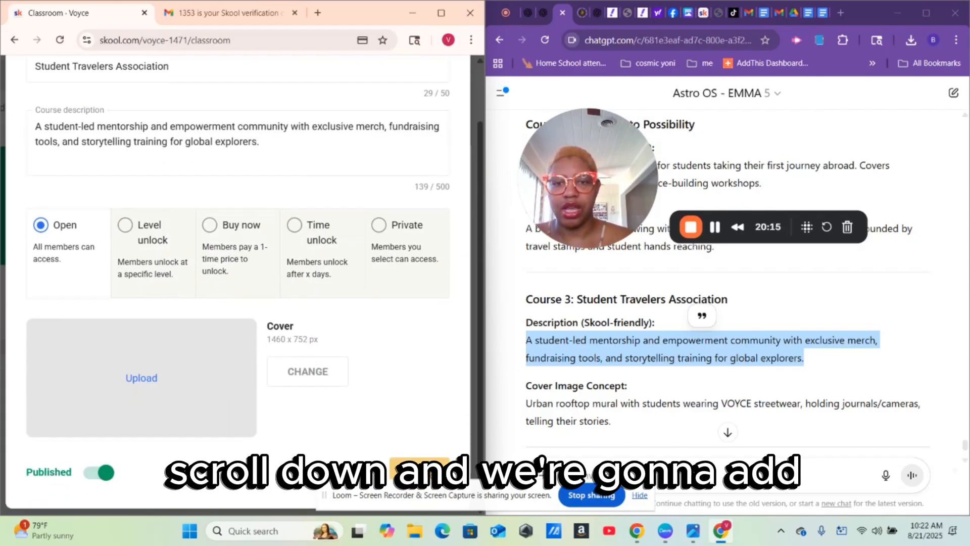
left_click(422, 468)
left_click(652, 438)
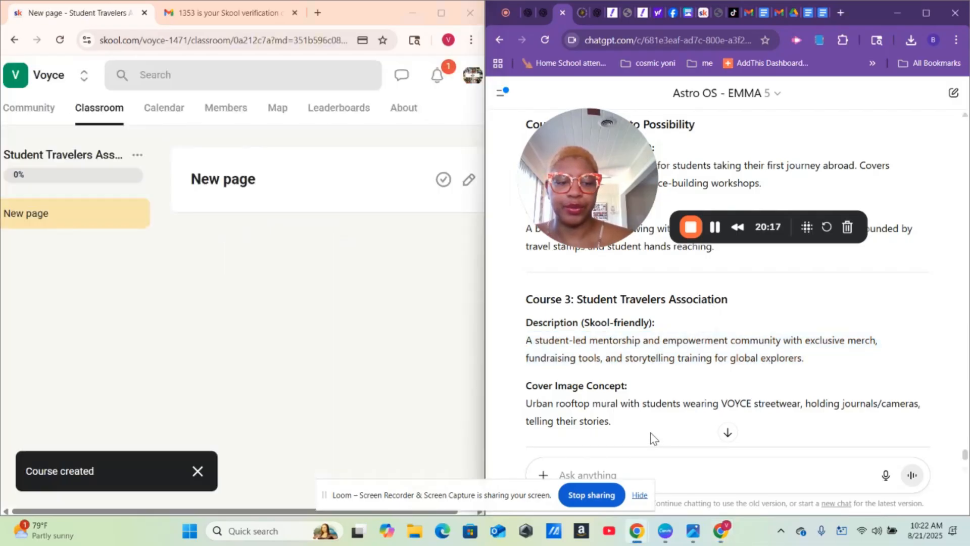
scroll(652, 434, "down", 3)
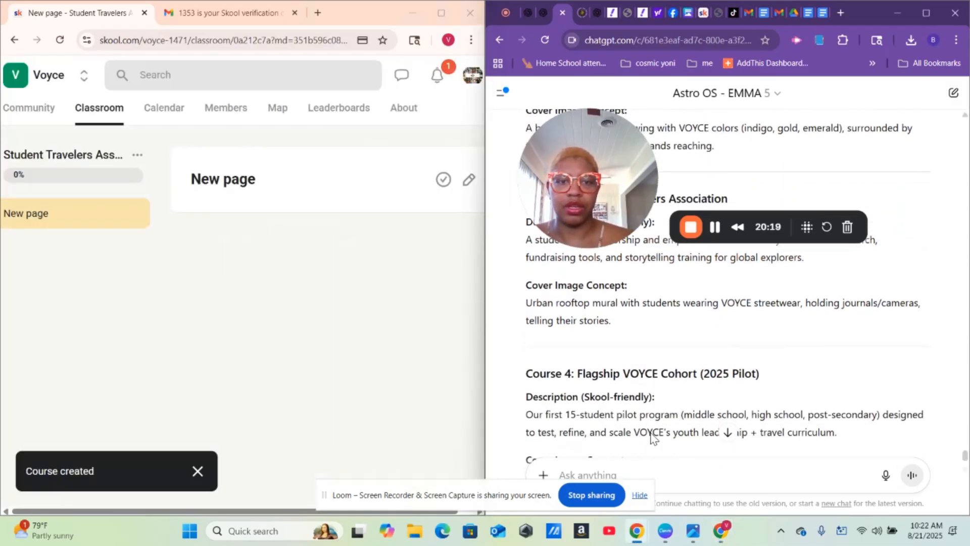
scroll(652, 435, "down", 1)
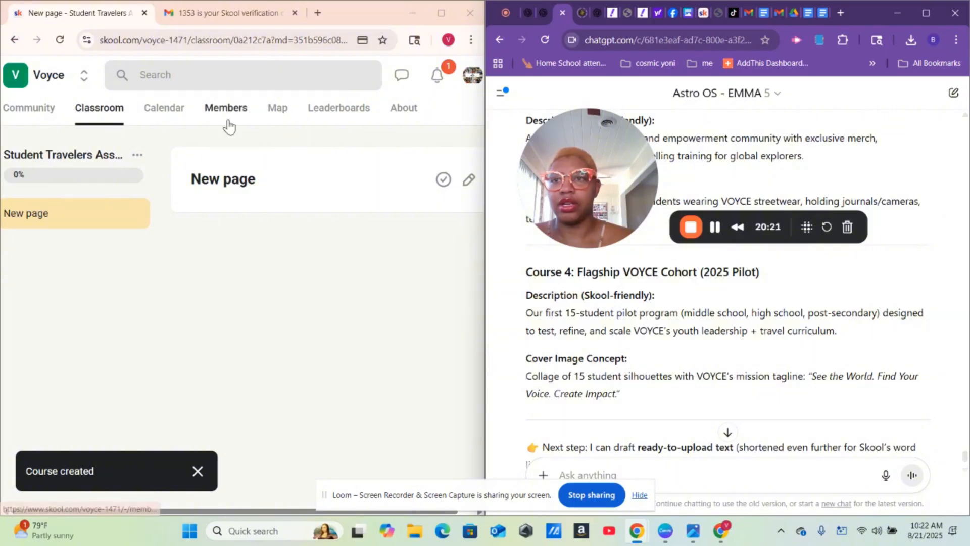
- Start a fourth course named 'Flagship VOYCE Cohort (2025 Pilot)', copied from ChatGPT's Course 4 title
left_click(90, 115)
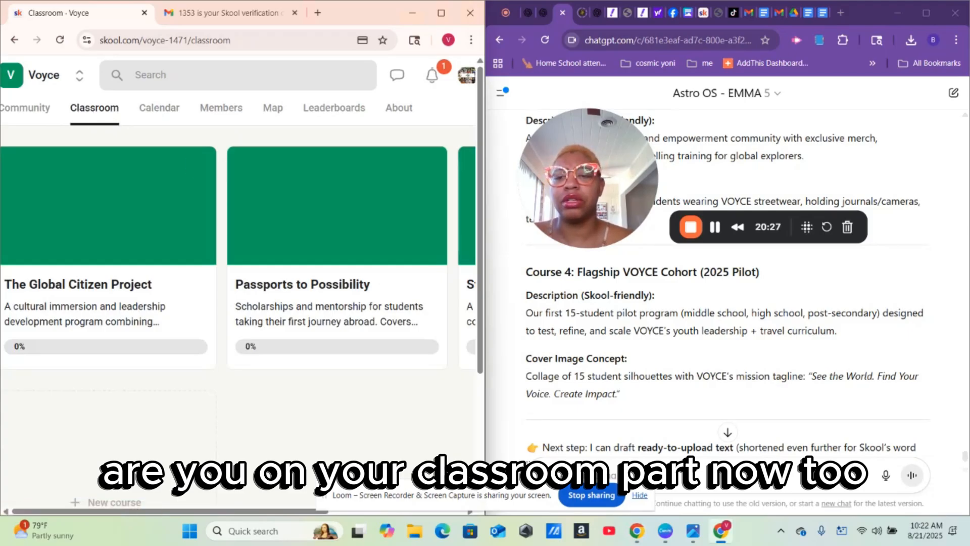
left_click_drag(235, 513, 472, 533)
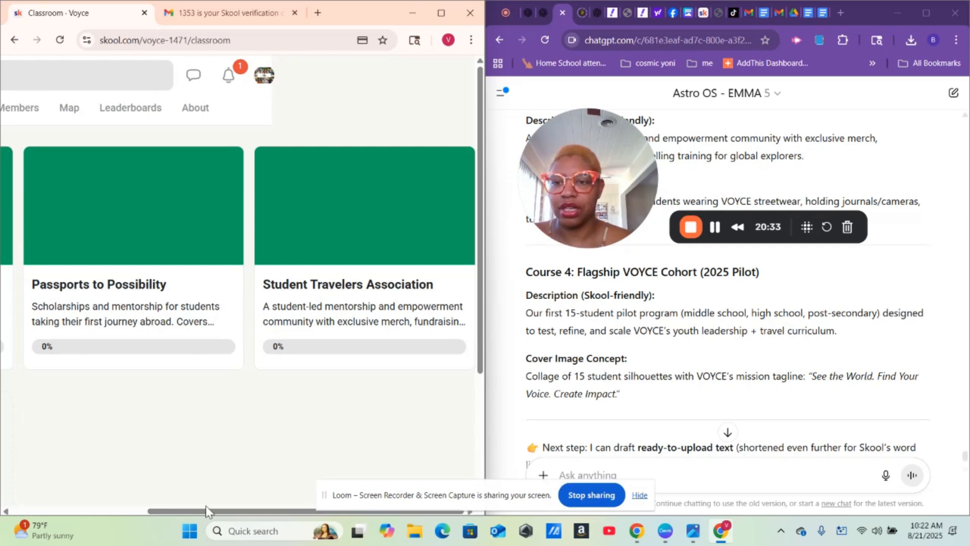
left_click_drag(207, 511, 10, 470)
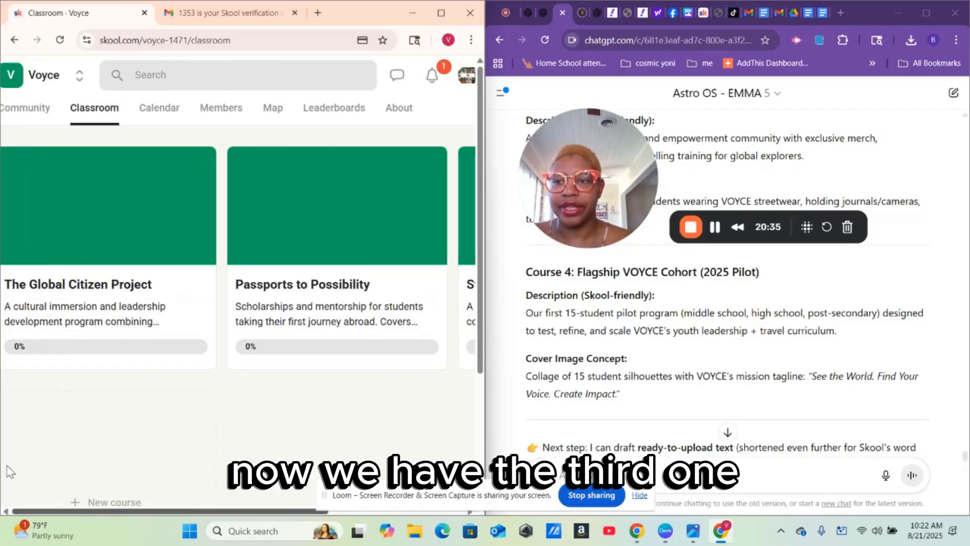
left_click(87, 478)
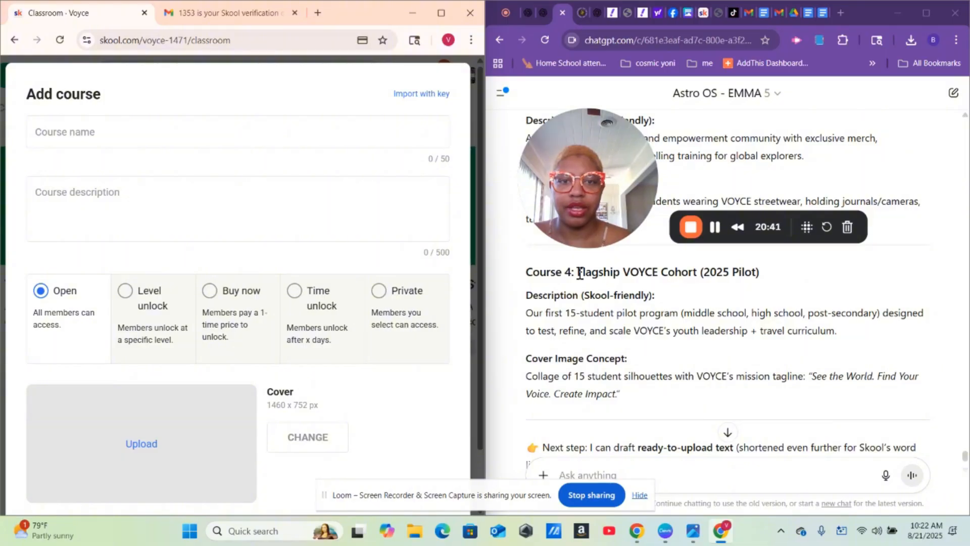
left_click_drag(578, 272, 768, 277)
right_click(718, 277)
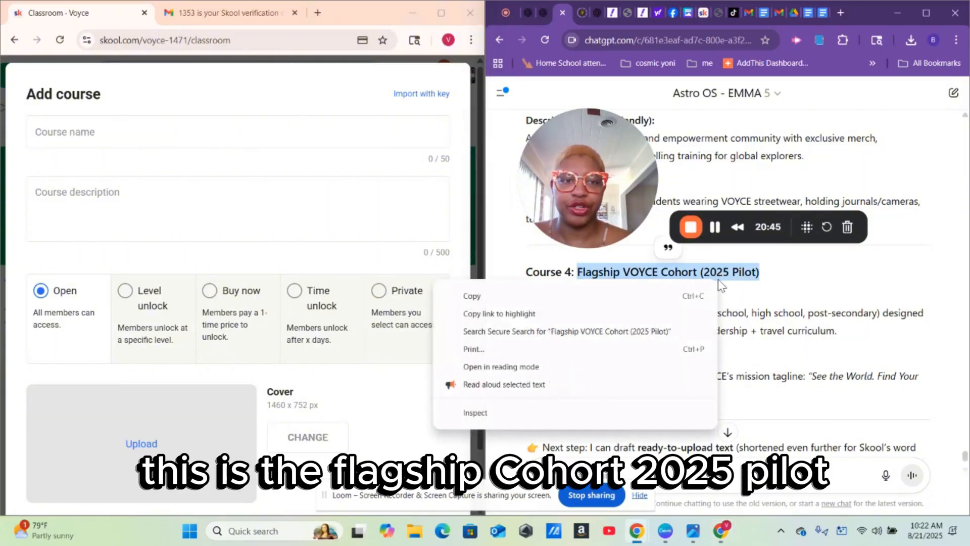
left_click(576, 297)
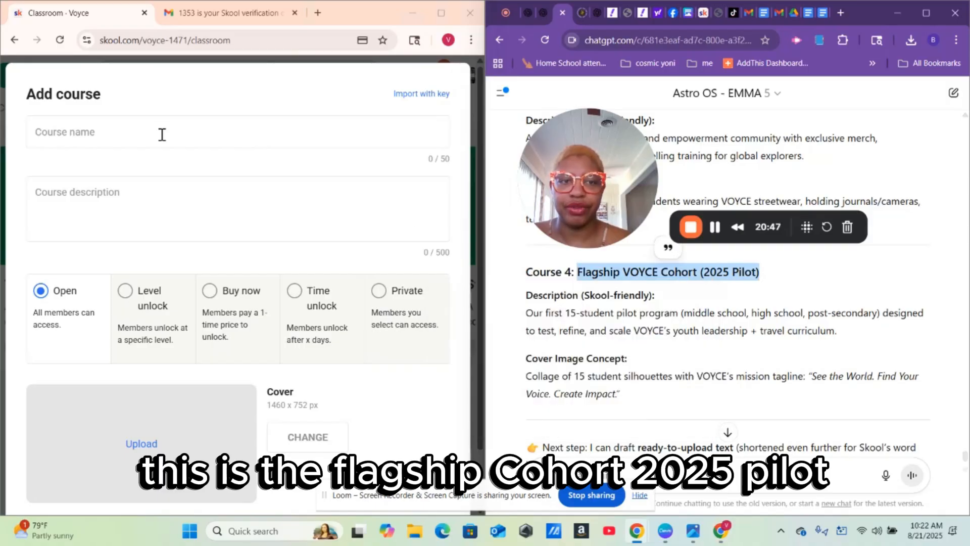
left_click(50, 136)
right_click(50, 138)
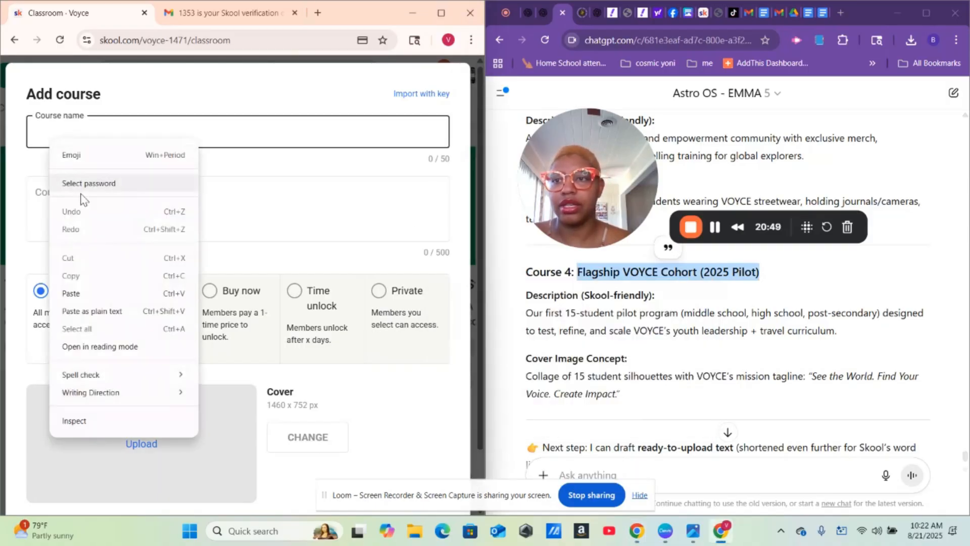
left_click(72, 294)
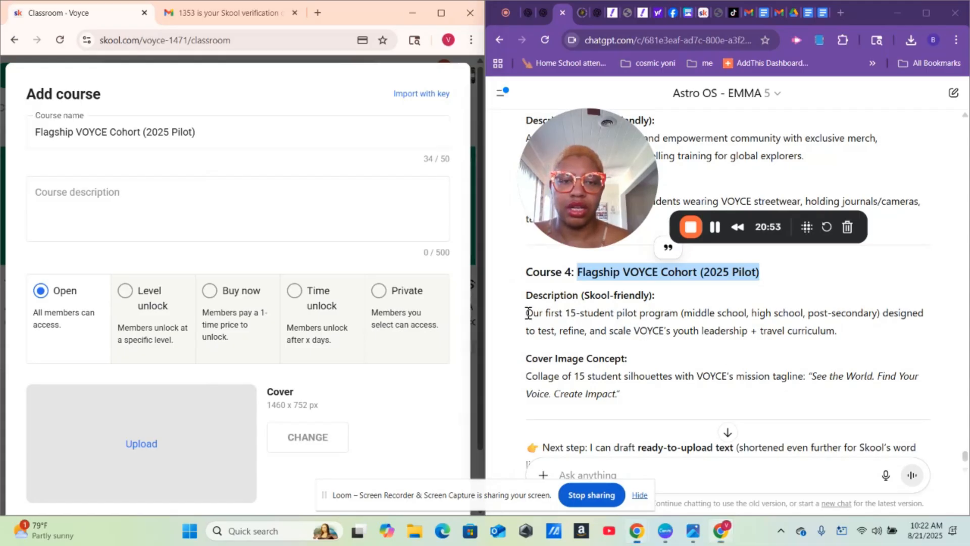
- Paste the Course 4 15-student pilot description and create the Flagship VOYCE Cohort course
left_click_drag(526, 318, 910, 344)
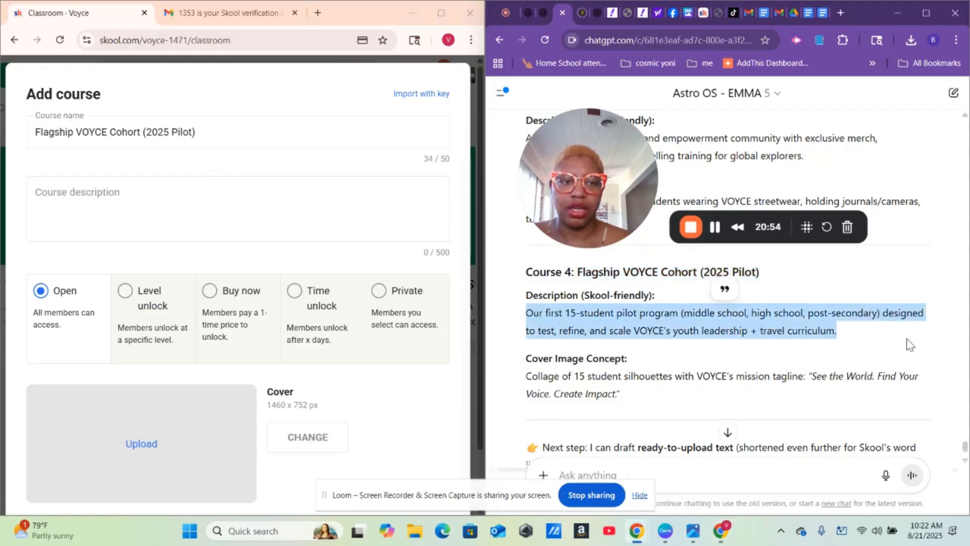
right_click(823, 328)
left_click(736, 339)
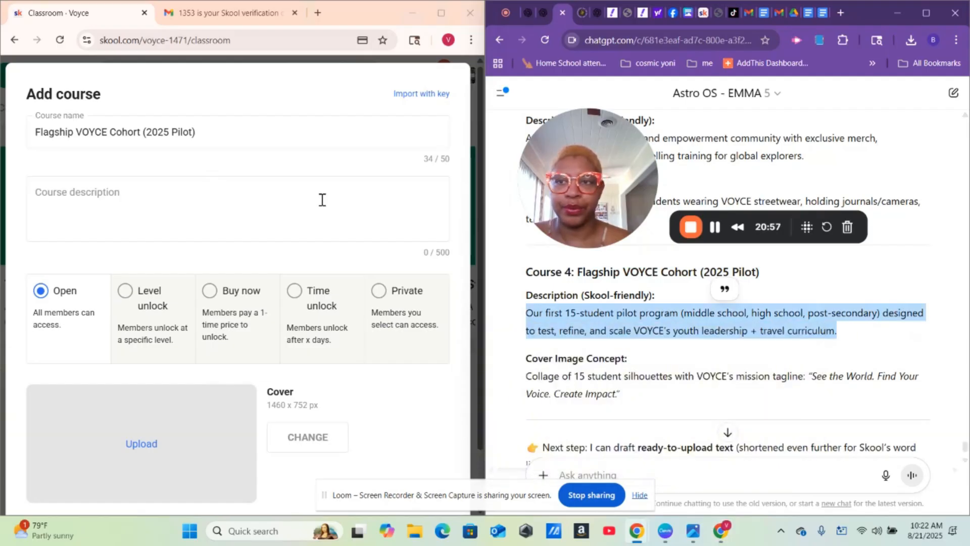
right_click(154, 198)
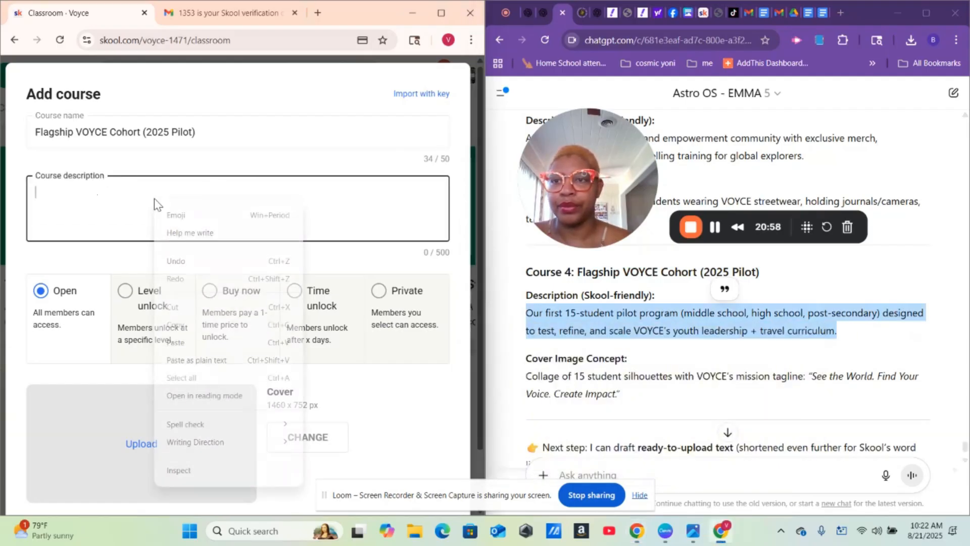
left_click(177, 343)
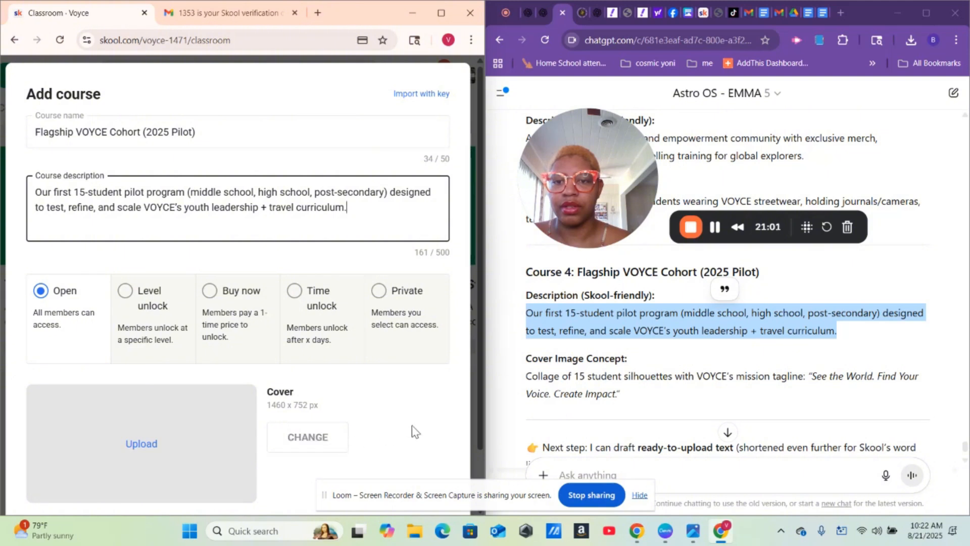
scroll(416, 430, "down", 2)
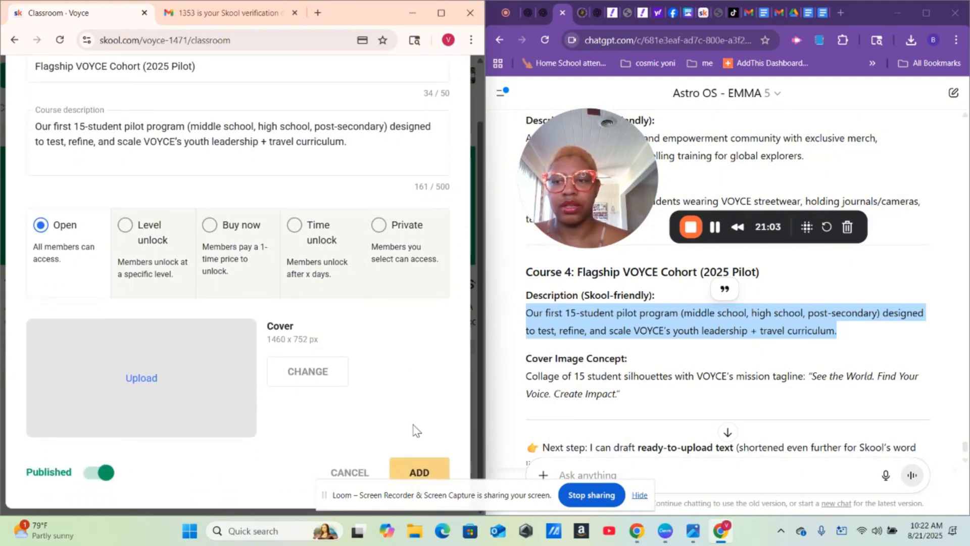
left_click(419, 470)
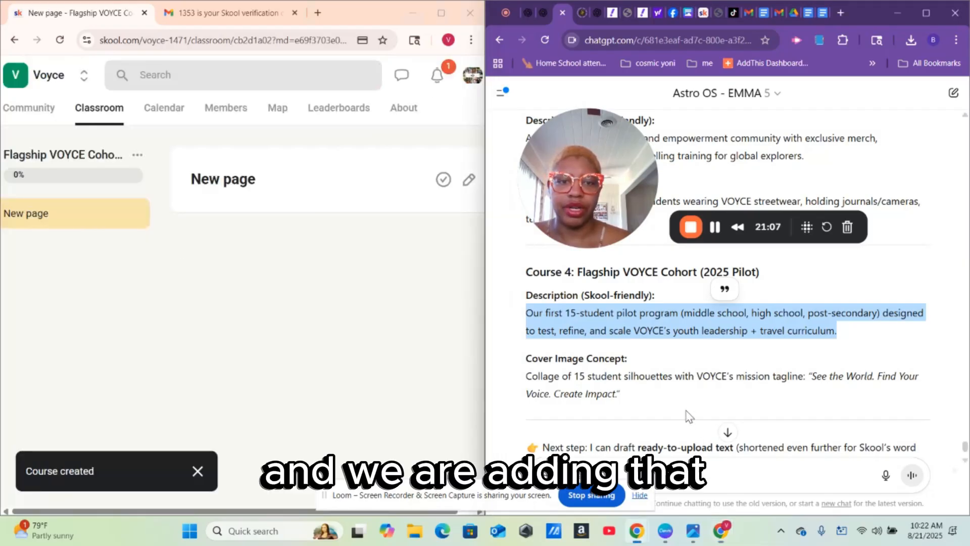
- Return to the Classroom list and scroll across the four course cards
left_click(689, 416)
scroll(689, 416, "down", 4)
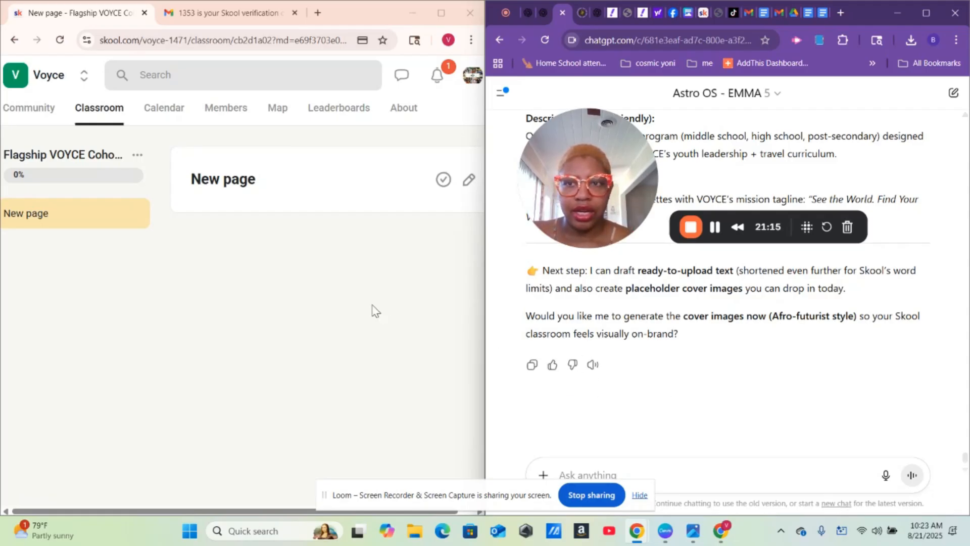
left_click(98, 109)
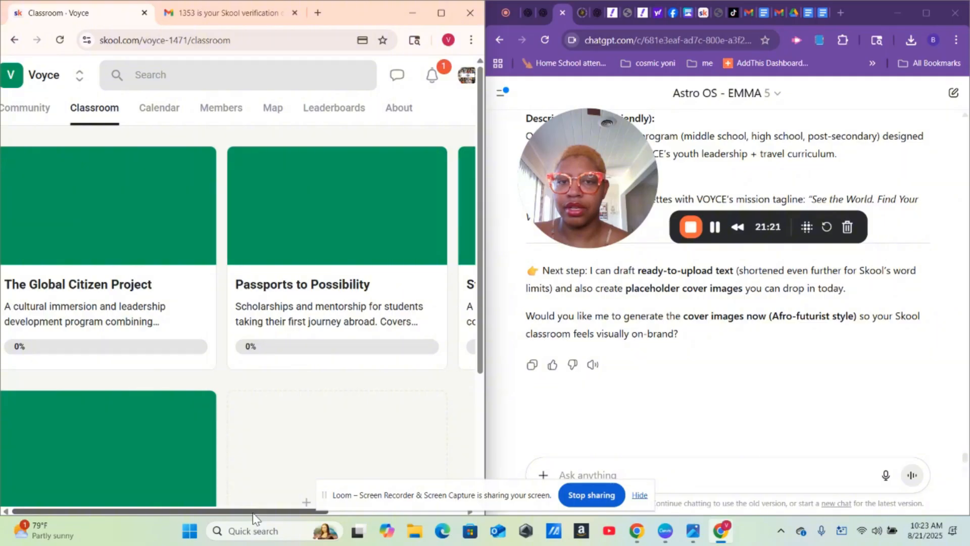
left_click_drag(253, 512, 151, 501)
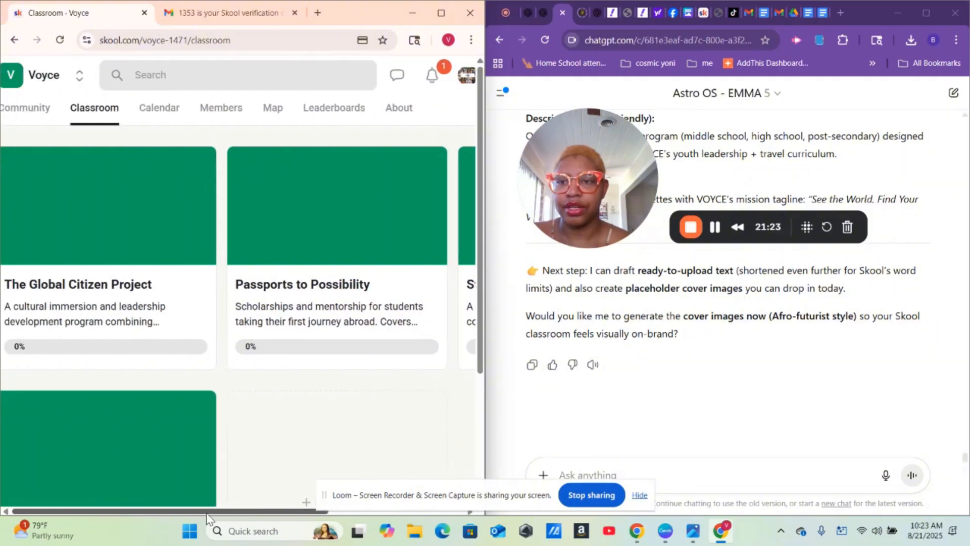
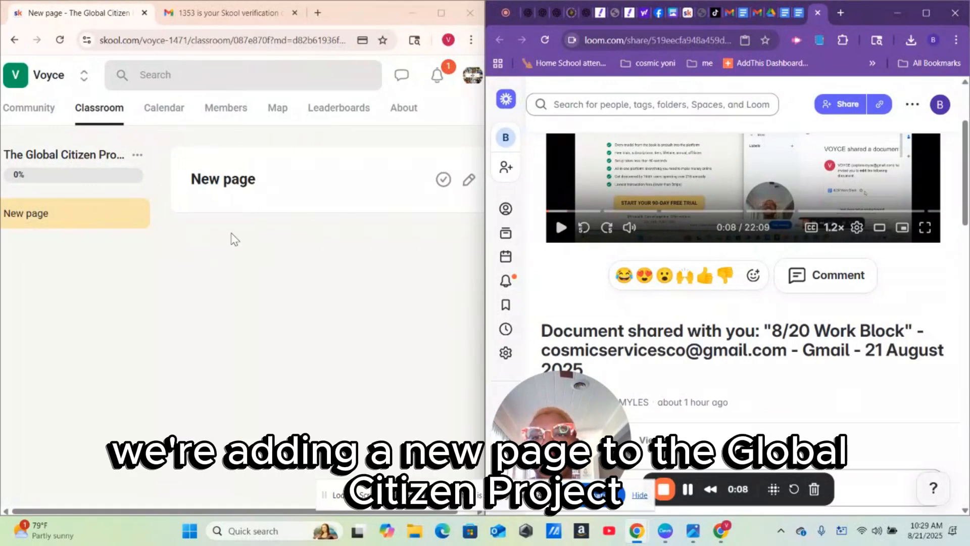
- Copy ChatGPT's Course 1: The Global Citizen Project heading and description into the message box
left_click(556, 11)
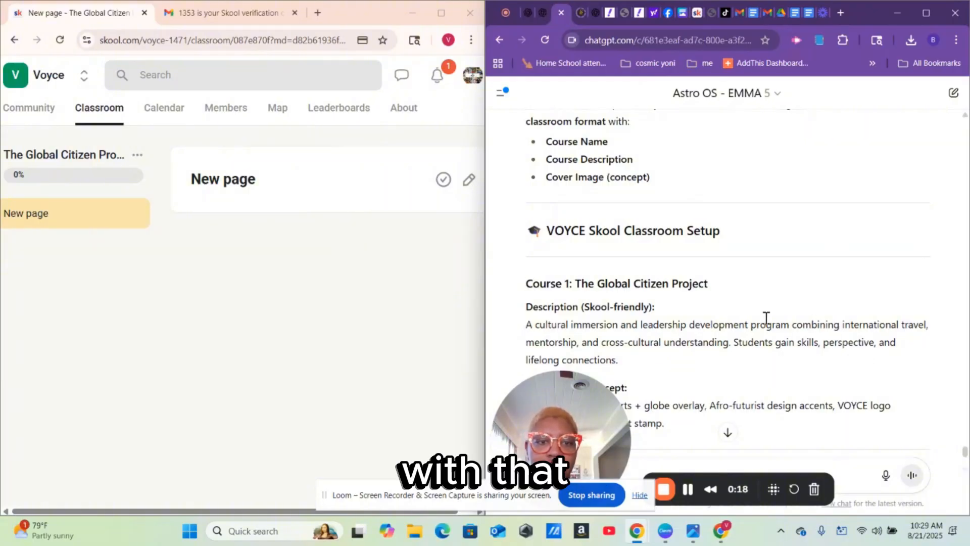
scroll(766, 321, "down", 2)
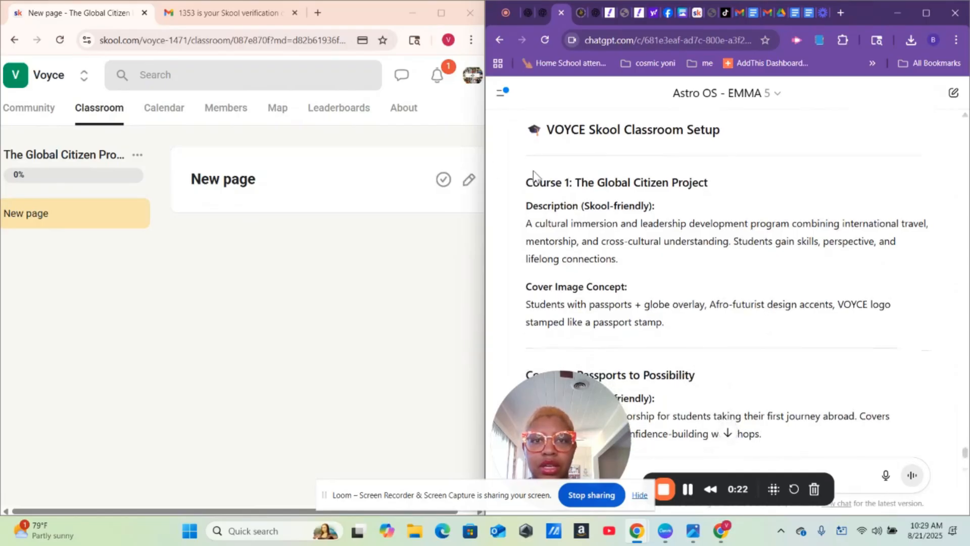
left_click_drag(526, 184, 747, 265)
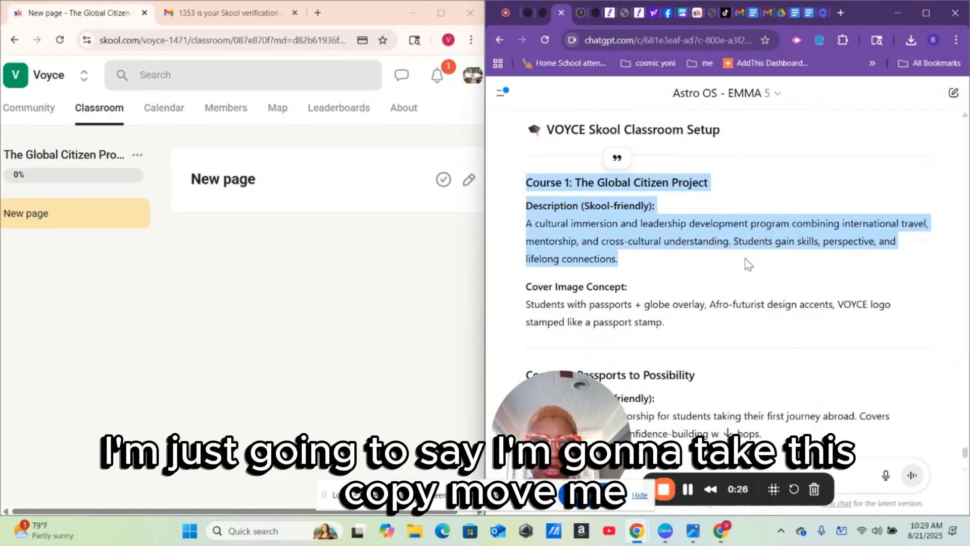
right_click(570, 221)
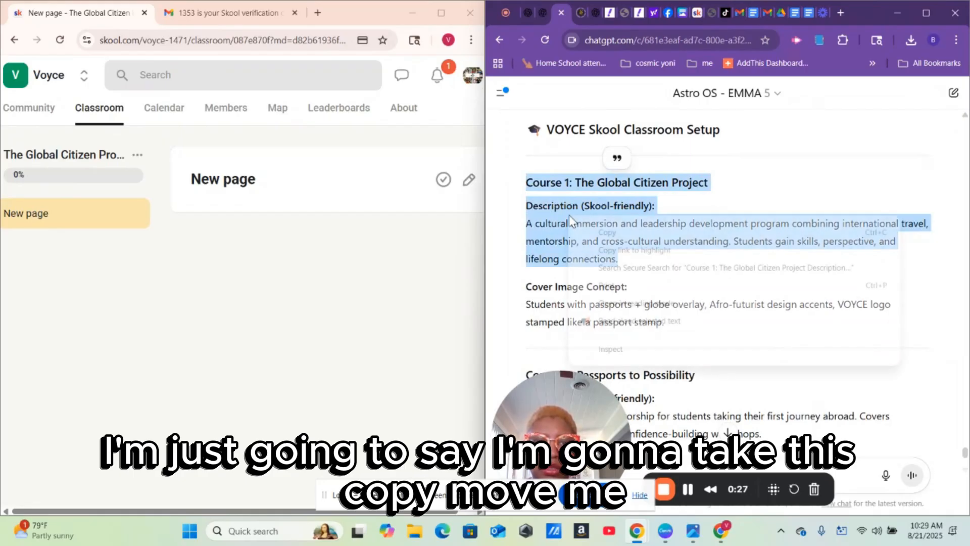
left_click(609, 239)
left_click_drag(527, 443, 527, 155)
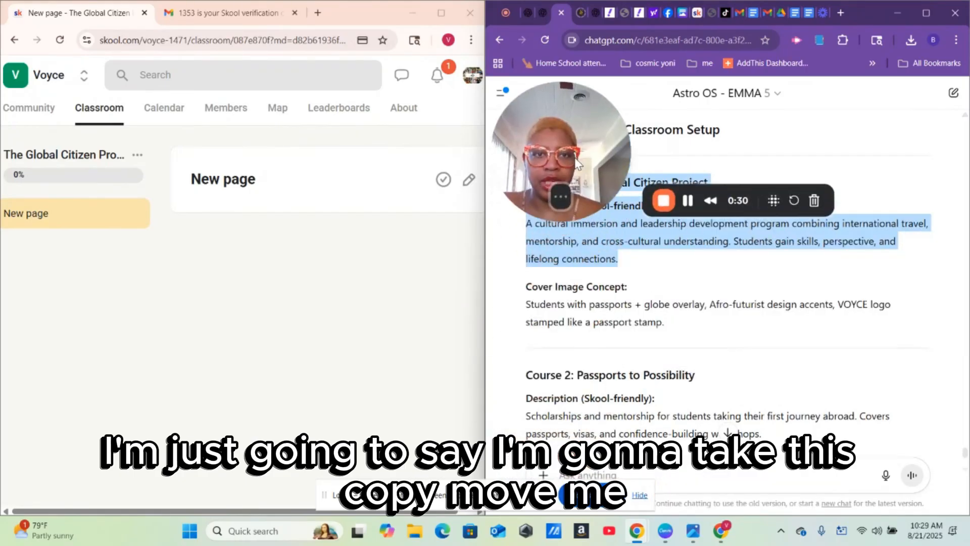
right_click(575, 475)
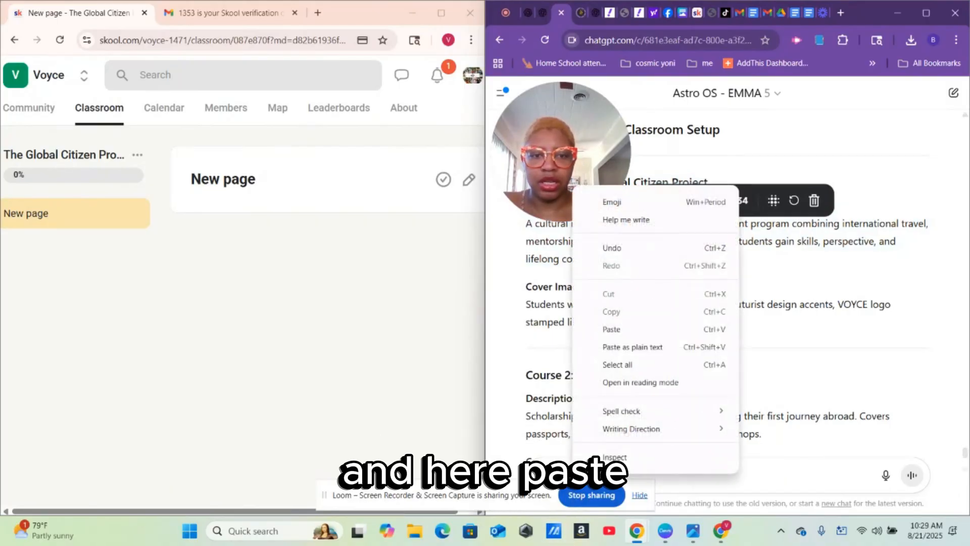
left_click(636, 328)
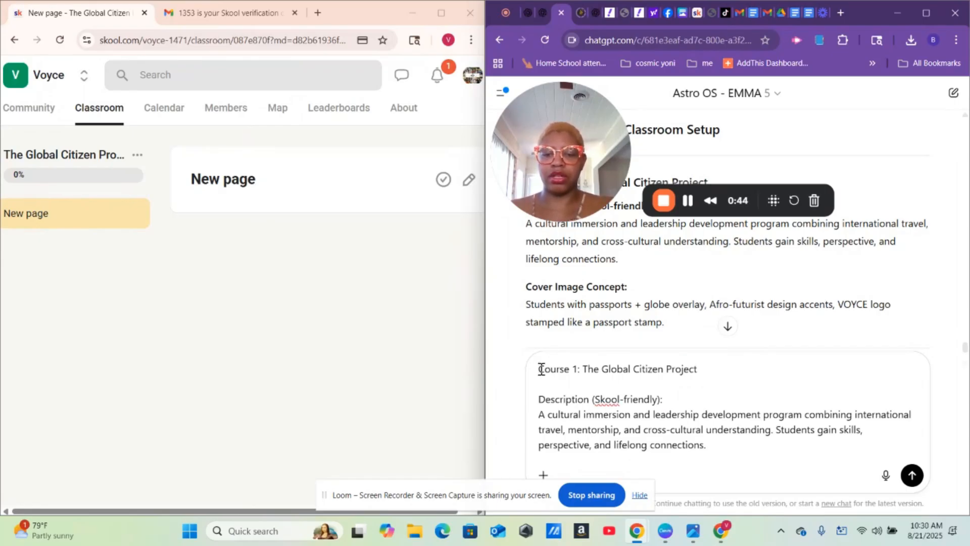
- Ask ChatGPT for new-page content for this course based on the previously uploaded PDFs
type("N")
type("ow we")
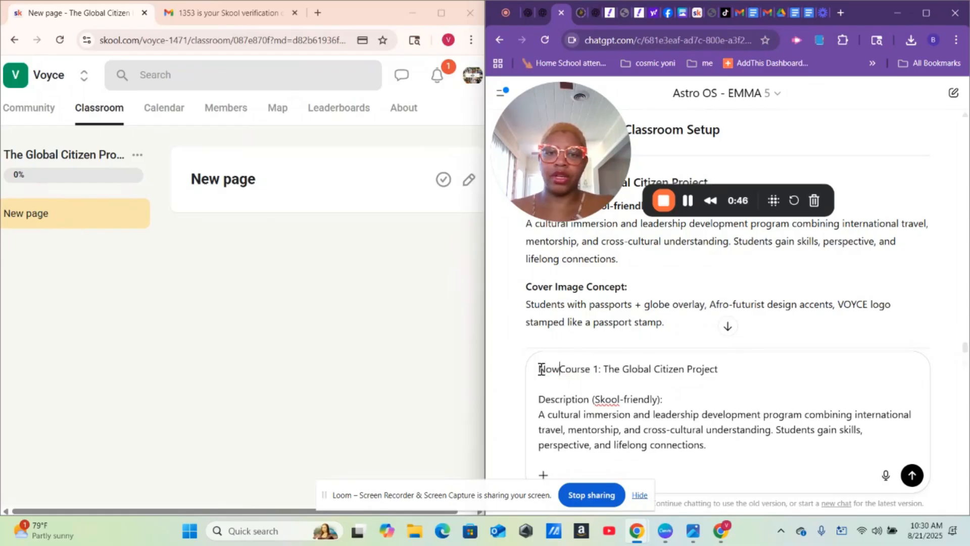
type(" are c")
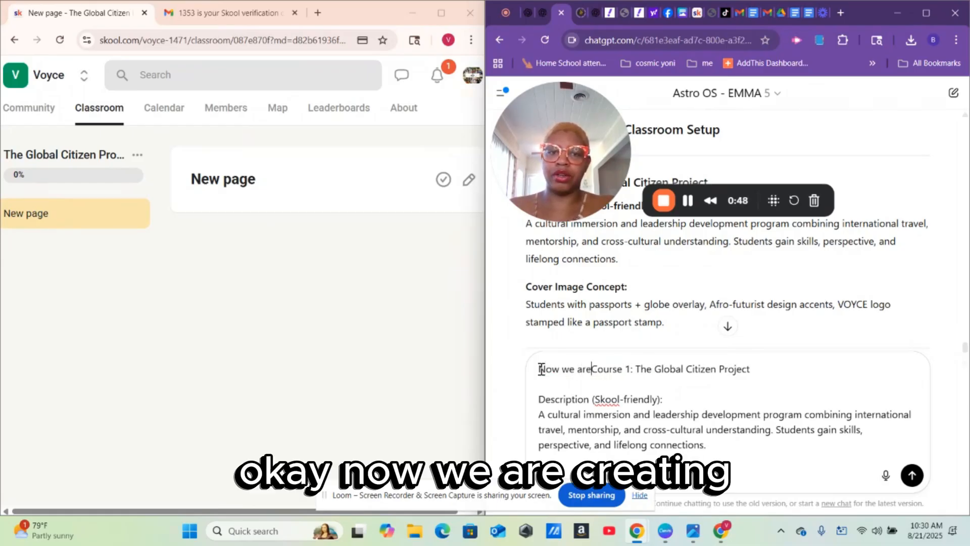
type("reatin")
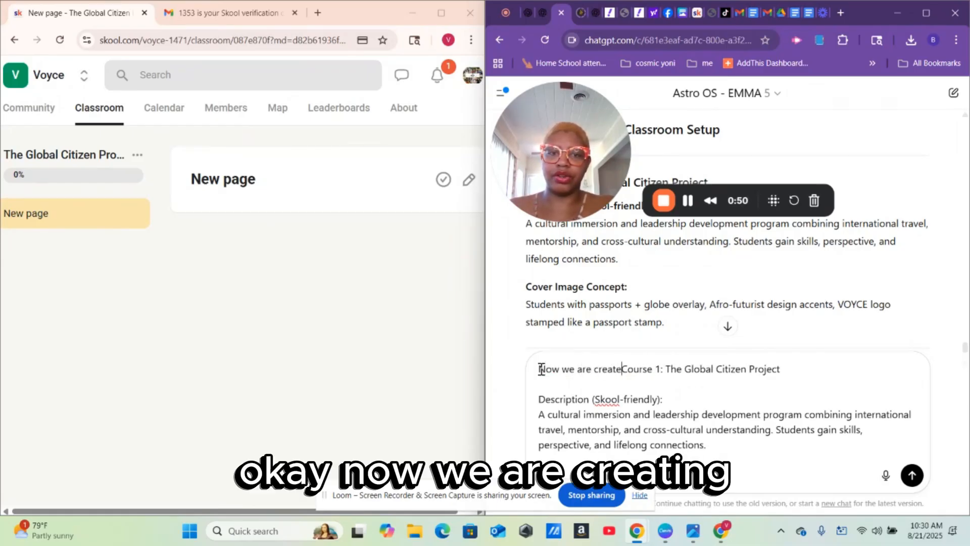
type("g a n")
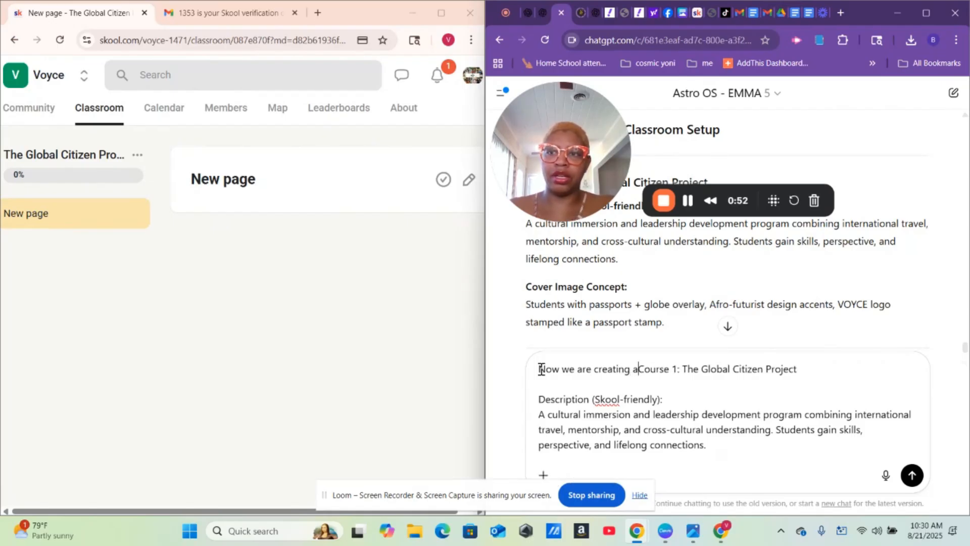
type("ew a")
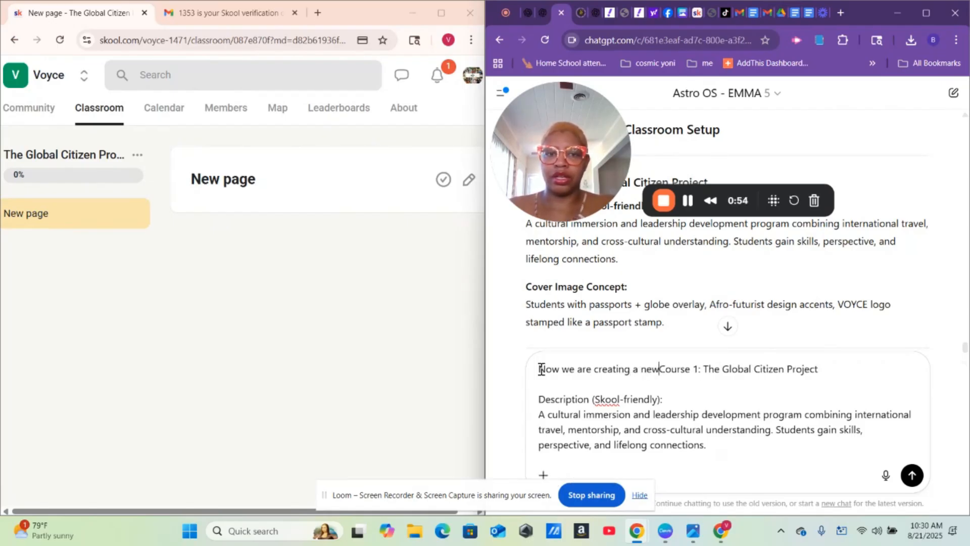
key("BackSpace")
type("a")
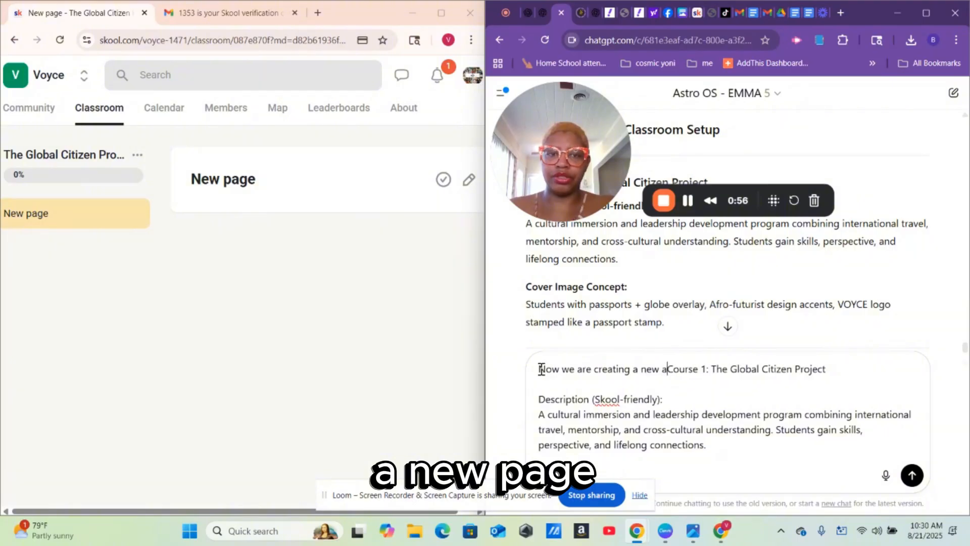
key("BackSpace")
type("page in t")
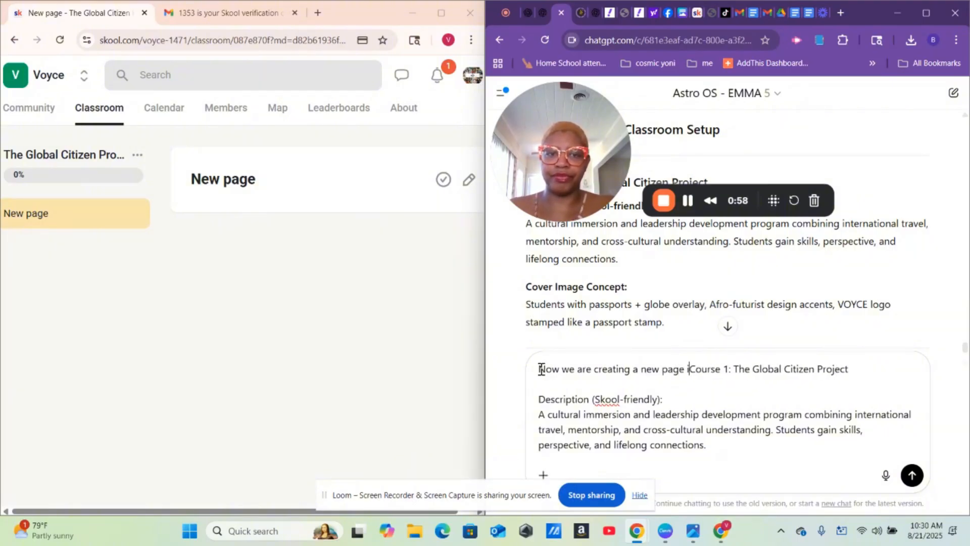
type("he")
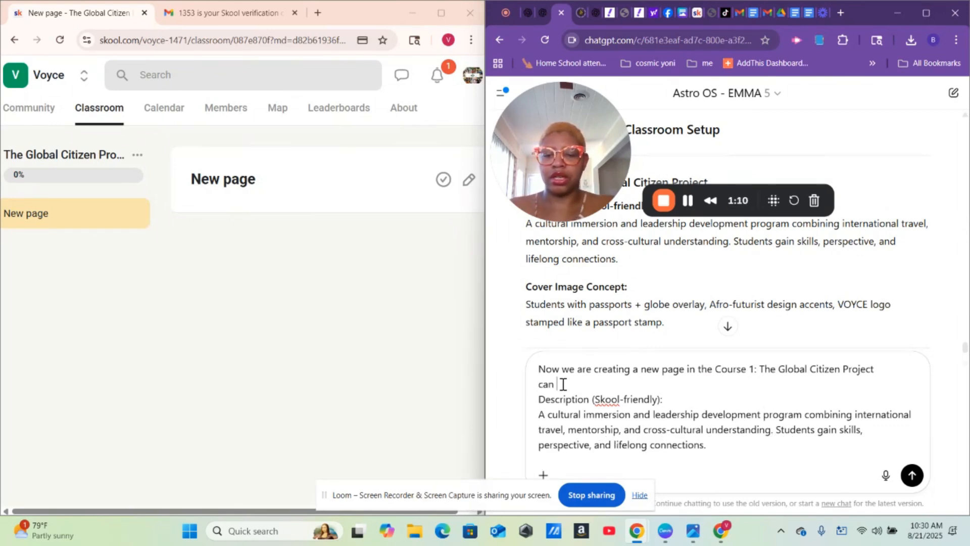
type("u create content")
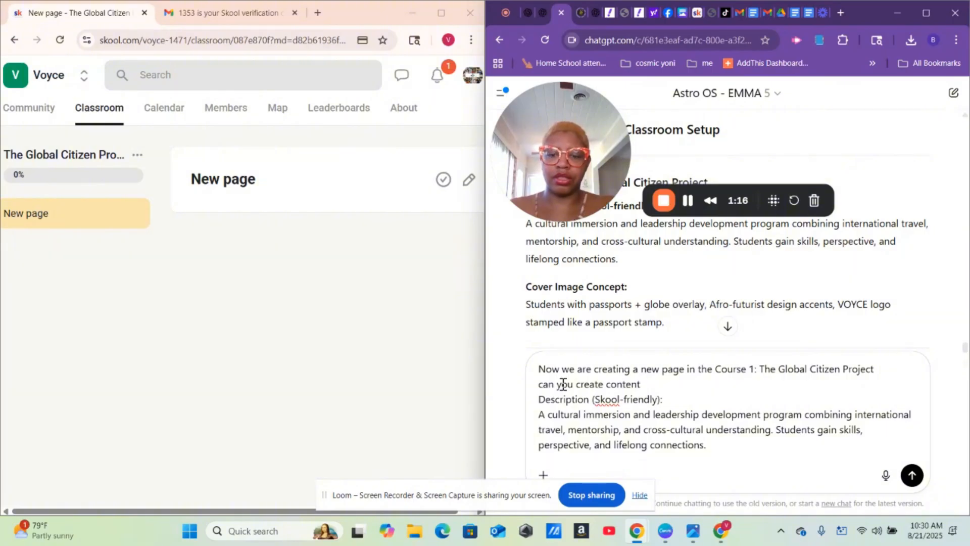
type("d on the")
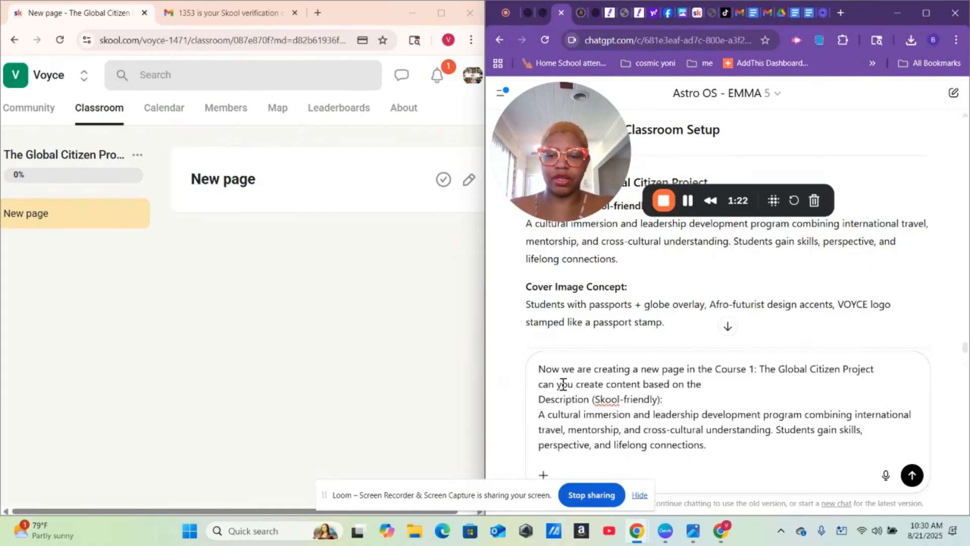
type("pd")
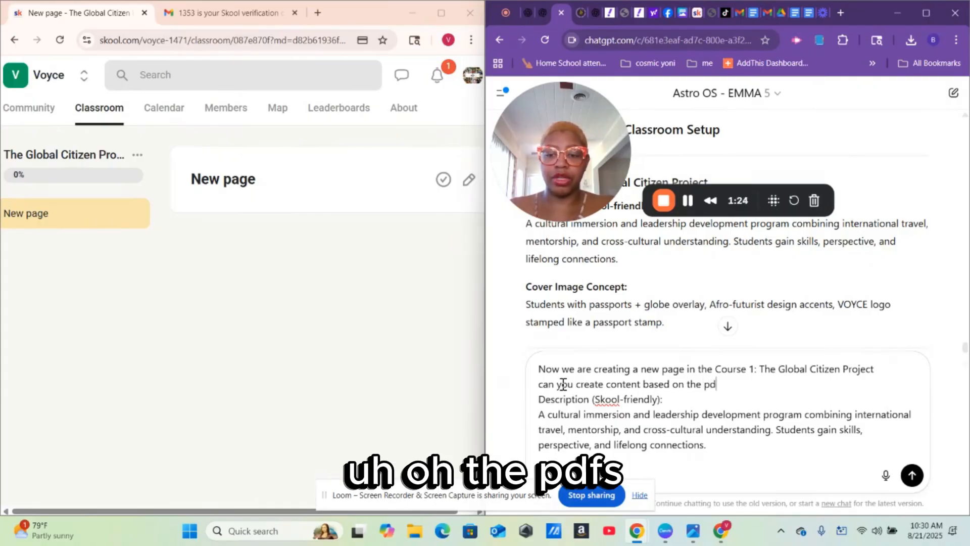
type("fs that I up")
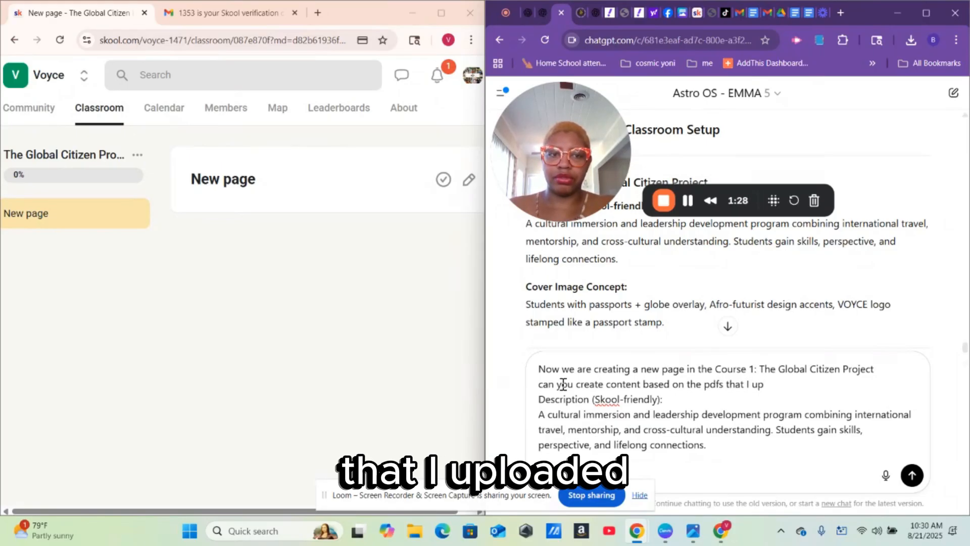
type("load")
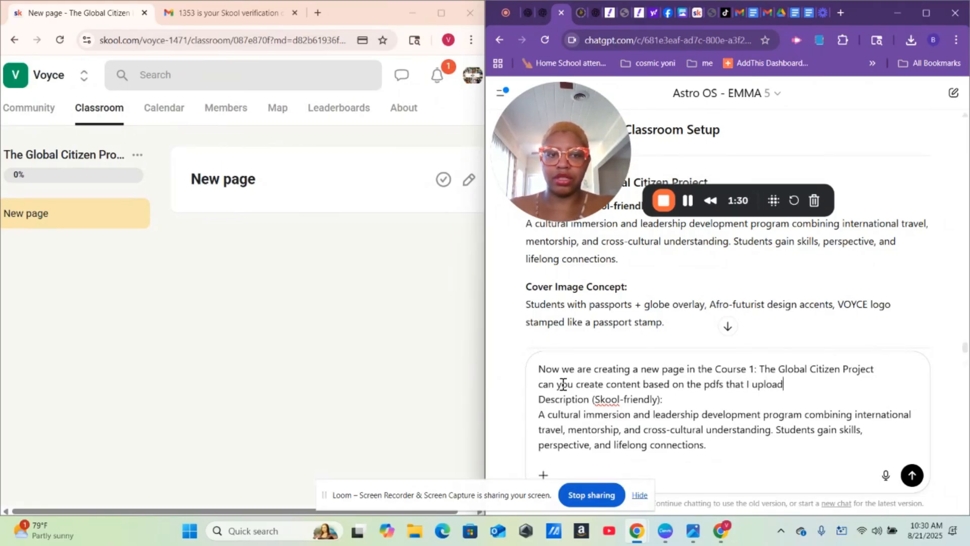
type("ed before")
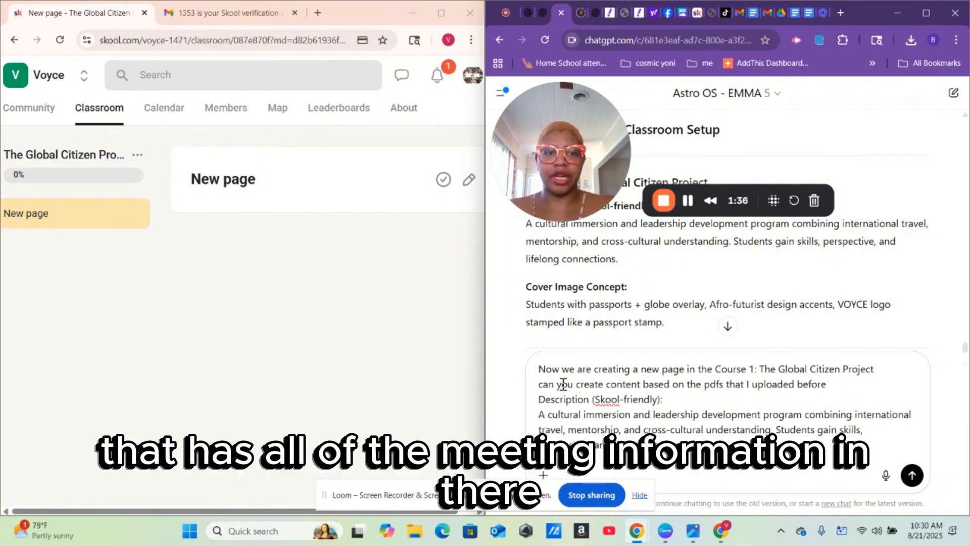
key("Return")
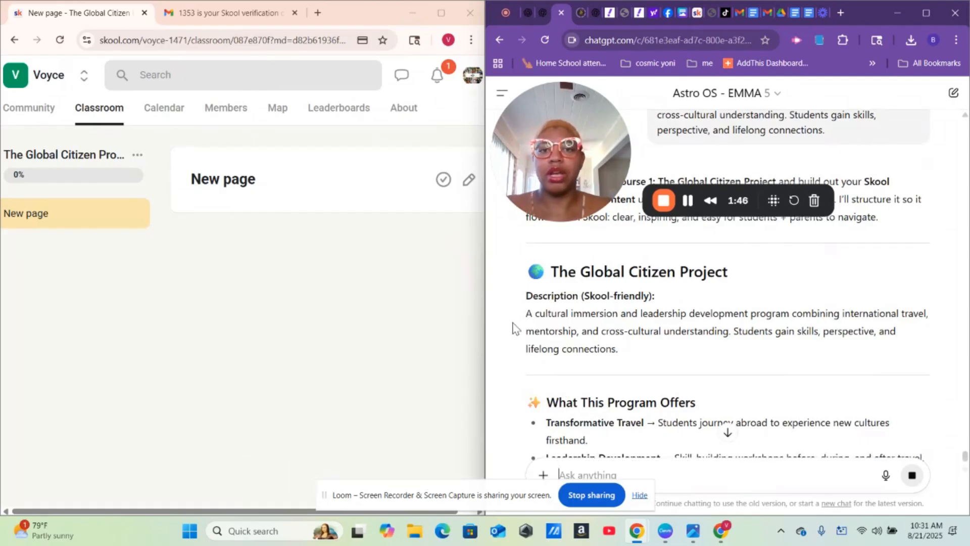
- Open the new Skool page and copy ChatGPT's generated Global Citizen Project page content
left_click(238, 182)
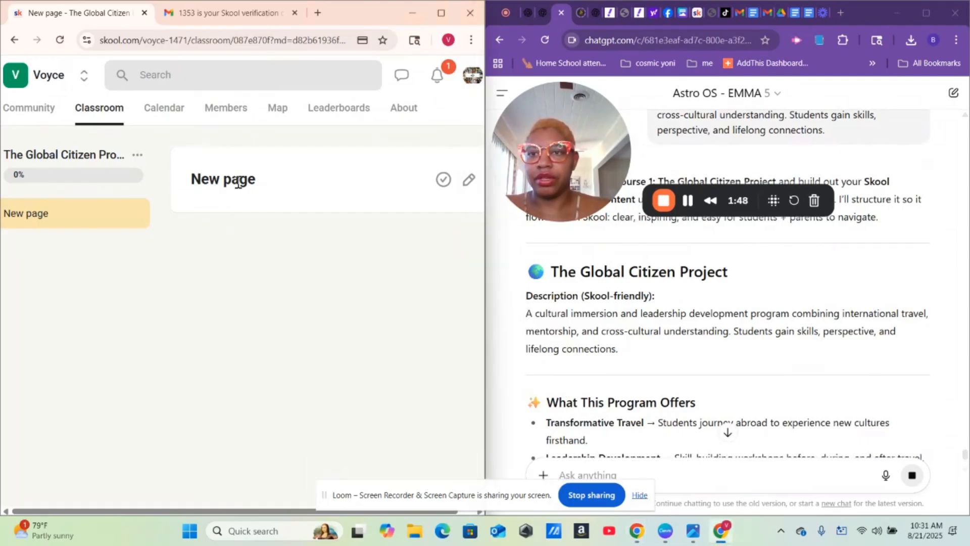
left_click(468, 180)
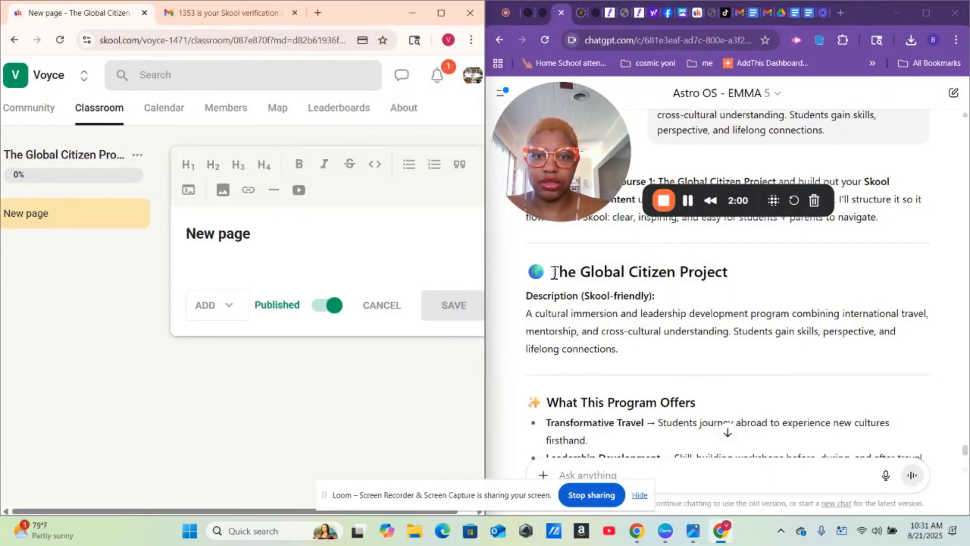
left_click_drag(555, 273, 675, 366)
left_click(701, 386)
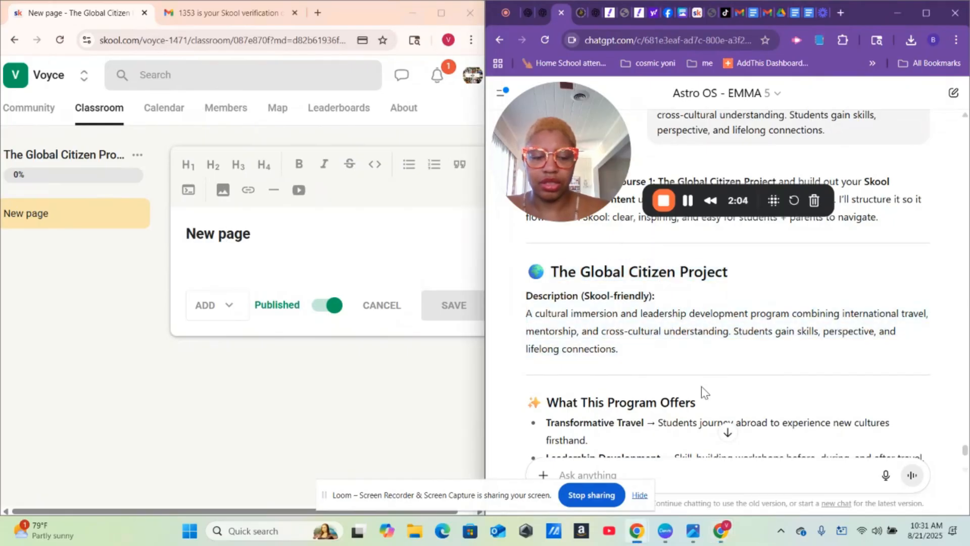
scroll(702, 390, "down", 1)
scroll(704, 389, "down", 2)
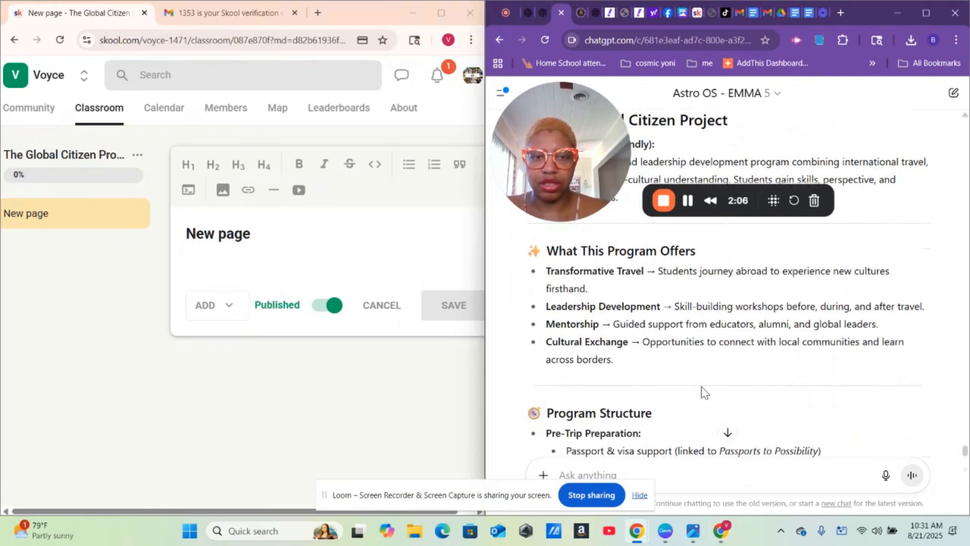
scroll(702, 386, "up", 3)
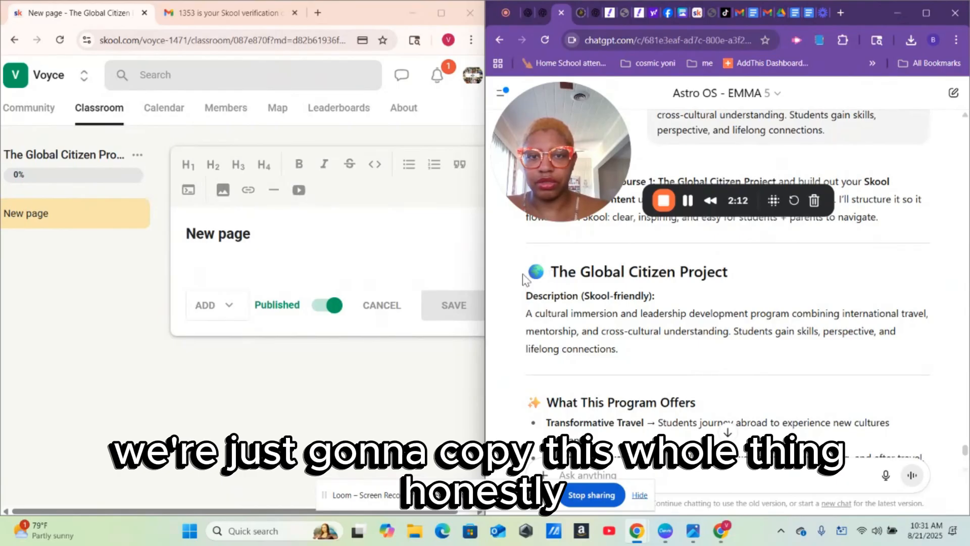
left_click_drag(528, 282, 823, 178)
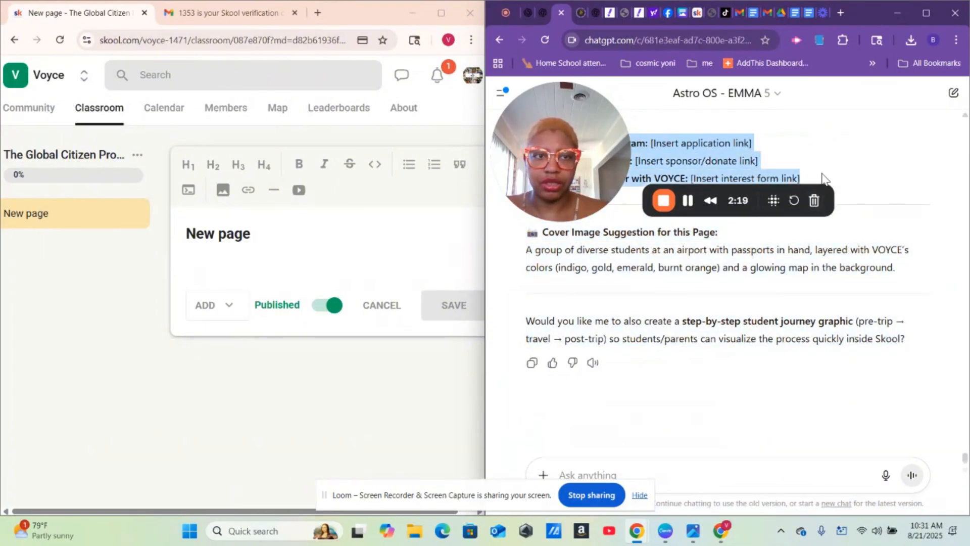
right_click(702, 162)
left_click(573, 178)
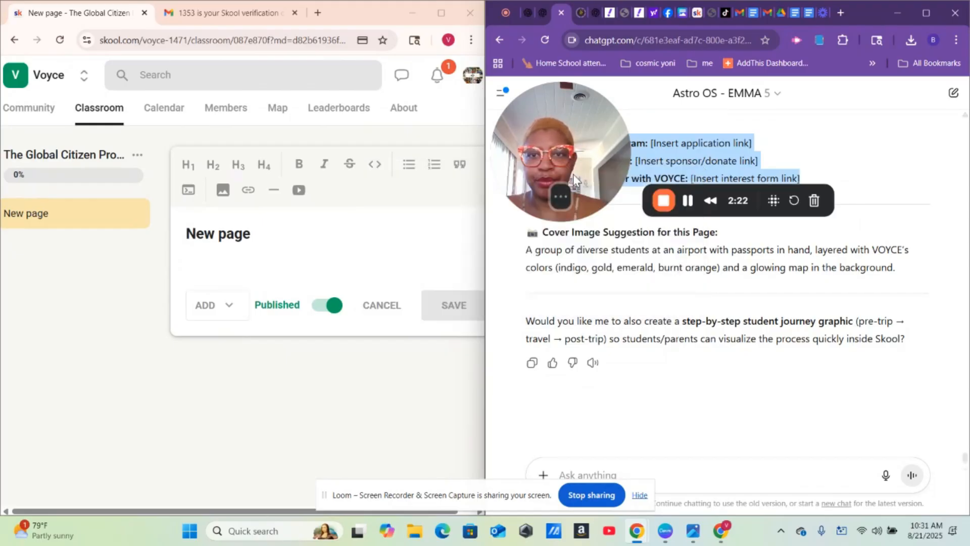
- Paste the ChatGPT text into the page title, then delete the overlong title
triple_click(202, 243)
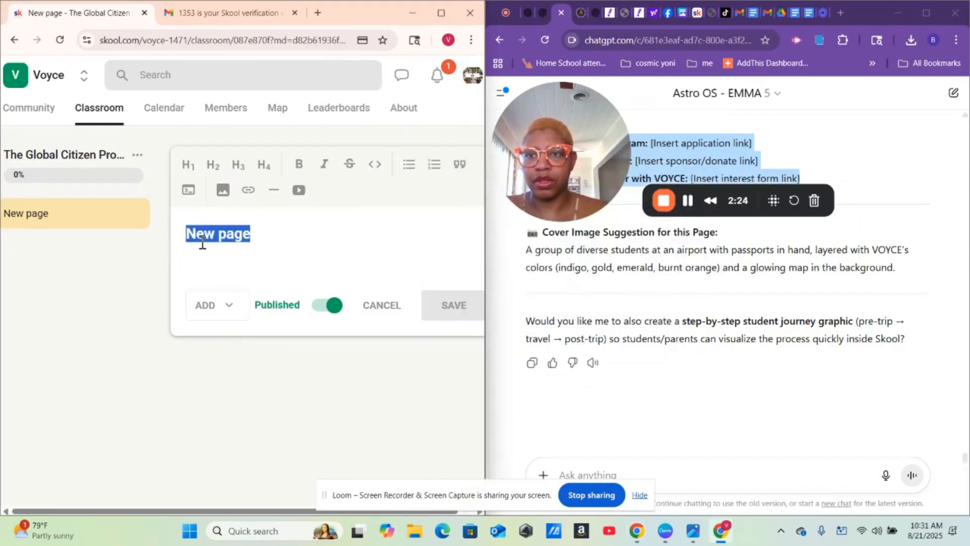
right_click(202, 243)
left_click(257, 295)
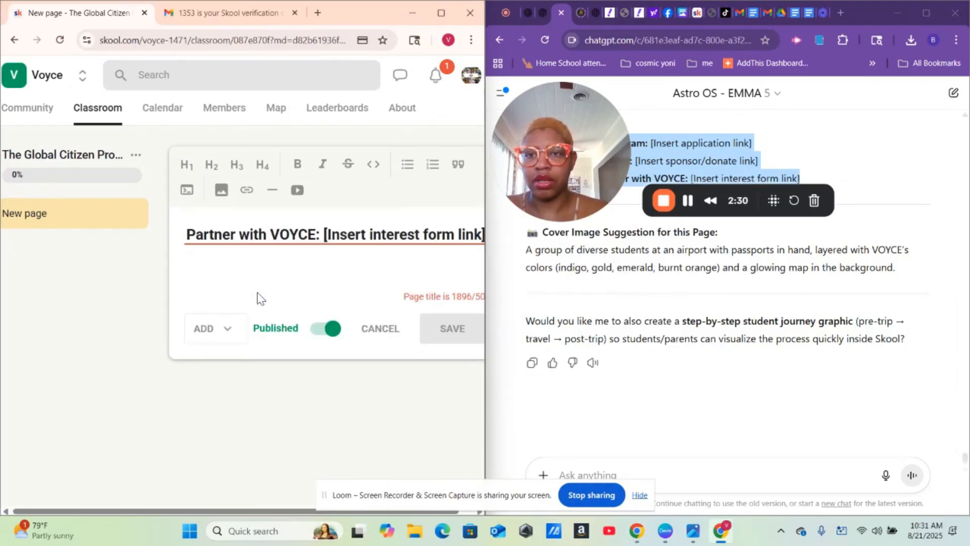
left_click(312, 248)
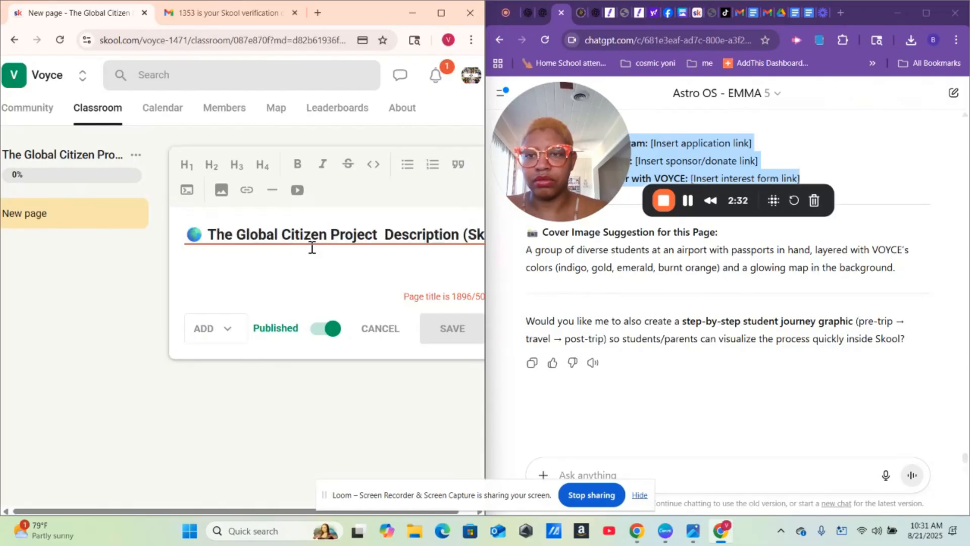
triple_click(319, 234)
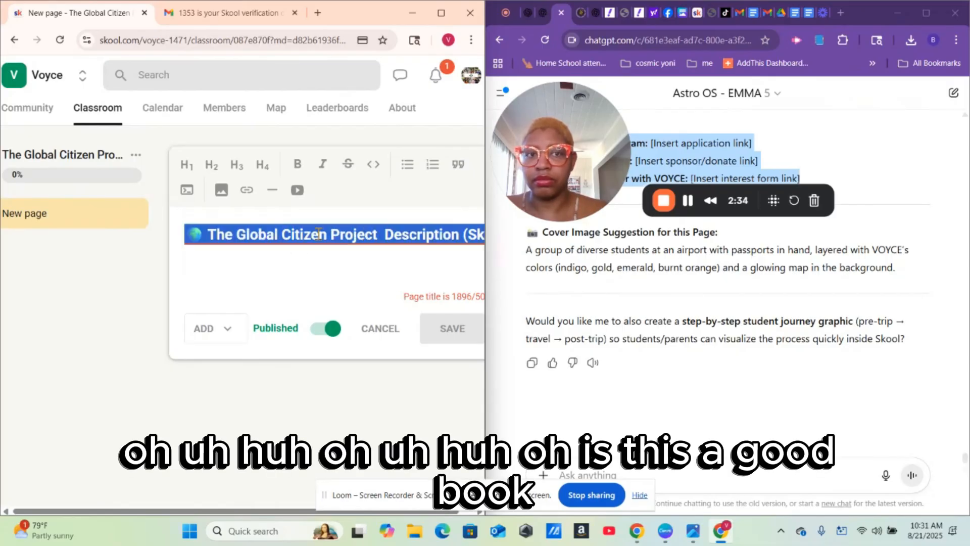
key("BackSpace")
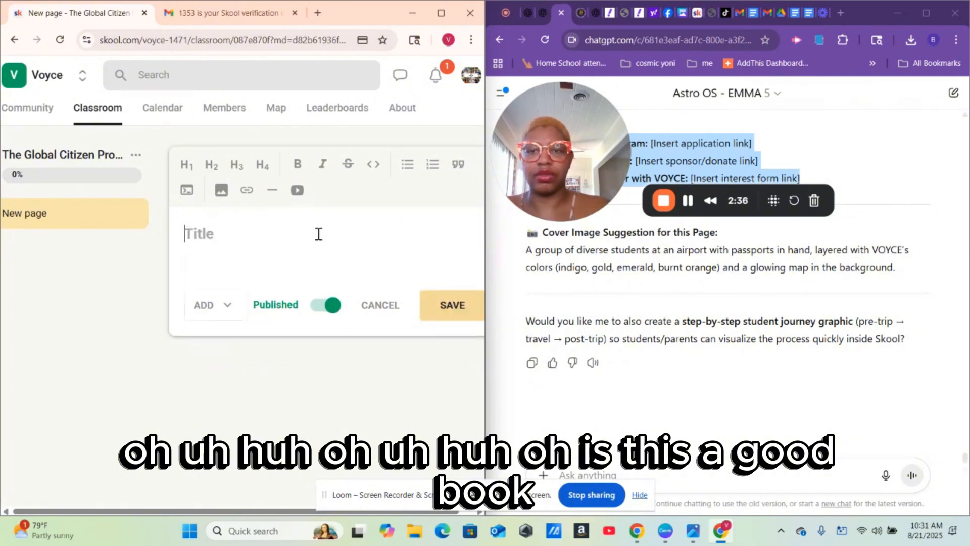
- Copy the heading 'The Global Citizen Project' from the ChatGPT reply
left_click(643, 268)
scroll(643, 268, "up", 3)
scroll(643, 270, "up", 6)
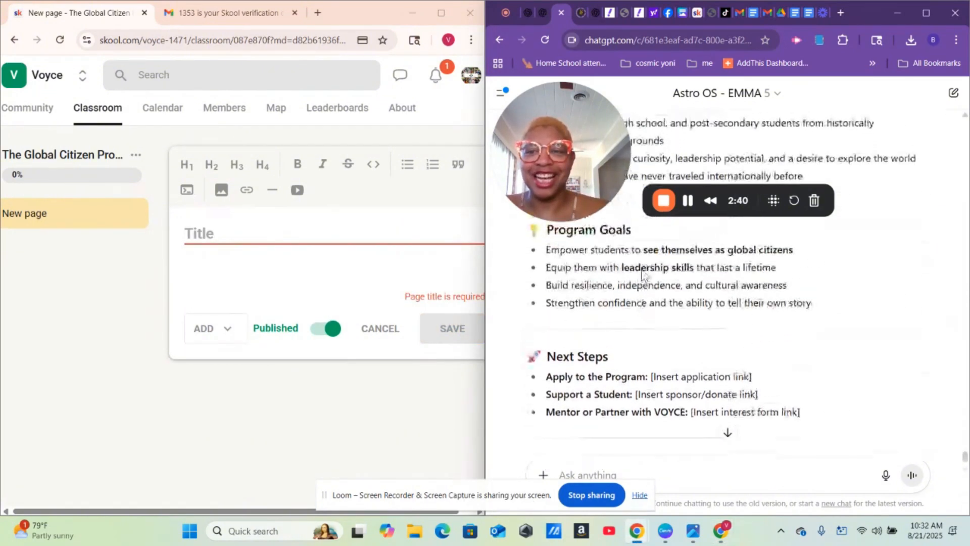
scroll(642, 270, "up", 7)
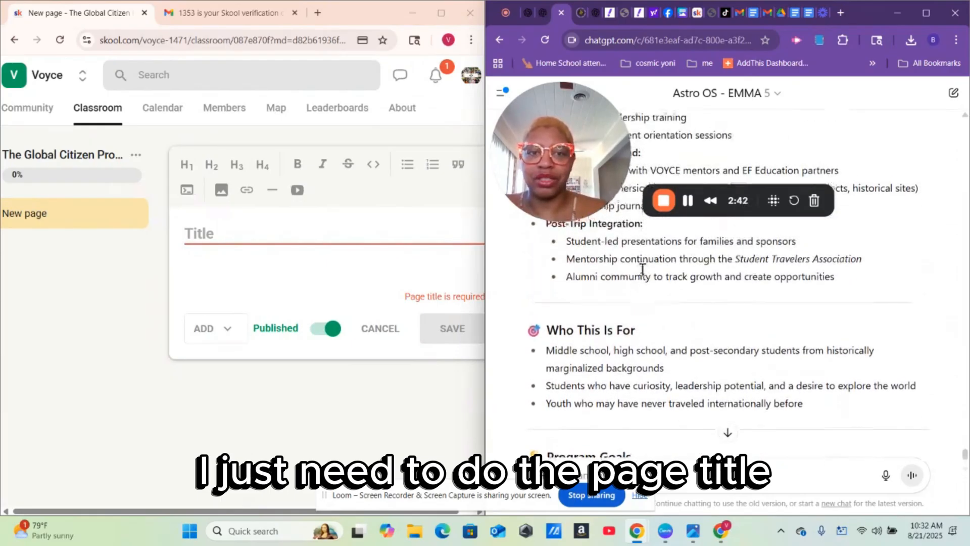
scroll(642, 273, "up", 5)
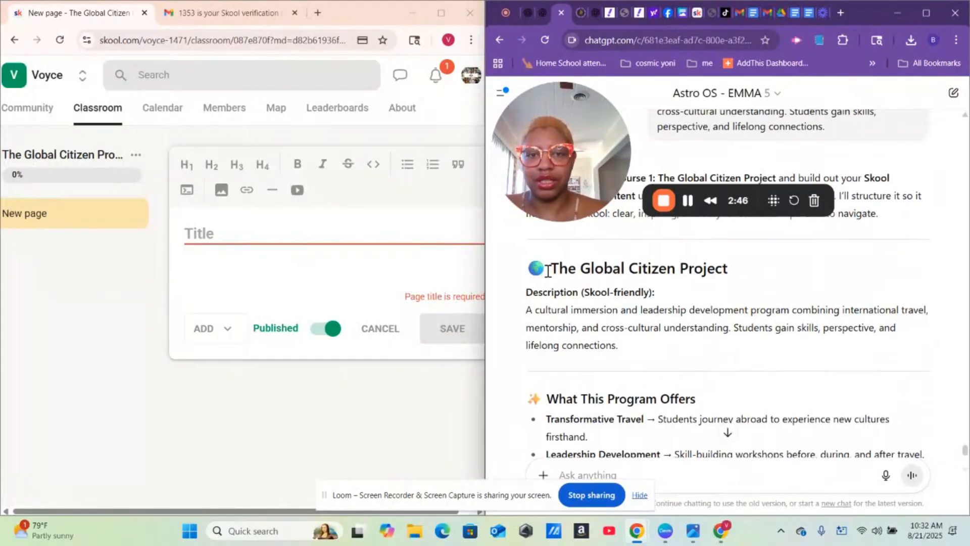
left_click_drag(553, 270, 735, 282)
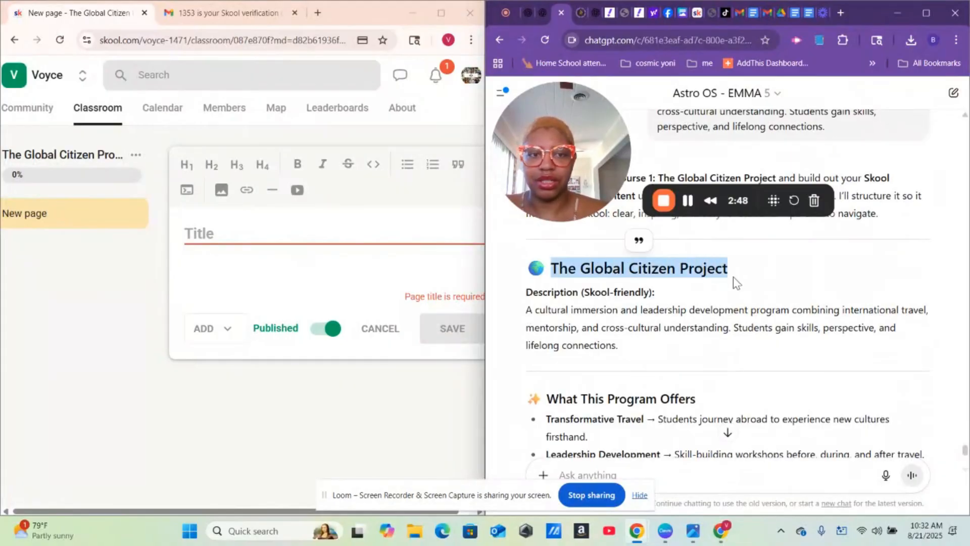
right_click(684, 276)
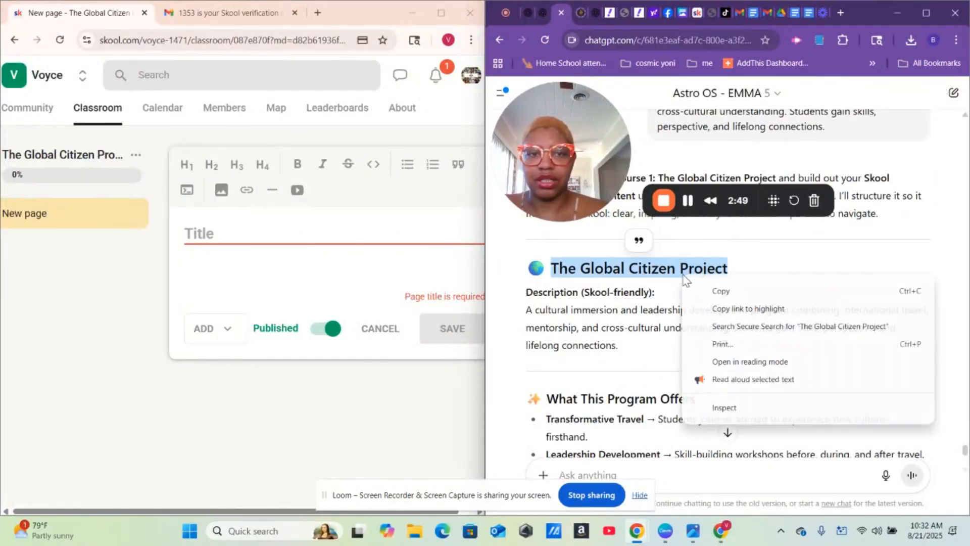
left_click(727, 293)
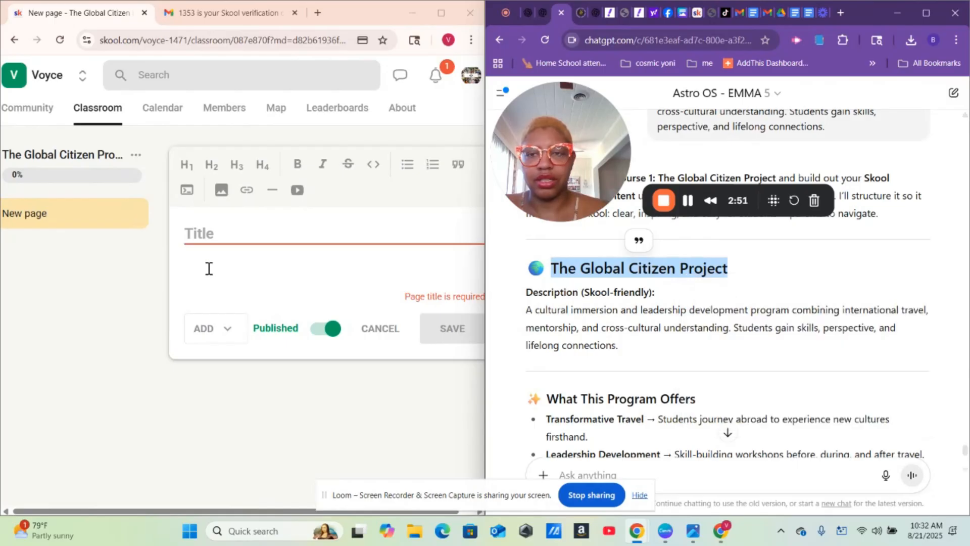
- Paste 'The Global Citizen Project' as the lesson title and save the page
left_click(245, 238)
right_click(245, 237)
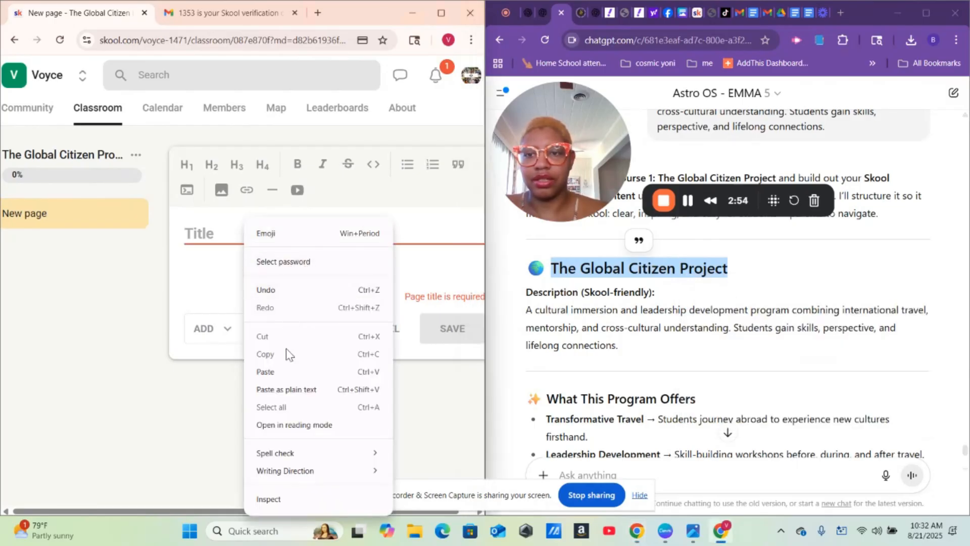
left_click(282, 374)
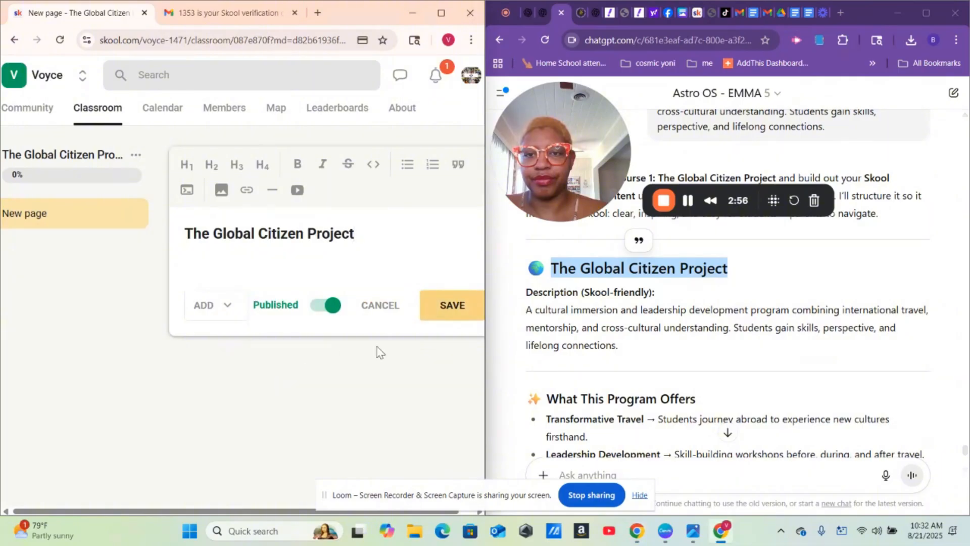
left_click(453, 310)
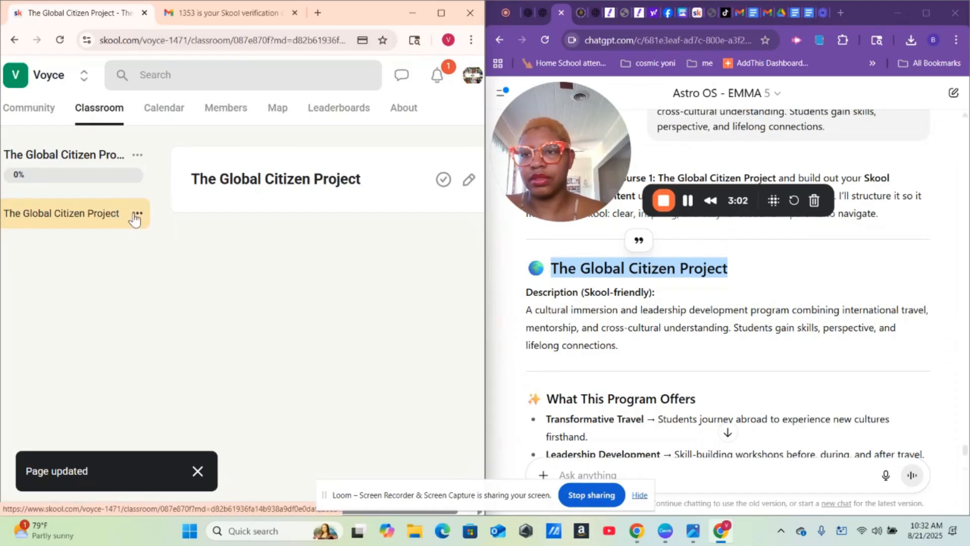
left_click(136, 215)
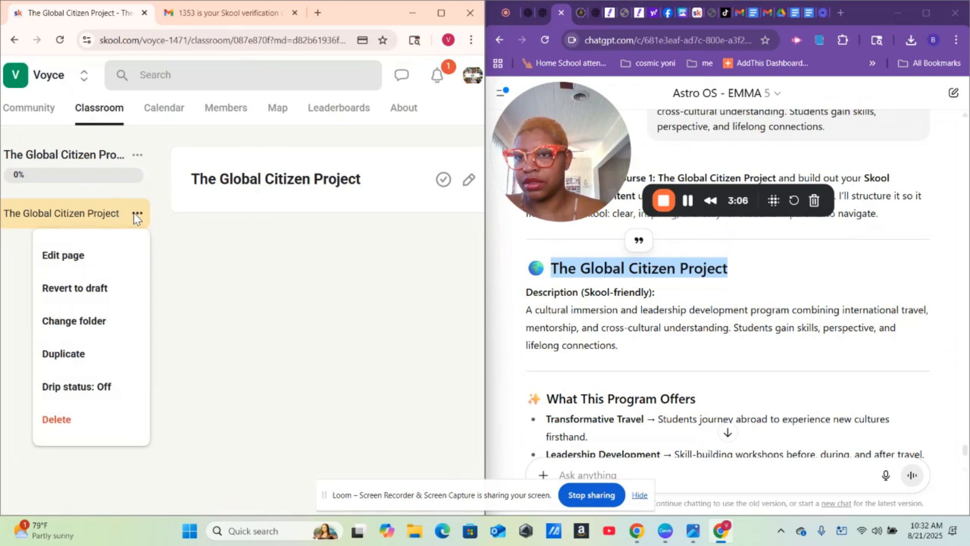
- Reopen The Global Citizen Project course from Classroom in a maximized window and show the lesson's options
left_click(231, 259)
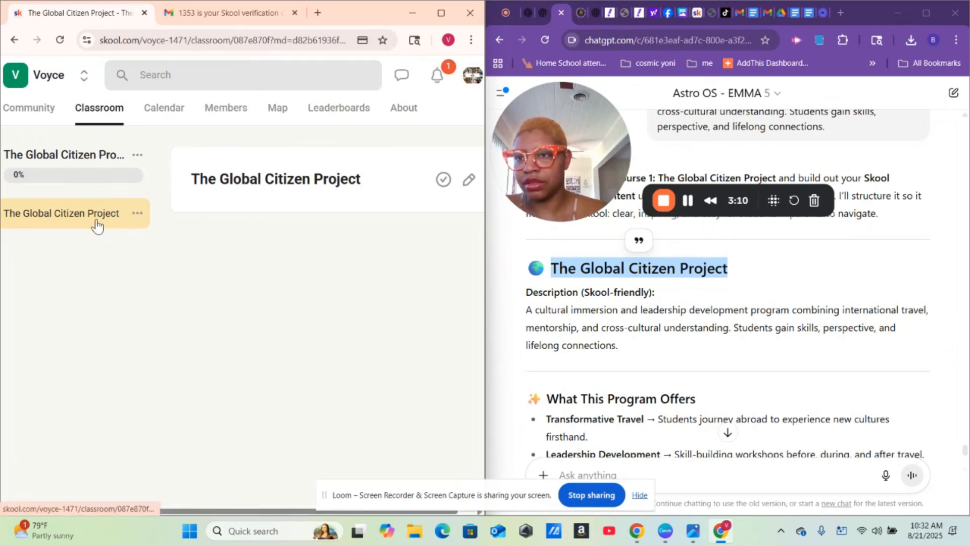
left_click(138, 213)
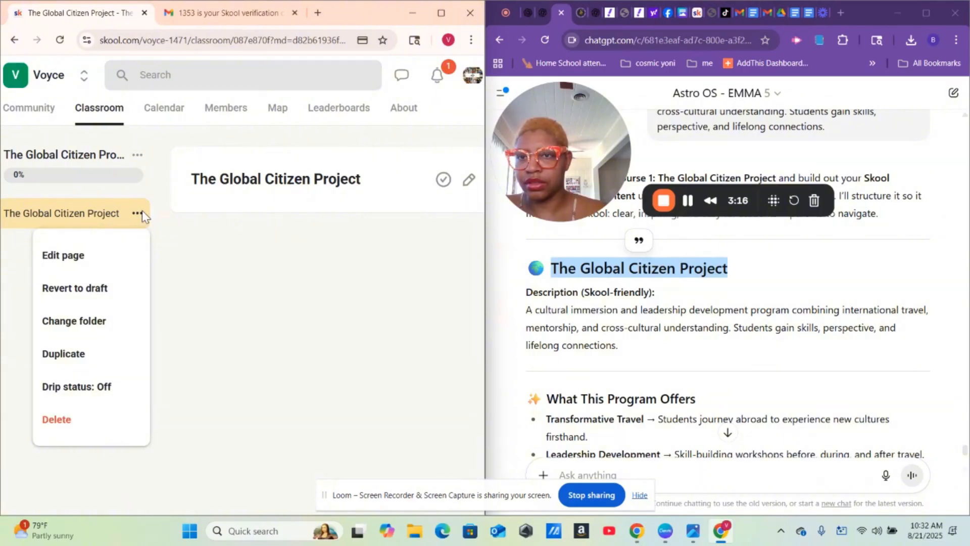
left_click(106, 116)
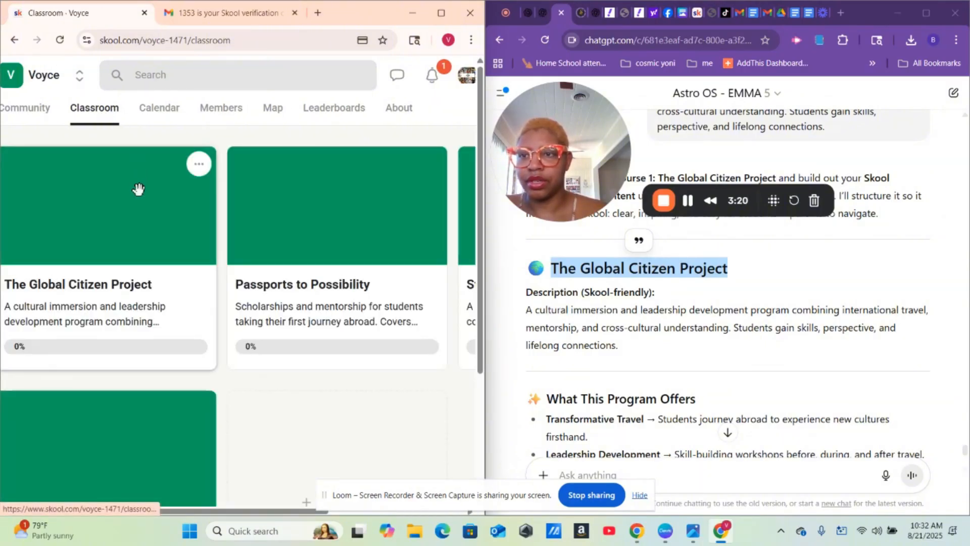
left_click(134, 222)
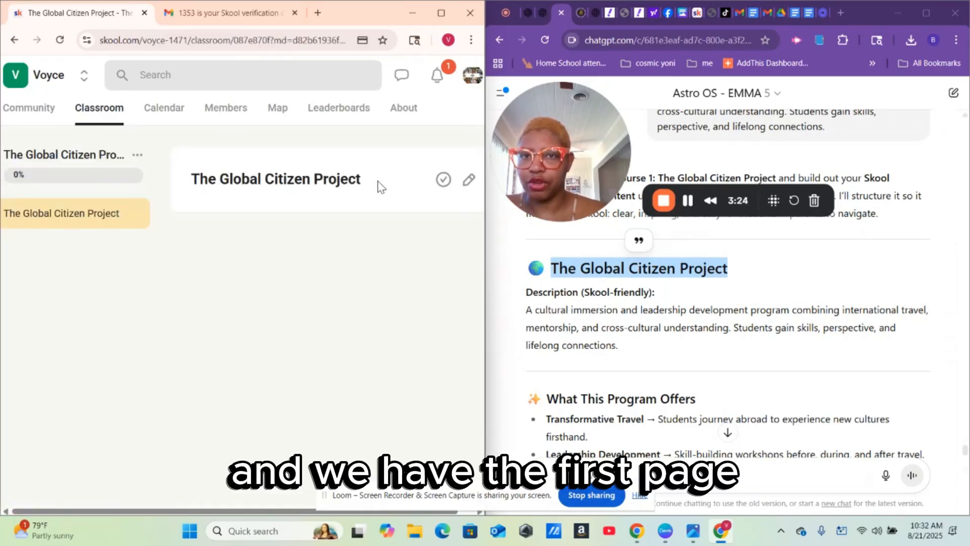
left_click(441, 13)
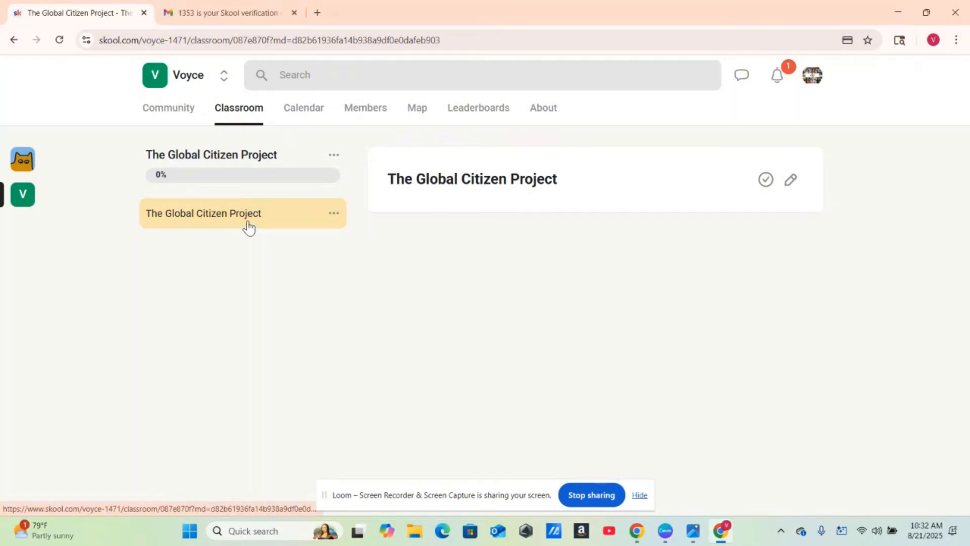
left_click(336, 214)
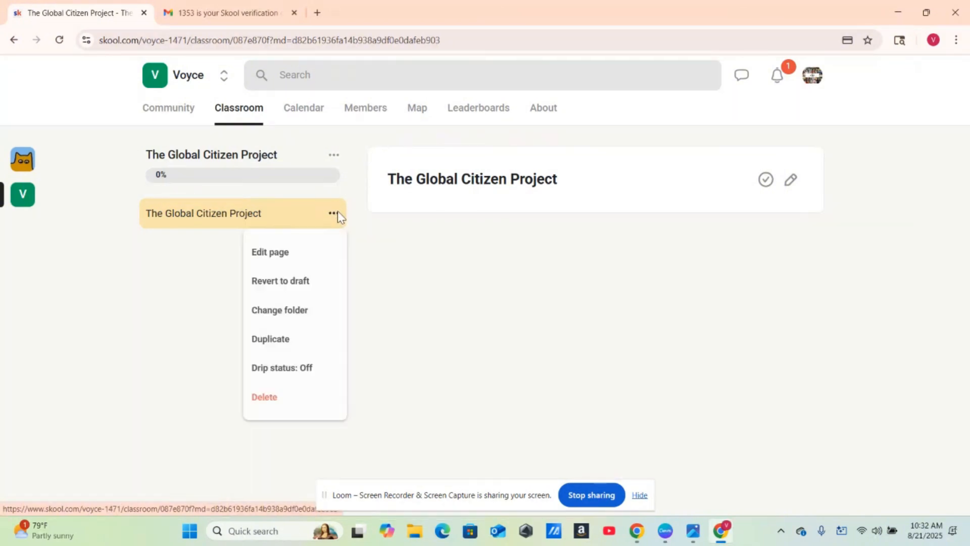
- Edit The Global Citizen Project lesson, glance at the ADD options, then return to the ChatGPT window
left_click(275, 257)
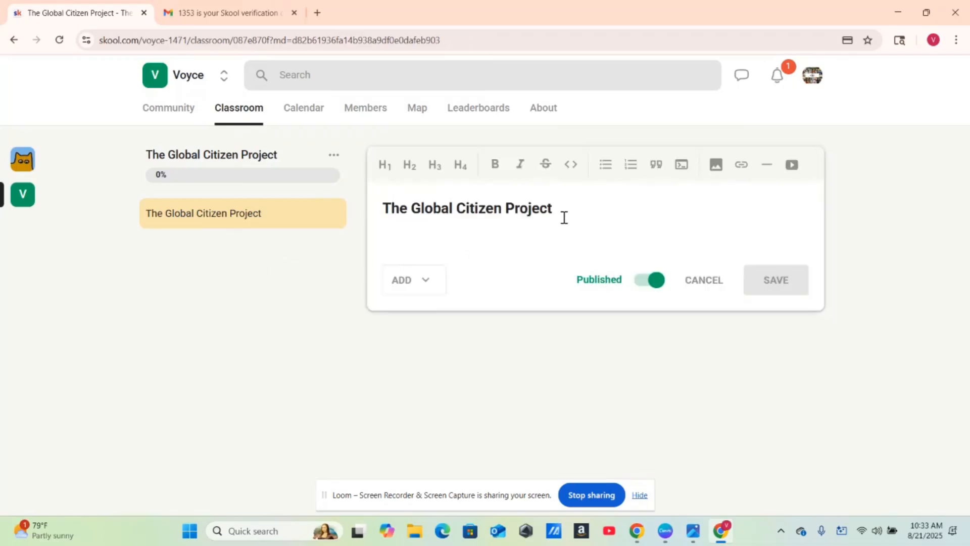
left_click(425, 284)
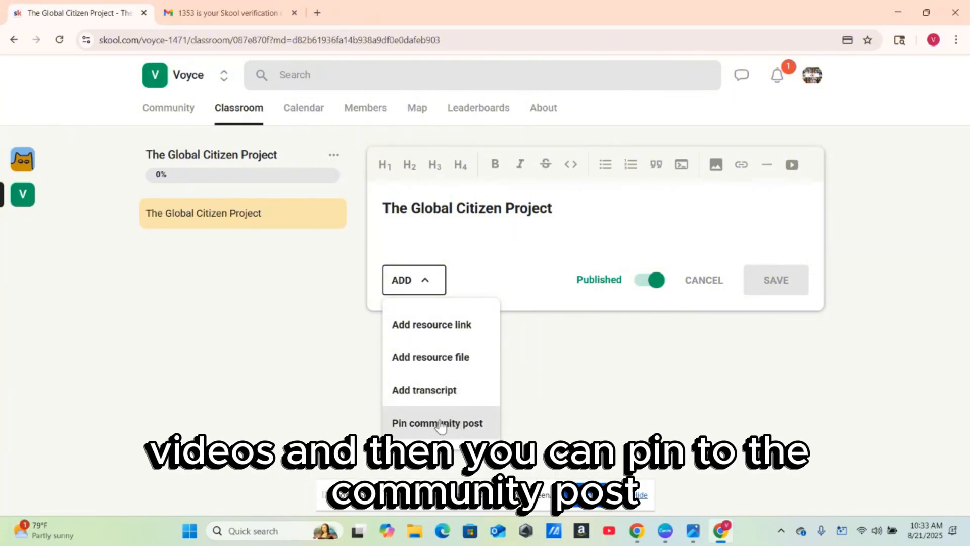
left_click(512, 410)
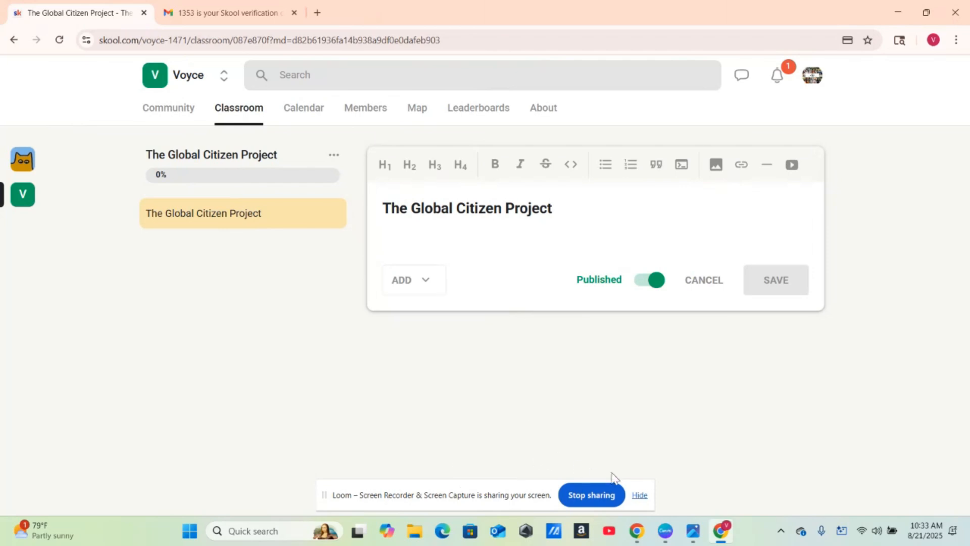
mouse_move(720, 535)
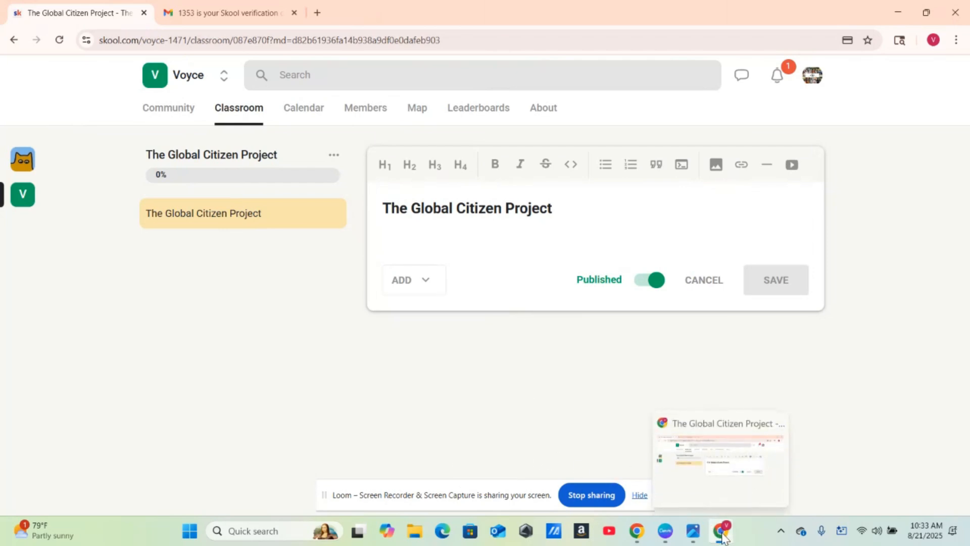
mouse_move(646, 532)
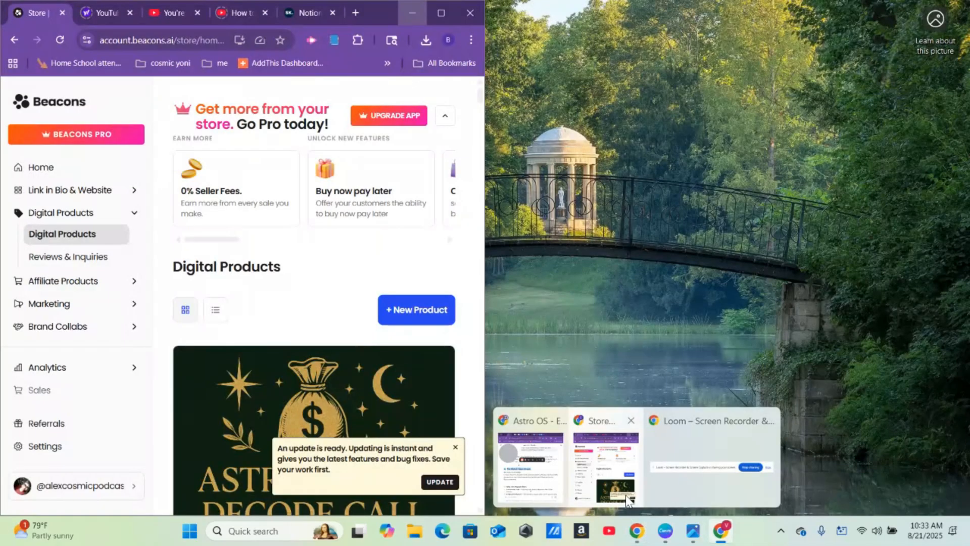
left_click(628, 500)
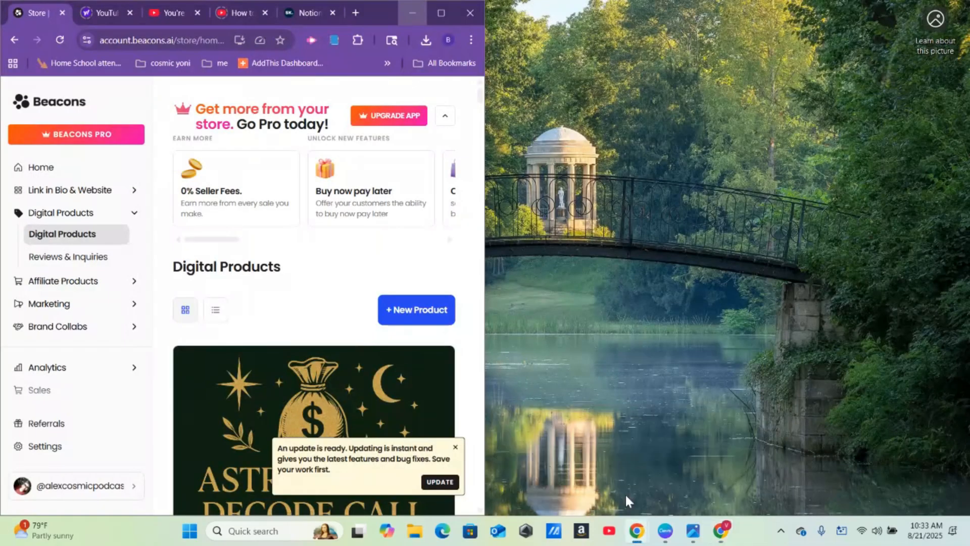
mouse_move(634, 540)
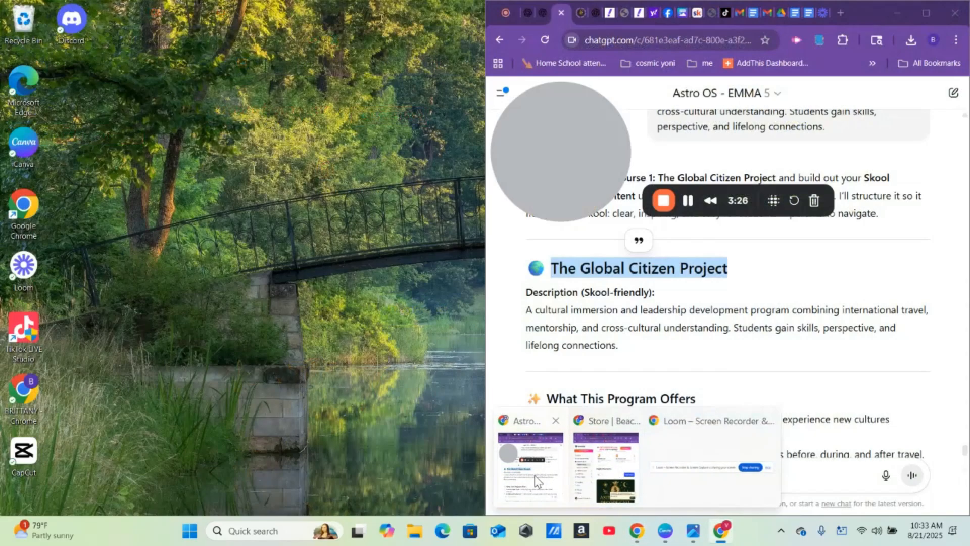
- Try selecting parts of the Global Citizen Project reply, abandoning the copy
left_click(534, 475)
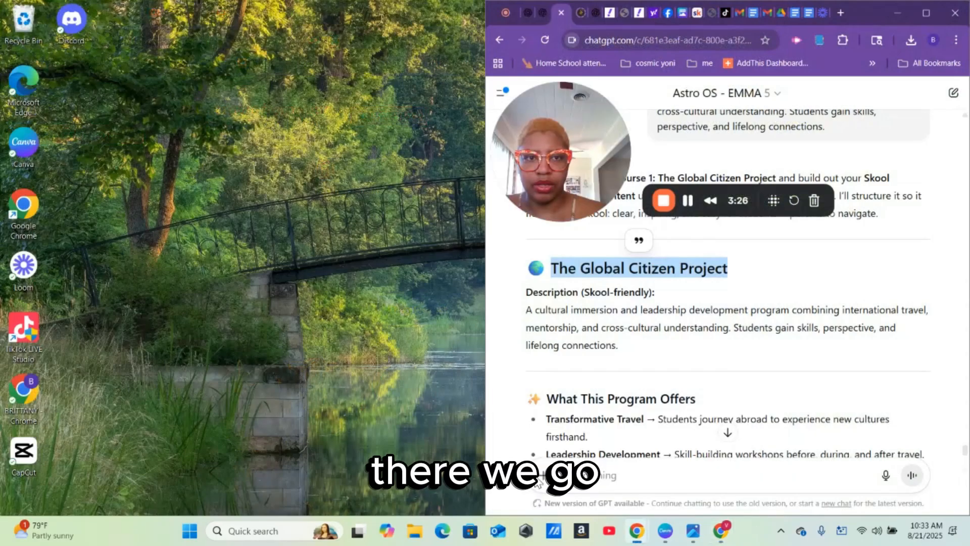
left_click(688, 202)
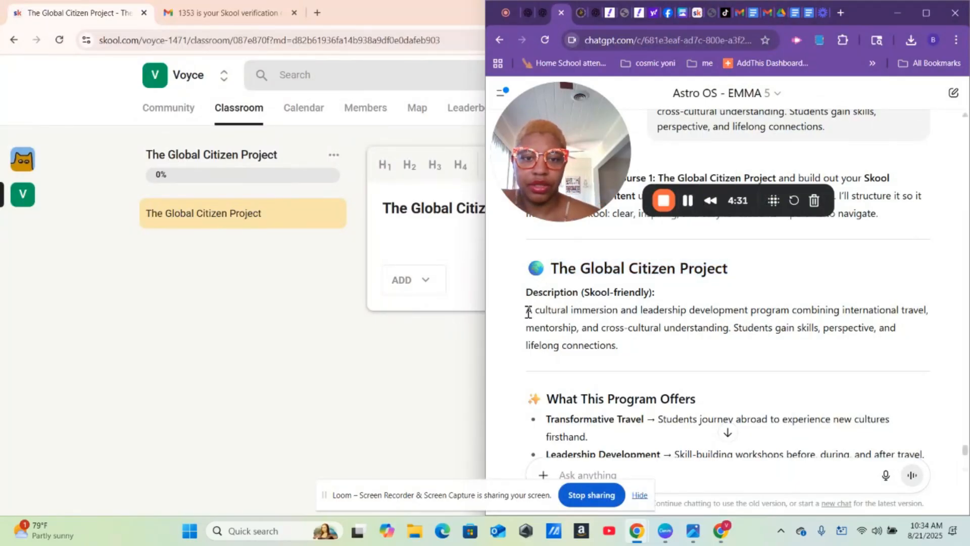
left_click_drag(528, 312, 848, 180)
left_click(703, 158)
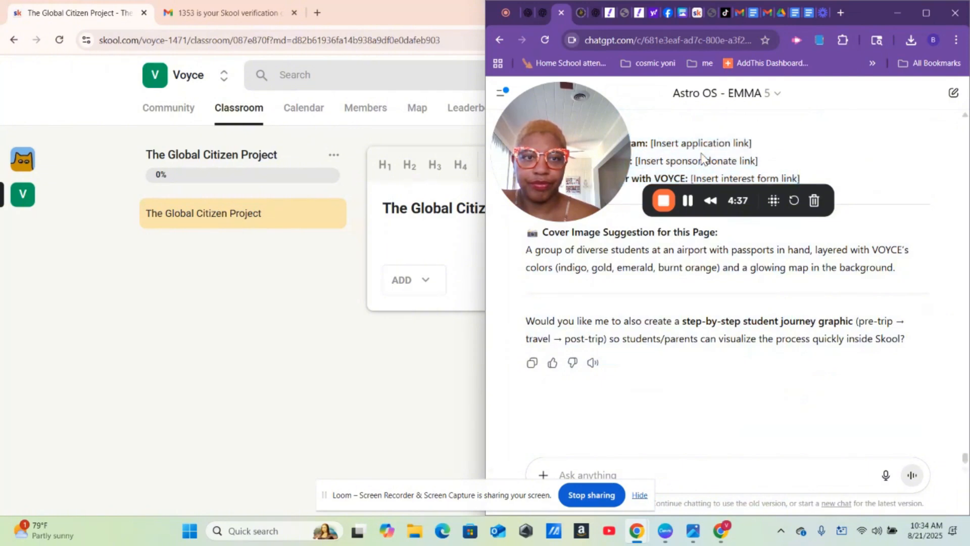
right_click(702, 159)
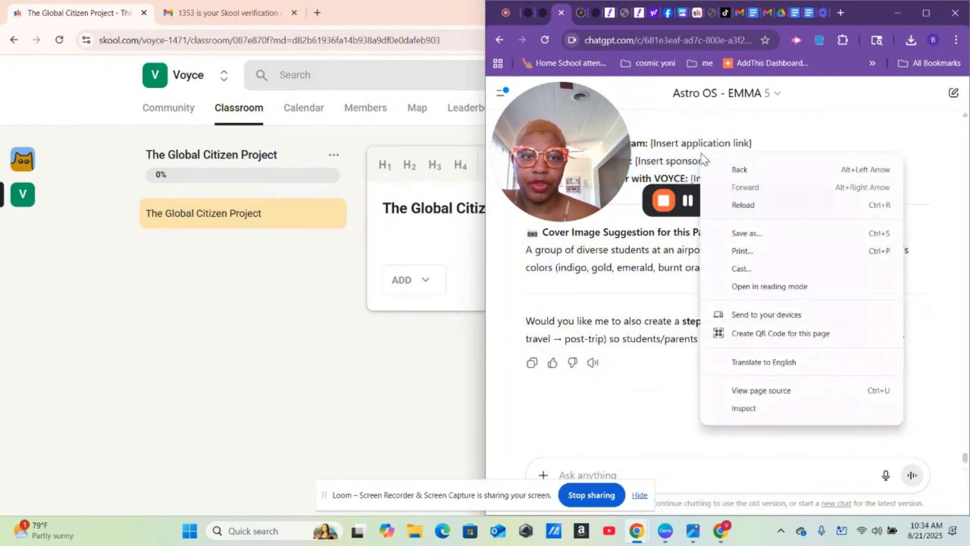
triple_click(820, 133)
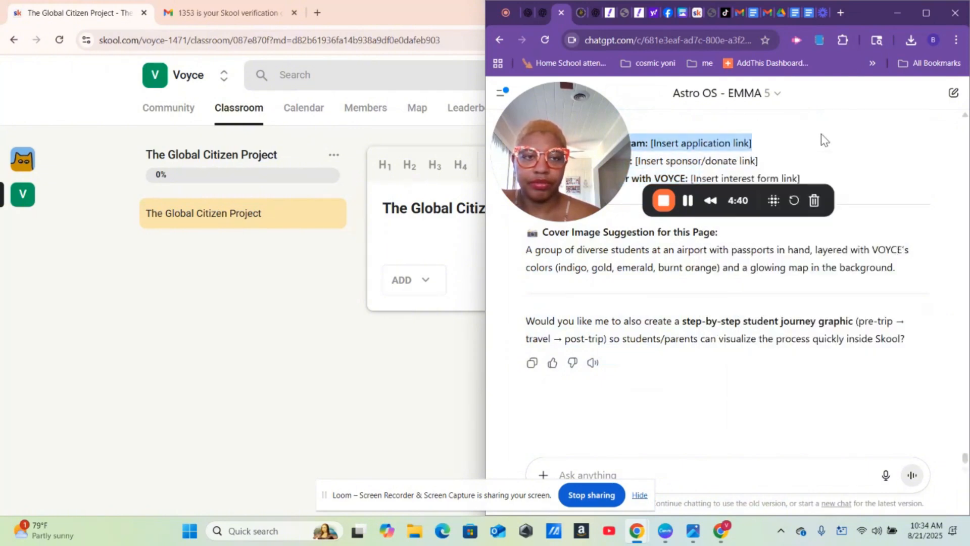
right_click(721, 144)
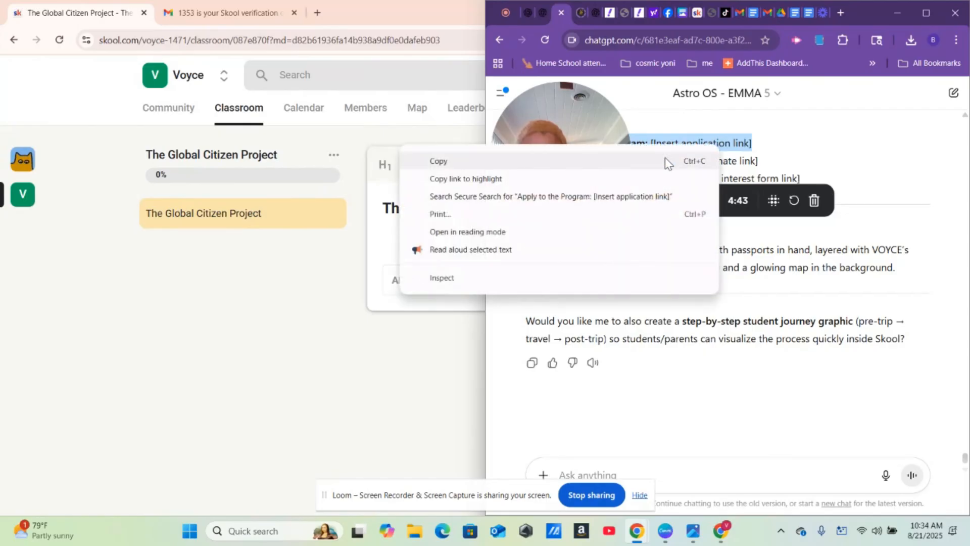
key("Up")
key("Up")
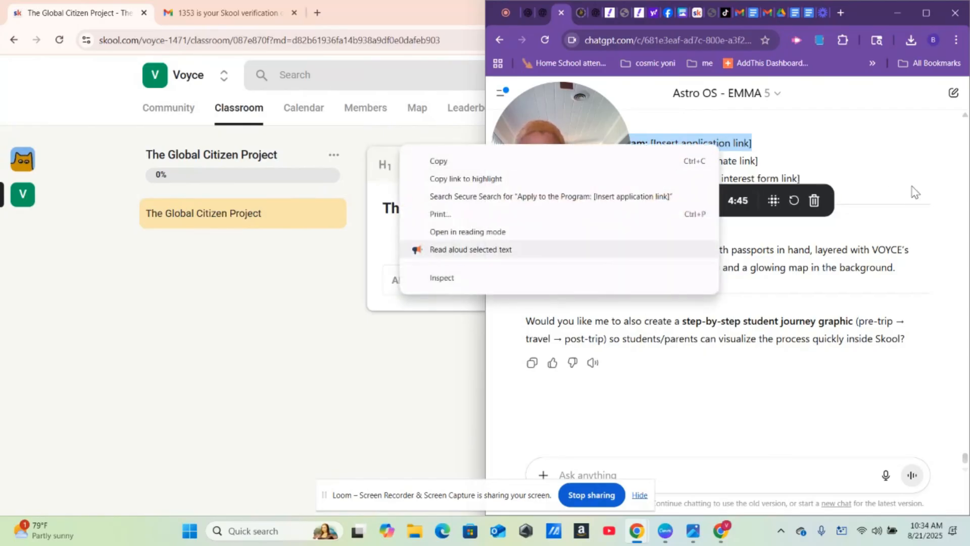
key("Escape")
- Copy the reply from its description through the Next Steps links
scroll(908, 149, "up", 2)
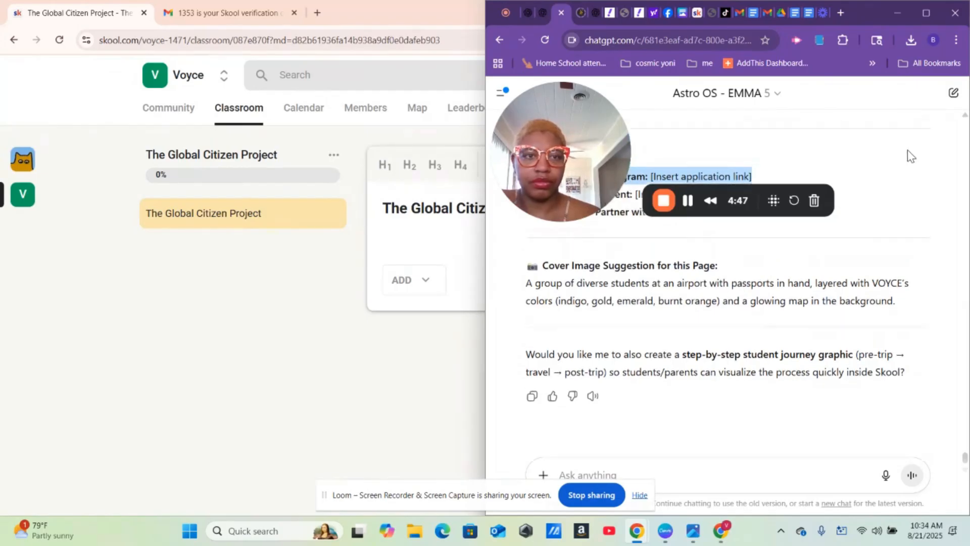
scroll(908, 150, "up", 8)
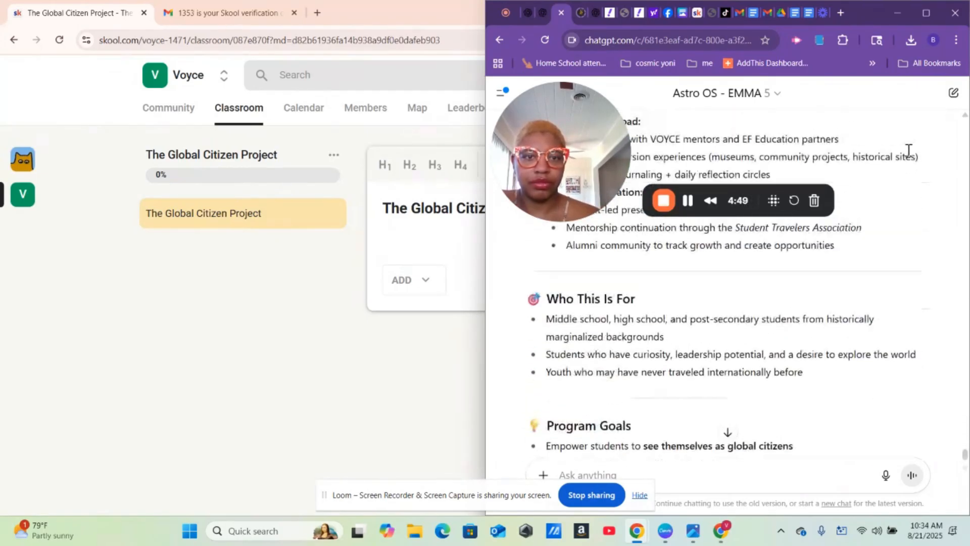
scroll(909, 155, "up", 7)
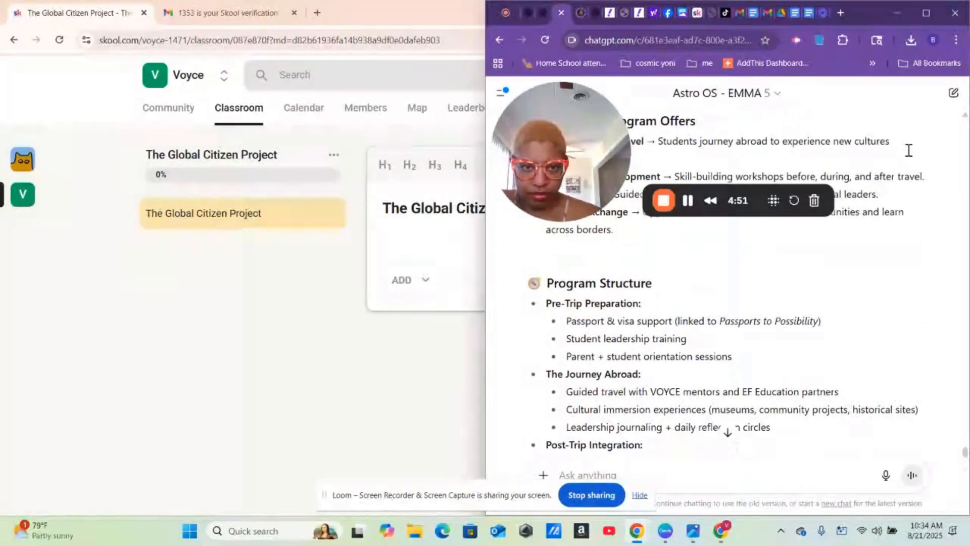
scroll(907, 149, "up", 2)
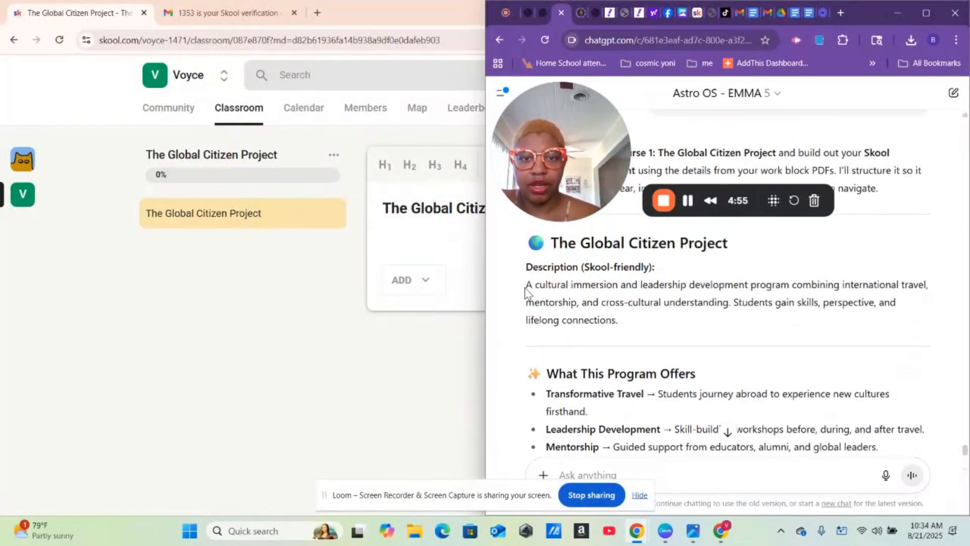
left_click_drag(524, 287, 868, 187)
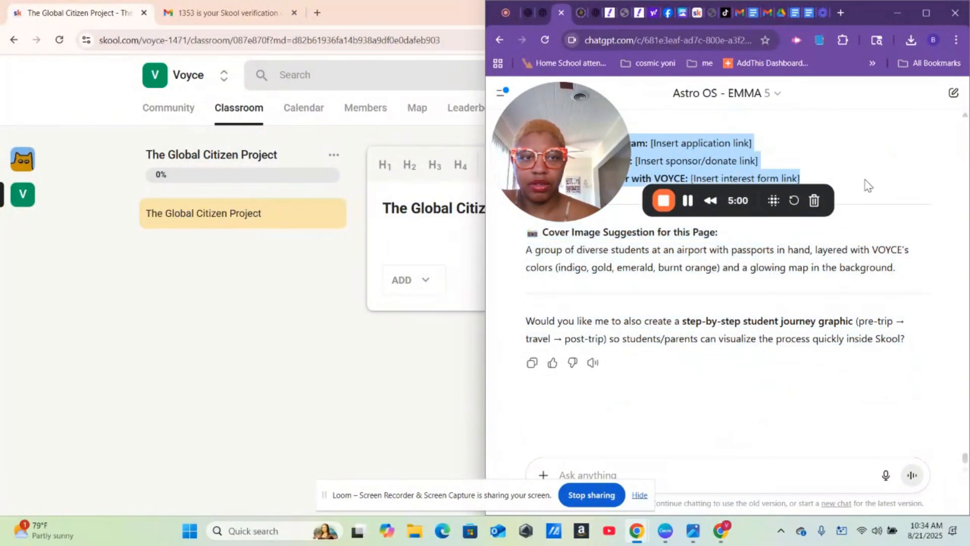
right_click(711, 162)
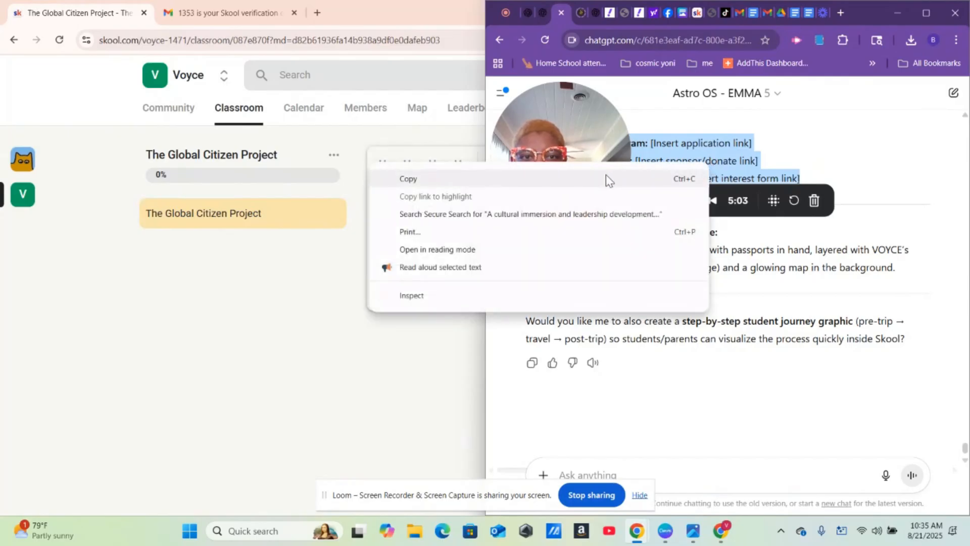
left_click(609, 180)
- Paste the program write-up into the lesson body and save the lesson
left_click(402, 251)
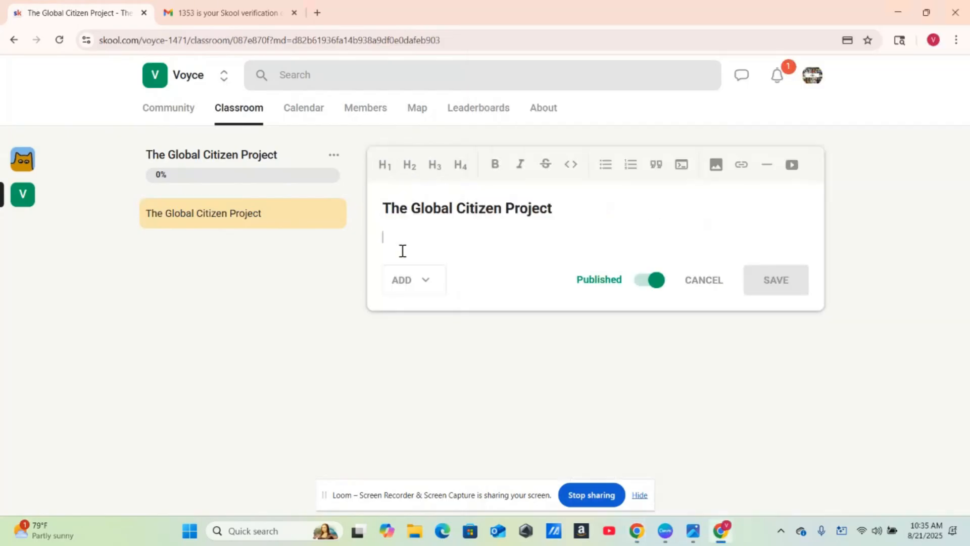
right_click(402, 251)
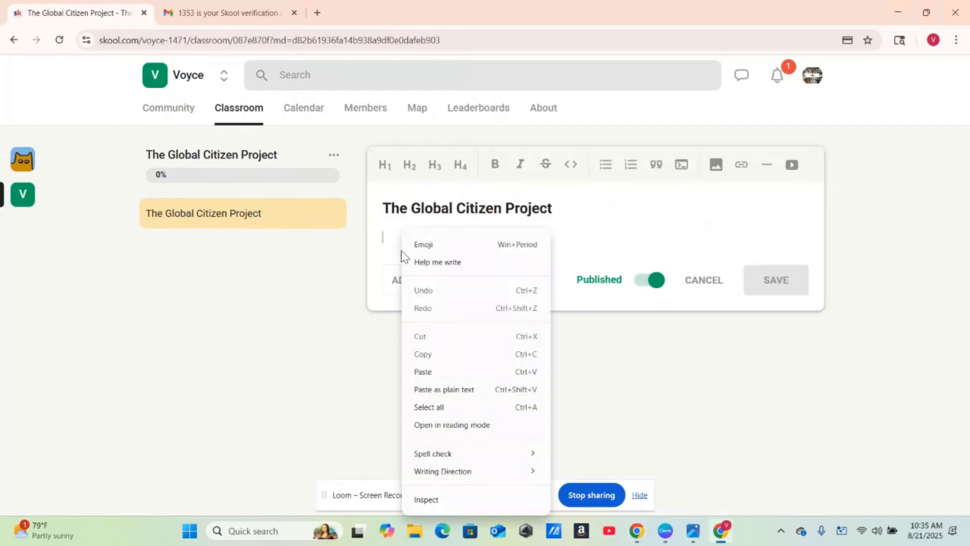
left_click(419, 374)
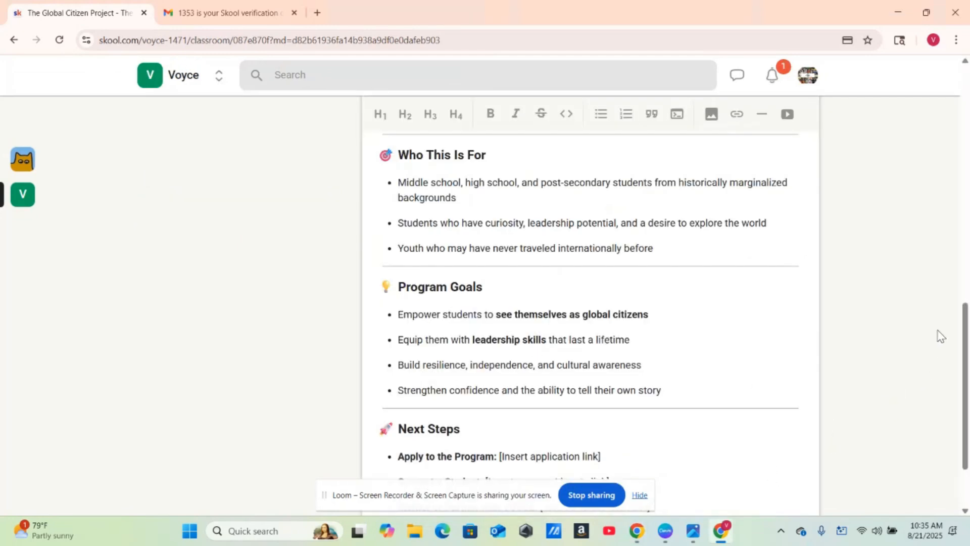
left_click_drag(966, 338, 950, 426)
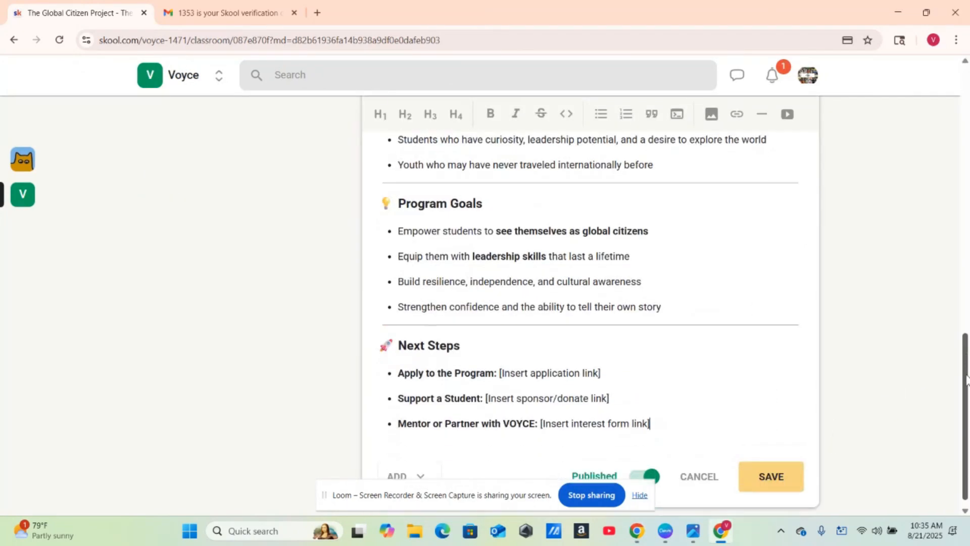
left_click(782, 467)
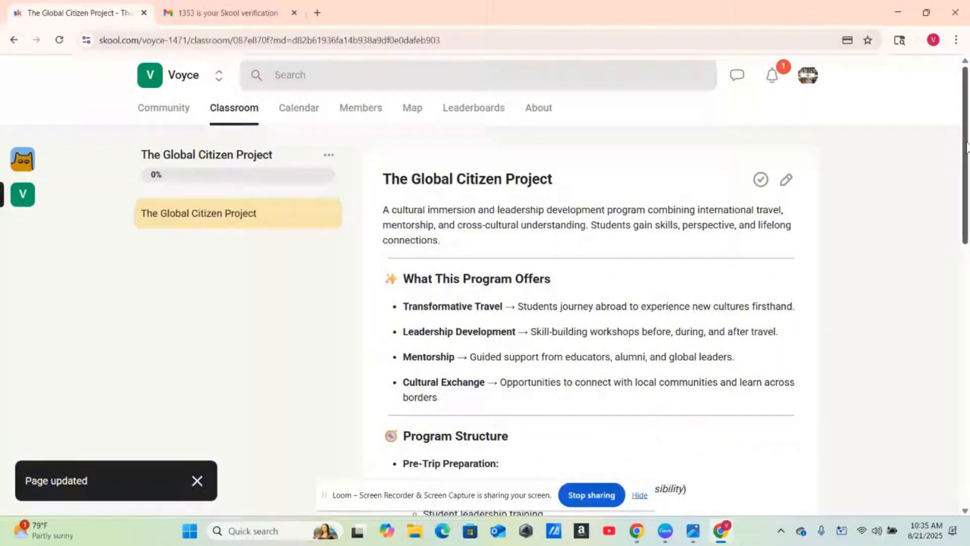
left_click_drag(968, 148, 968, 462)
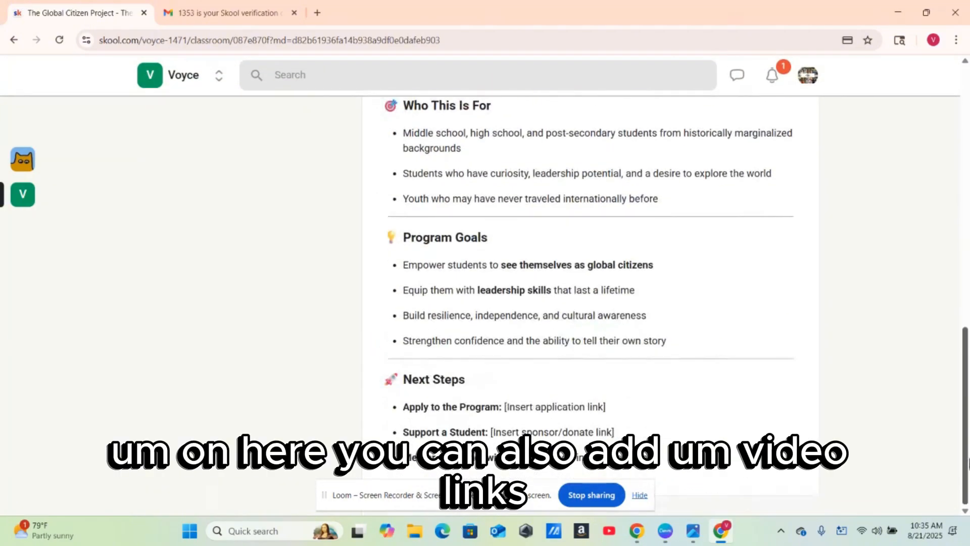
left_click_drag(969, 515, 968, 169)
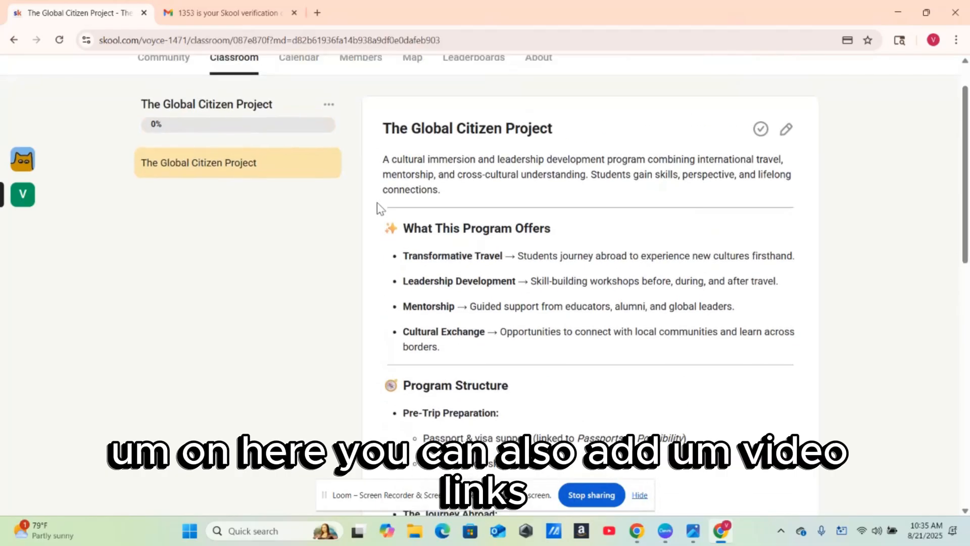
left_click(329, 164)
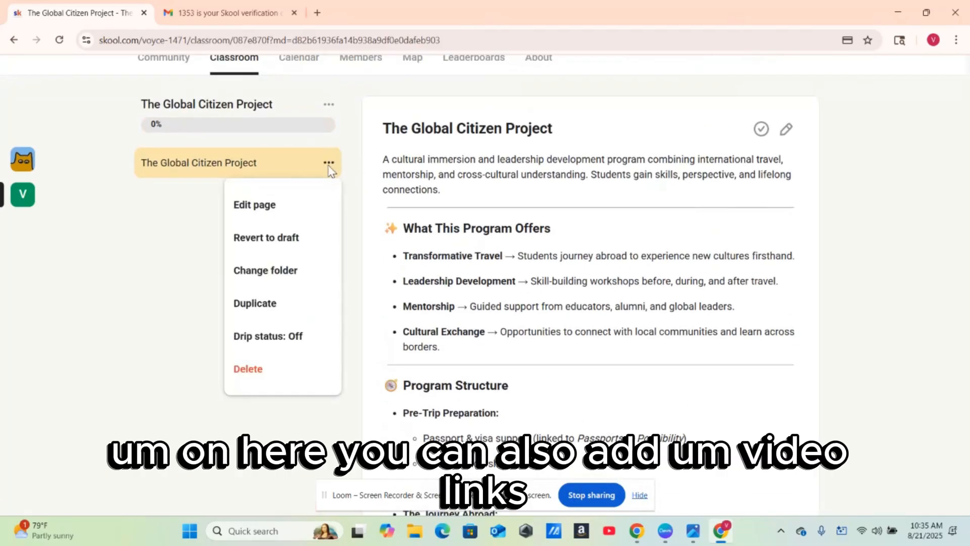
left_click(243, 210)
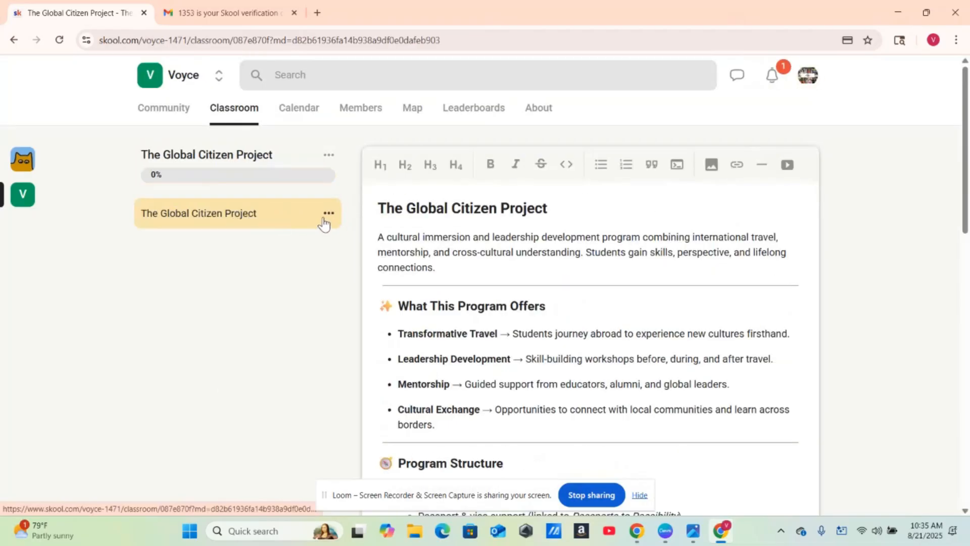
left_click(330, 215)
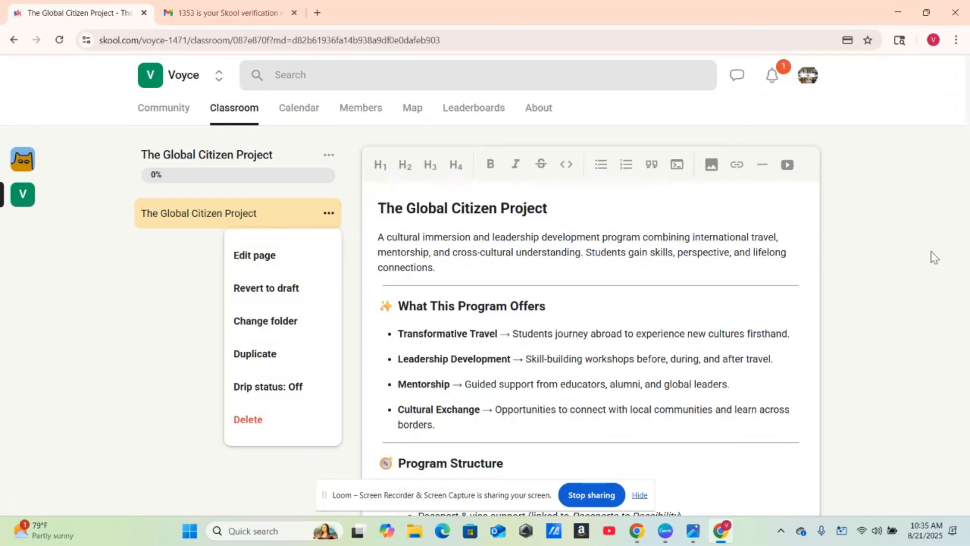
left_click(926, 269)
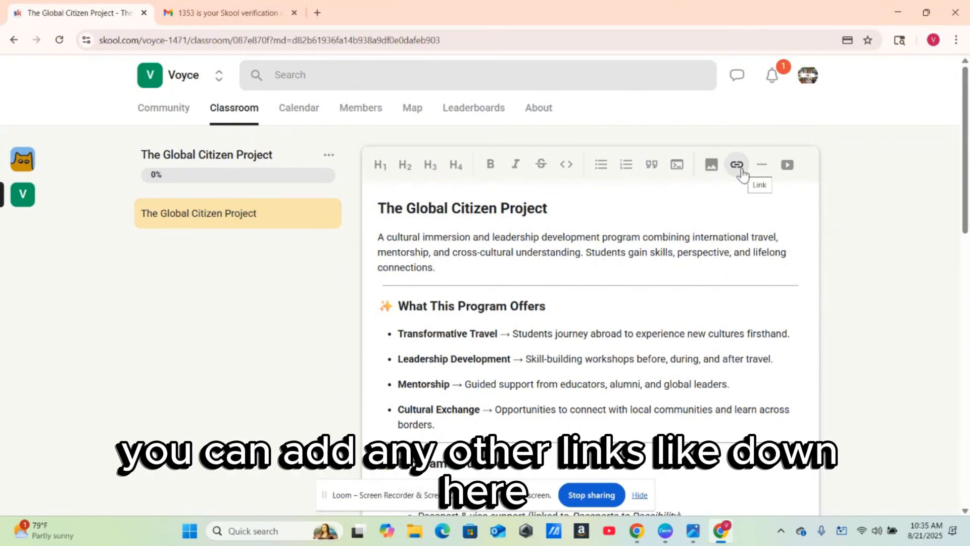
left_click_drag(967, 145, 960, 419)
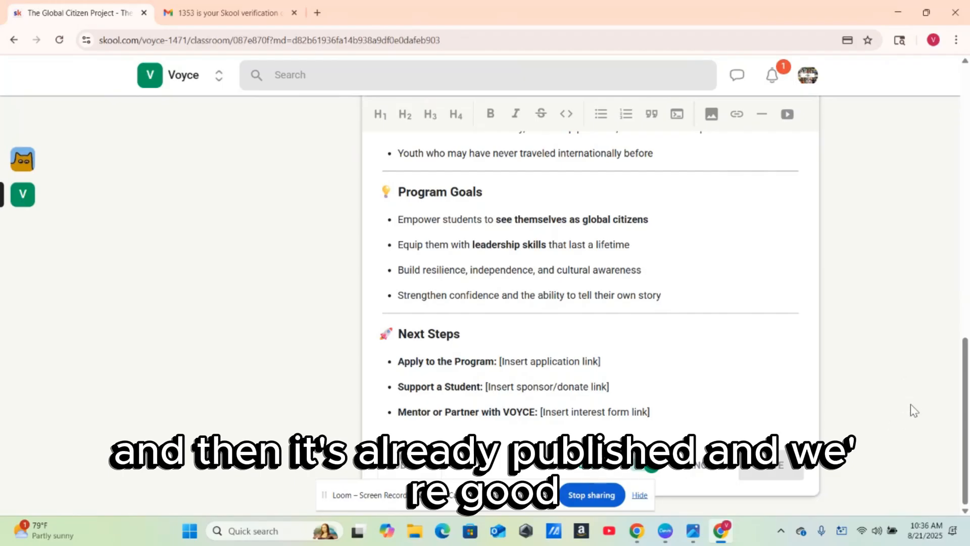
left_click_drag(966, 404, 957, 123)
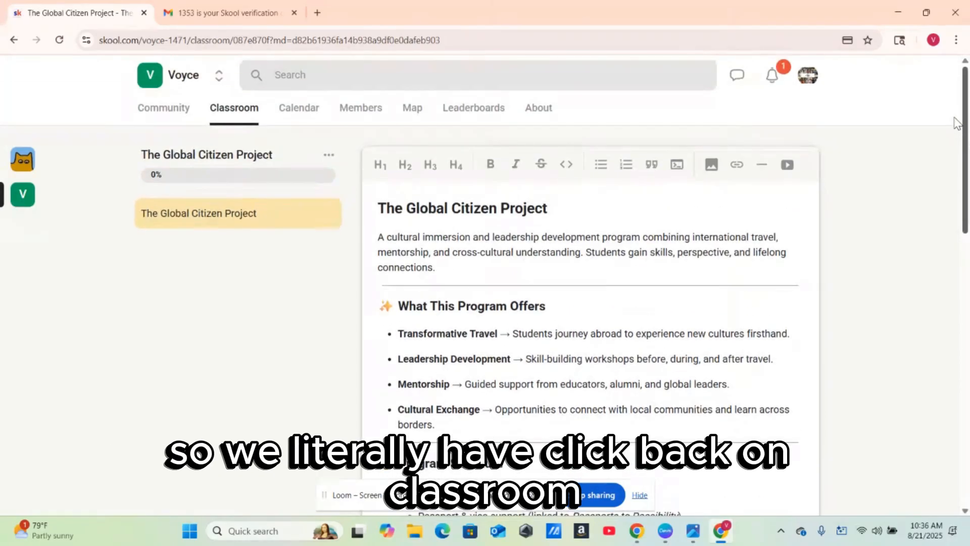
left_click(234, 109)
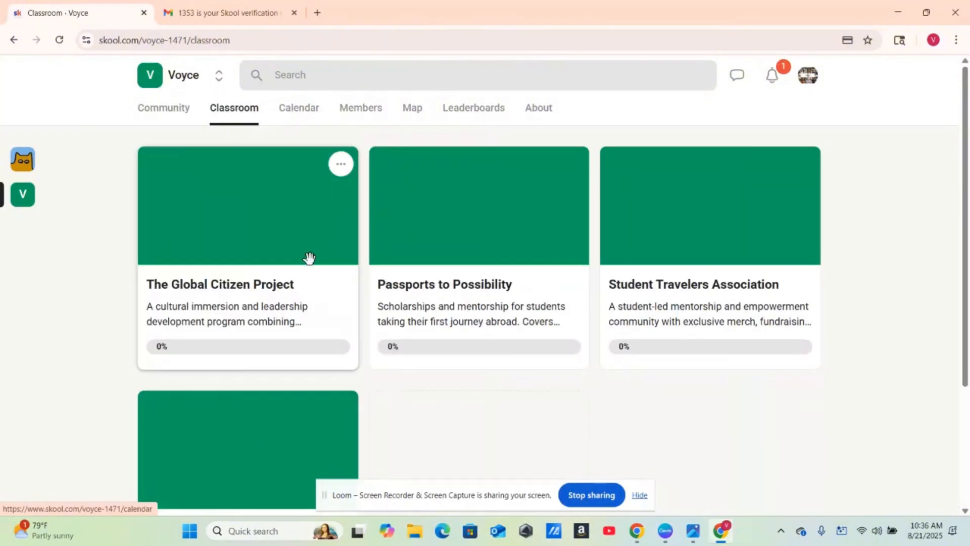
left_click(282, 261)
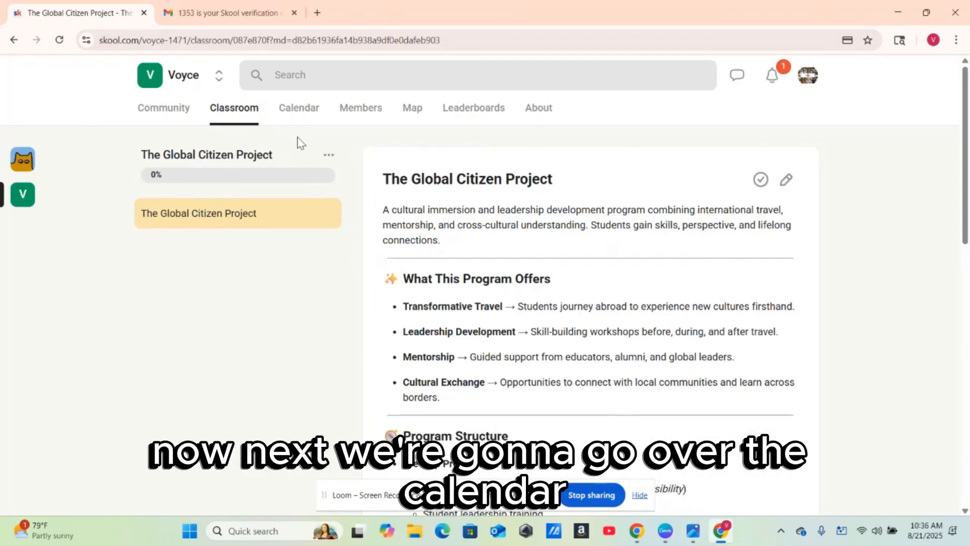
- Start a Q&A event on the community calendar dated Aug 23, 2025
left_click(312, 117)
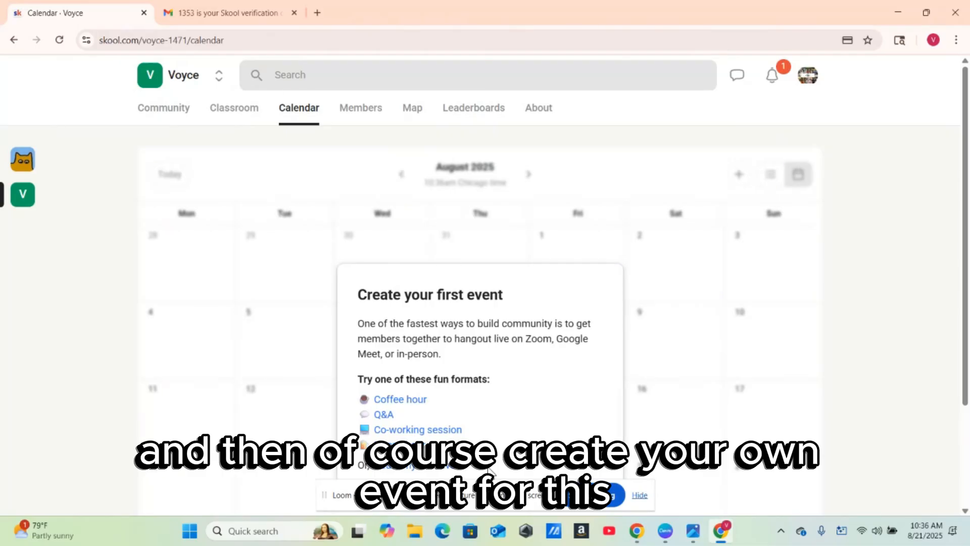
left_click(384, 415)
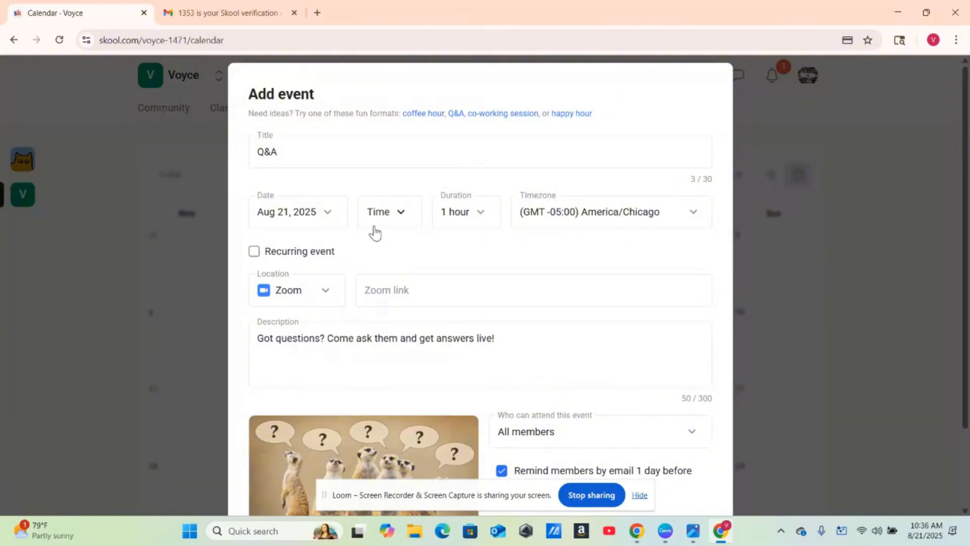
left_click(333, 218)
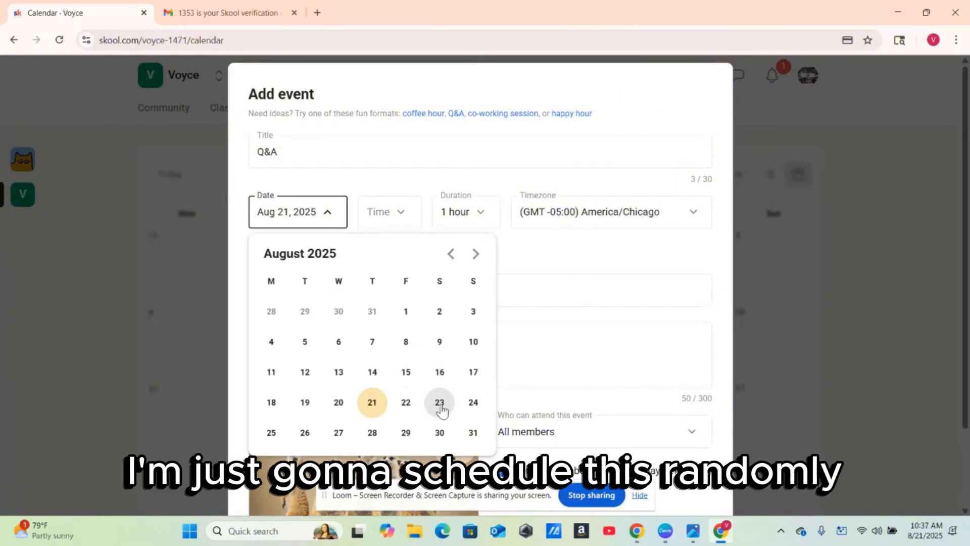
left_click(440, 404)
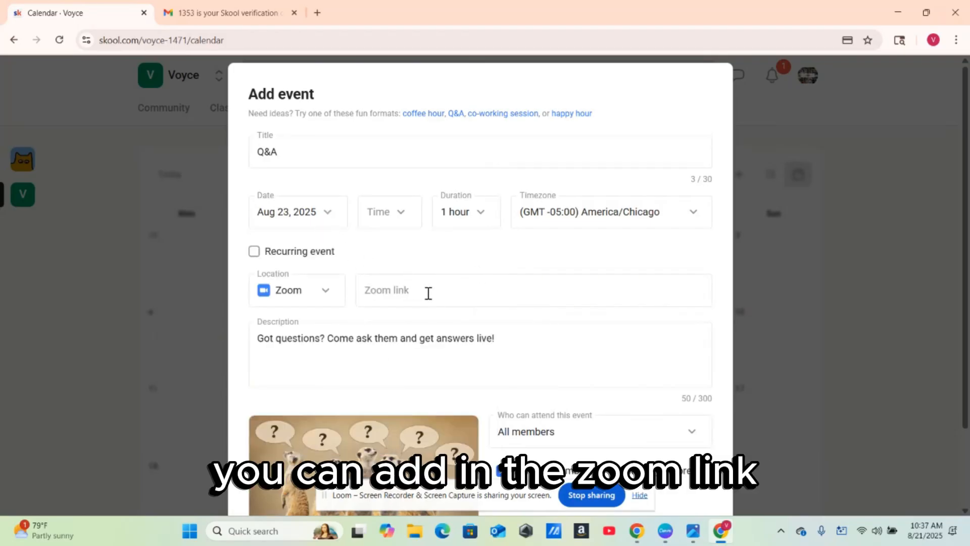
- Set the event location to Meet and open a new browser tab
left_click(327, 291)
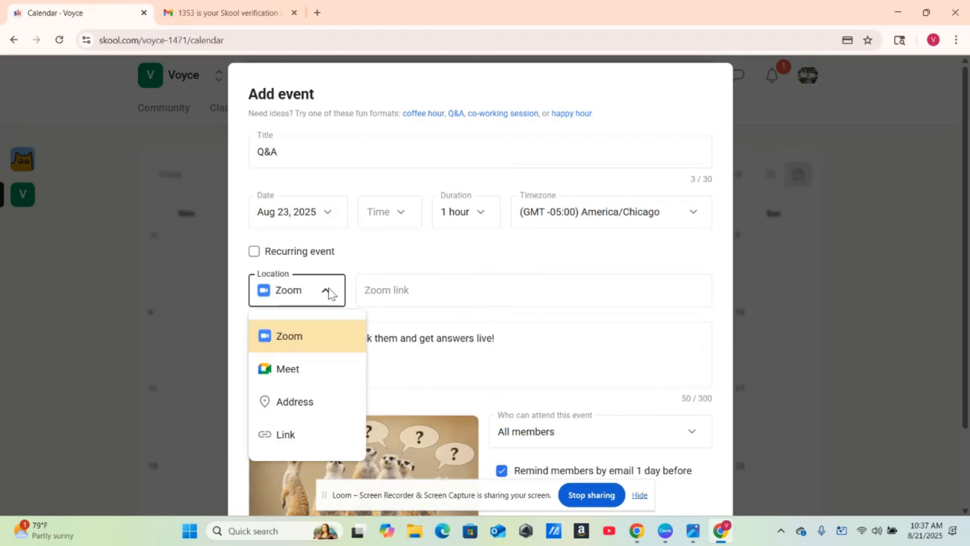
left_click(304, 369)
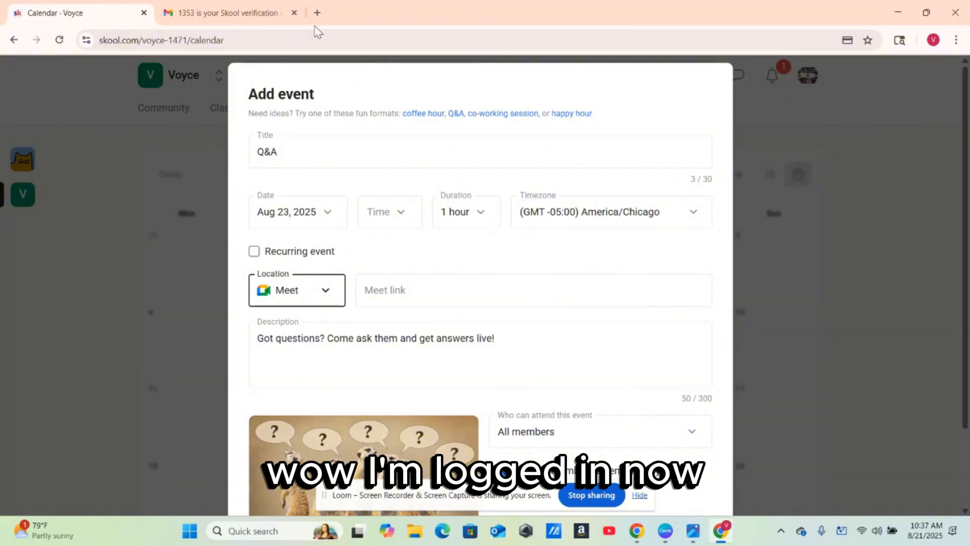
left_click(317, 13)
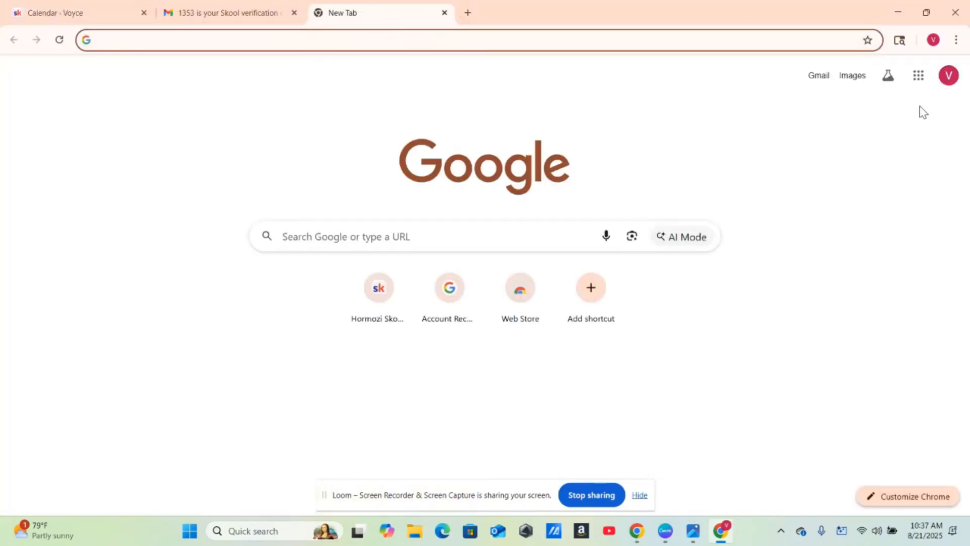
- Create a Google Meet meeting for later and copy its joining link
left_click(919, 76)
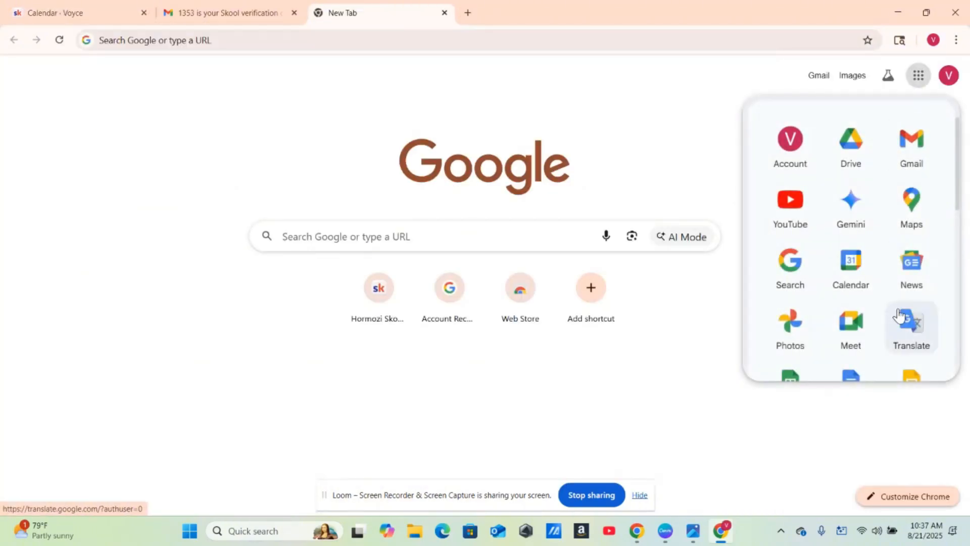
left_click(851, 326)
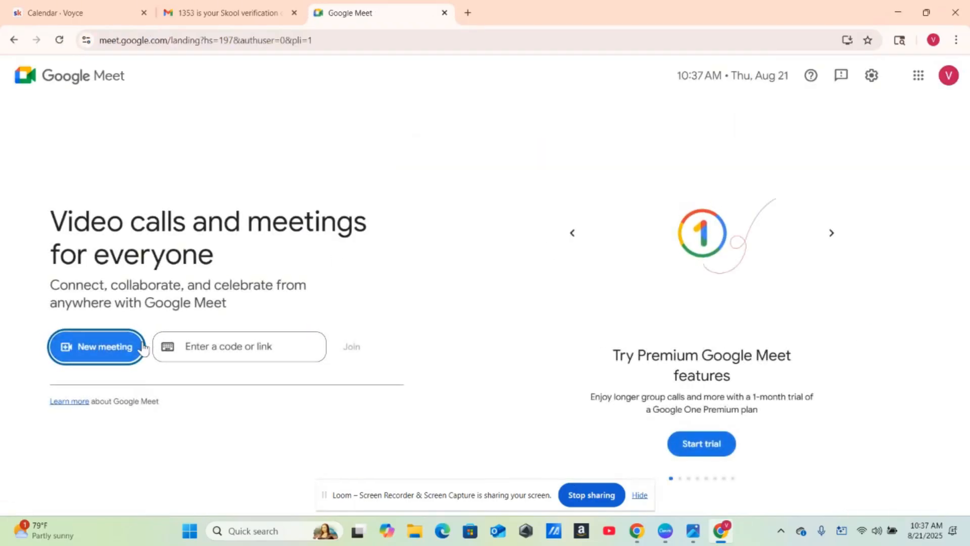
left_click(116, 352)
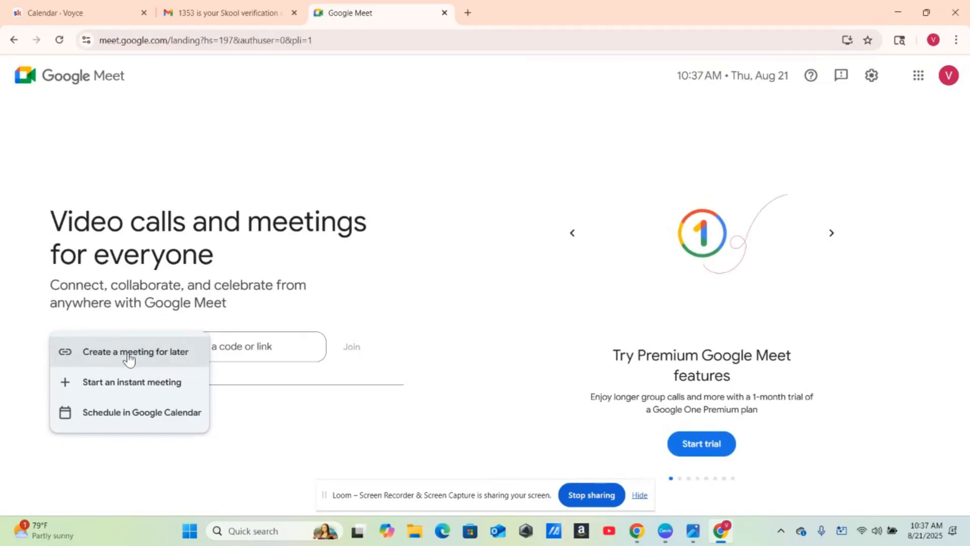
left_click(130, 356)
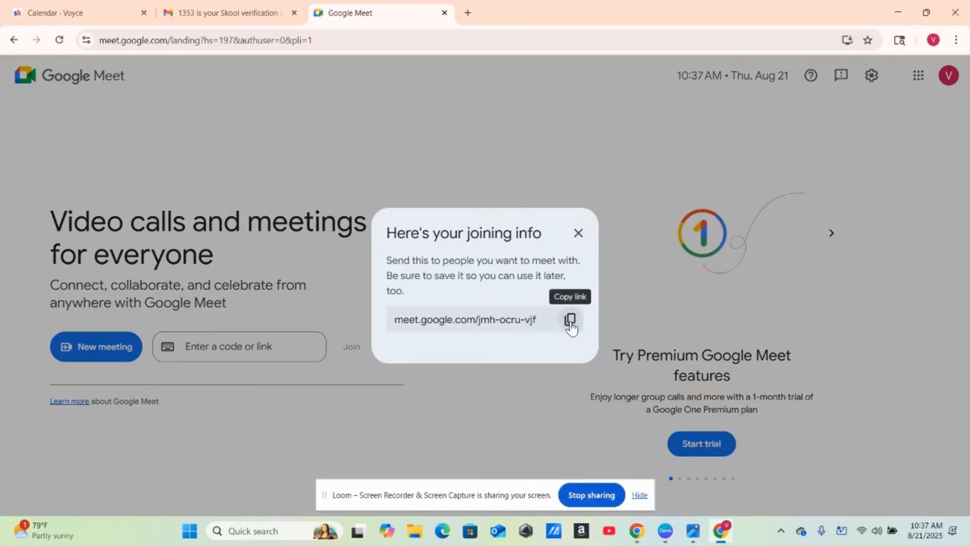
left_click(570, 320)
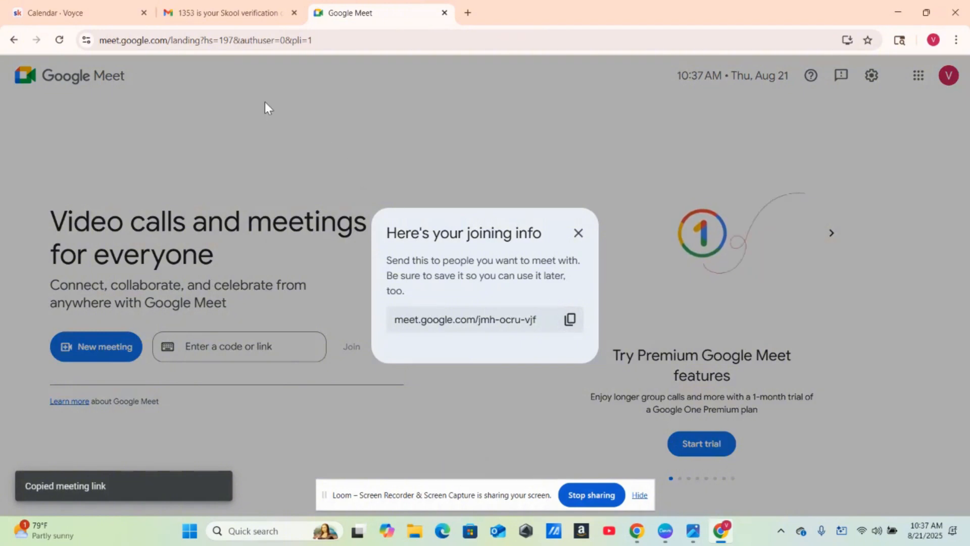
- Paste the copied Google Meet link into the Q&A event and review its description
left_click(111, 20)
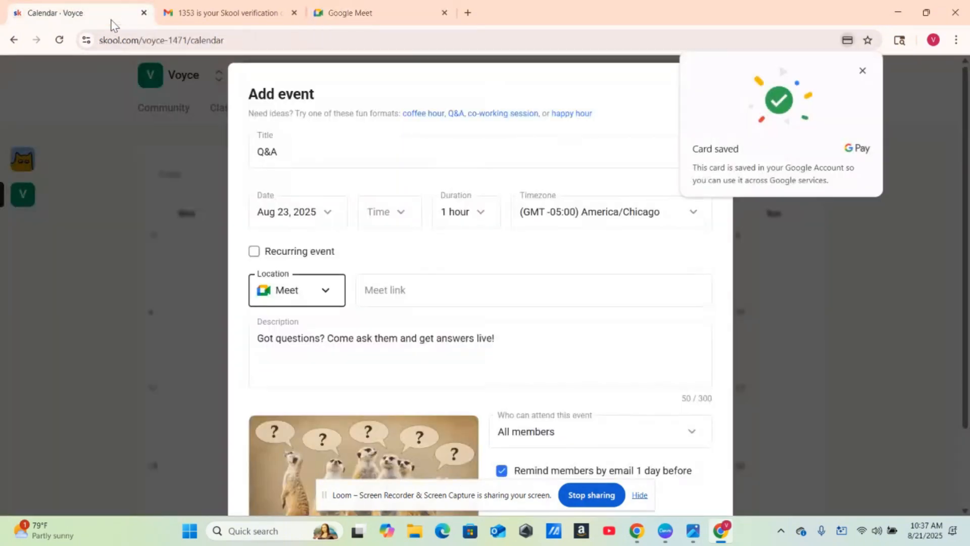
left_click(420, 295)
right_click(420, 299)
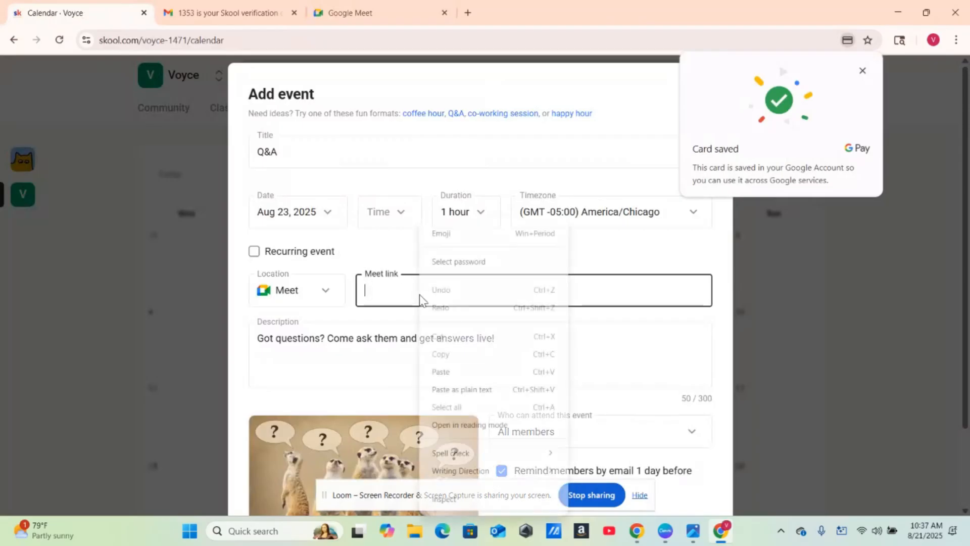
left_click(469, 371)
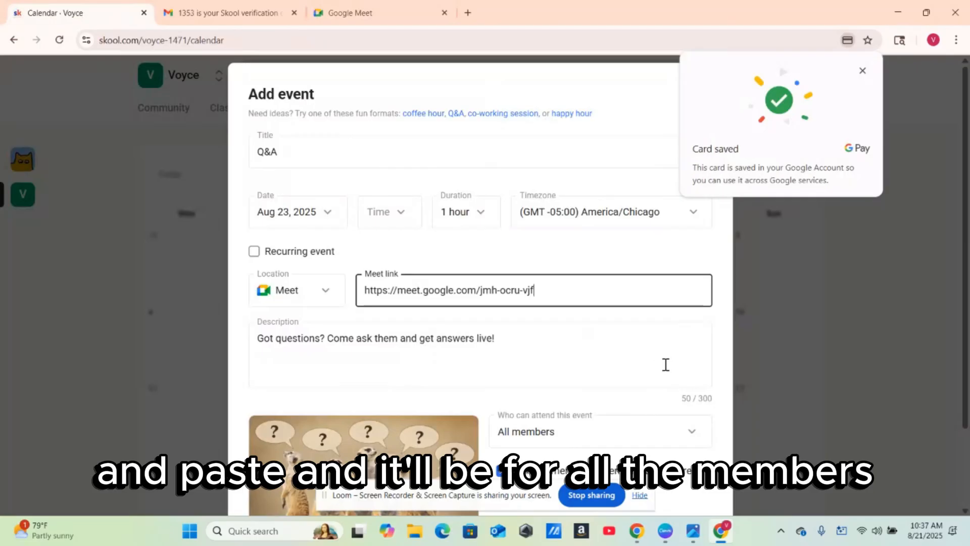
left_click(729, 351)
scroll(728, 351, "down", 1)
scroll(728, 351, "down", 2)
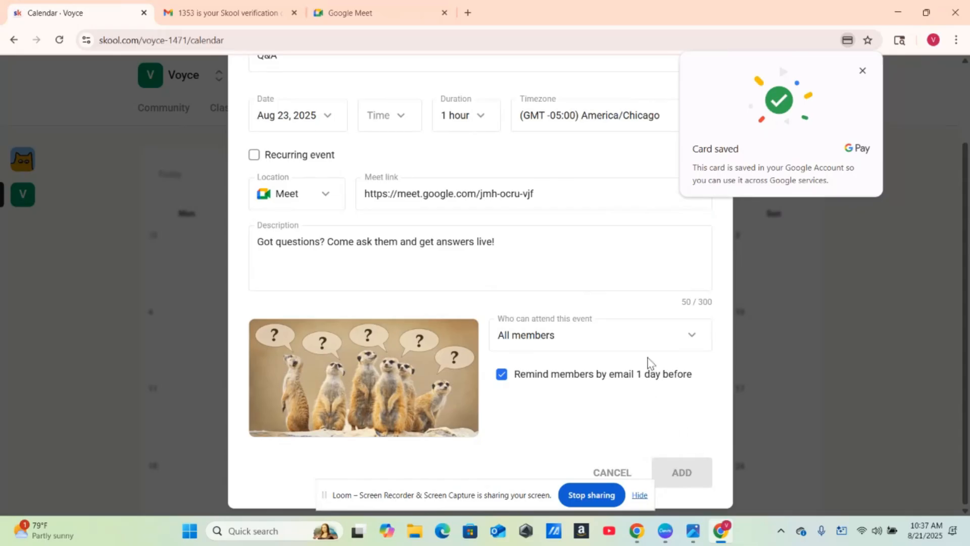
left_click(586, 248)
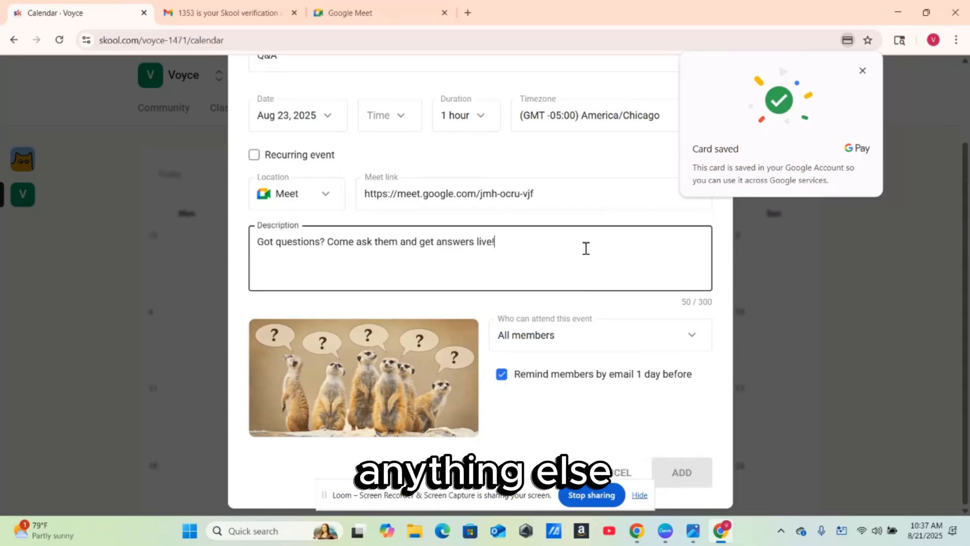
key("Home")
left_click(582, 176)
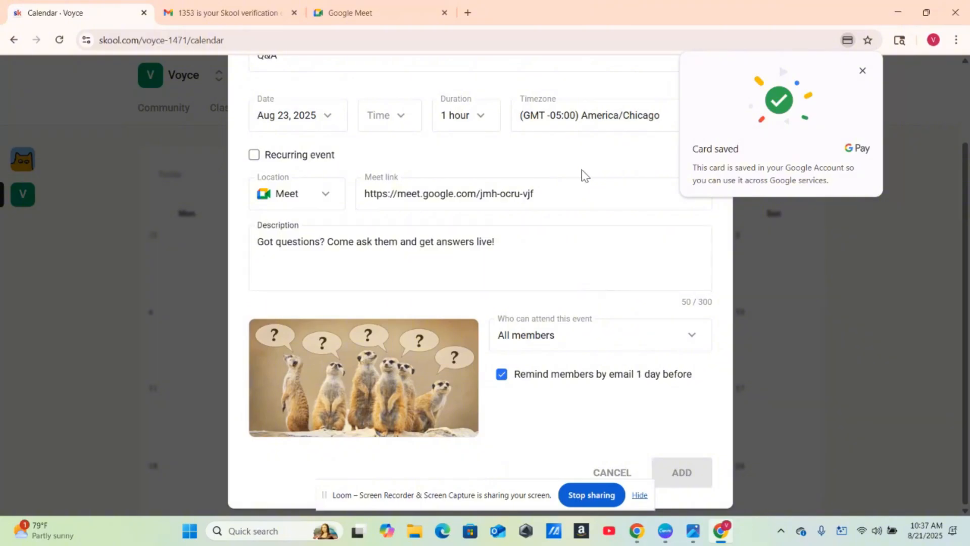
- Set the Q&A event's start time to 2pm and add it to the calendar
scroll(582, 172, "up", 1)
scroll(583, 170, "up", 1)
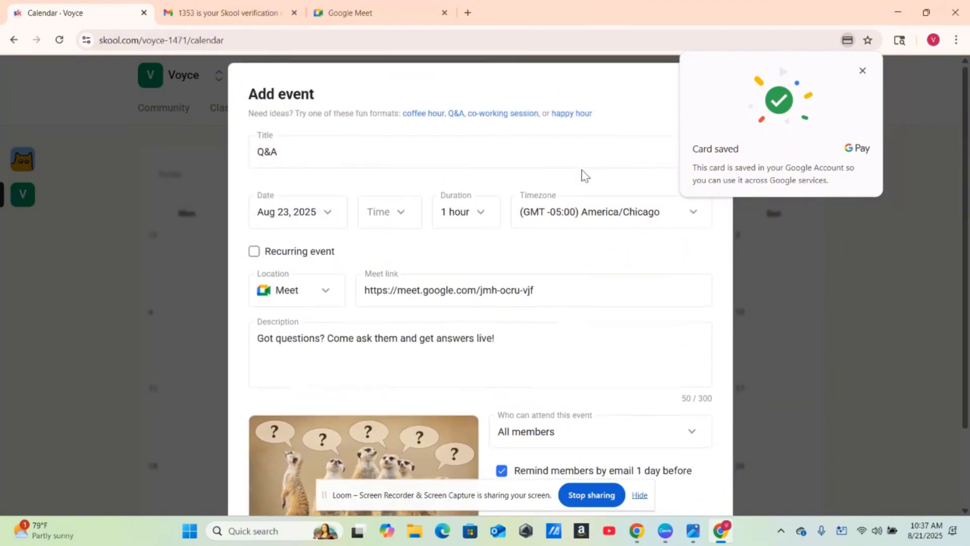
left_click(405, 212)
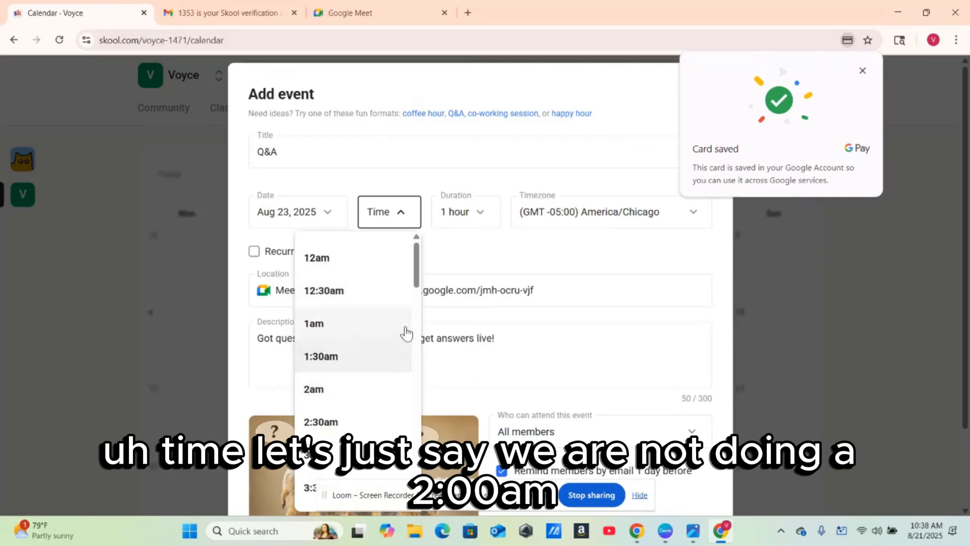
left_click_drag(415, 277, 407, 396)
left_click(377, 438)
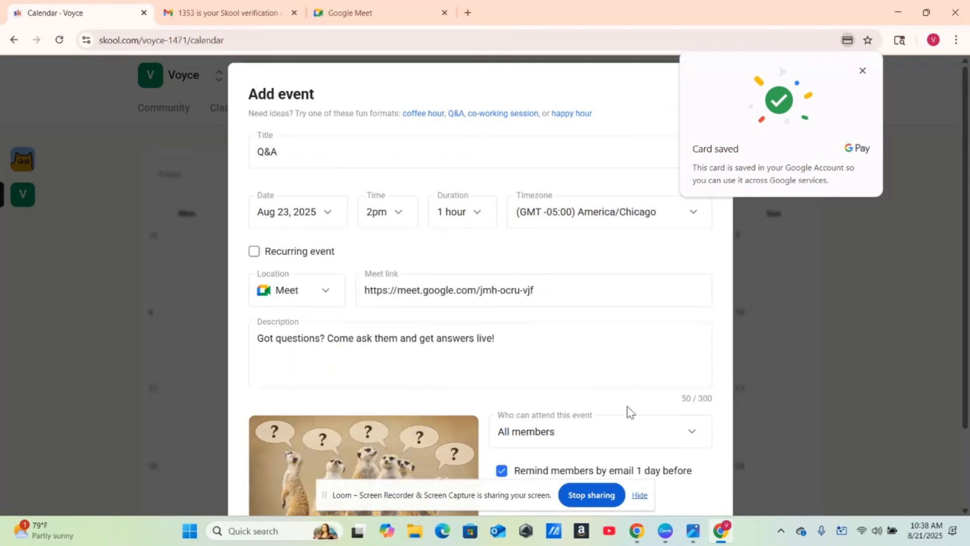
scroll(627, 405, "down", 2)
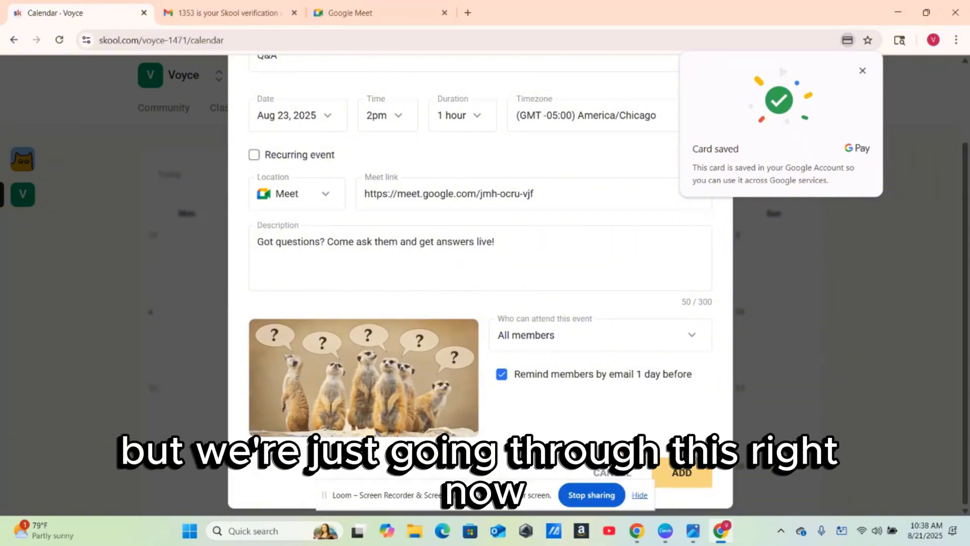
left_click(690, 475)
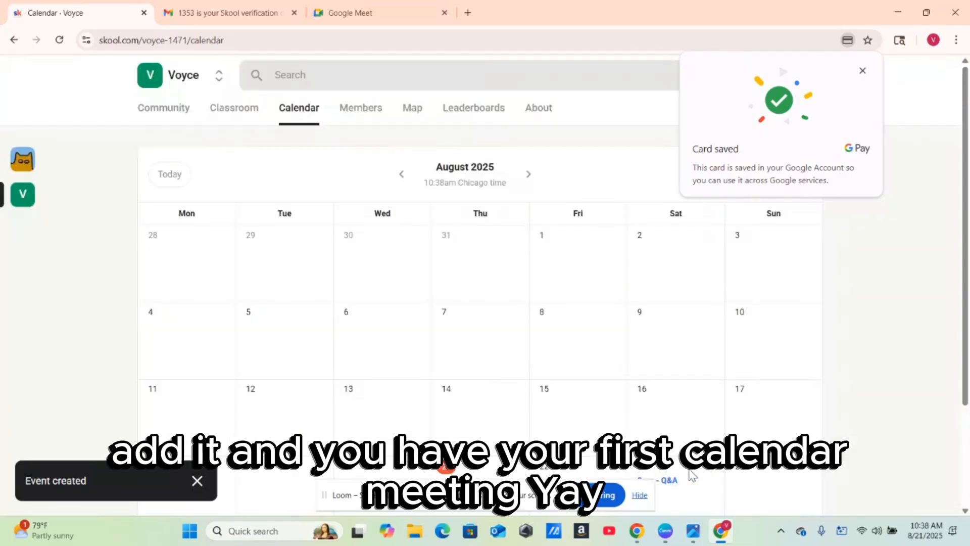
- Check the new event, then browse Voyce's Members, Map and Leaderboards pages before opening About
scroll(967, 255, "down", 3)
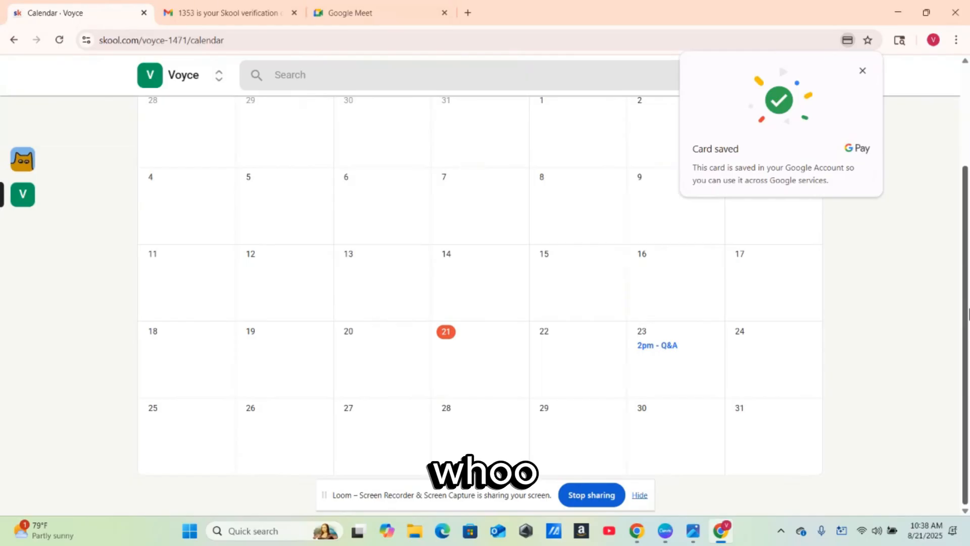
left_click_drag(968, 314, 965, 106)
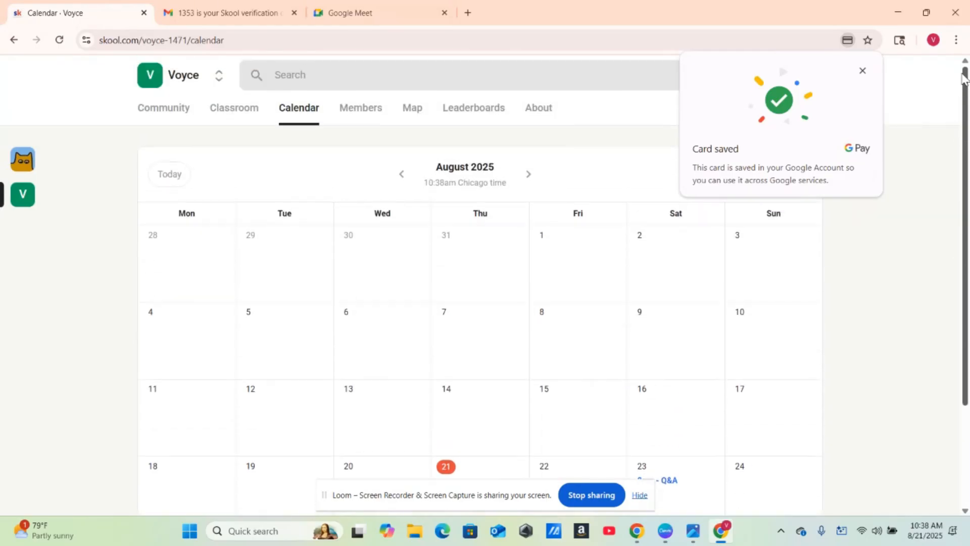
left_click(361, 109)
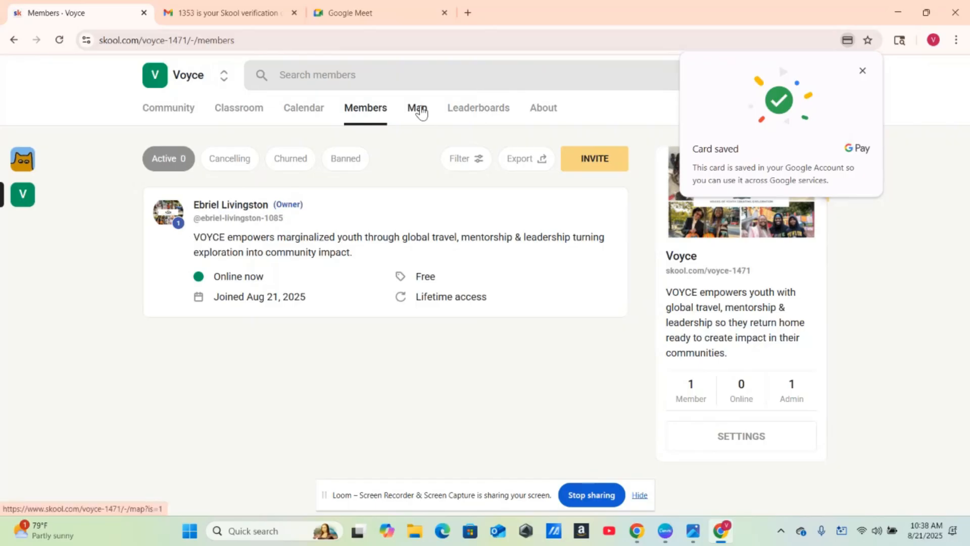
left_click(420, 109)
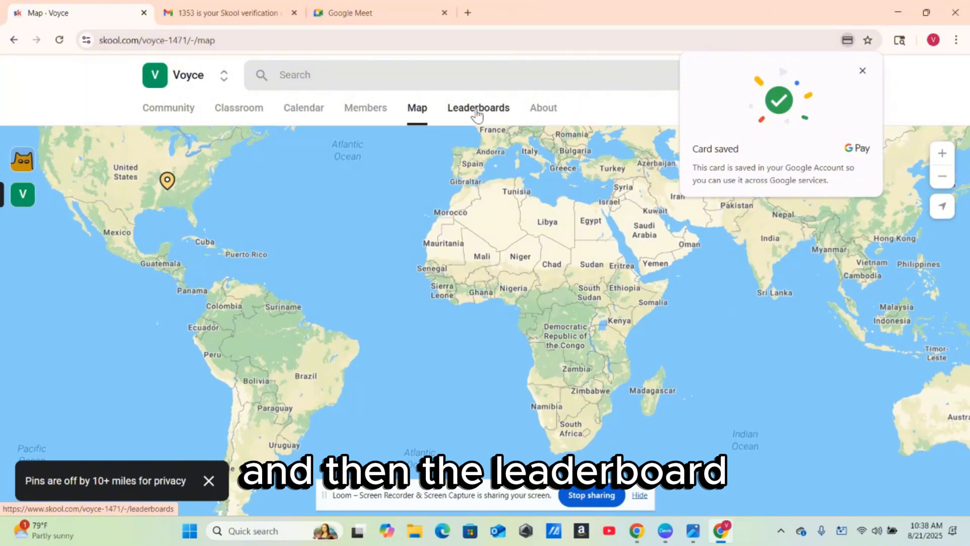
left_click(477, 109)
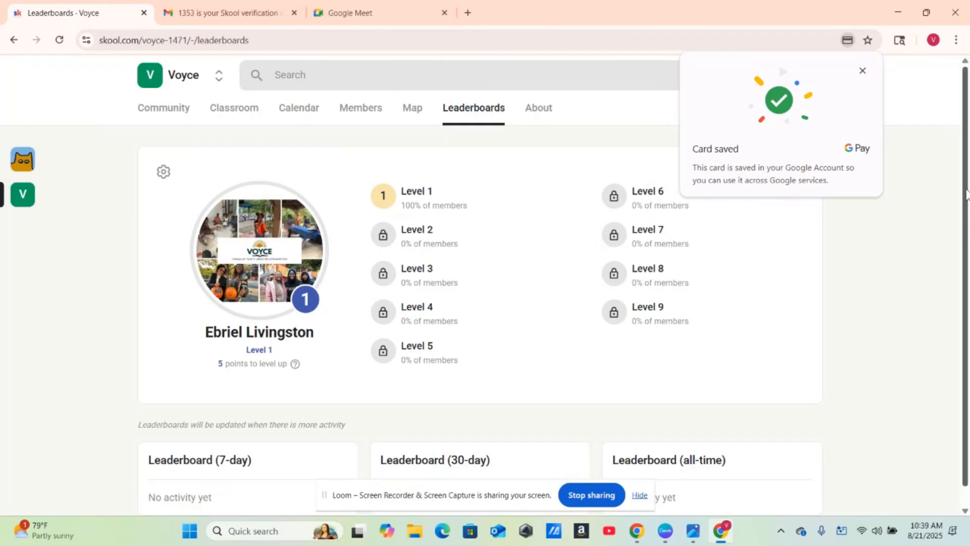
scroll(966, 202, "down", 1)
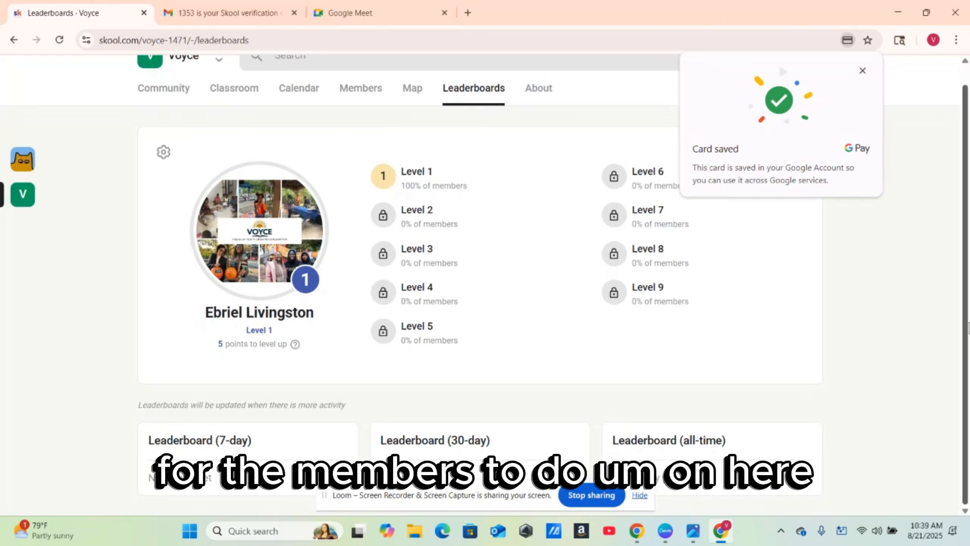
scroll(954, 227, "up", 1)
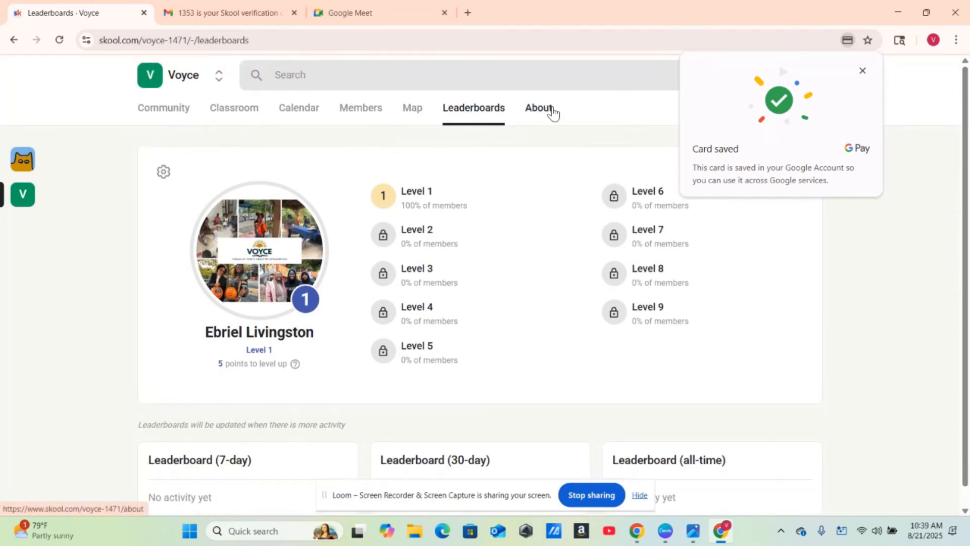
left_click(554, 113)
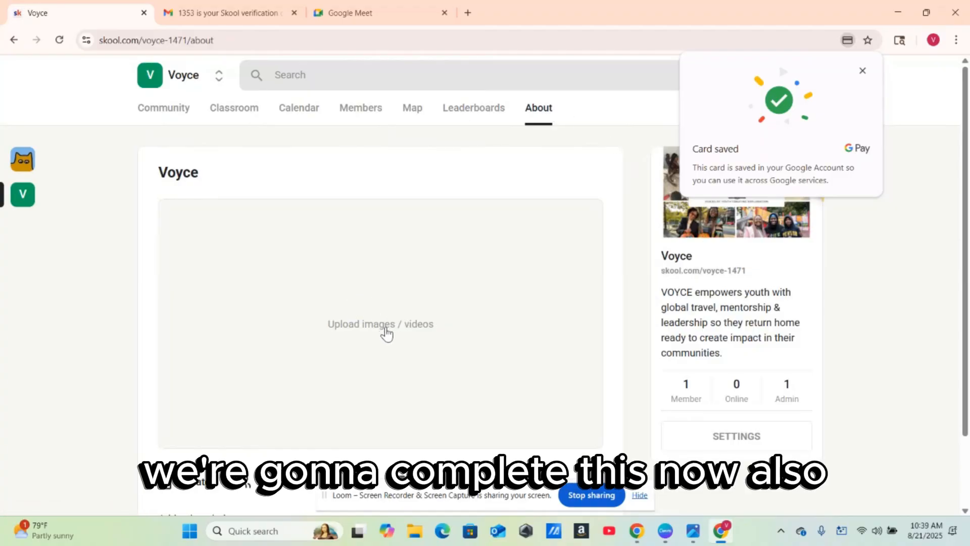
- Upload the White Collage Travel Blog Facebook Post image as the About page media and dismiss the popup
left_click(387, 335)
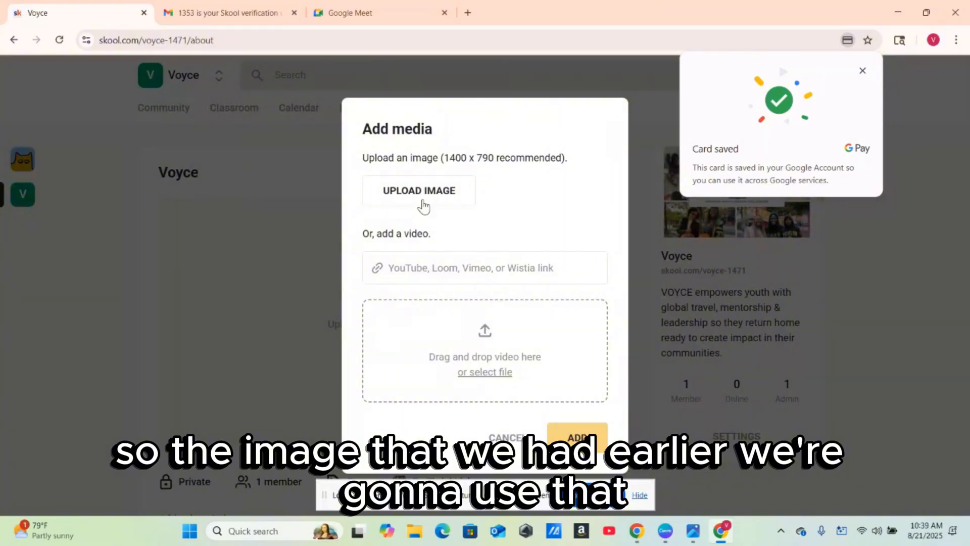
left_click(423, 202)
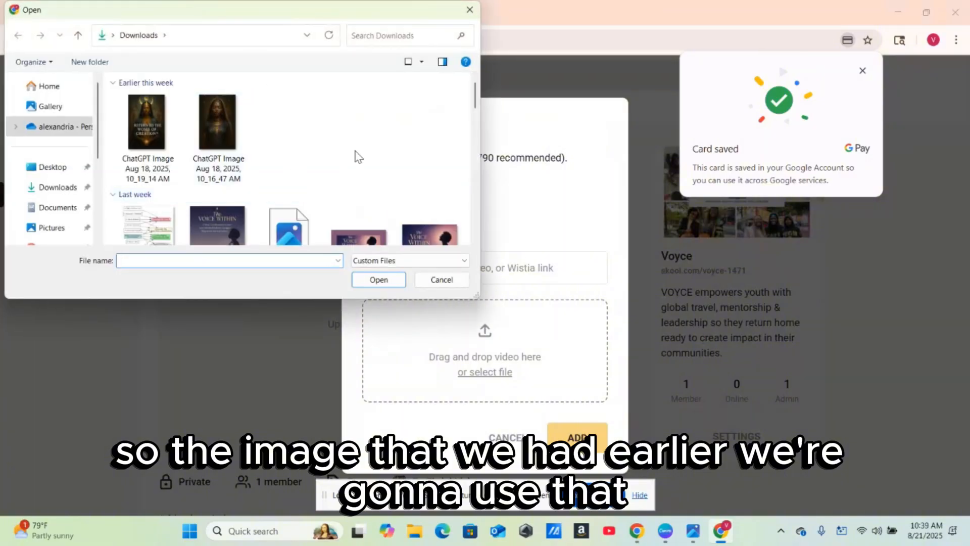
scroll(479, 111, "down", 5)
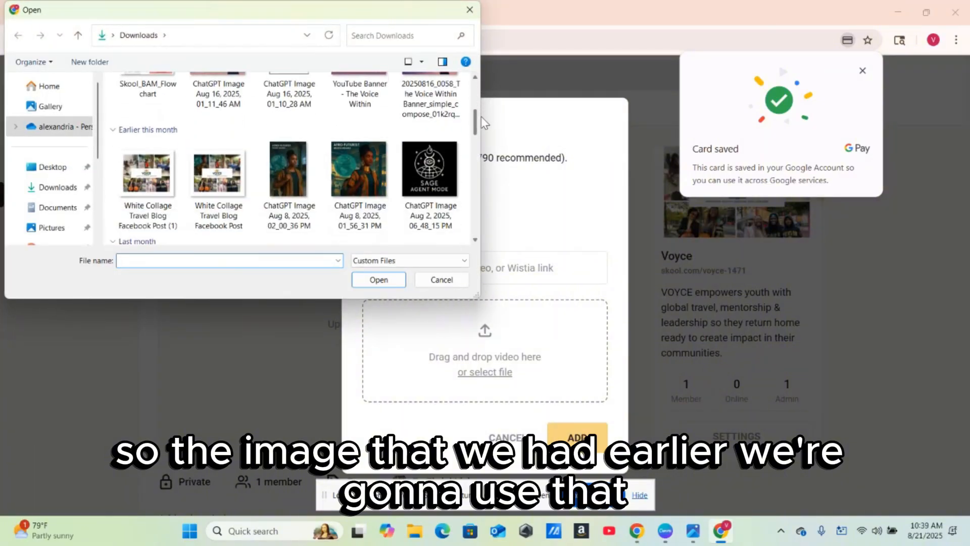
left_click(205, 118)
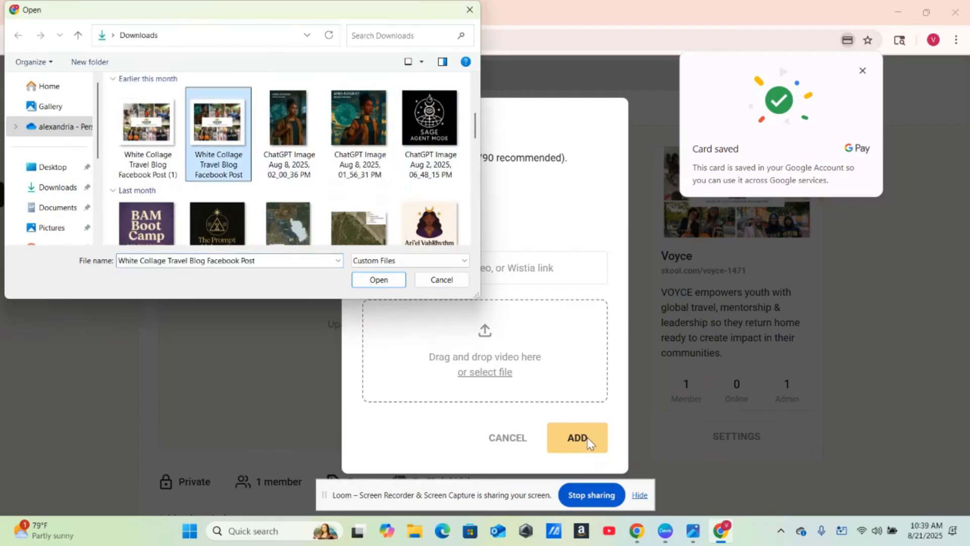
left_click(374, 281)
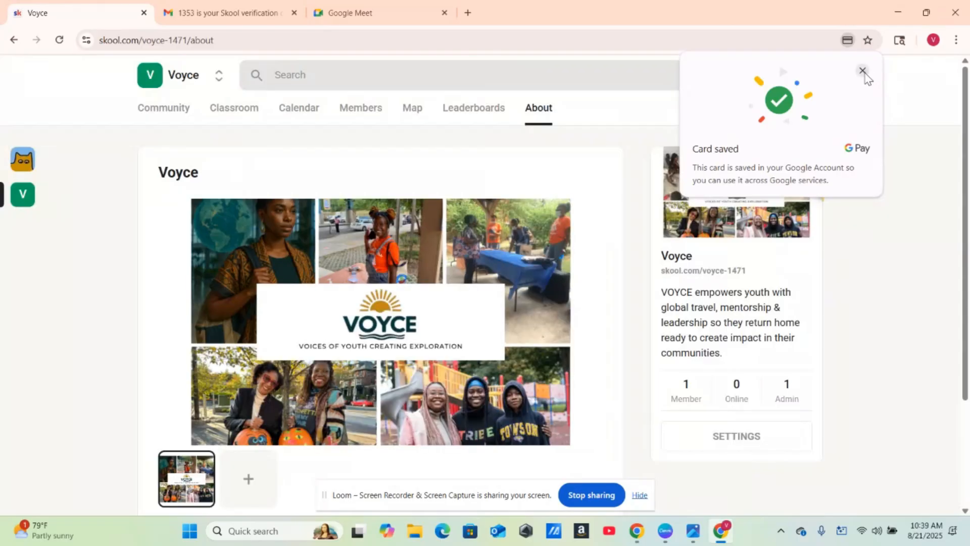
left_click(863, 71)
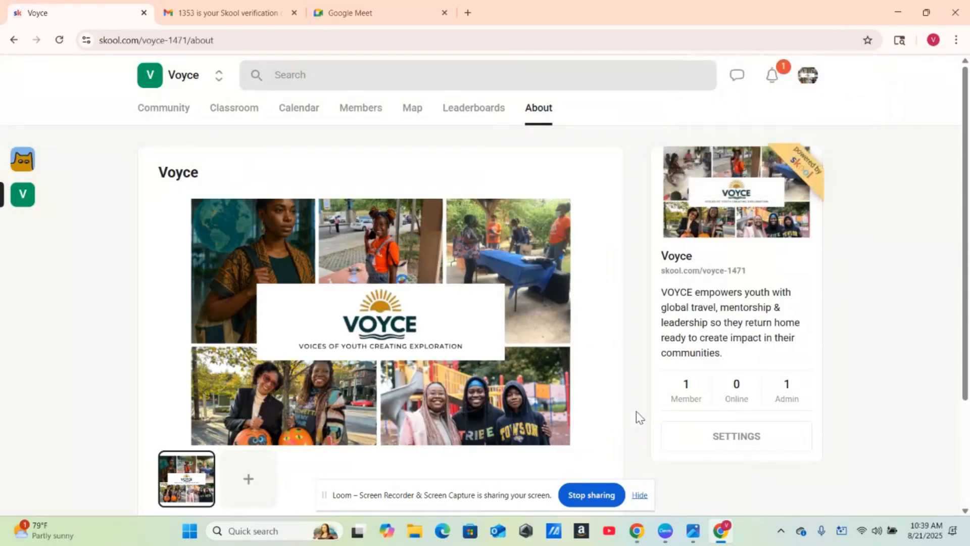
- Open Voyce's empty About page description box for editing
scroll(637, 413, "down", 3)
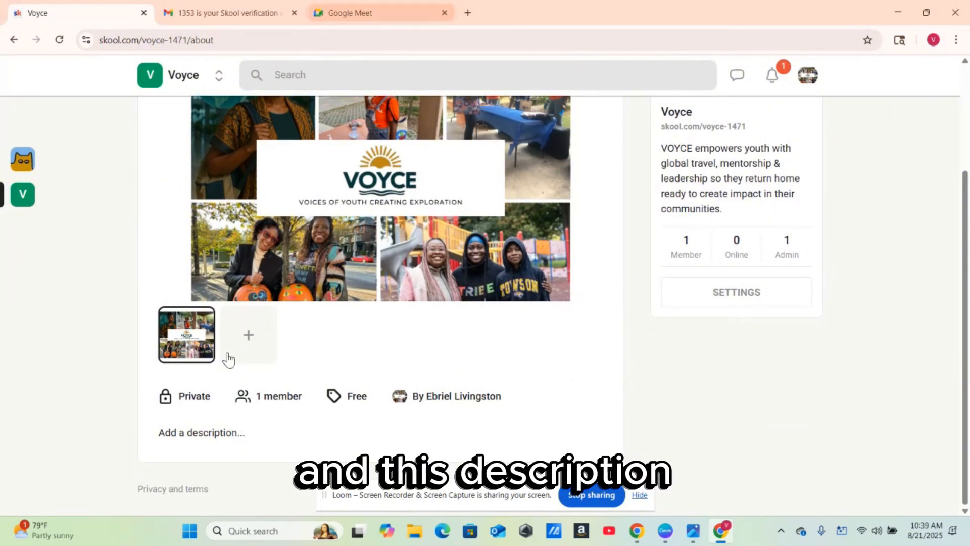
left_click(214, 435)
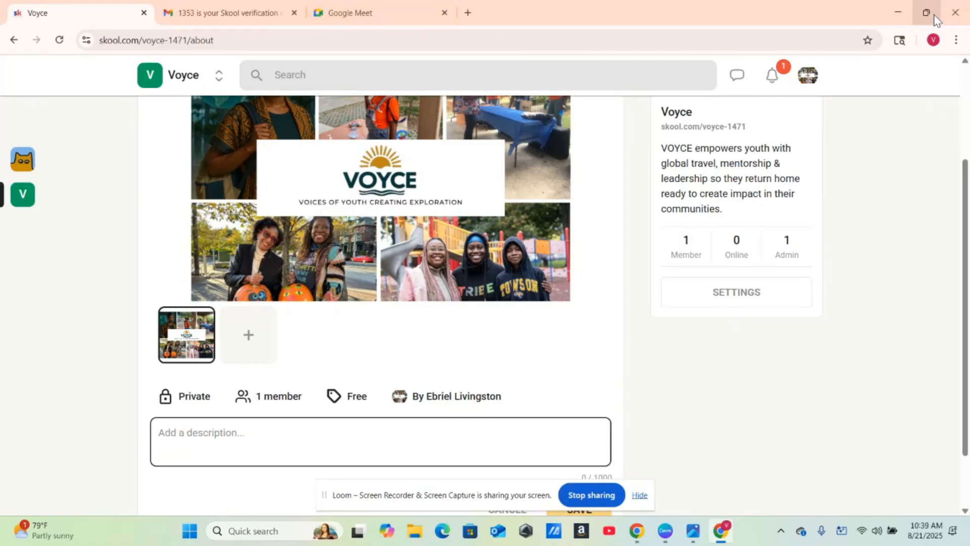
mouse_move(928, 13)
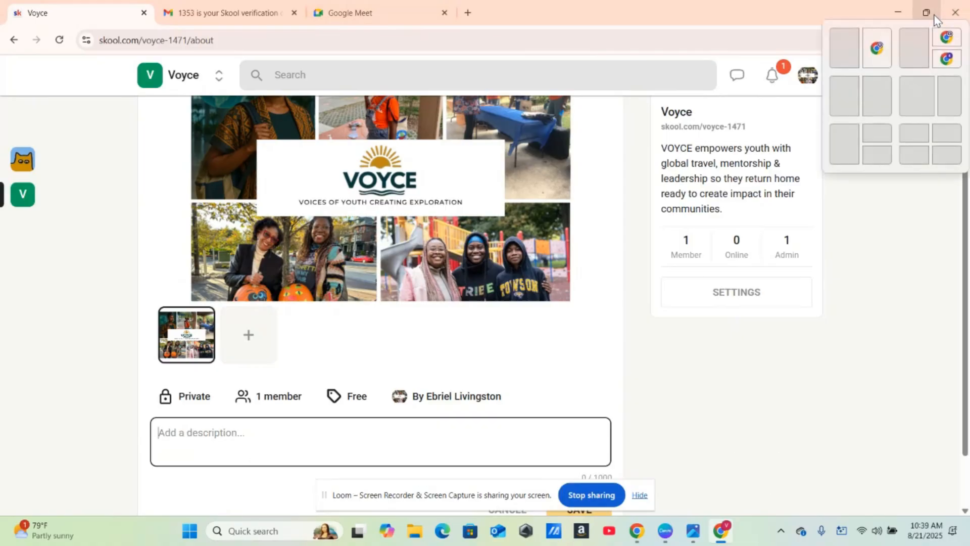
- Snap Skool beside ChatGPT and ask for another Skool page description of up to 1000 characters
left_click(850, 62)
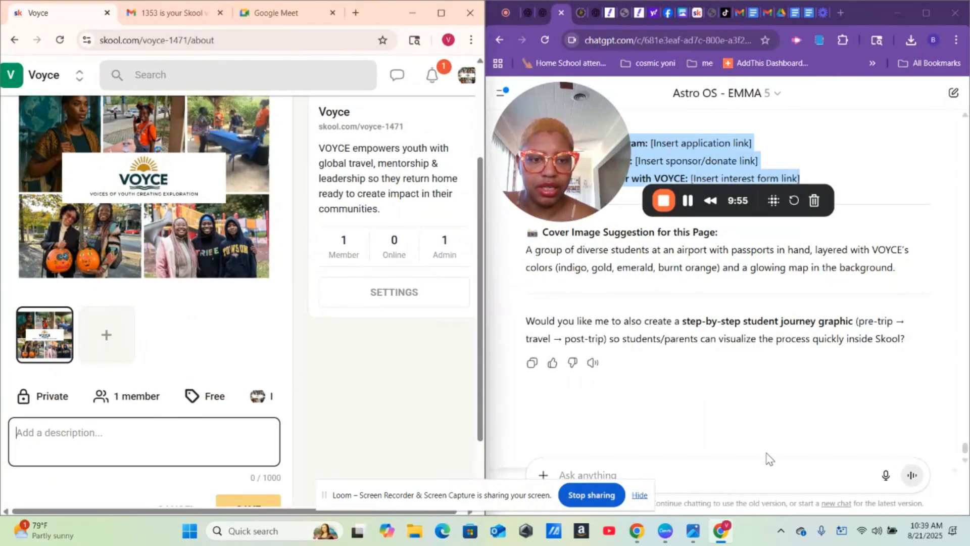
left_click(692, 469)
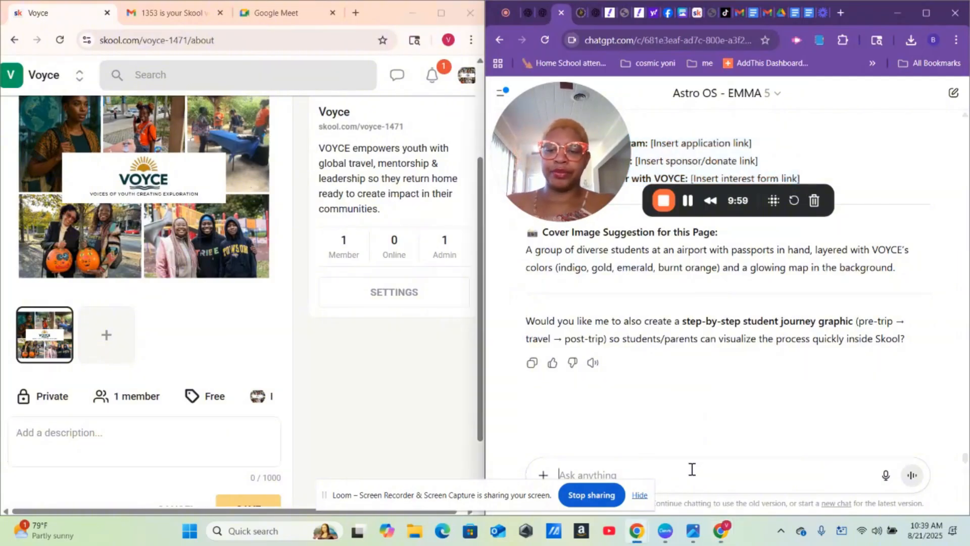
type("we need")
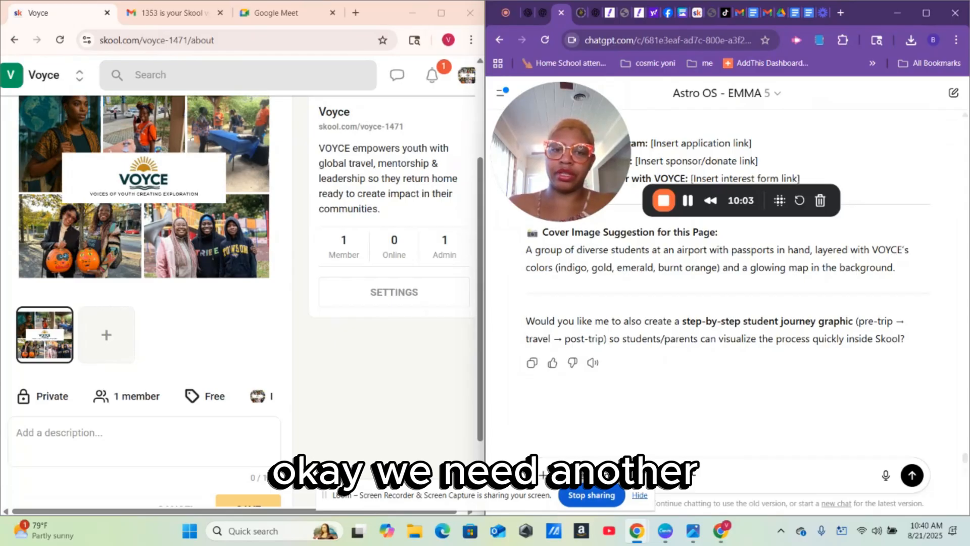
type(" another ")
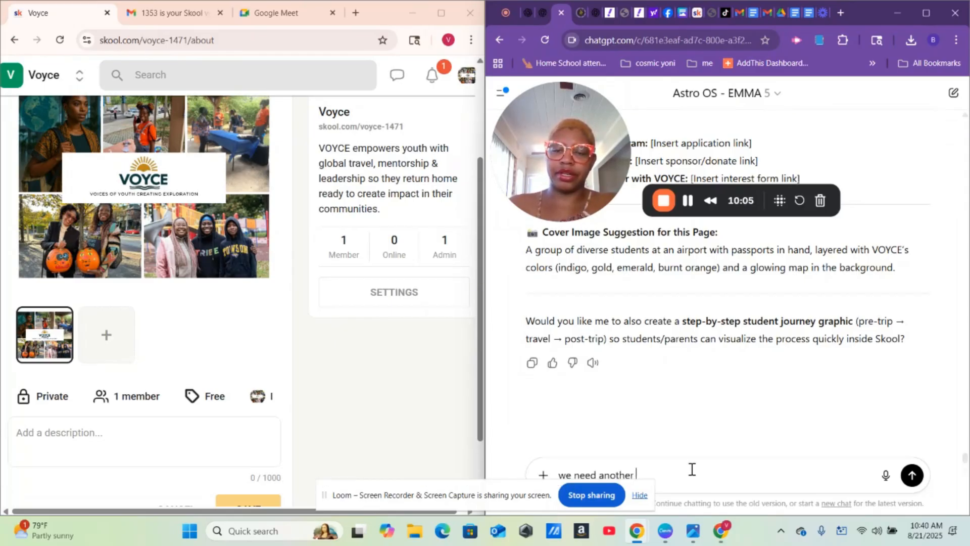
type("description for")
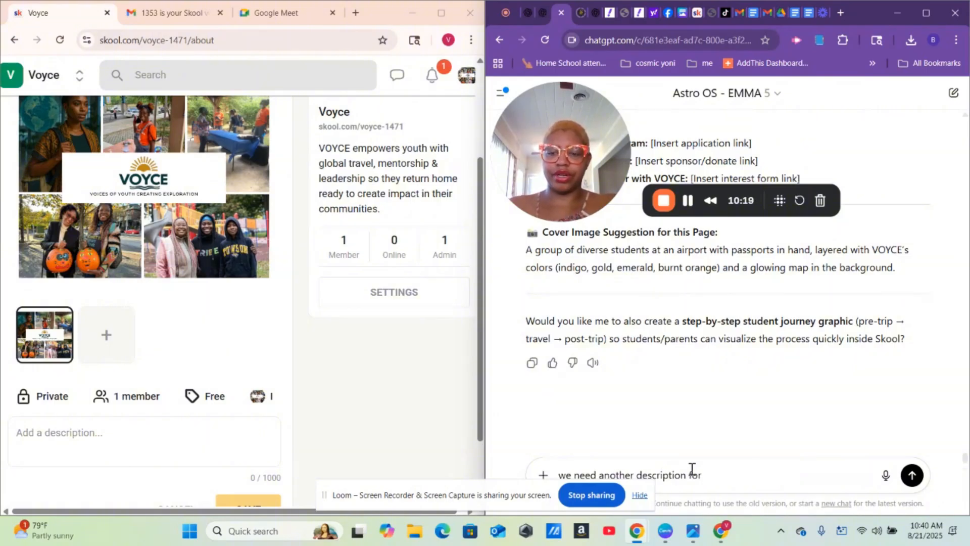
type("the skoo")
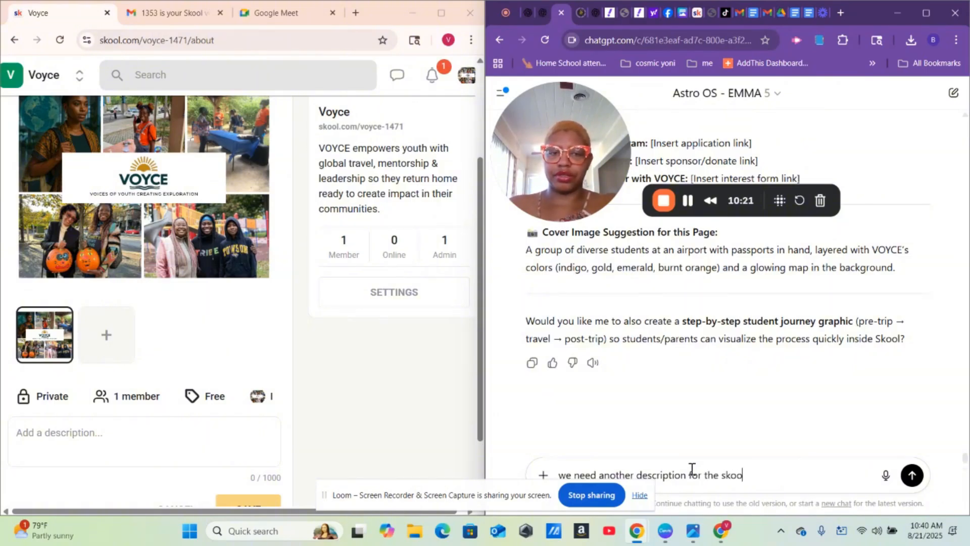
type("l page ")
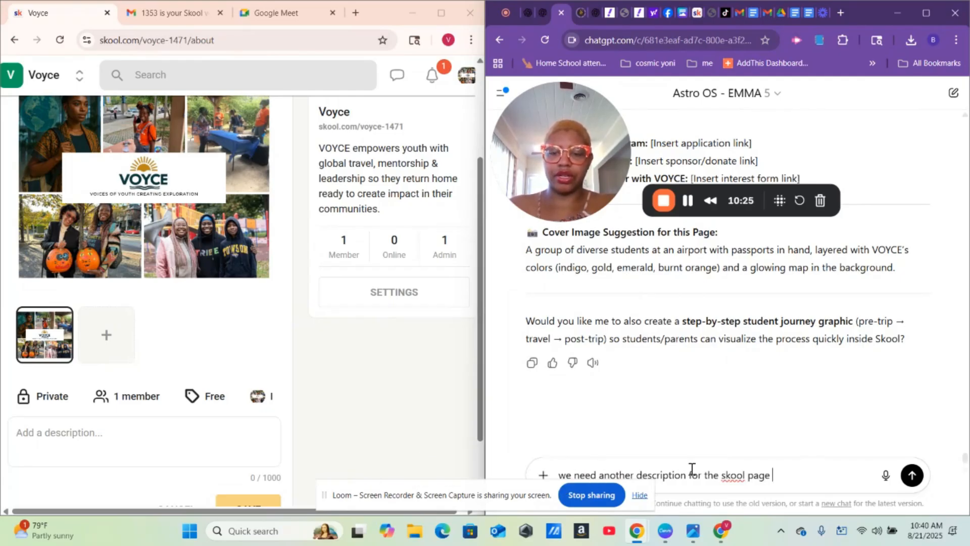
type("but this on")
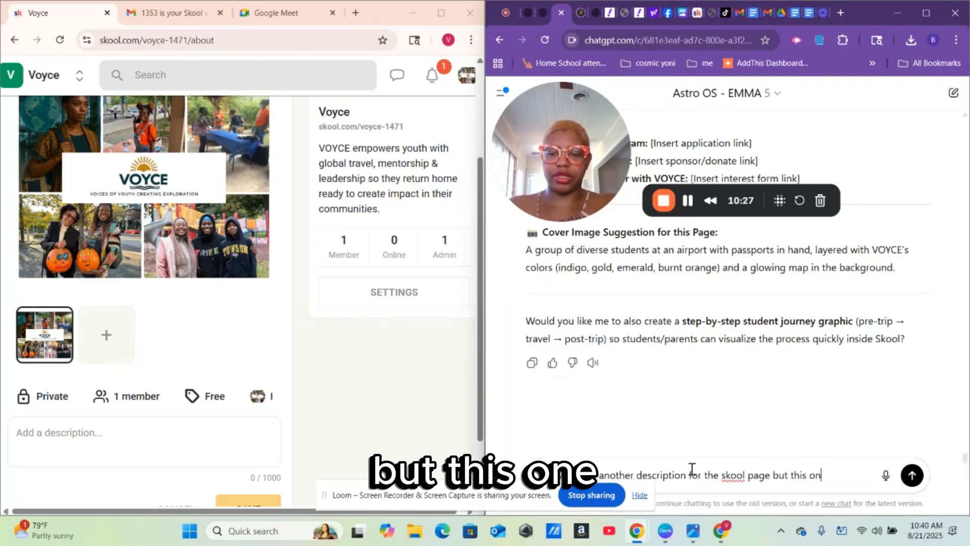
type("e can")
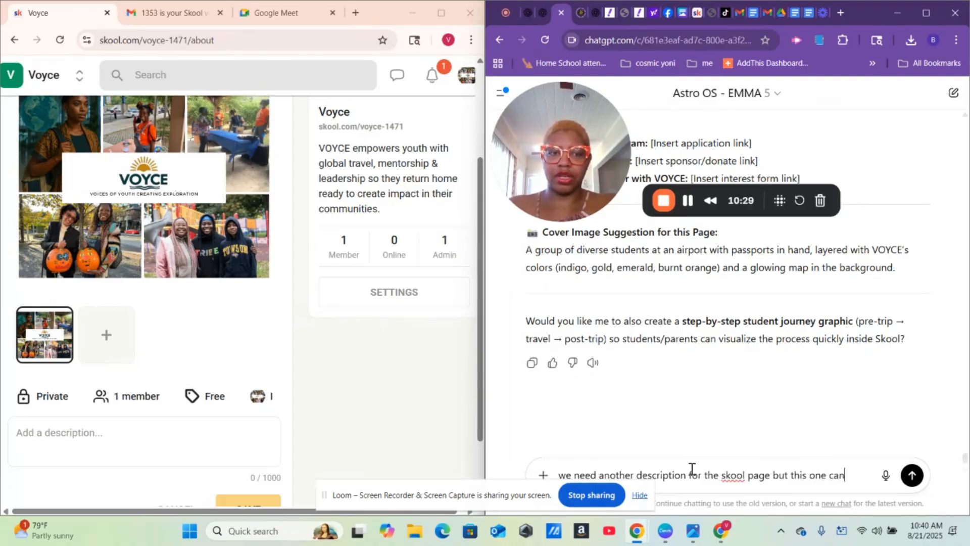
type(" have ")
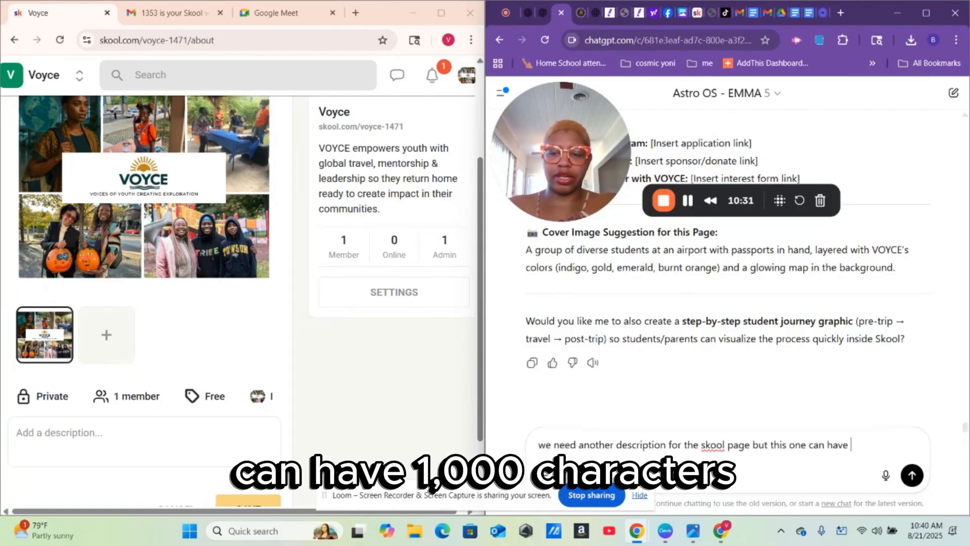
type("1000")
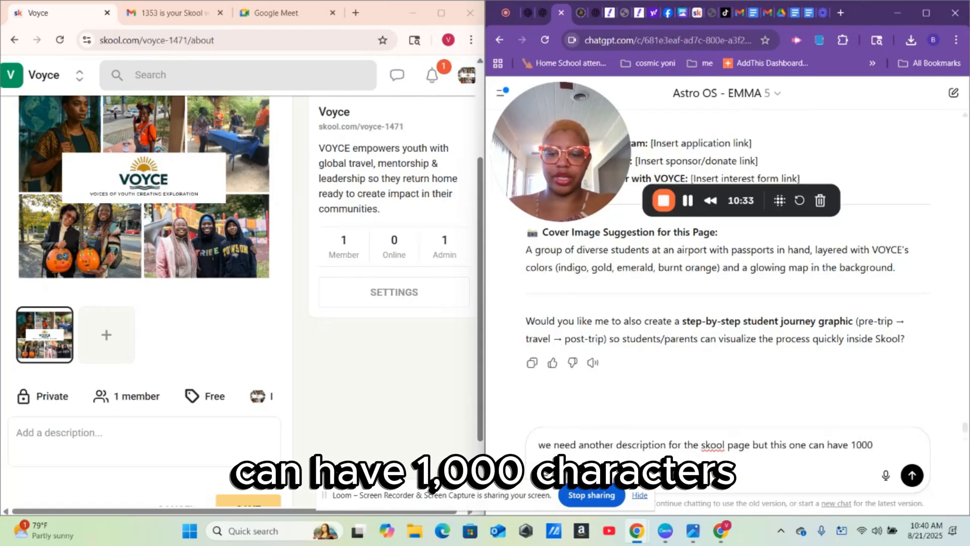
type(" char")
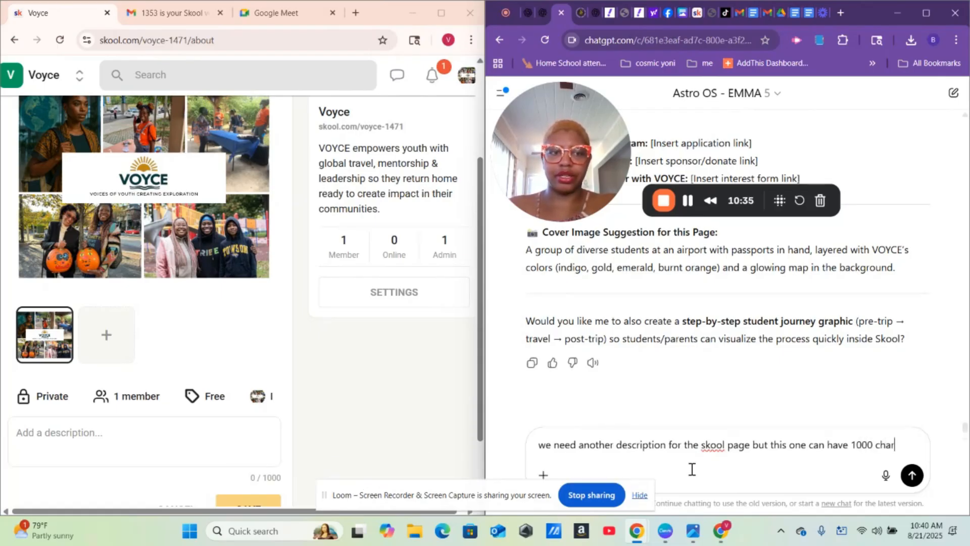
type("acter")
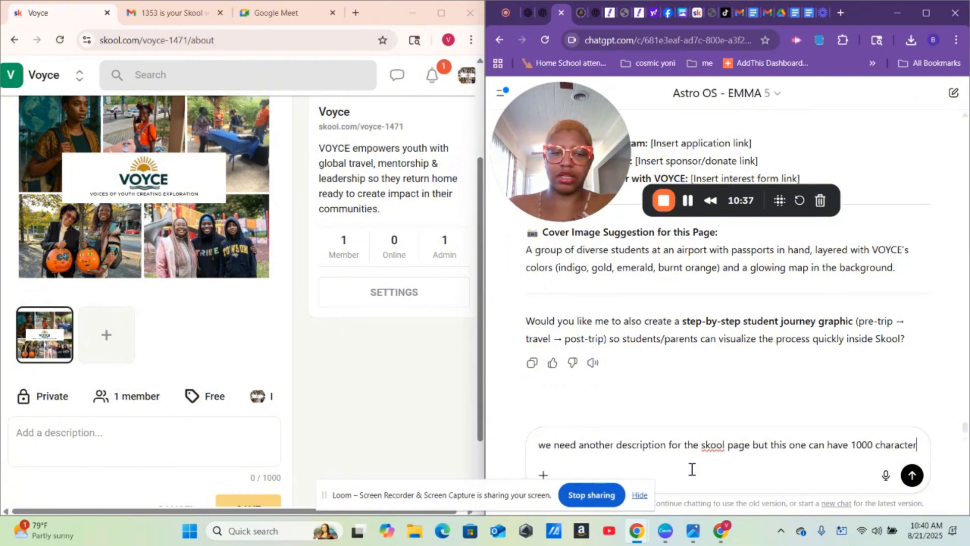
type("s")
key("Return")
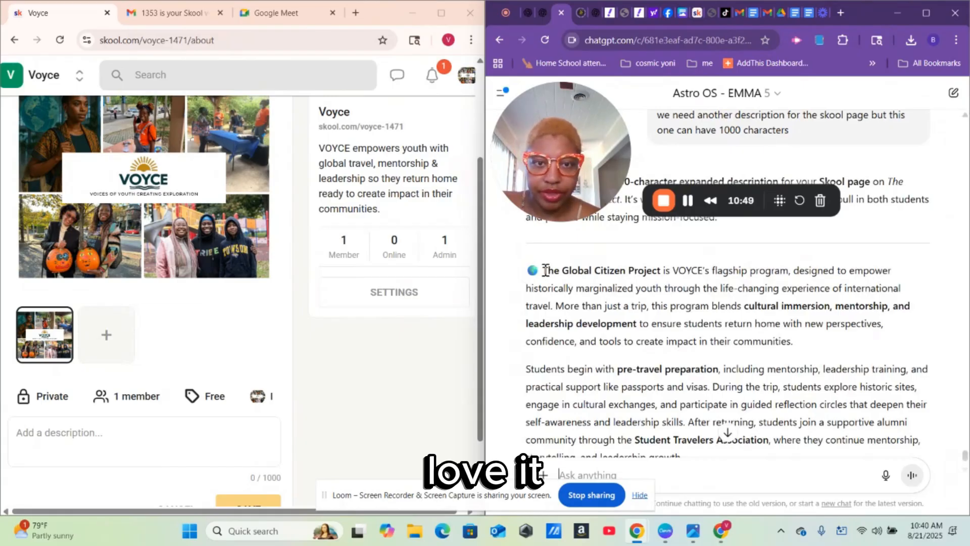
- Copy ChatGPT's Global Citizen Project description into Voyce's About description box
left_click_drag(545, 273, 840, 263)
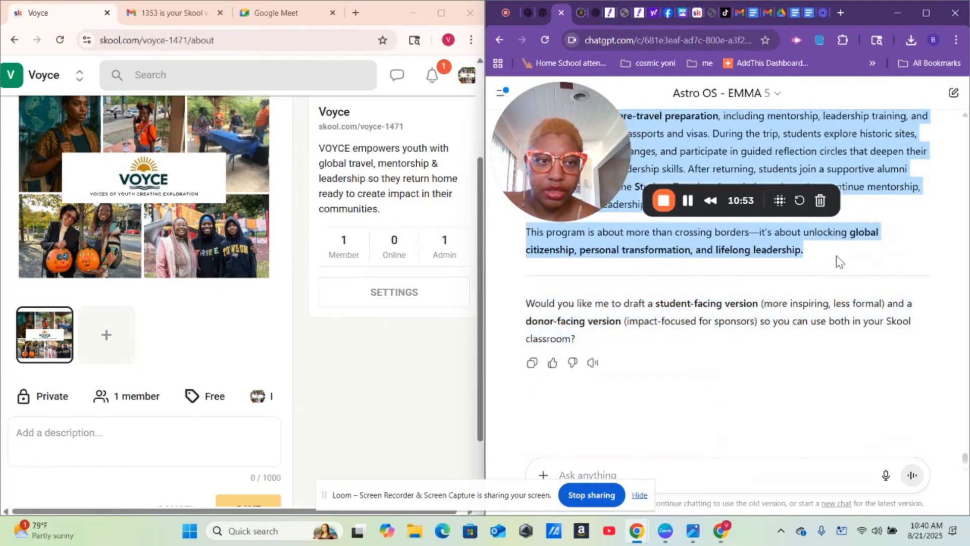
right_click(740, 245)
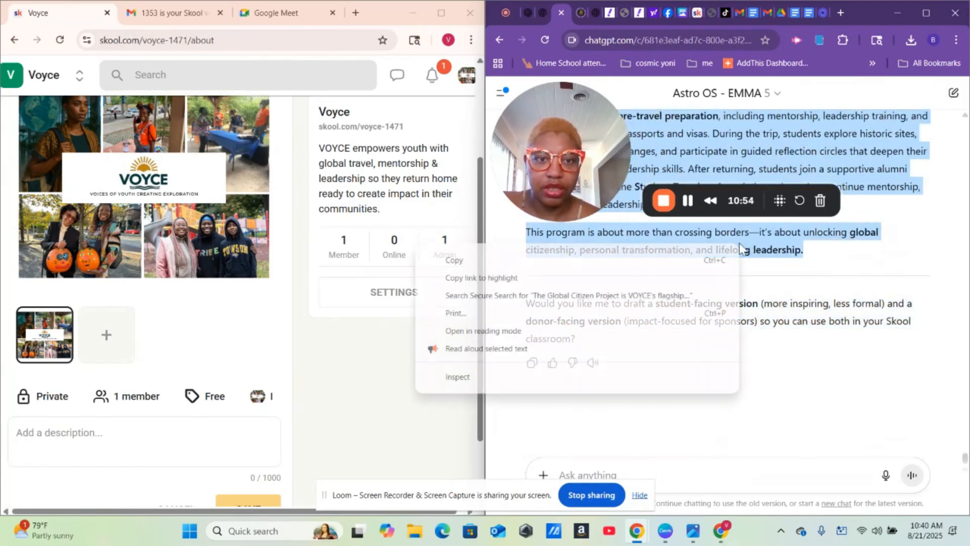
left_click(655, 260)
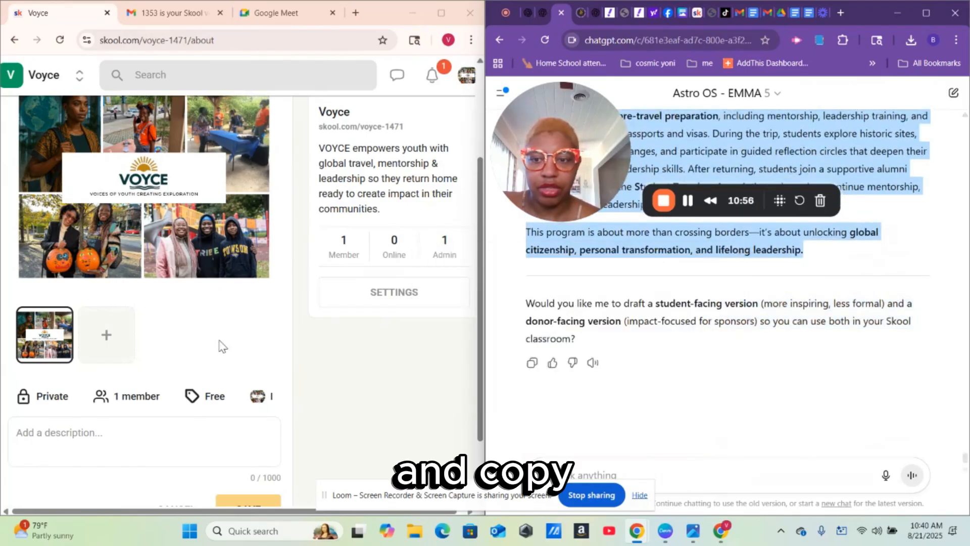
left_click(83, 435)
right_click(83, 435)
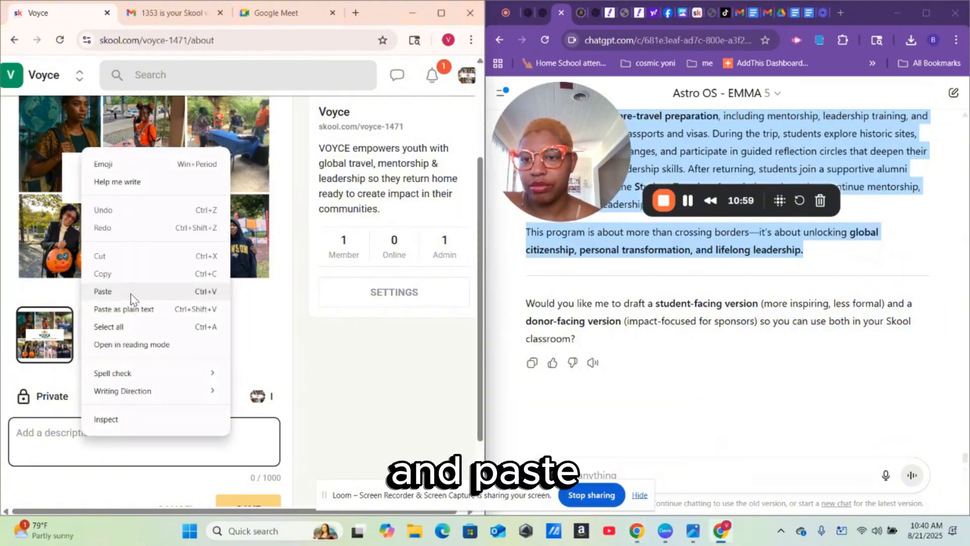
left_click(103, 292)
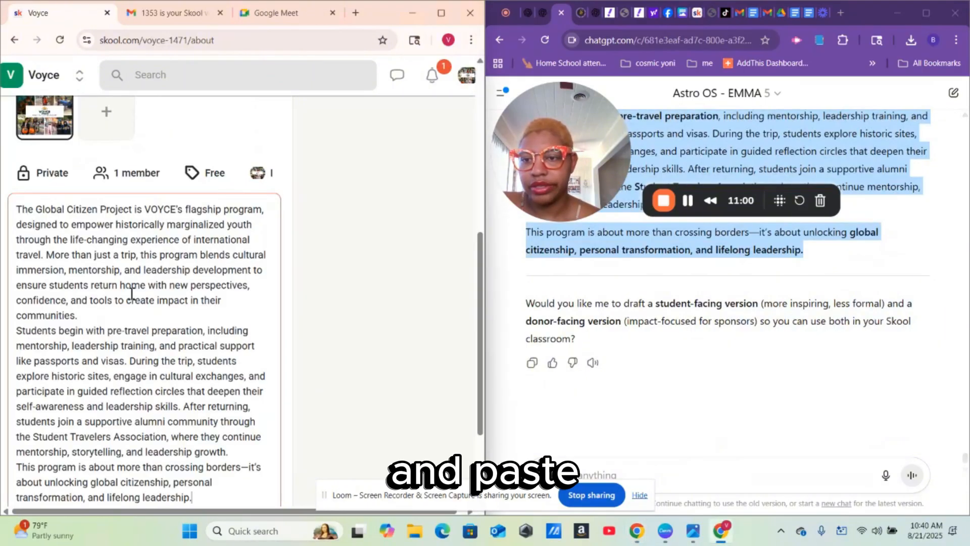
- Maximize Skool and delete the dash after 'borders' in the description
left_click(442, 14)
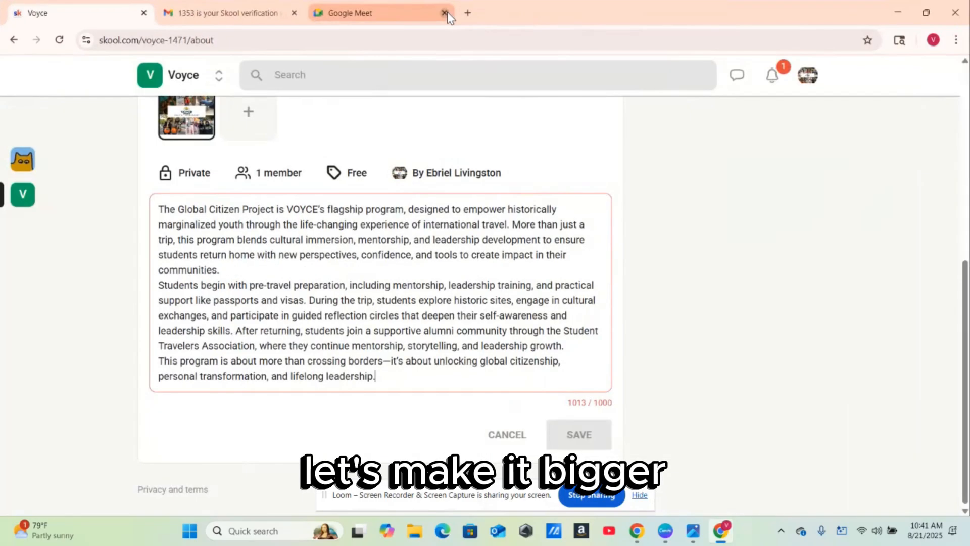
left_click(392, 361)
key("BackSpace")
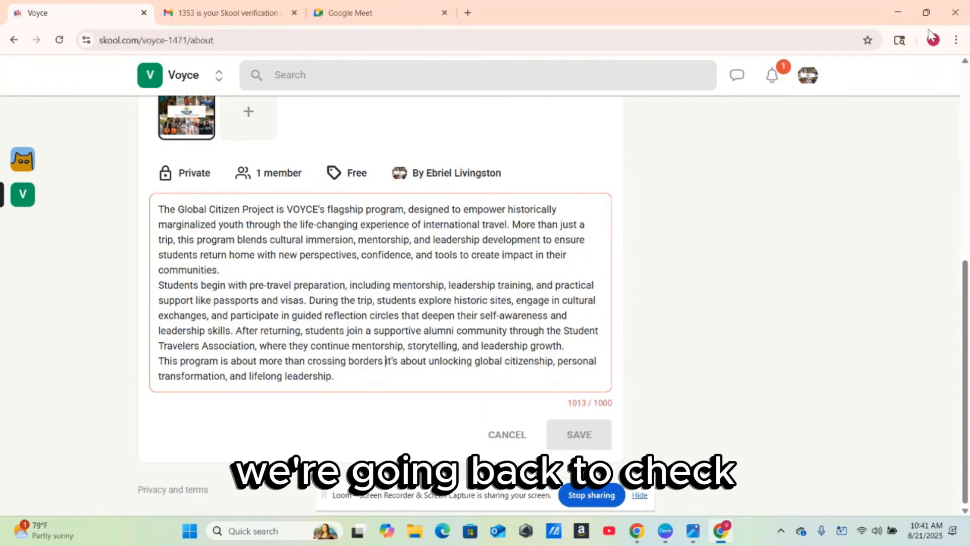
mouse_move(926, 15)
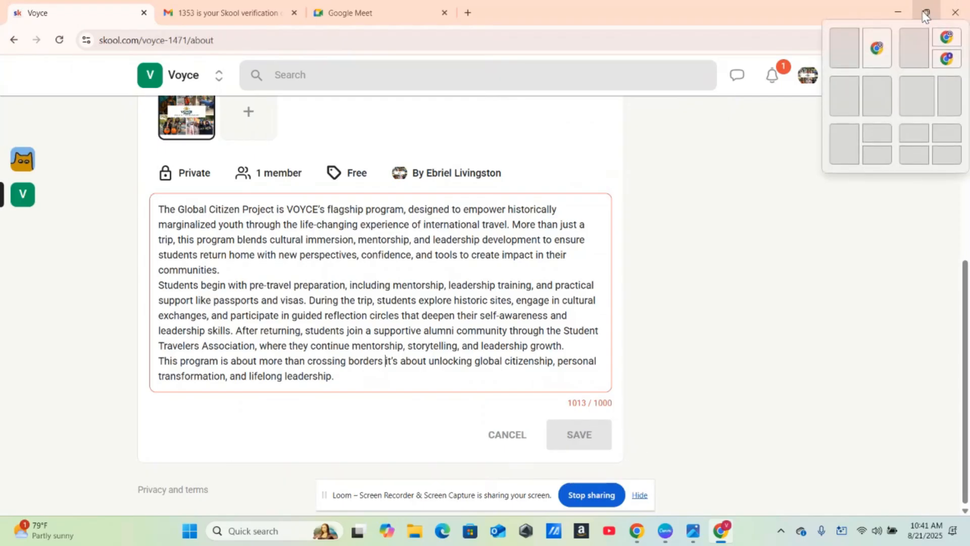
- Paste the too-long description back into ChatGPT, asking for it at 980 characters
left_click(844, 48)
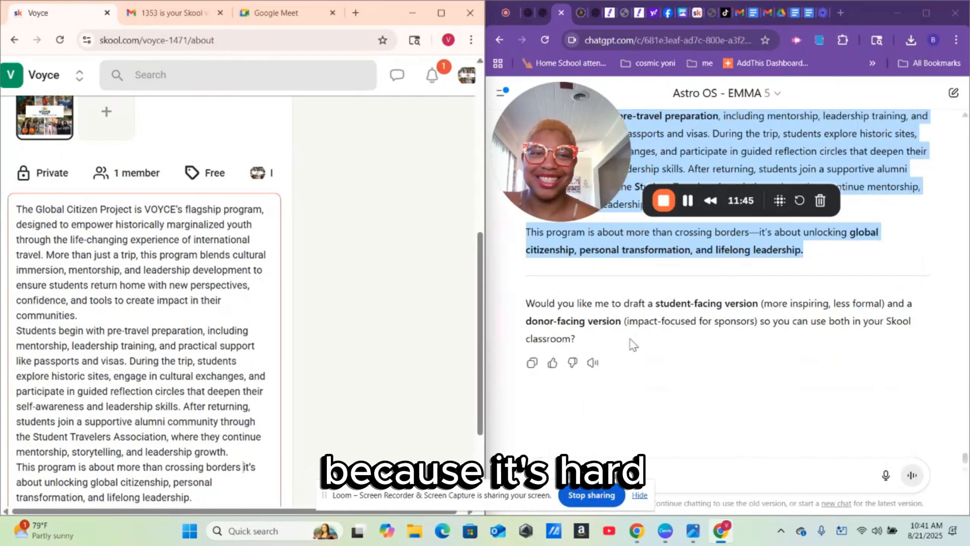
left_click(658, 474)
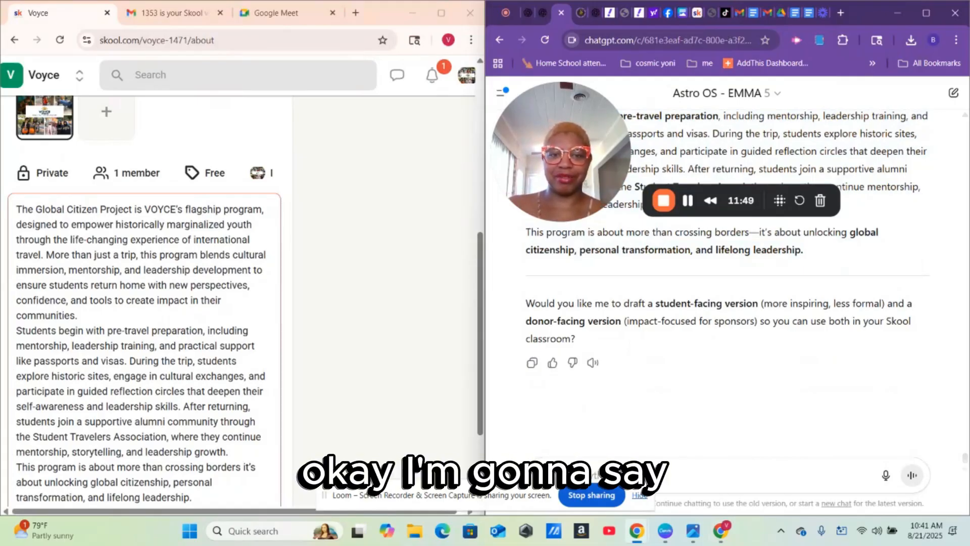
right_click(658, 473)
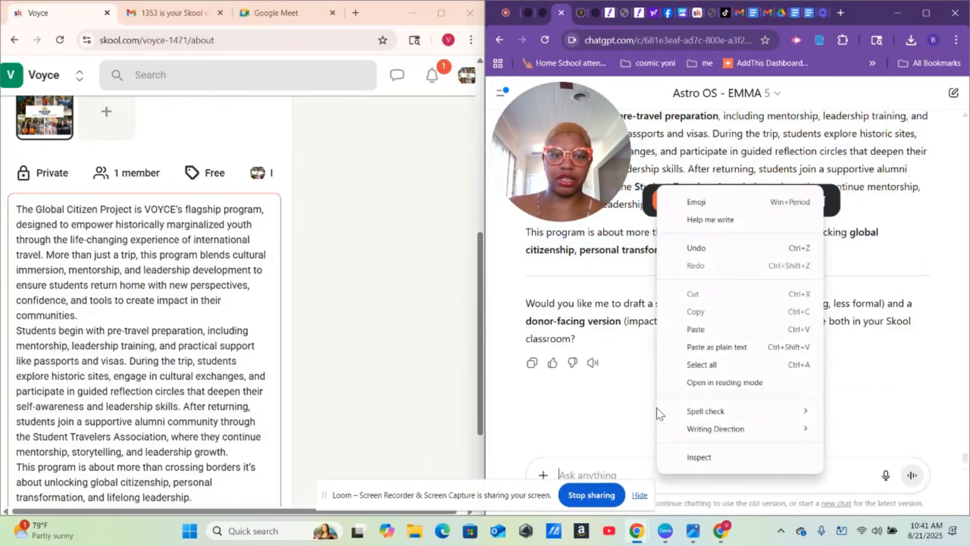
left_click(696, 329)
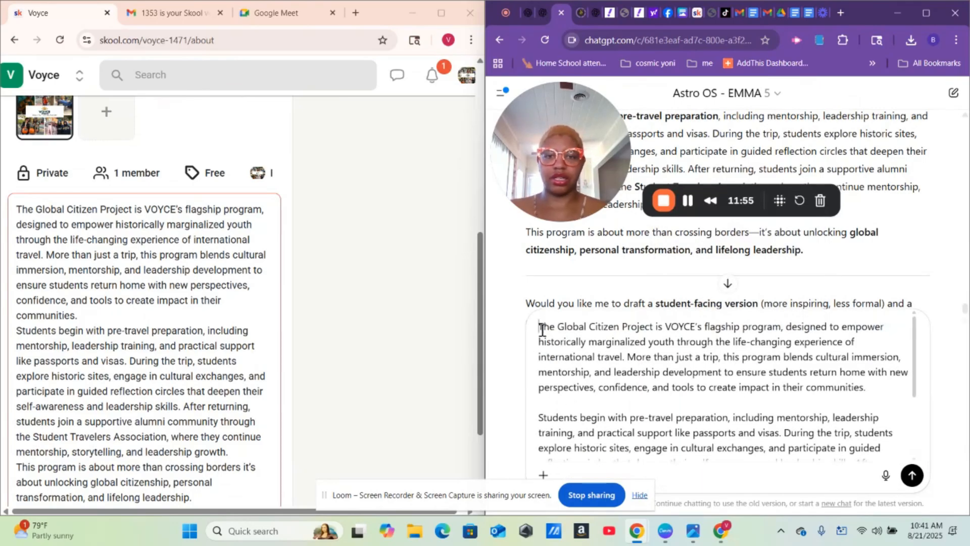
type("this was ")
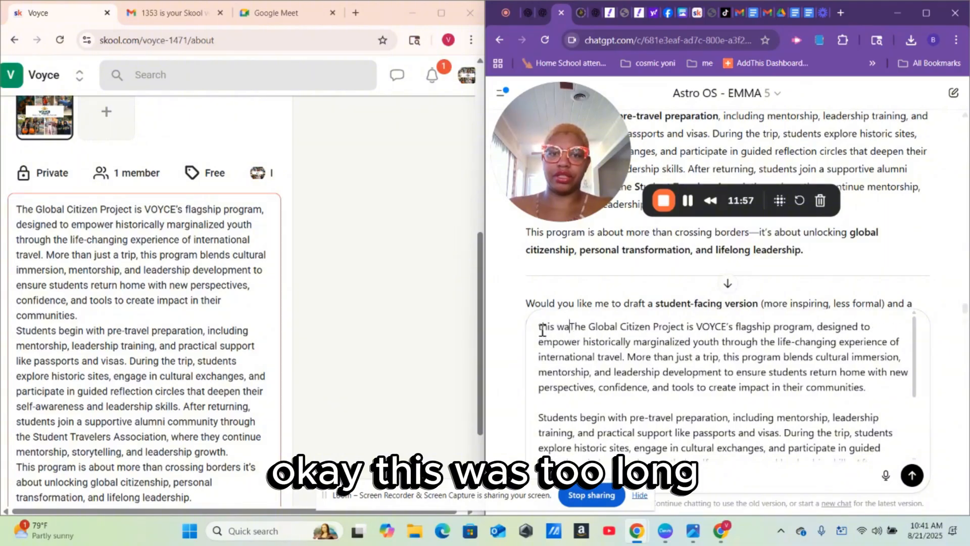
type("to long ")
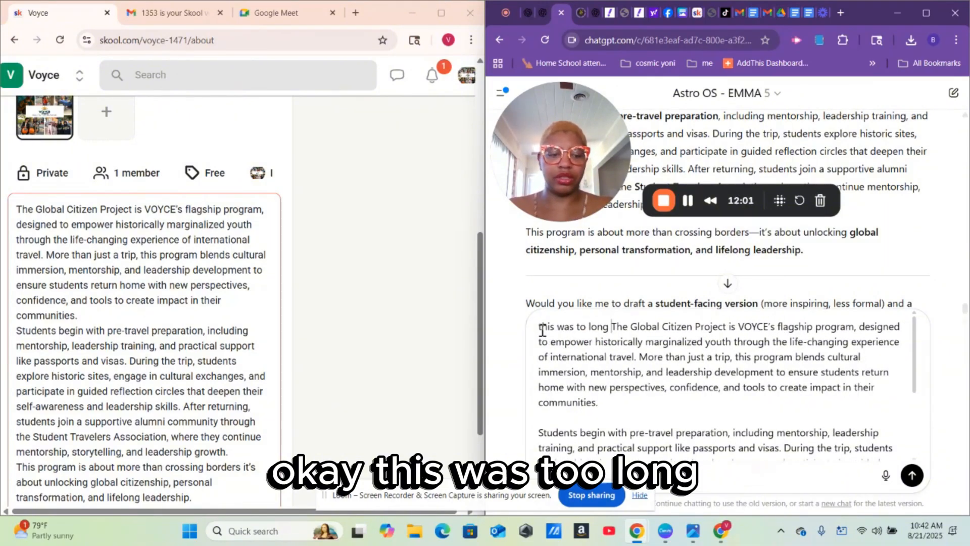
type("make it")
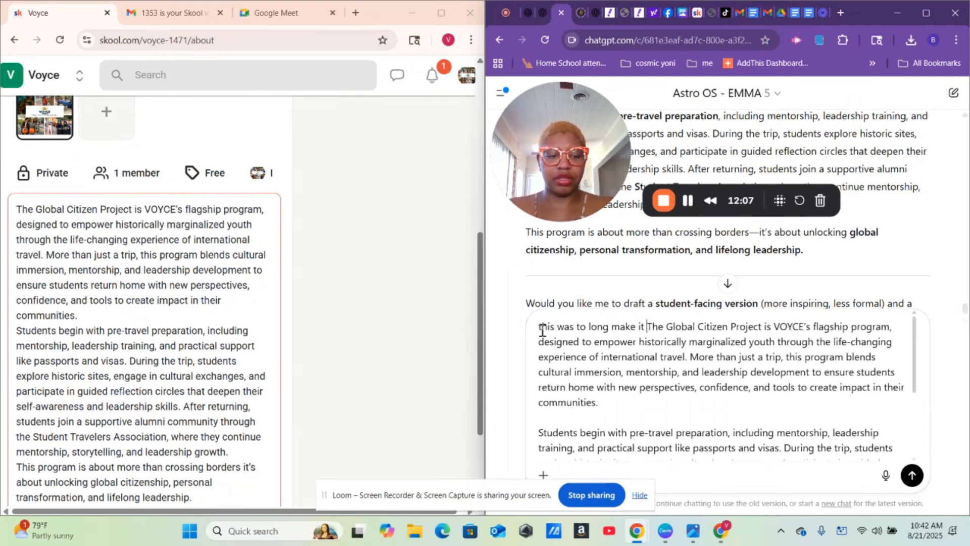
type("9")
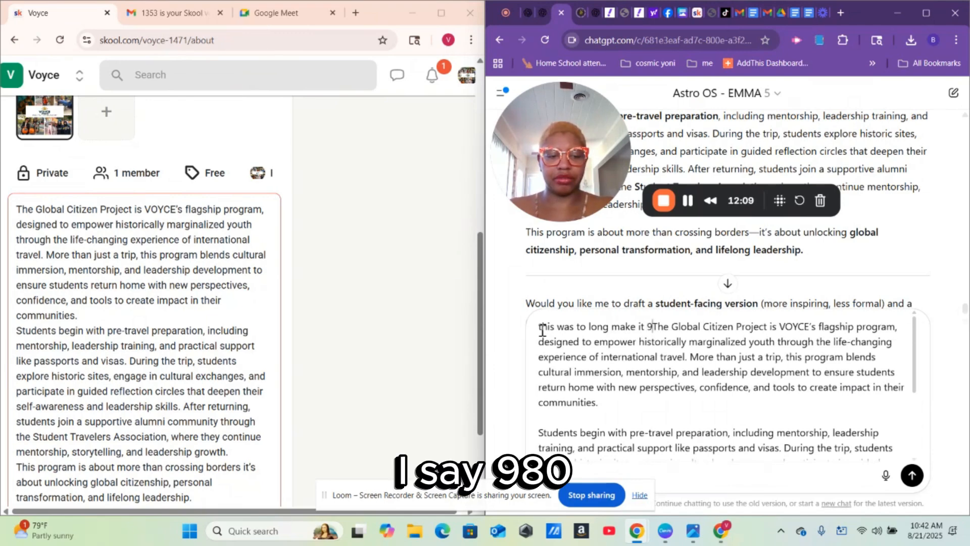
type("80")
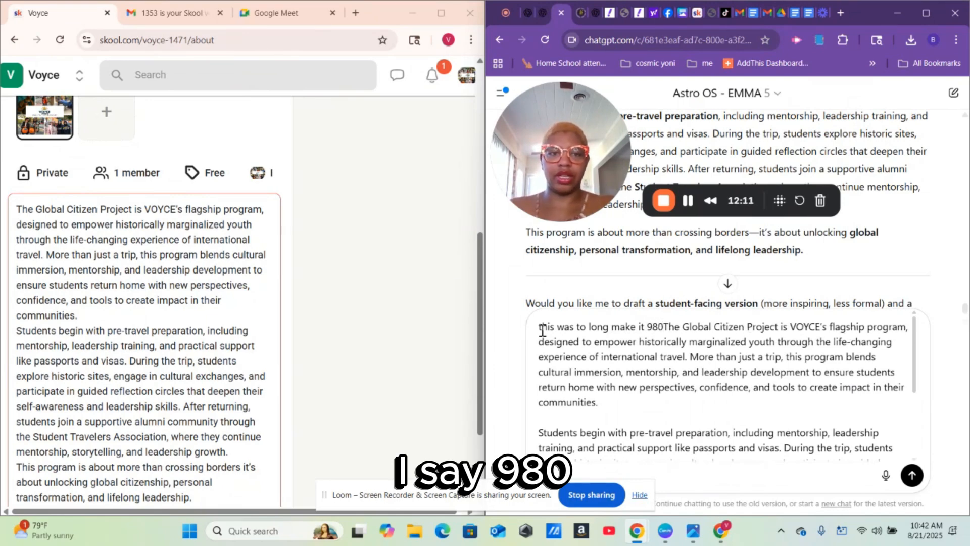
type(" chara")
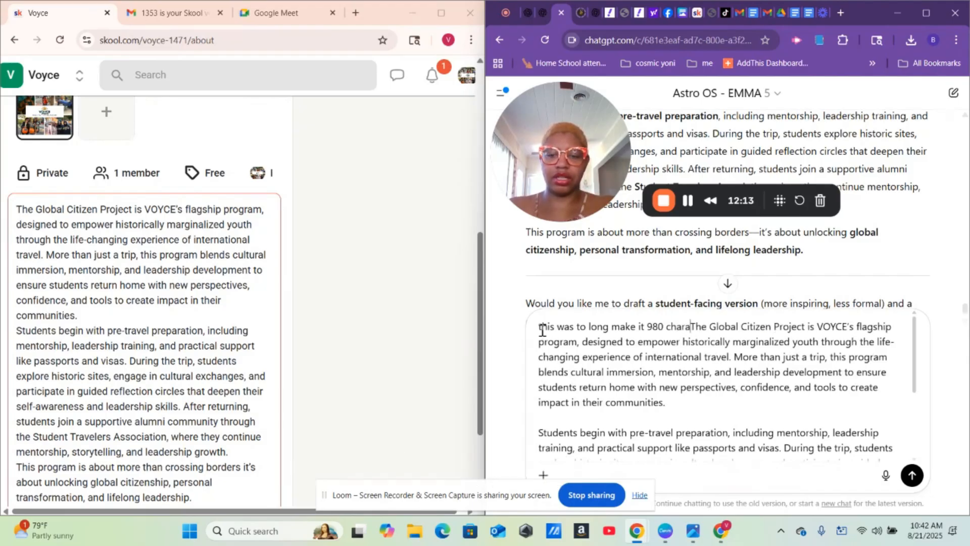
type("ters")
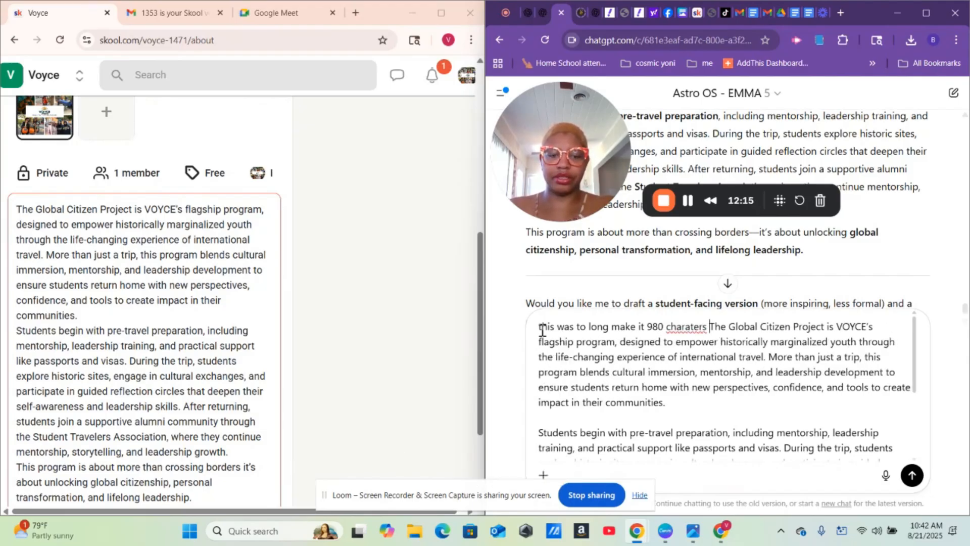
type(" :")
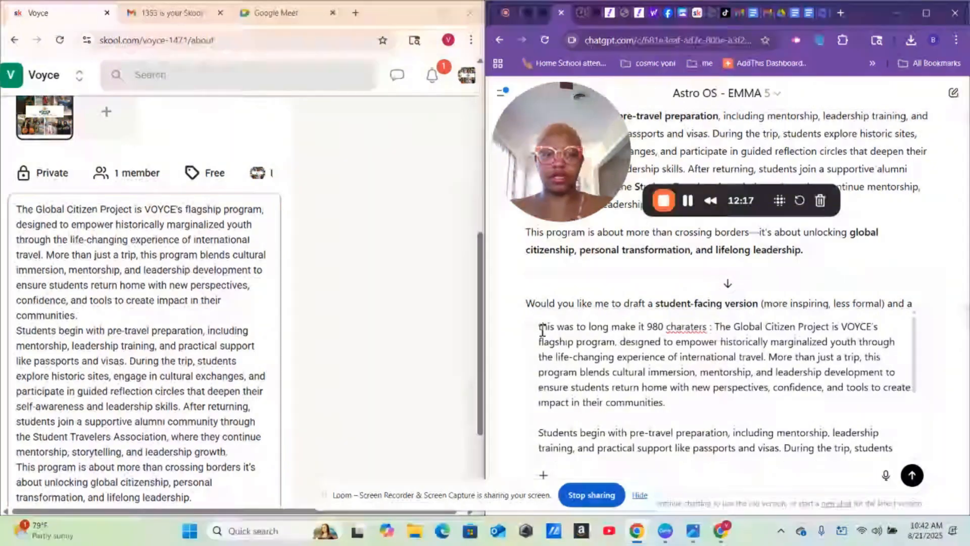
key("Return")
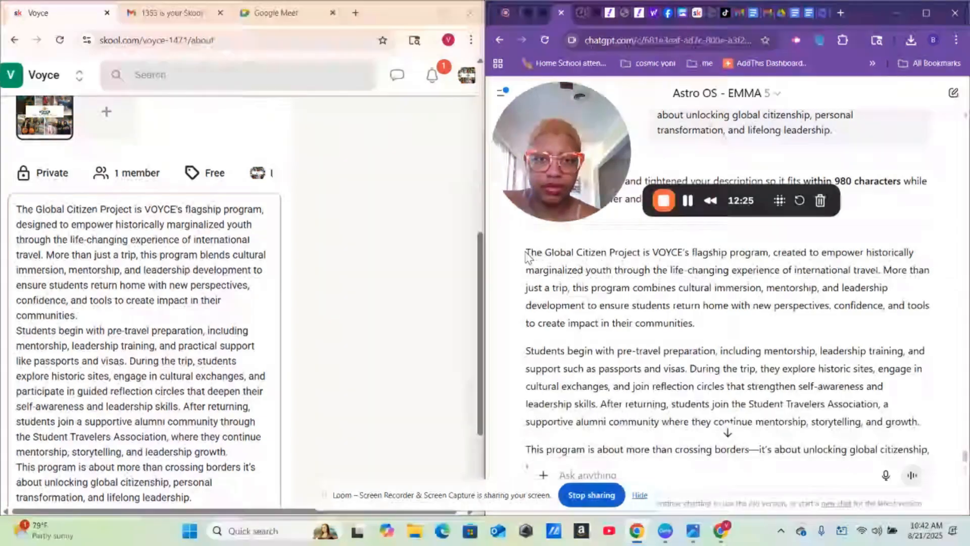
- Copy ChatGPT's shortened Global Citizen Project description
left_click_drag(525, 253, 939, 259)
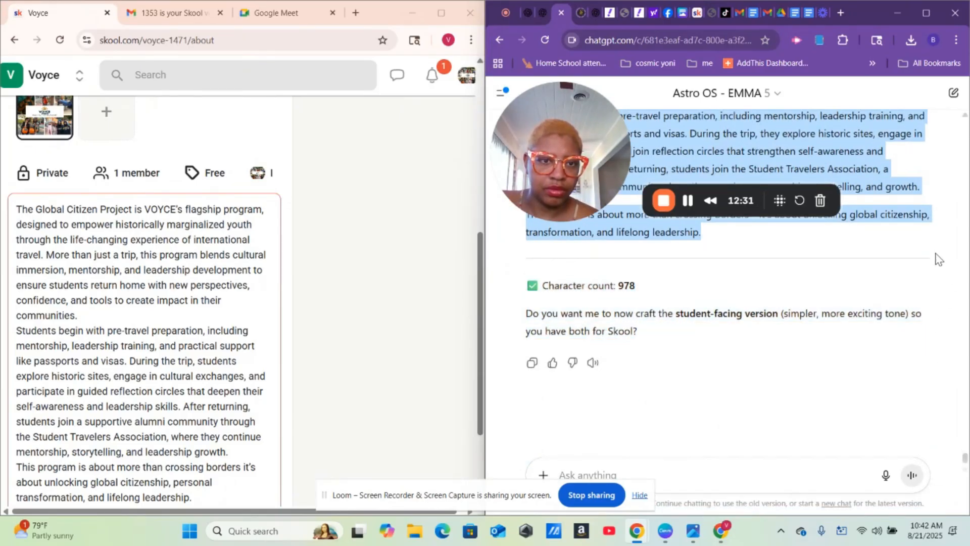
right_click(854, 148)
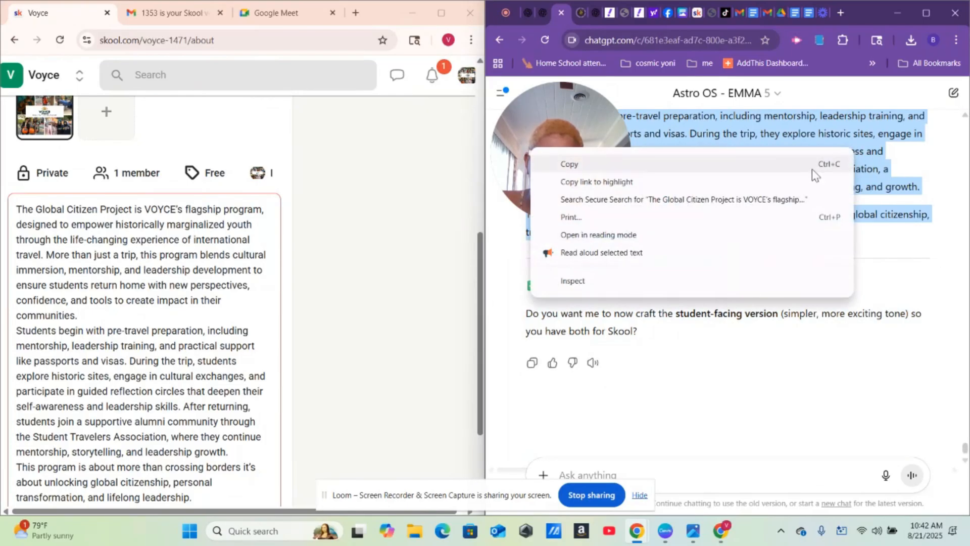
left_click(732, 164)
- Replace Voyce's old About description with the 957-character version and save it
triple_click(105, 254)
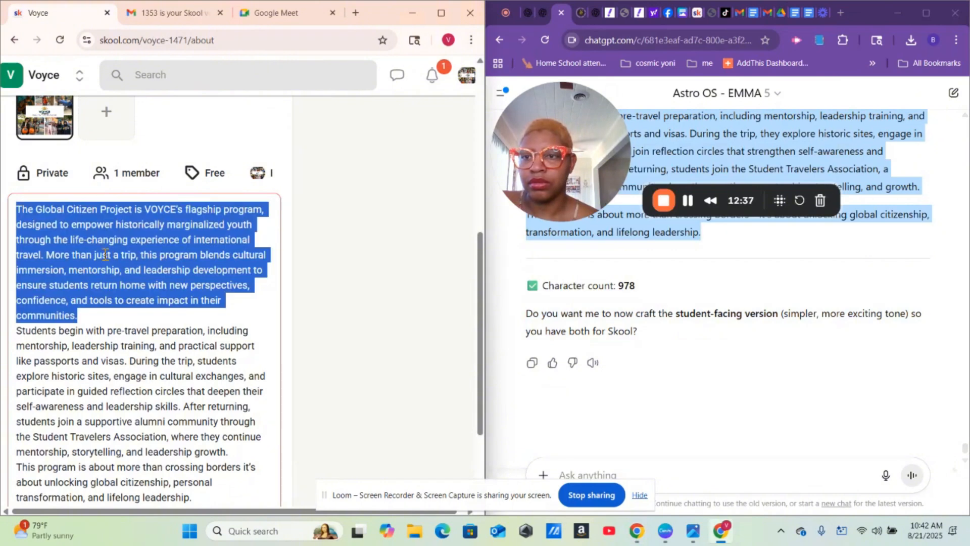
left_click(104, 254)
triple_click(35, 234)
left_click(28, 228)
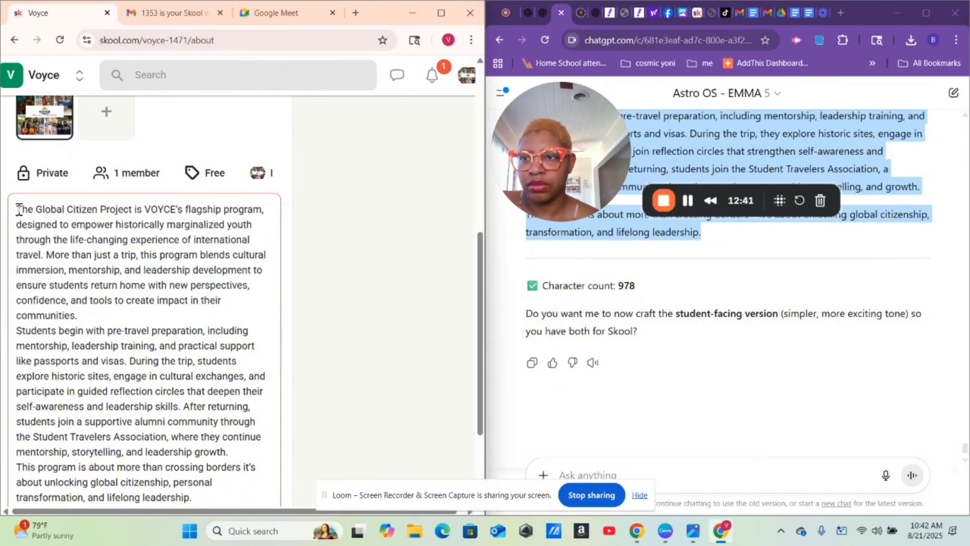
left_click_drag(17, 209, 190, 497)
scroll(159, 288, "down", 3)
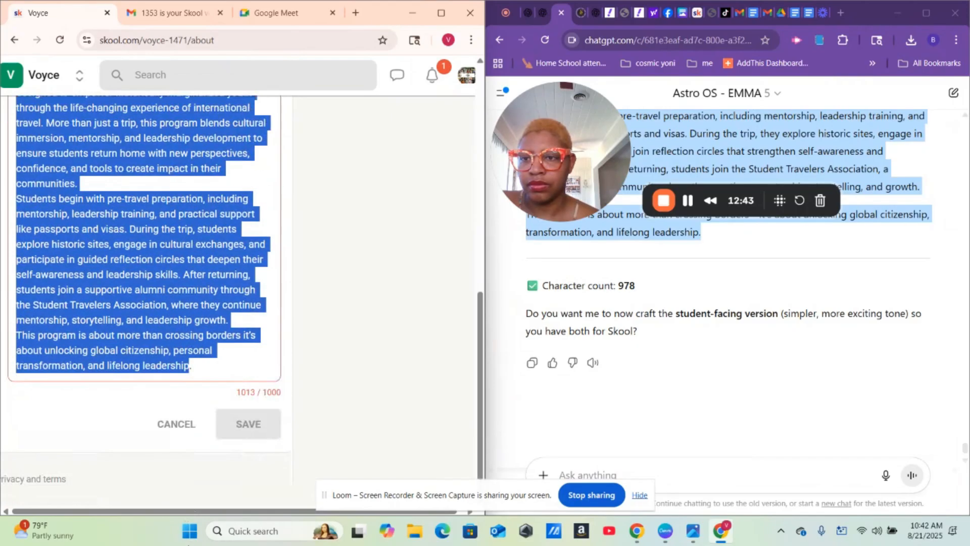
right_click(158, 287)
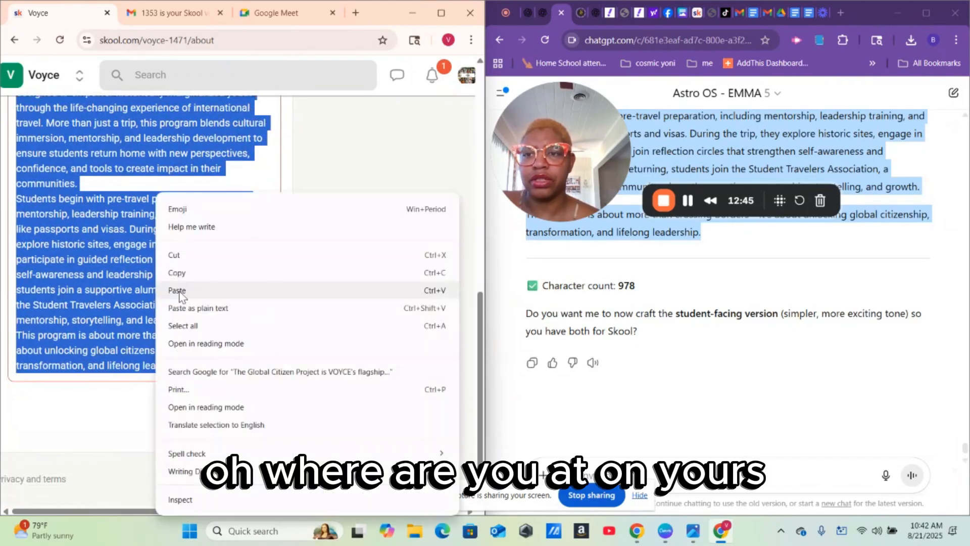
left_click(183, 290)
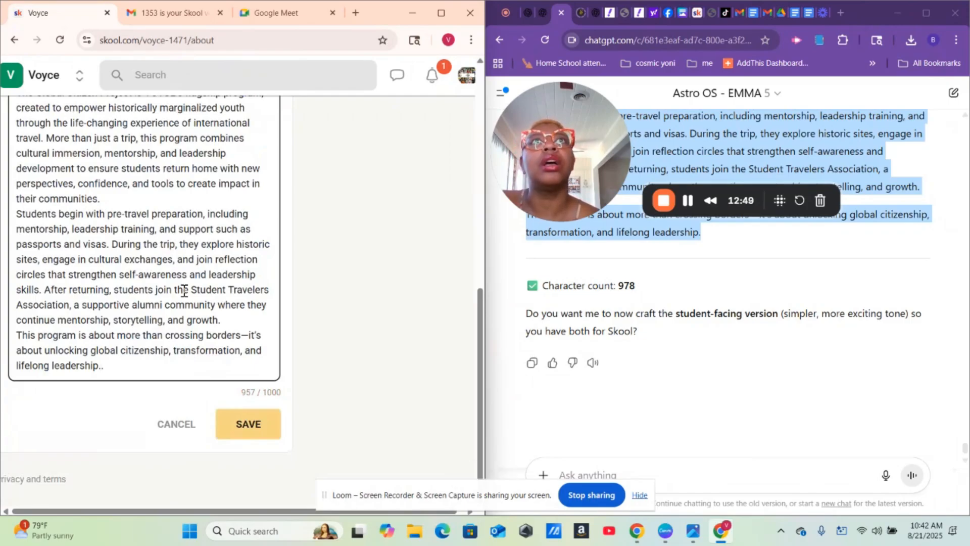
left_click(259, 426)
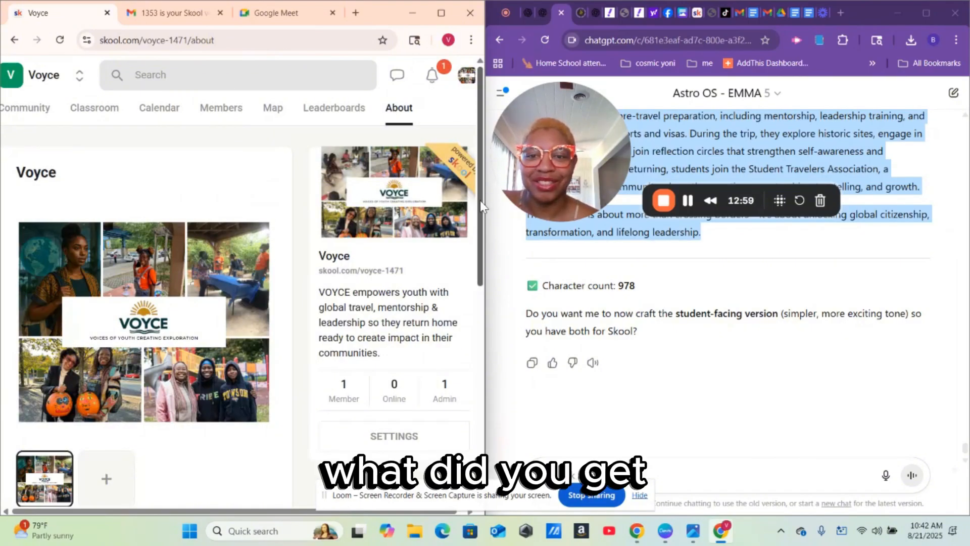
- Maximize the Skool window and show Voyce's Community feed
left_click_drag(480, 201, 481, 158)
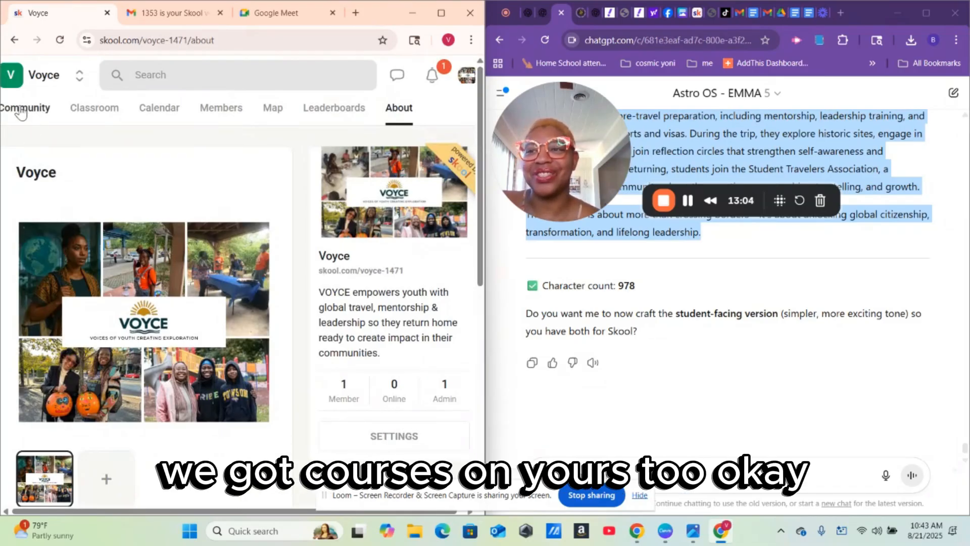
left_click(441, 14)
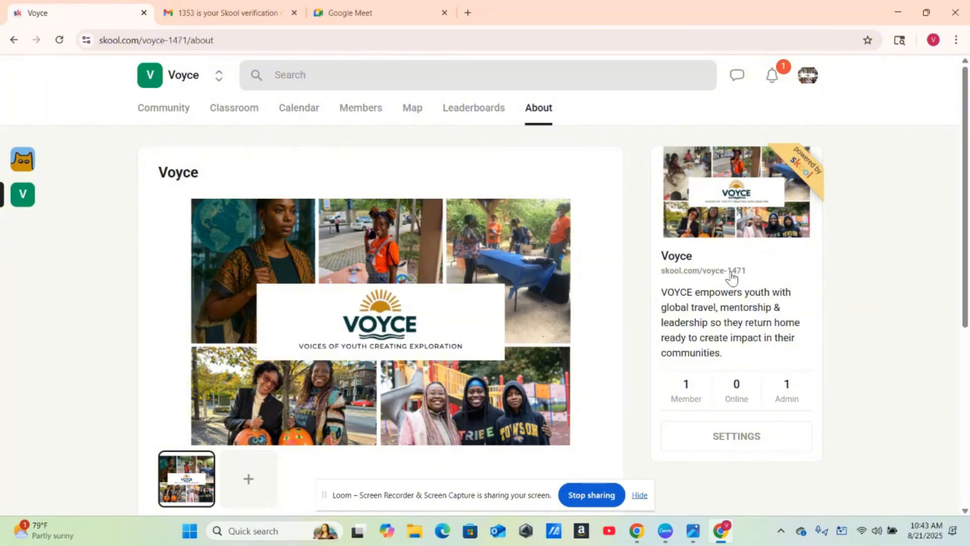
left_click(164, 114)
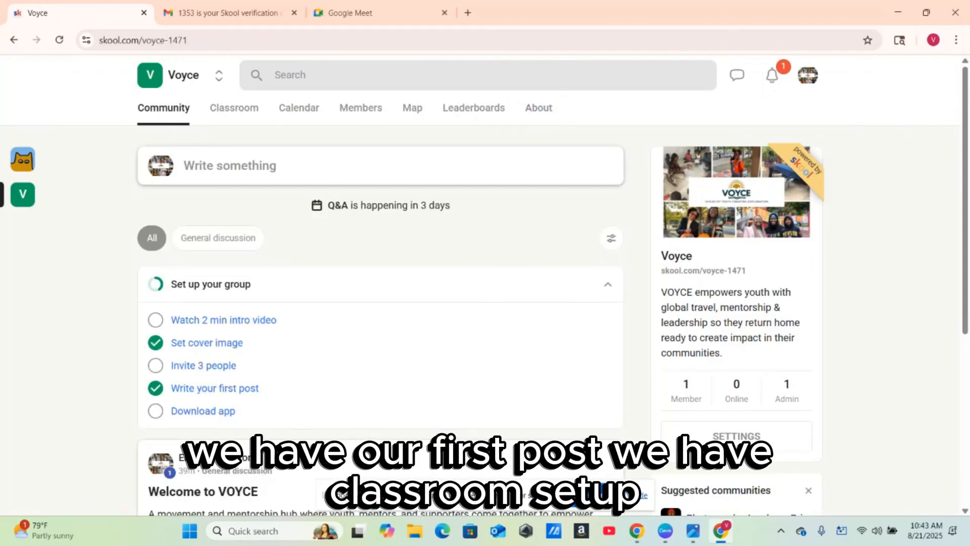
- Browse the Classroom, The Global Citizen Project course, the Calendar and the Members list
left_click(224, 123)
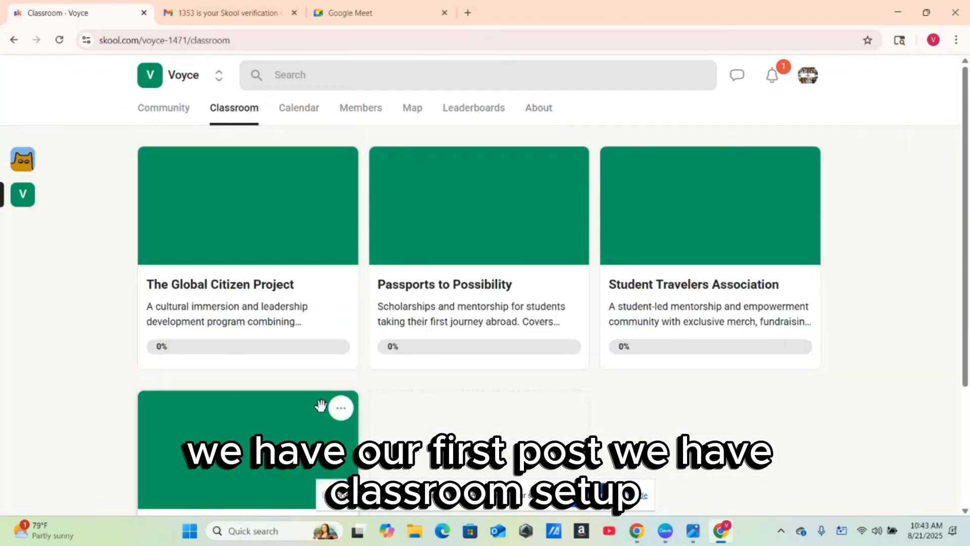
left_click(245, 253)
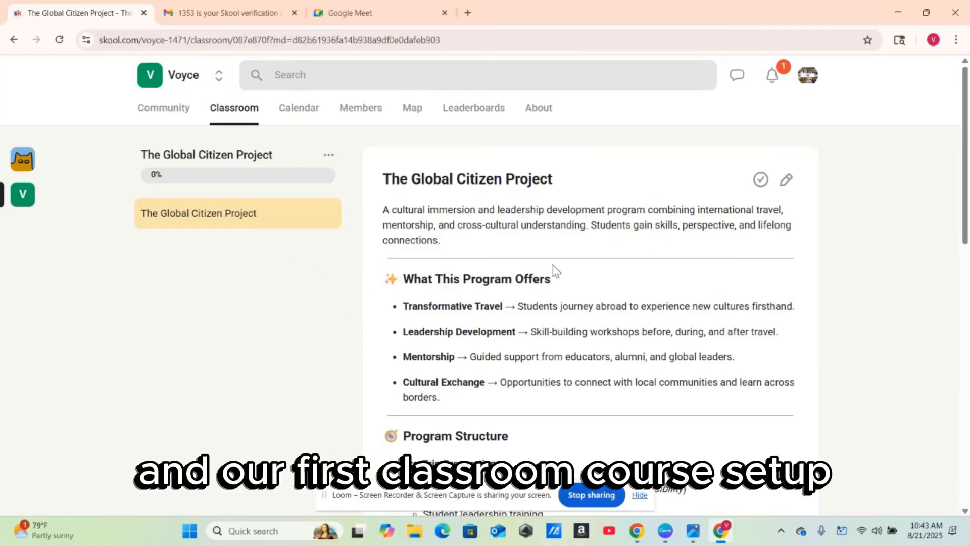
left_click(306, 111)
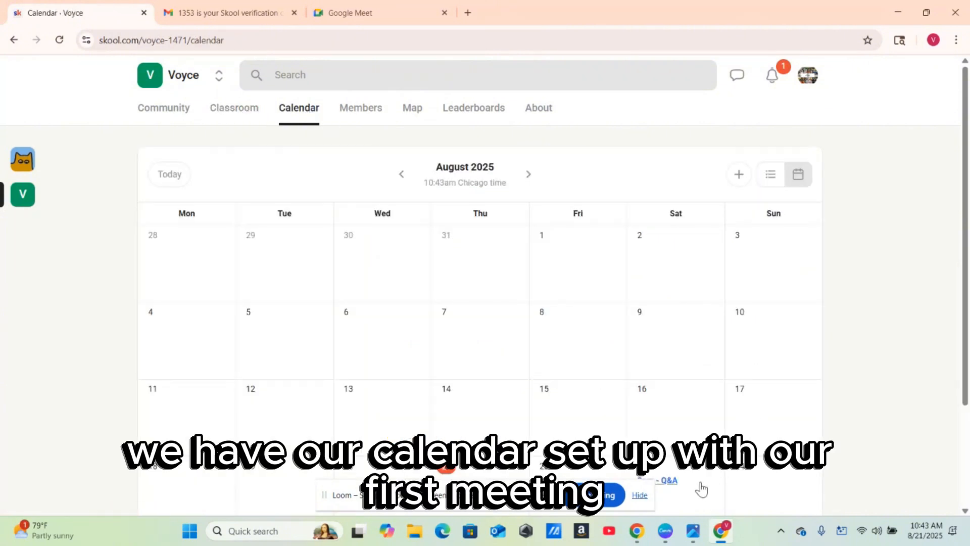
left_click(369, 116)
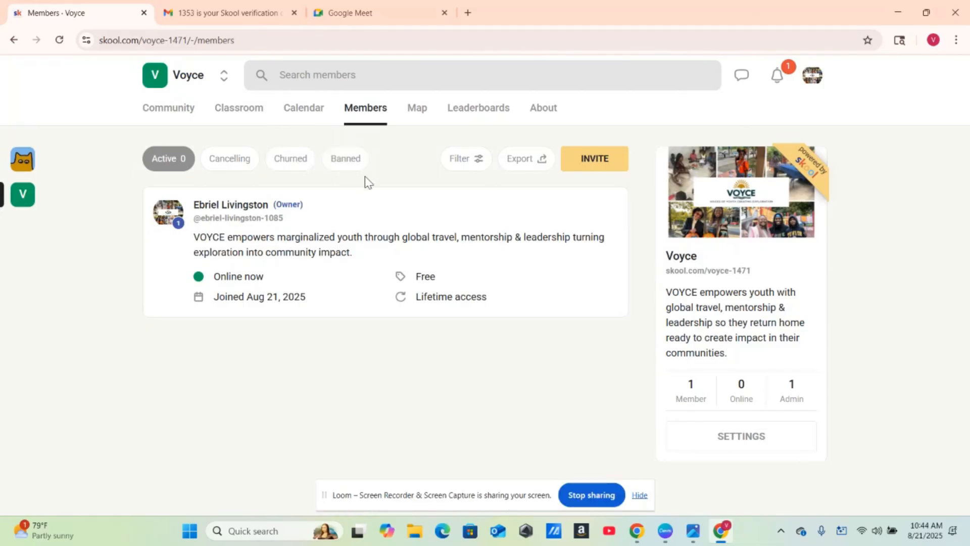
- Look over the member map and leaderboards, return to About, then open Voyce's group settings
left_click(417, 113)
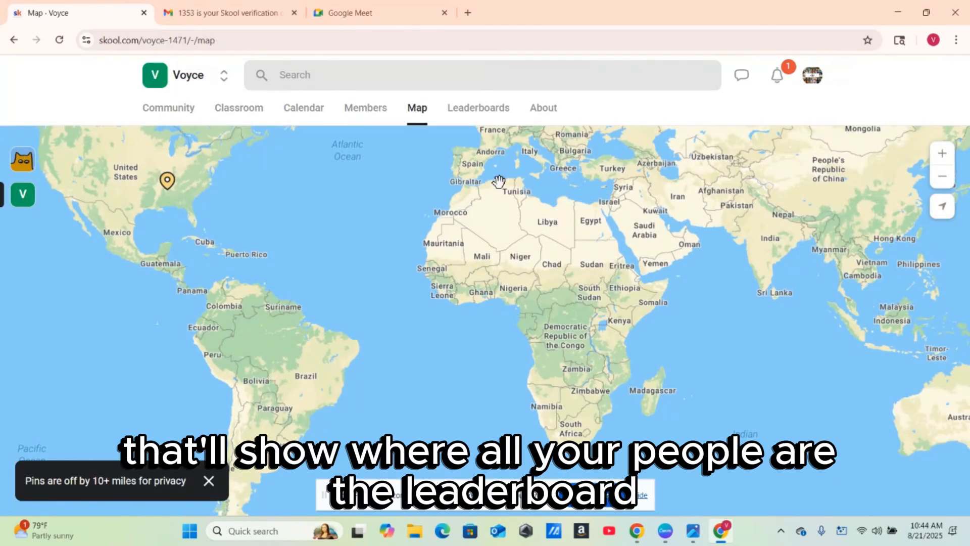
left_click(487, 116)
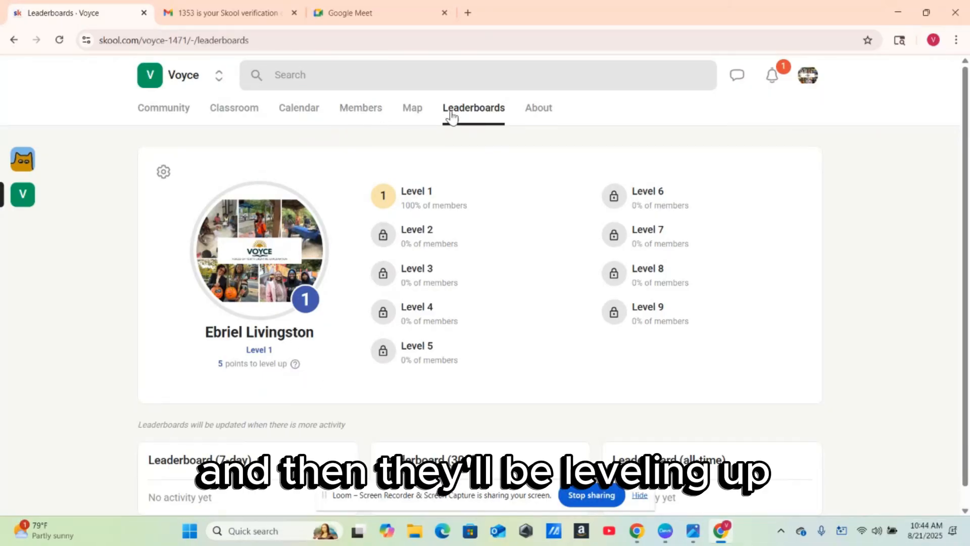
left_click(539, 119)
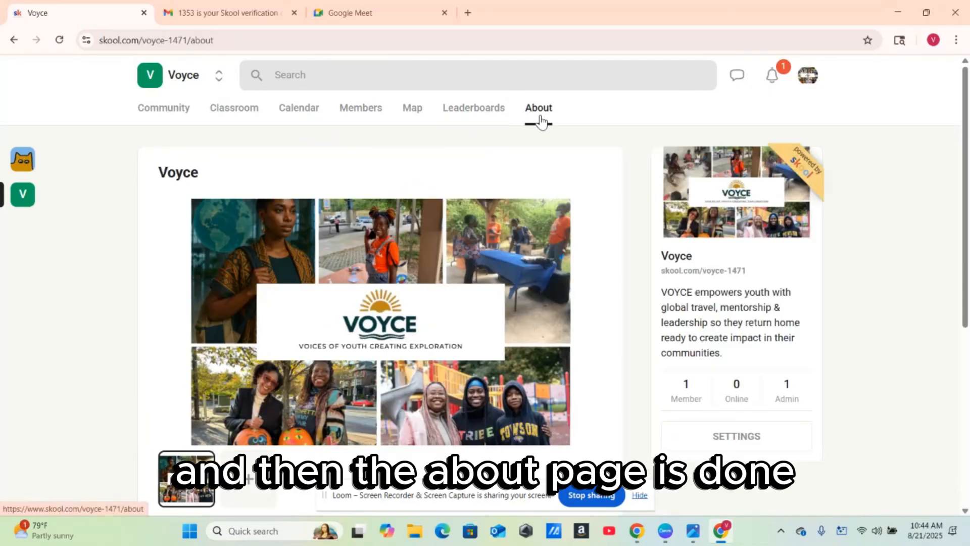
left_click_drag(966, 192, 968, 80)
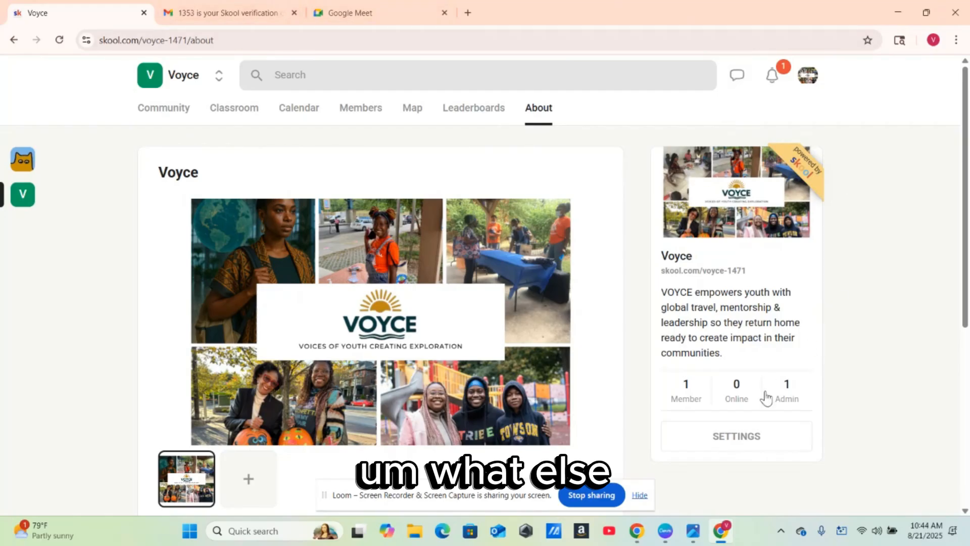
left_click(736, 437)
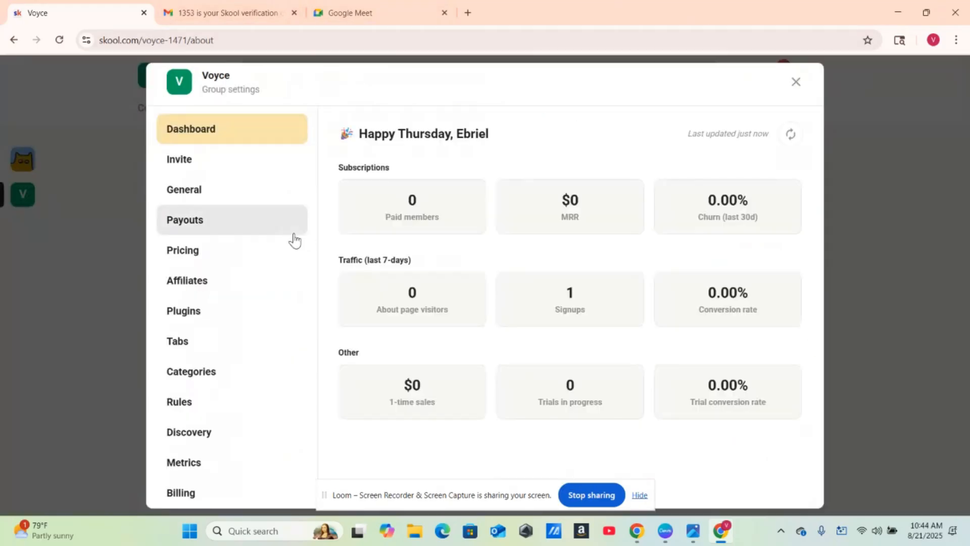
- Check Payouts, then view Pricing and the Free price's options without changing anything
left_click(216, 221)
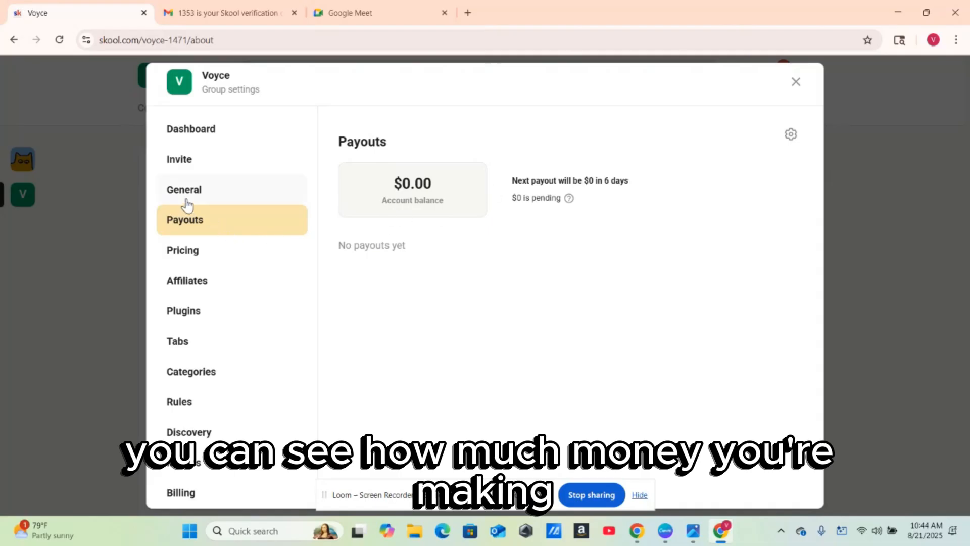
left_click(189, 257)
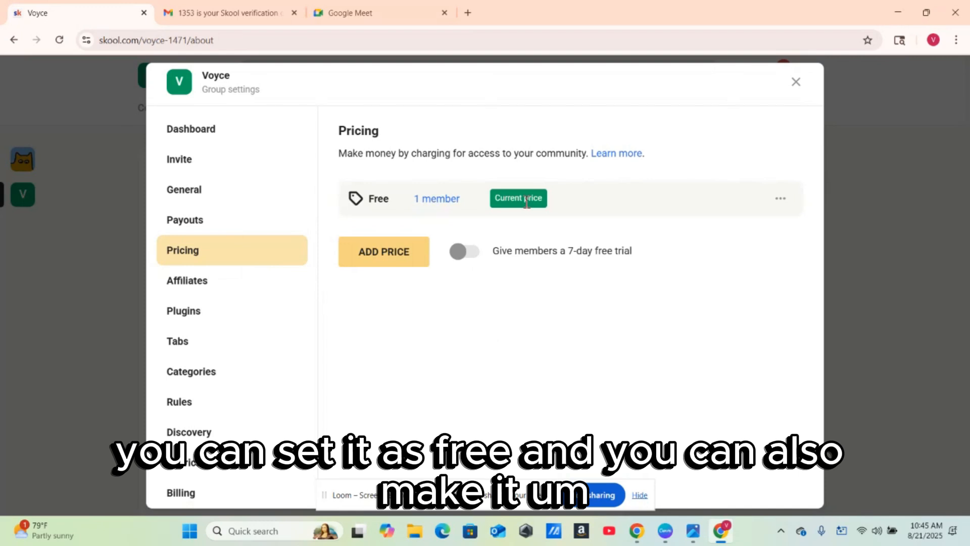
left_click(787, 204)
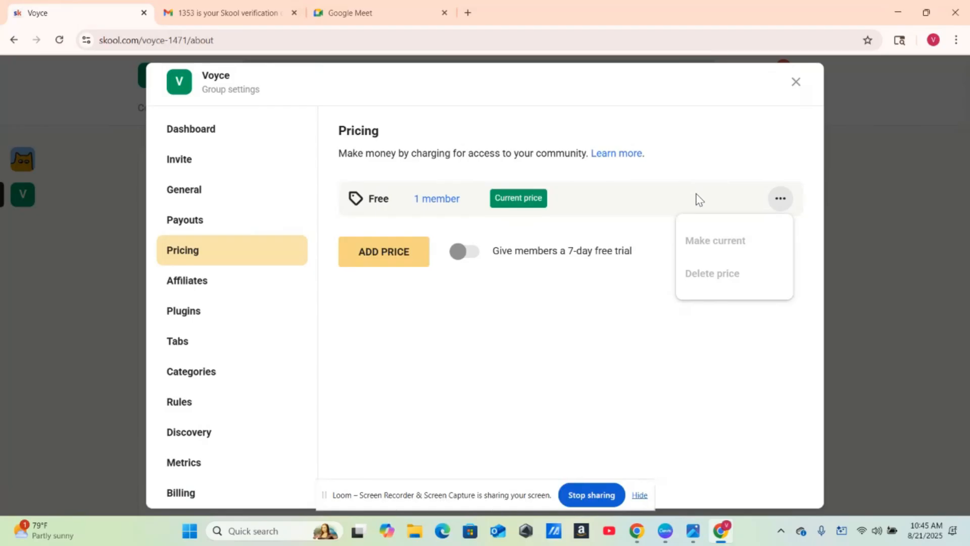
left_click(659, 184)
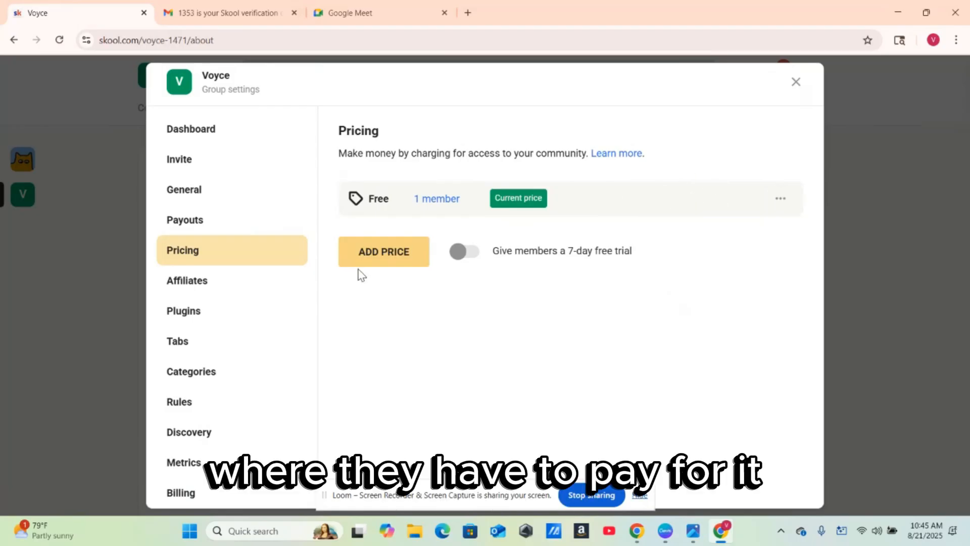
left_click(369, 264)
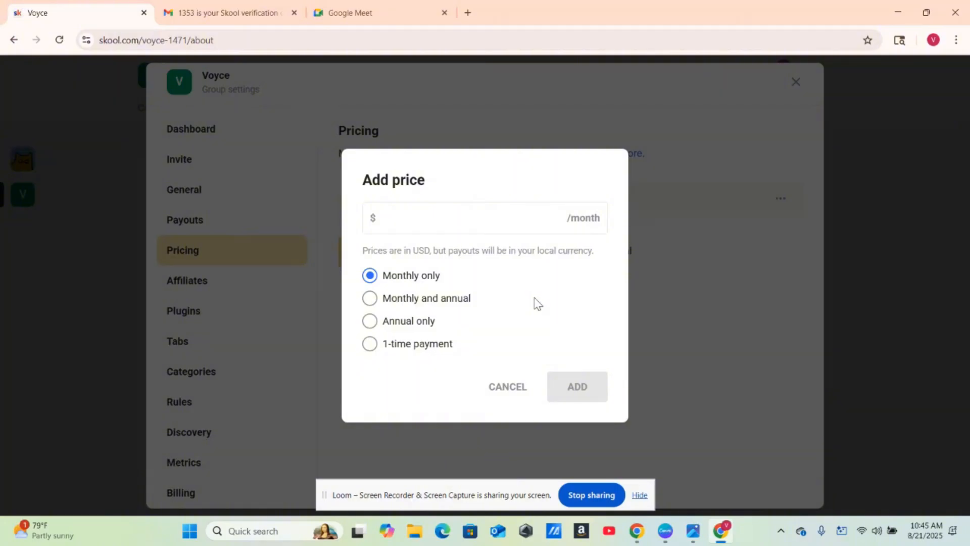
left_click(513, 388)
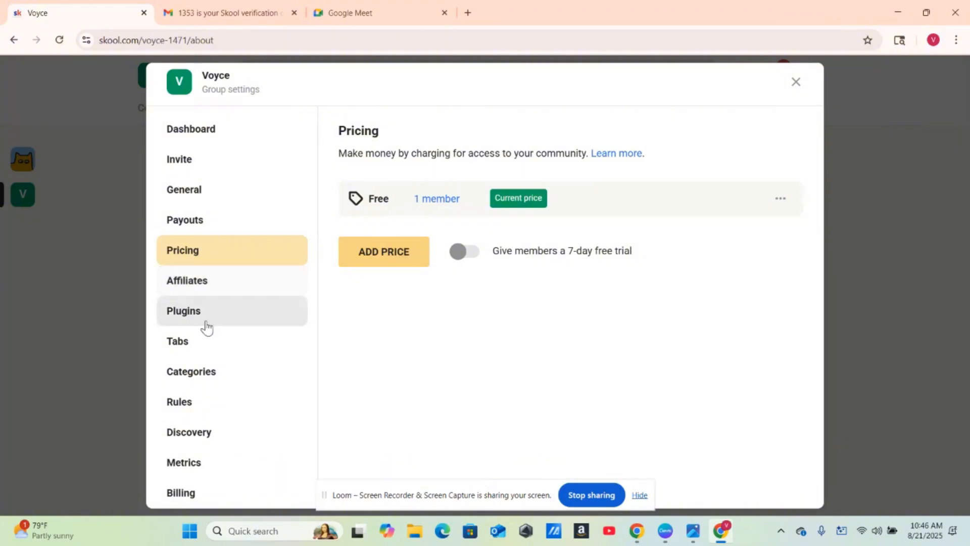
- Browse the Affiliates and Plugins settings, then view Tabs with Classroom, Calendar and Map on
left_click(208, 286)
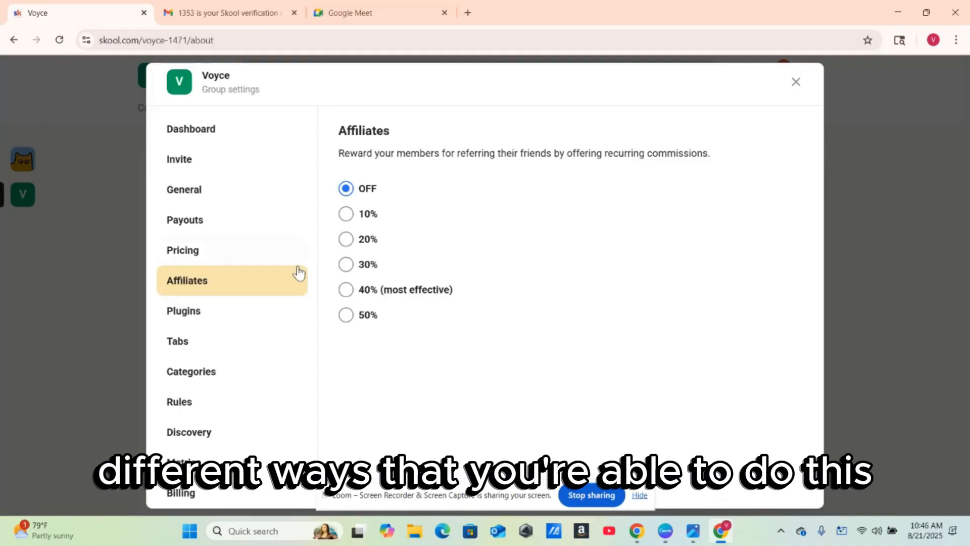
left_click(196, 313)
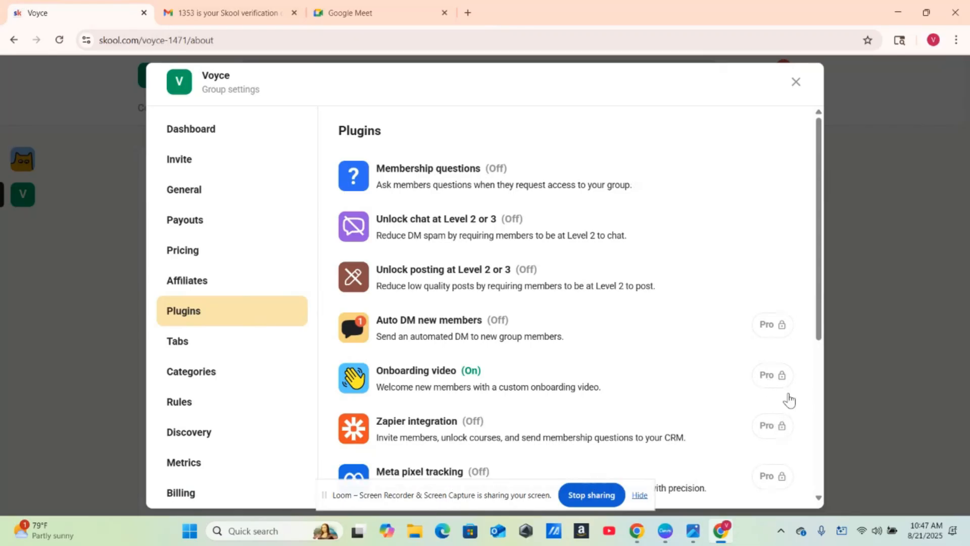
left_click_drag(822, 258, 822, 477)
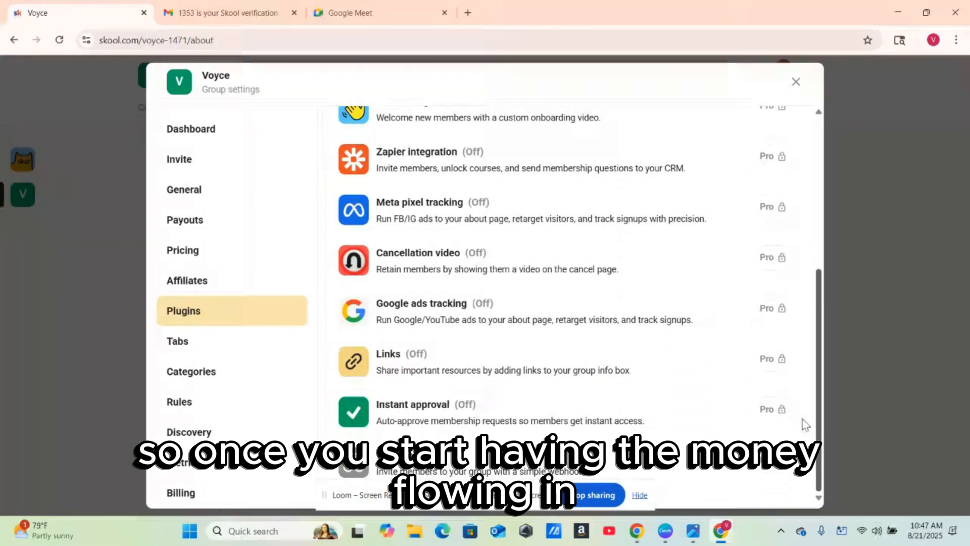
scroll(806, 303, "up", 5)
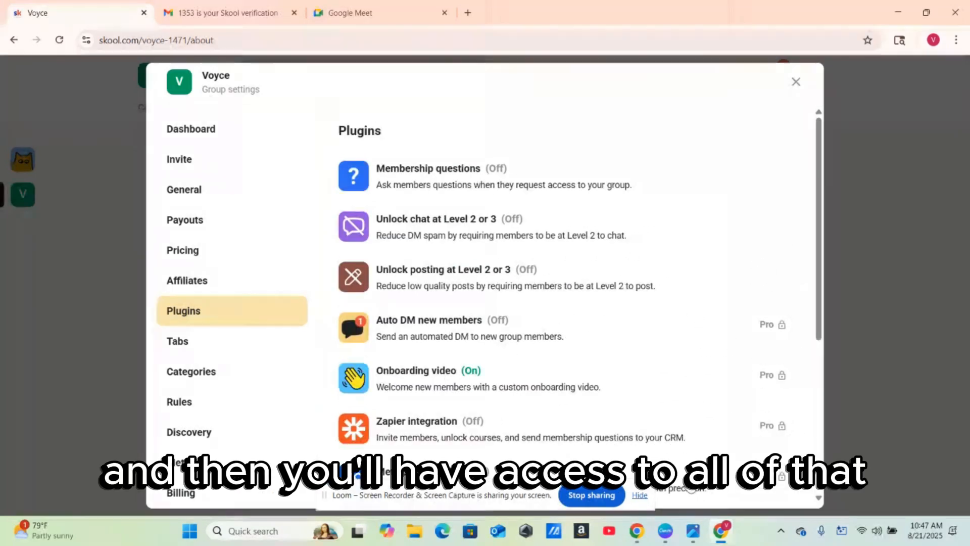
left_click(194, 345)
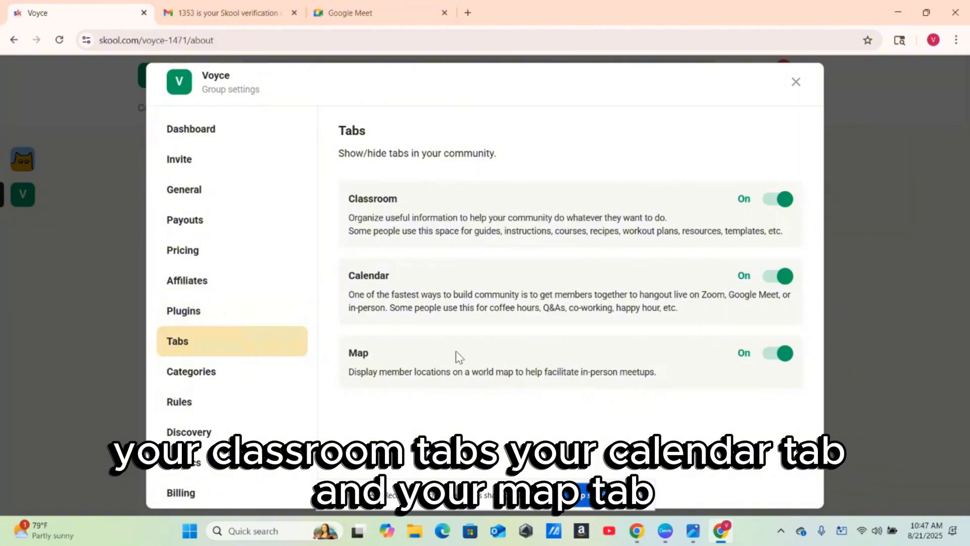
- Glance at Categories, then view the Rules page listing Be positive, No self-promotion, Make an effort
left_click(212, 372)
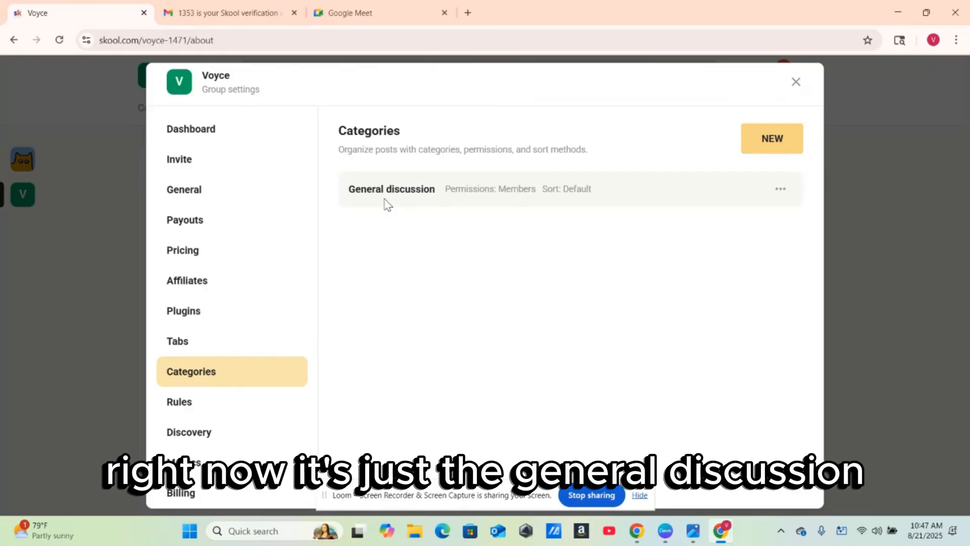
left_click(178, 408)
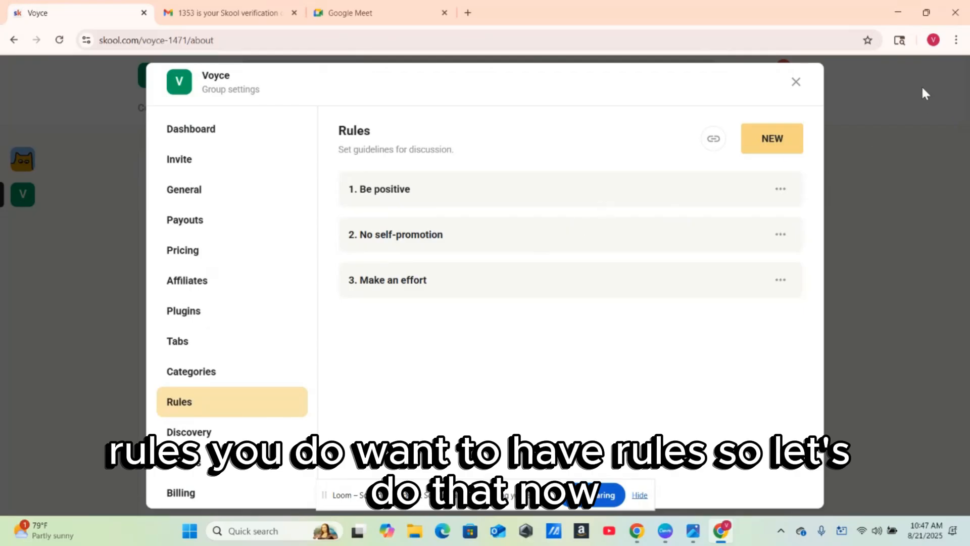
- Tile Skool beside ChatGPT and ask ChatGPT to create 5 more Skool community rules and guidelines
mouse_move(932, 16)
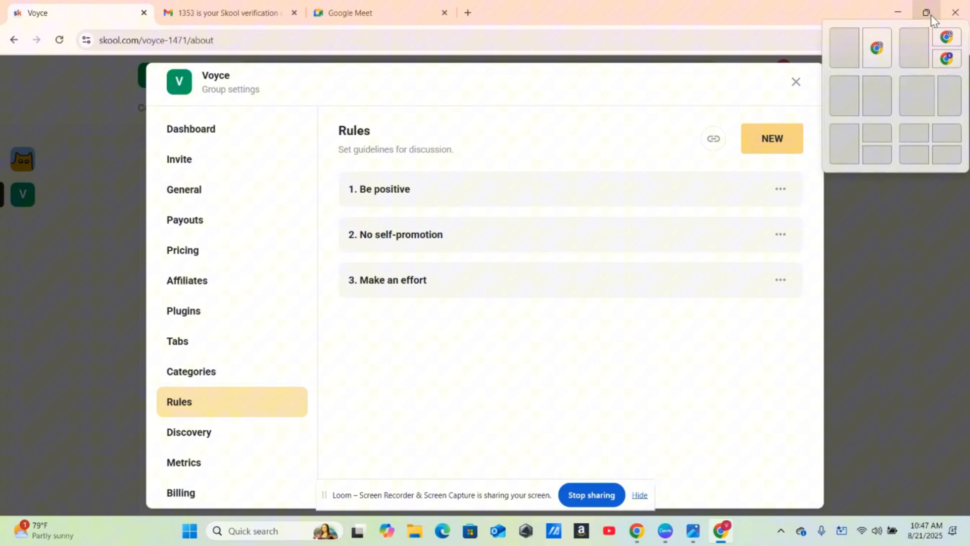
left_click(855, 48)
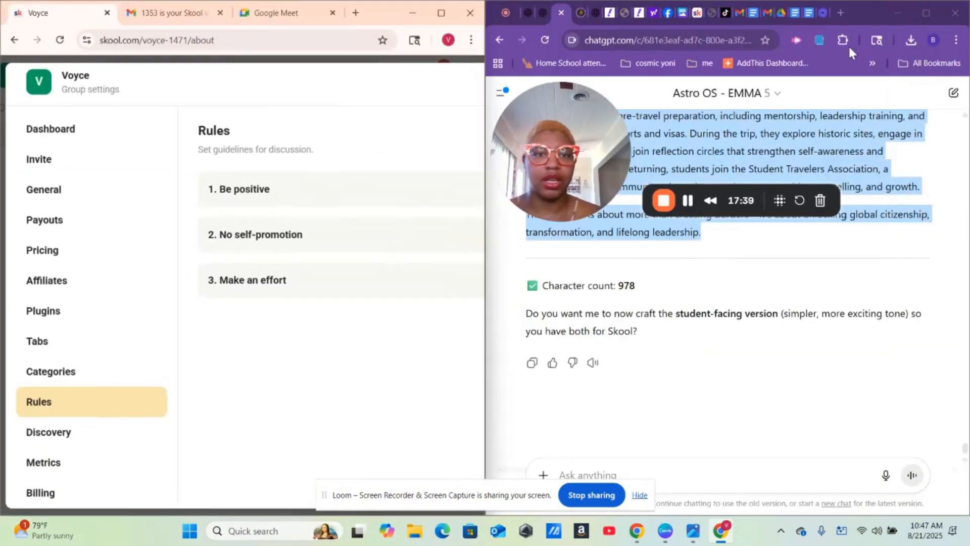
left_click(590, 470)
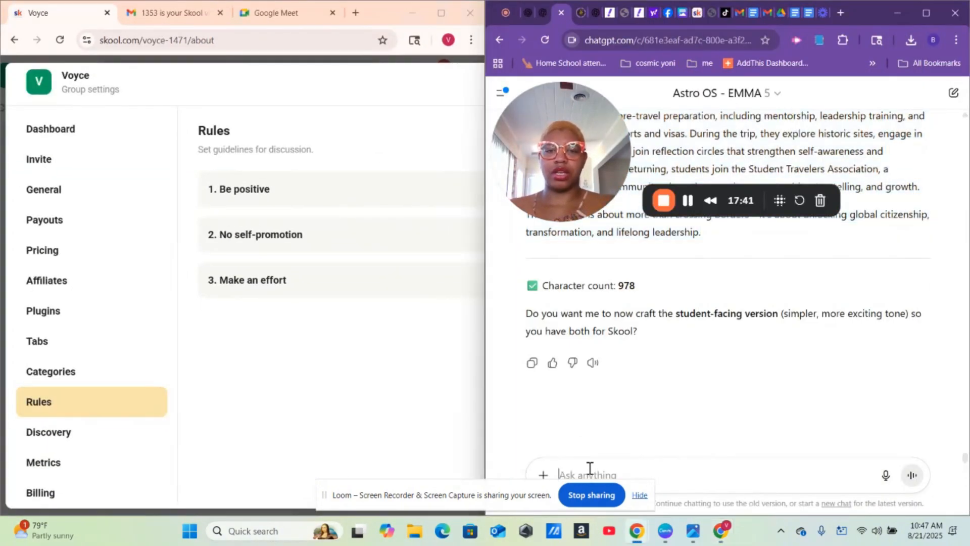
type("ok")
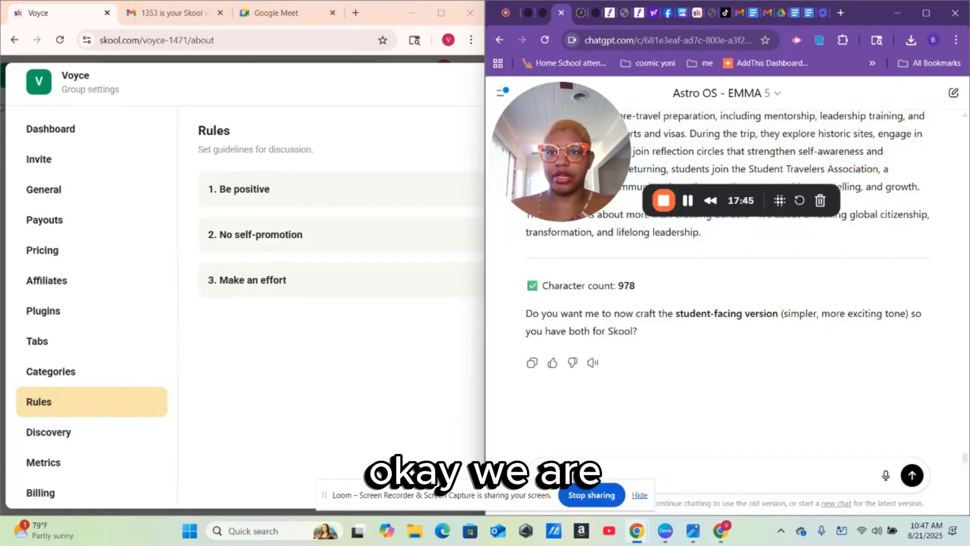
type("we are ")
type("an")
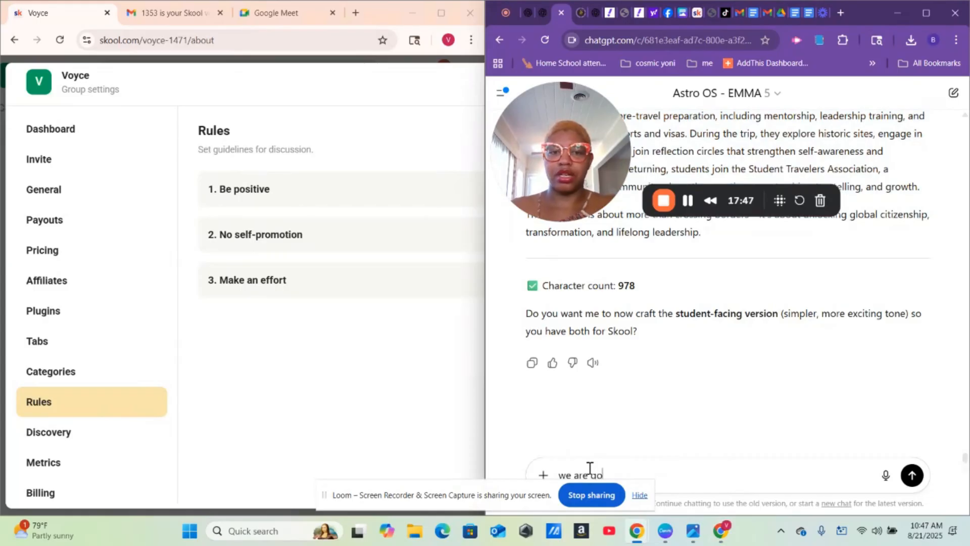
key("BackSpace")
key("BackSpace")
type("adding r")
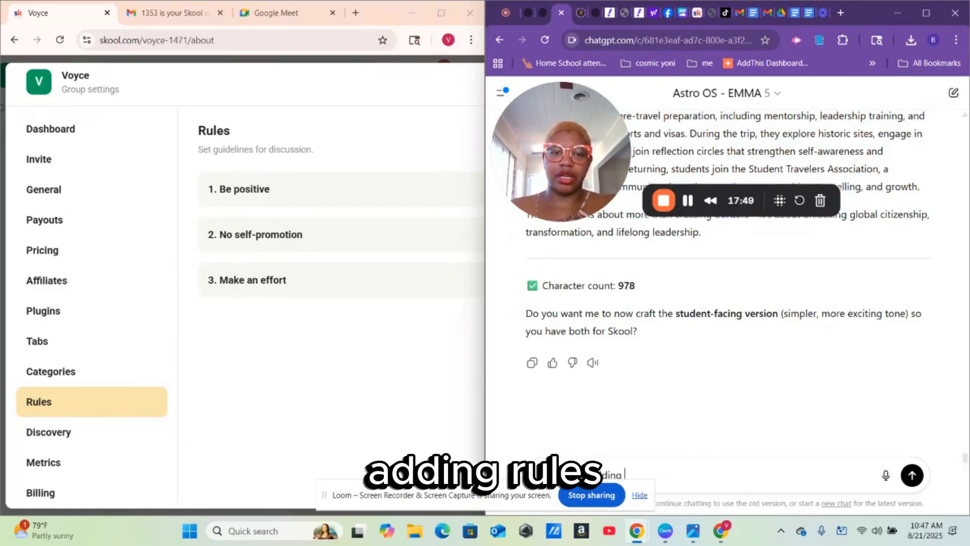
type("ules")
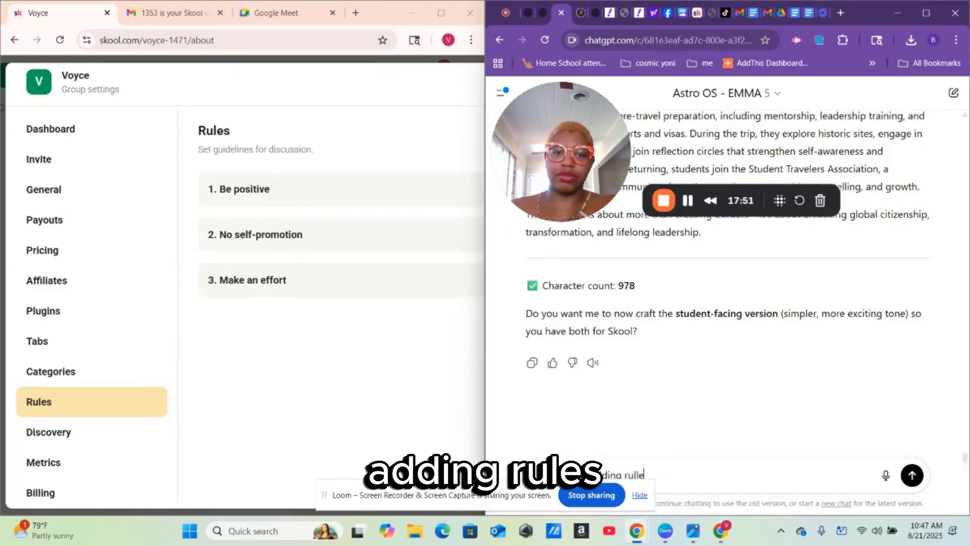
key("BackSpace")
key("BackSpace")
type("es and gu")
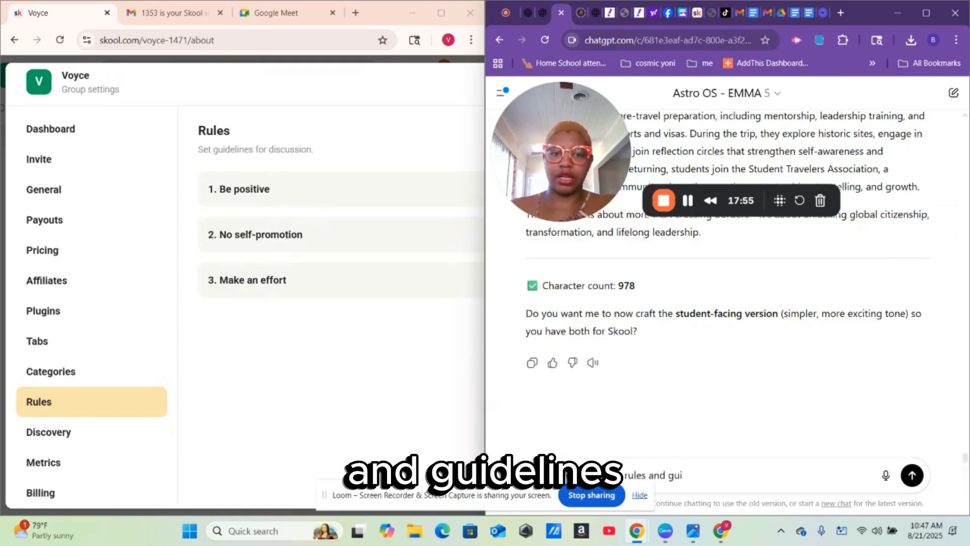
type("i")
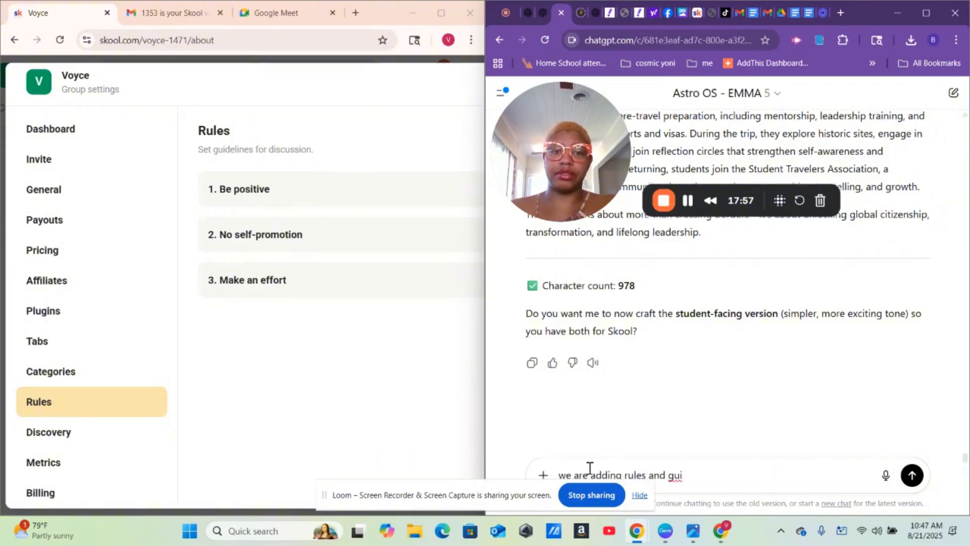
type("deling")
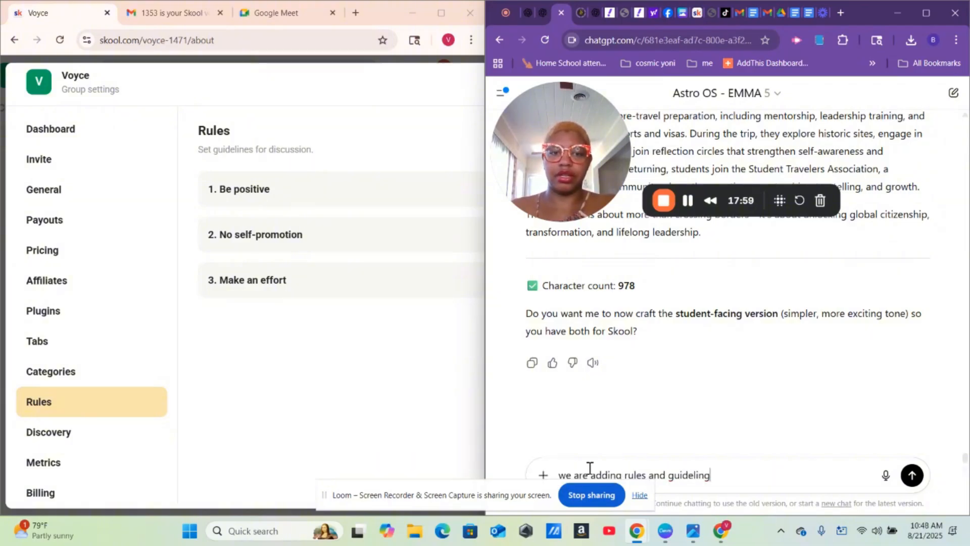
type("es to the s")
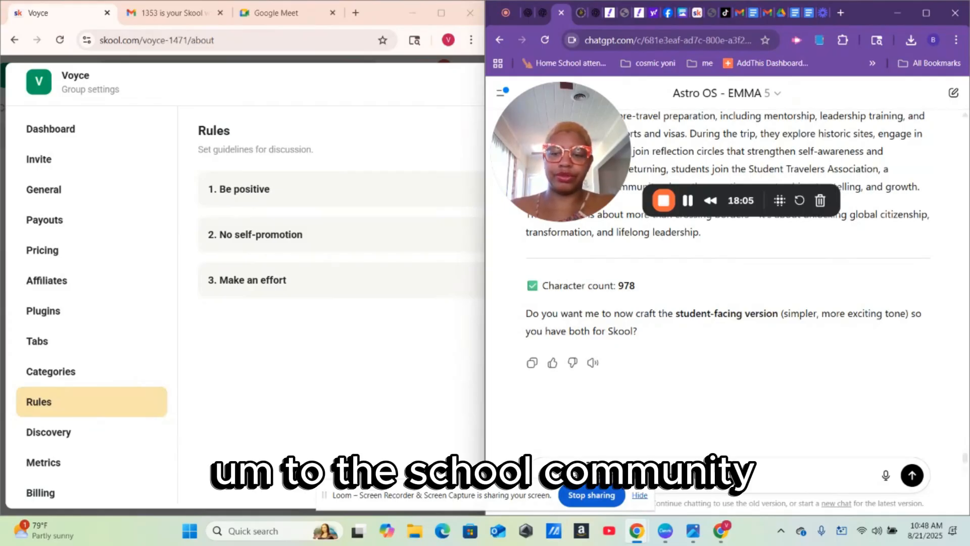
type("kool c")
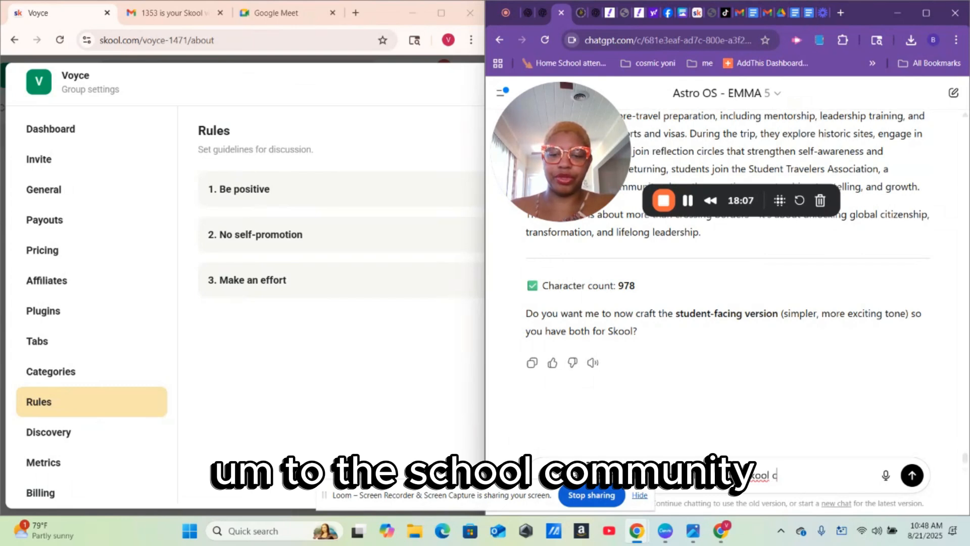
type("omm")
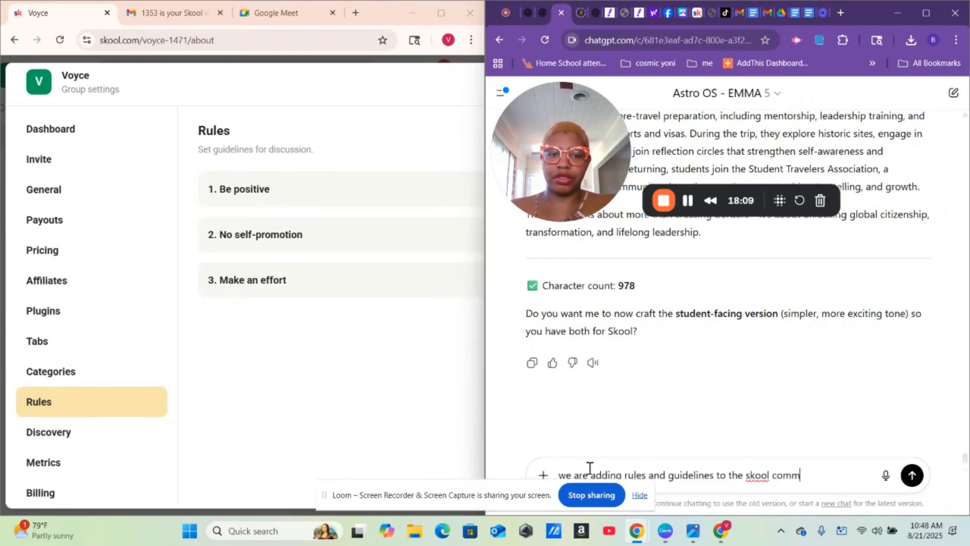
type("un")
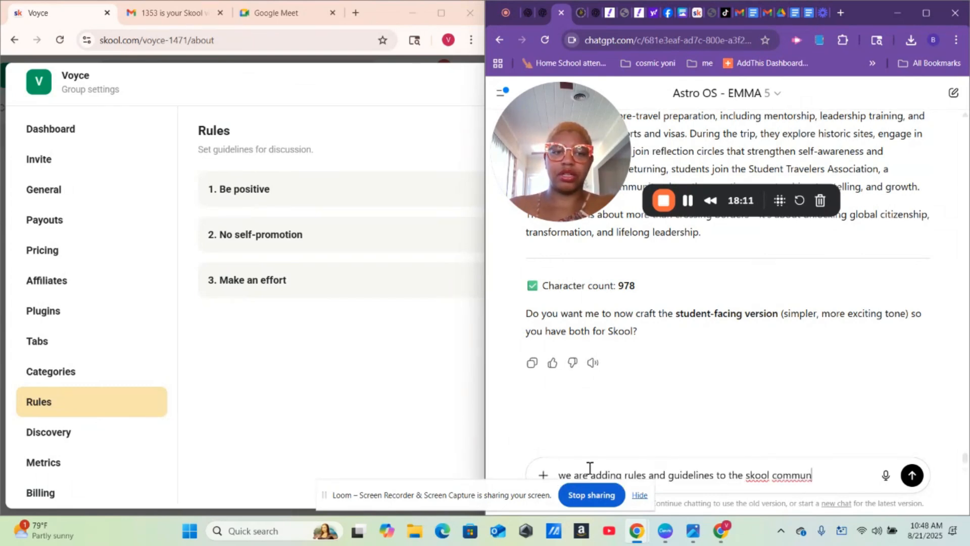
type("ity")
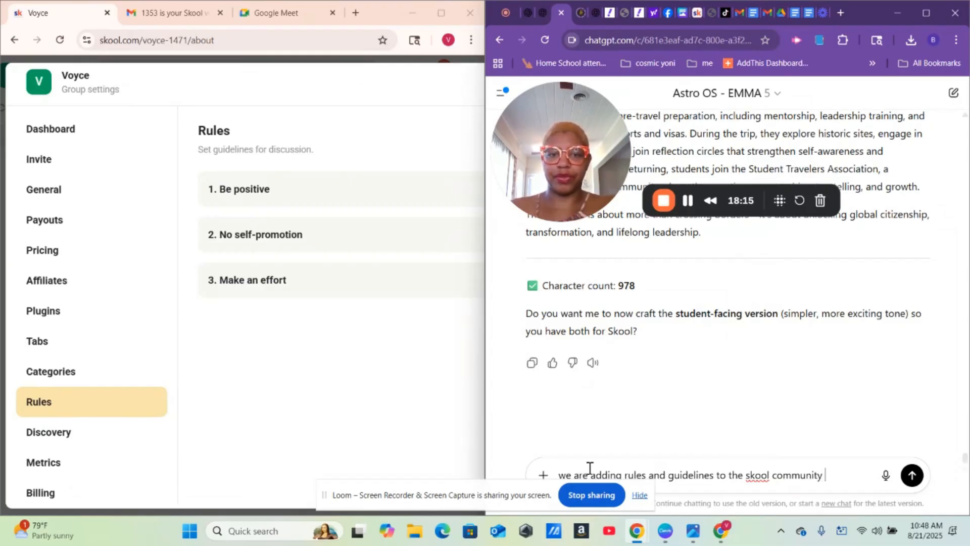
type(" can you ")
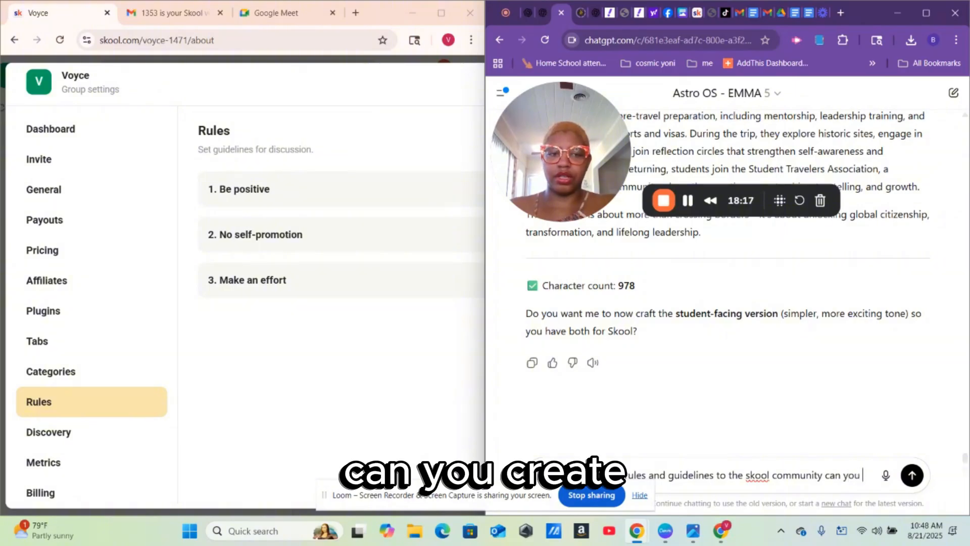
type("creae")
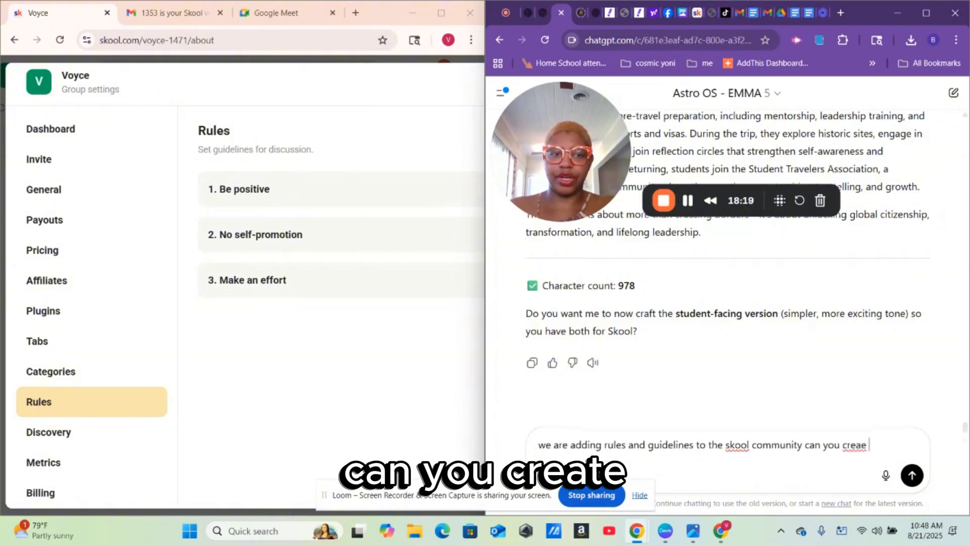
key("BackSpace")
key("BackSpace")
type("te")
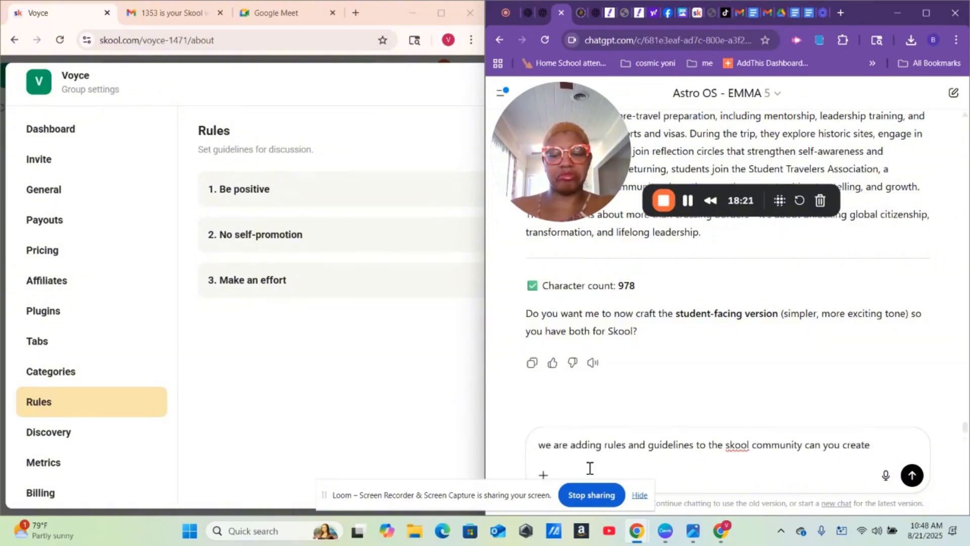
type(" 5")
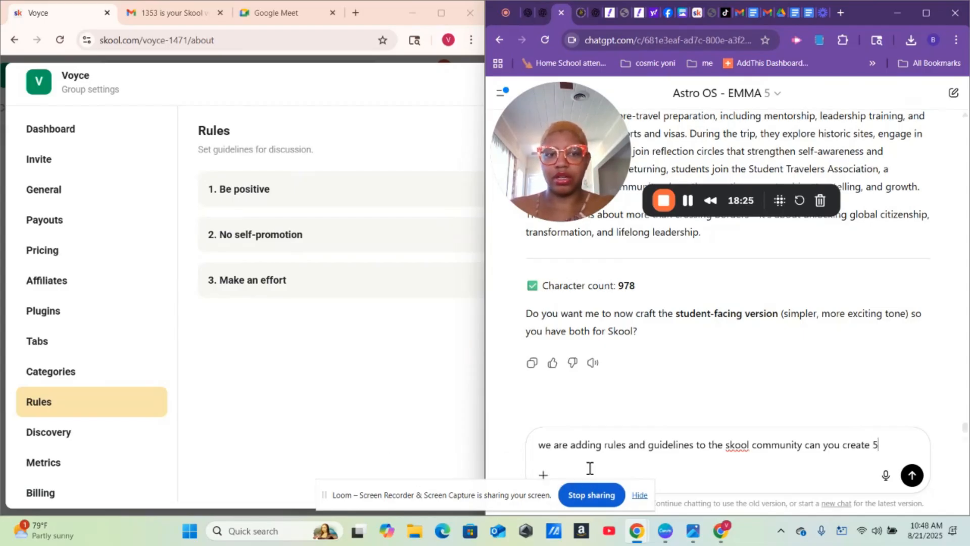
type("more")
key("Return")
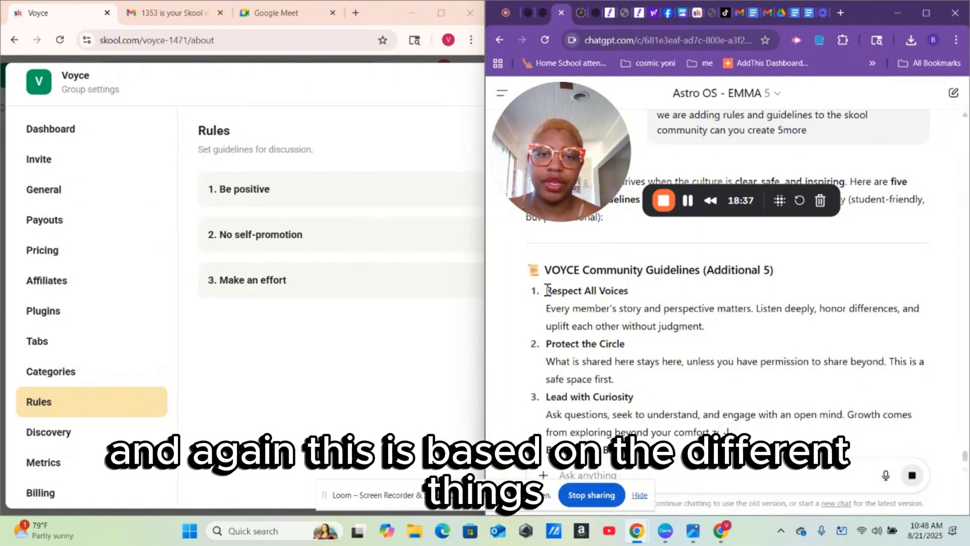
- Copy just the 'Respect All Voices' title from ChatGPT's reply
left_click_drag(547, 290, 710, 335)
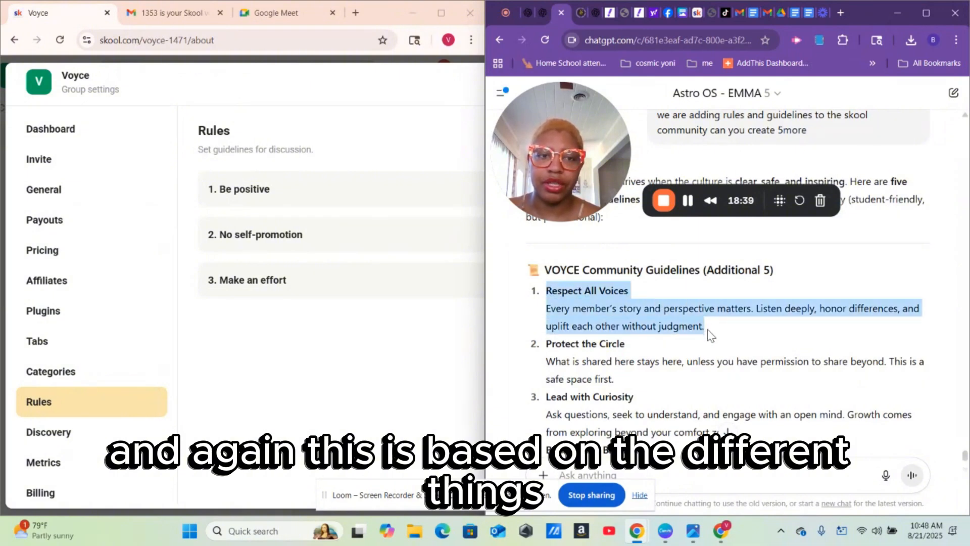
right_click(606, 313)
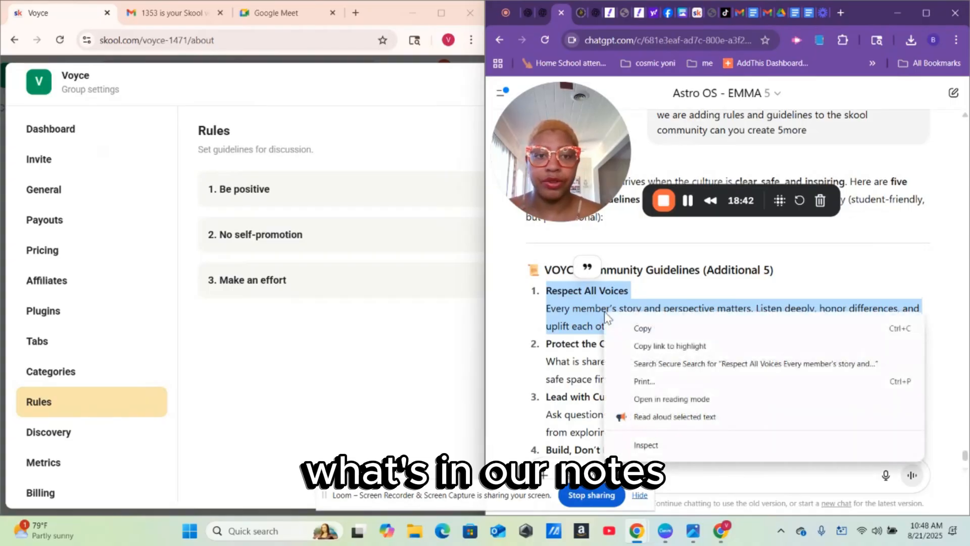
left_click(627, 330)
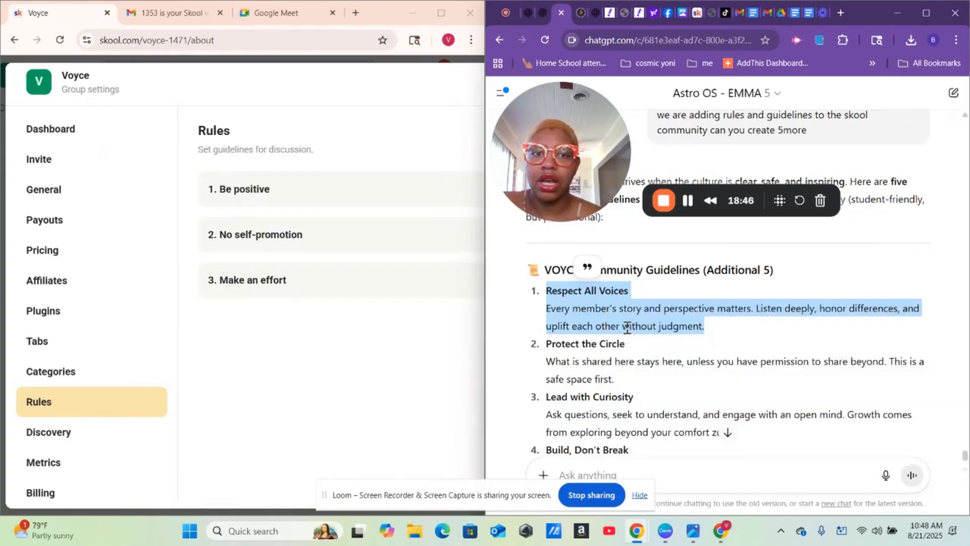
left_click(273, 201)
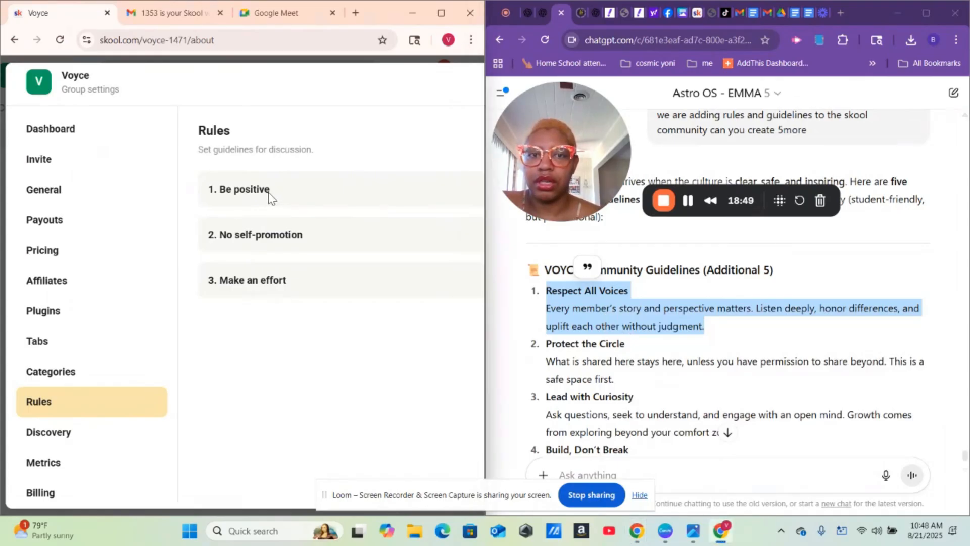
left_click(586, 341)
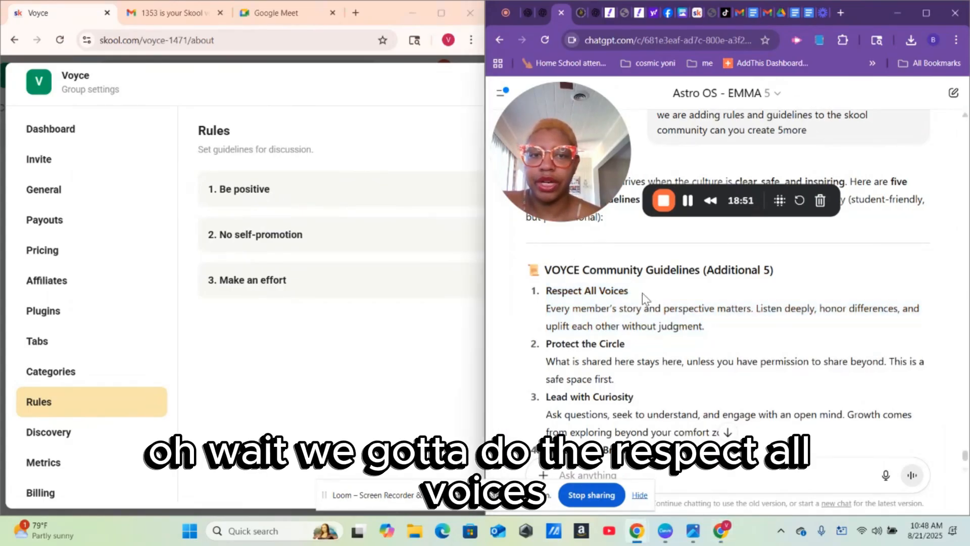
left_click_drag(641, 293, 547, 295)
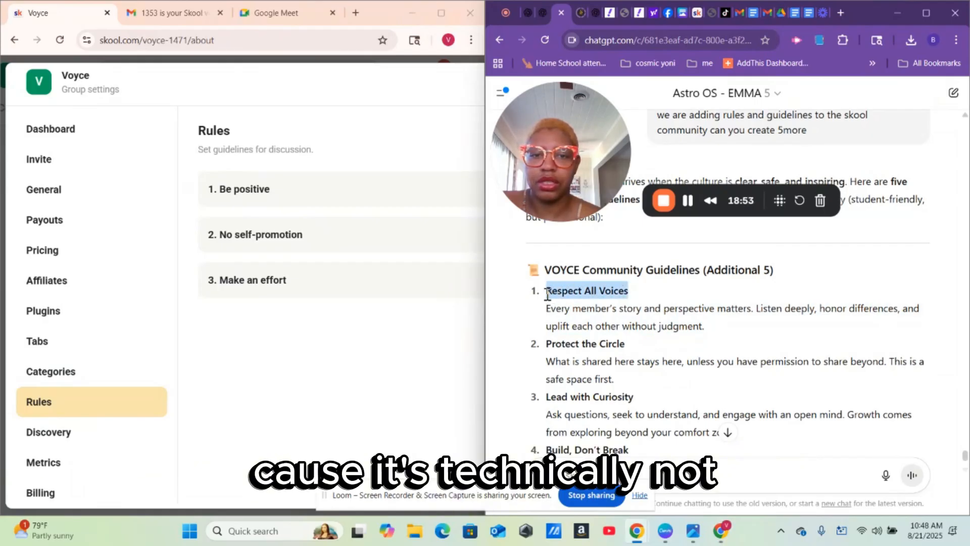
right_click(562, 299)
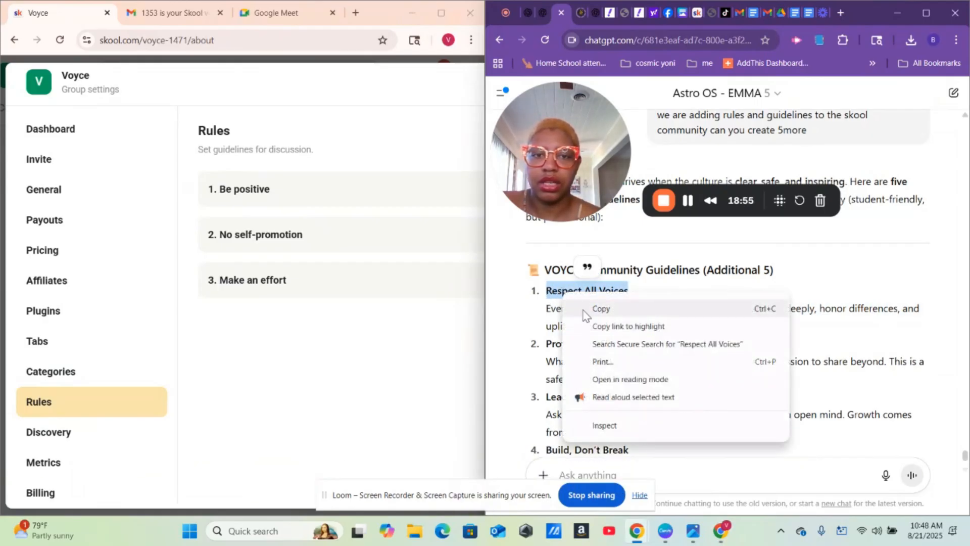
left_click(586, 310)
left_click(319, 380)
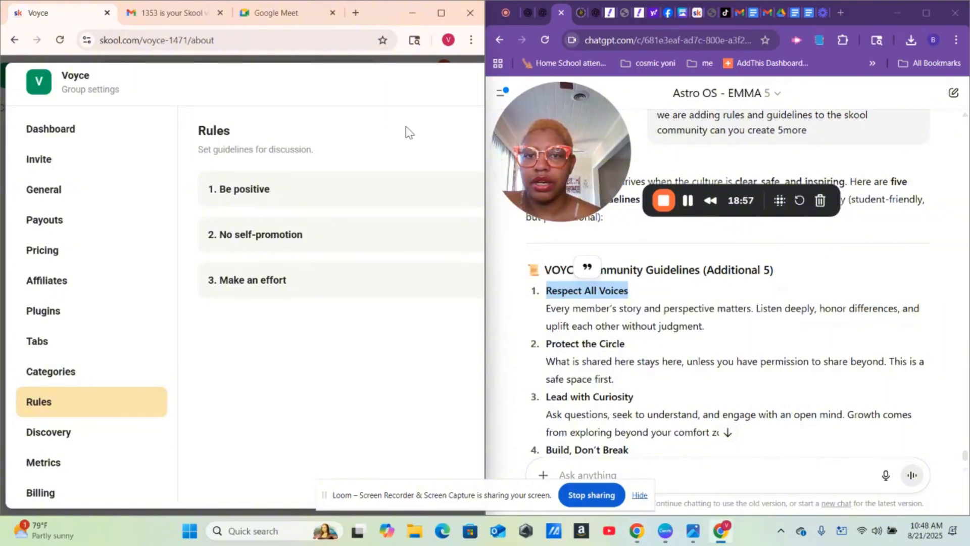
- Add a new rule titled 'Respect All Voices' by pasting the copied title
left_click(439, 16)
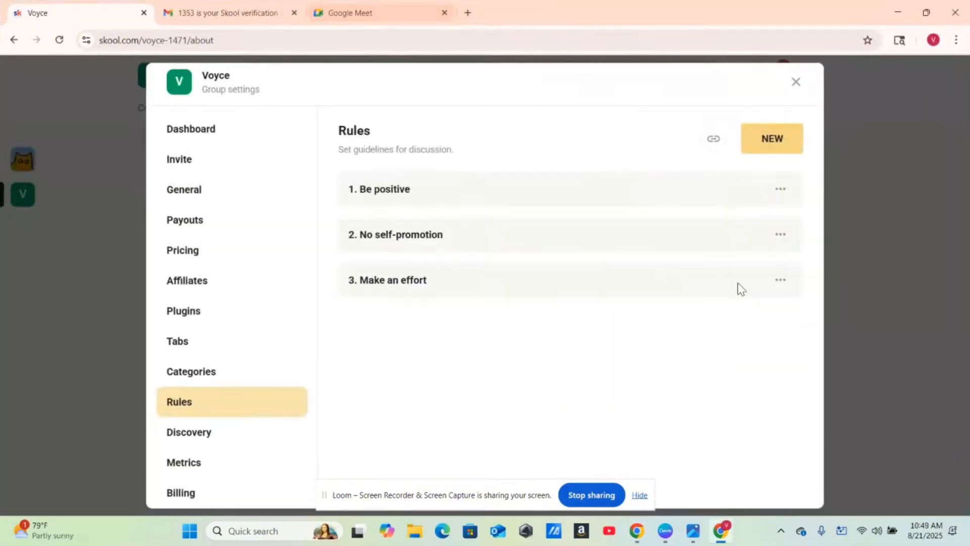
left_click(777, 141)
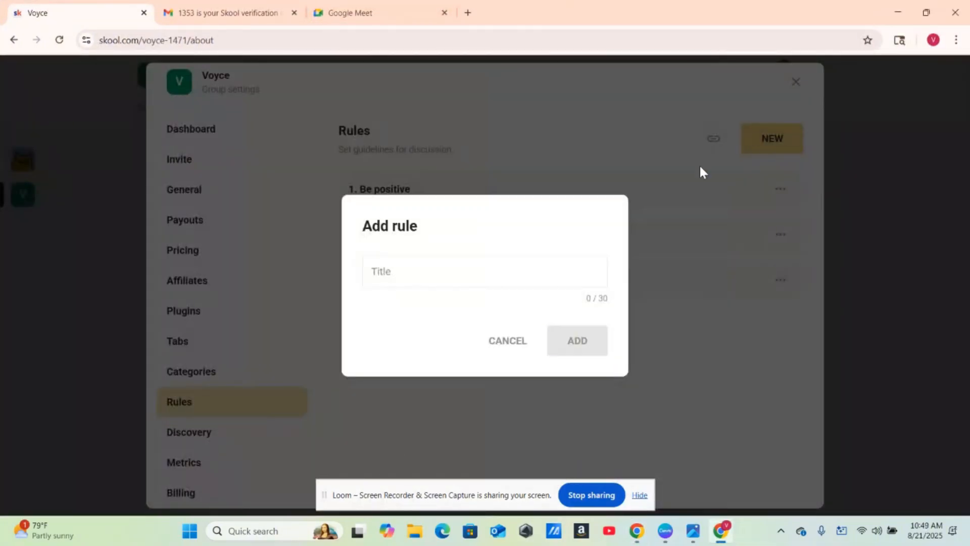
left_click(487, 269)
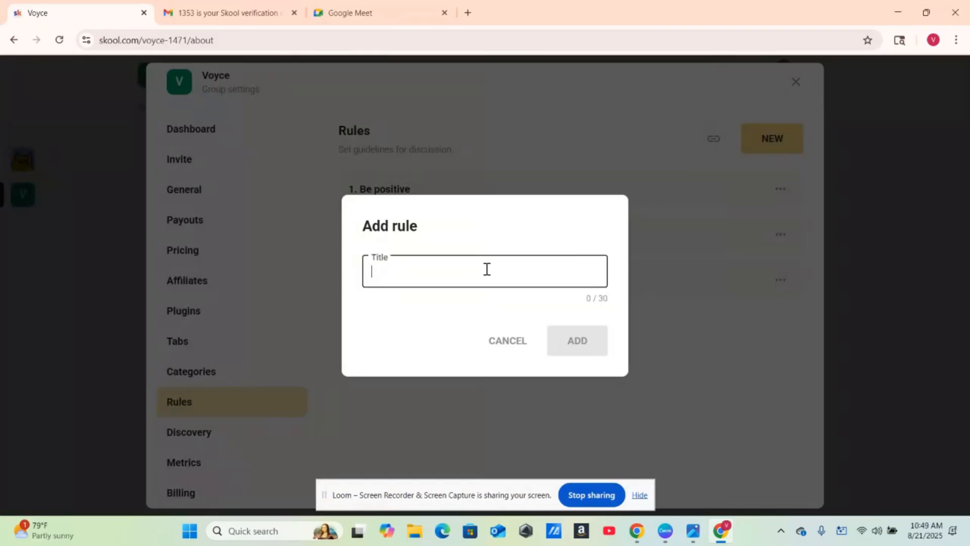
right_click(486, 271)
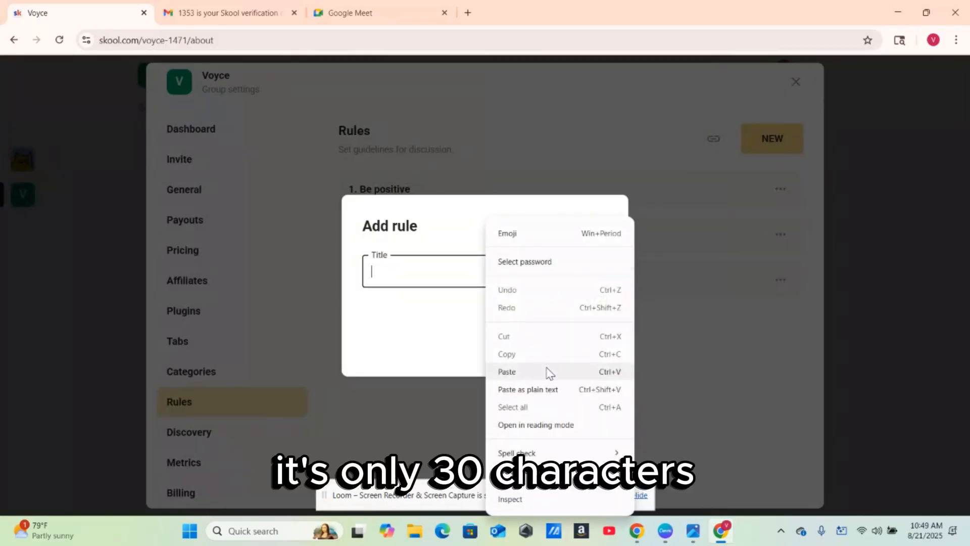
left_click(550, 373)
left_click(577, 343)
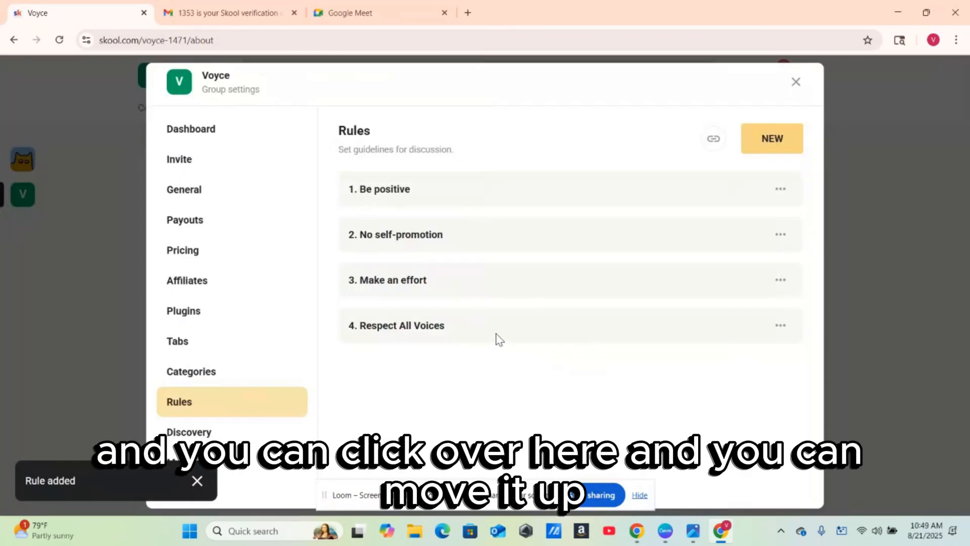
- Move Respect All Voices up three places to become rule 1
left_click(781, 326)
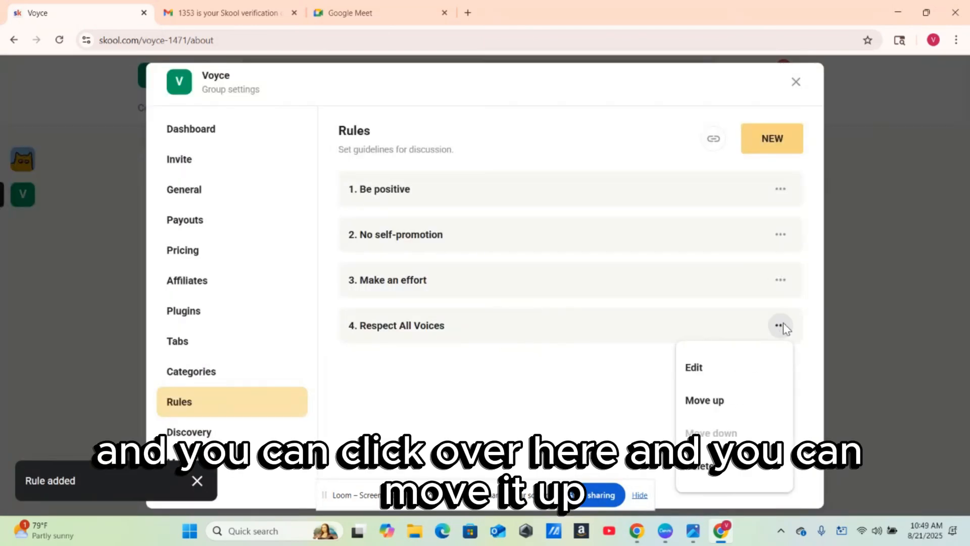
left_click(728, 405)
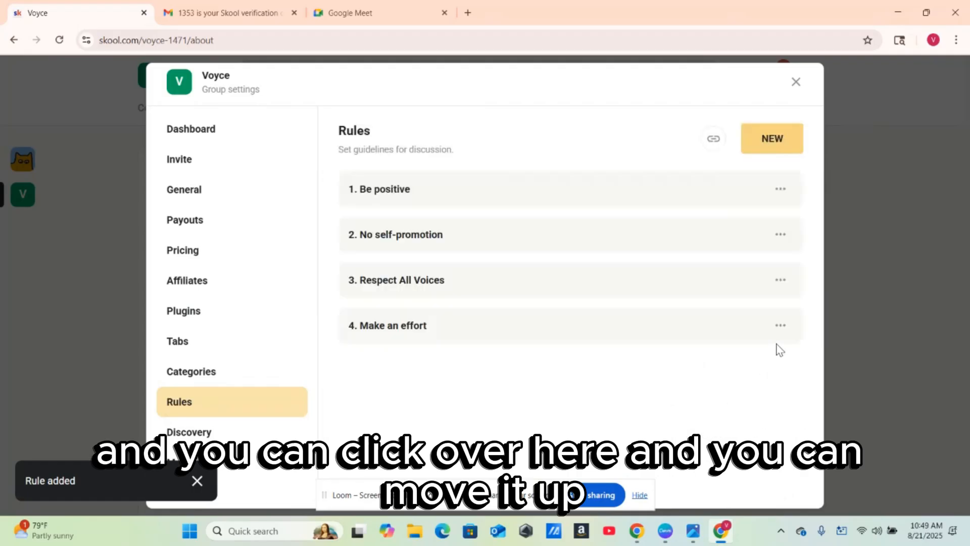
left_click(779, 282)
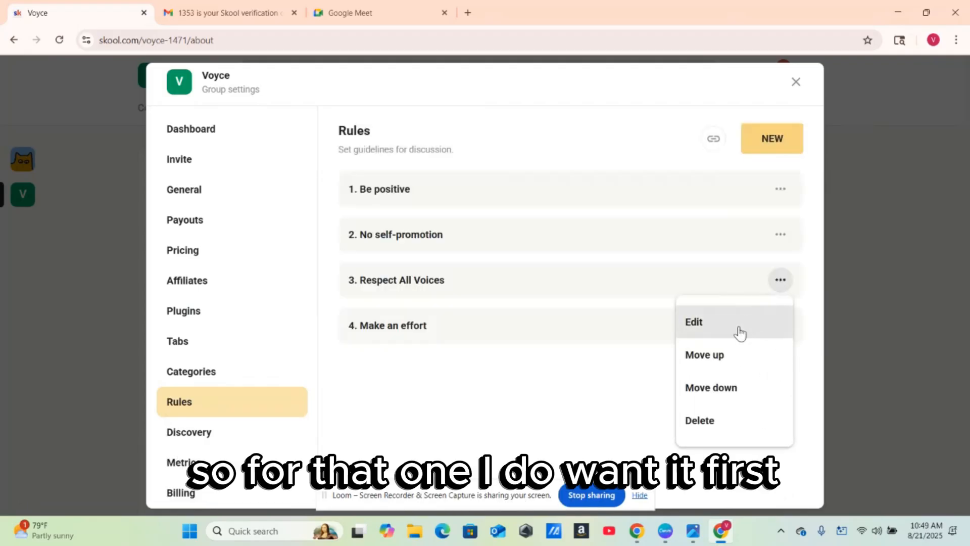
left_click(738, 357)
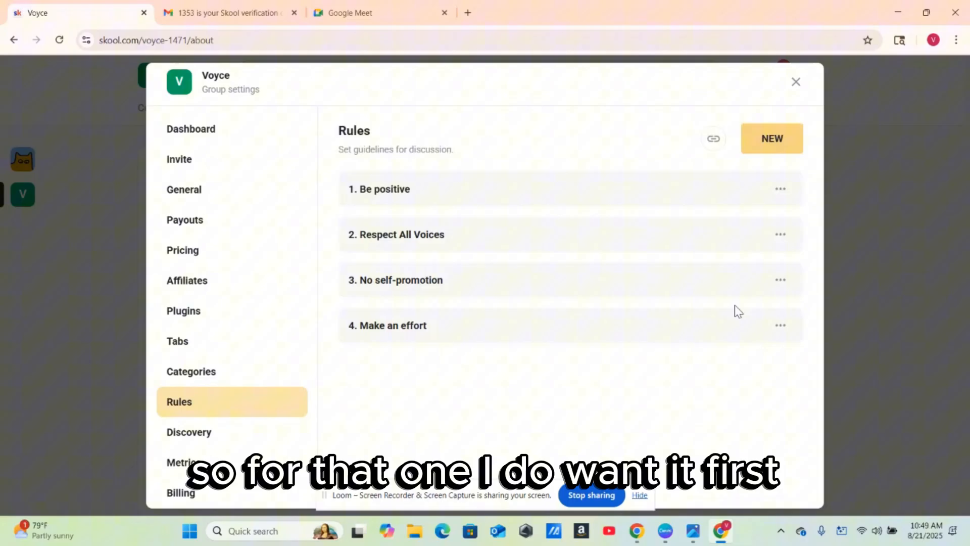
left_click(787, 234)
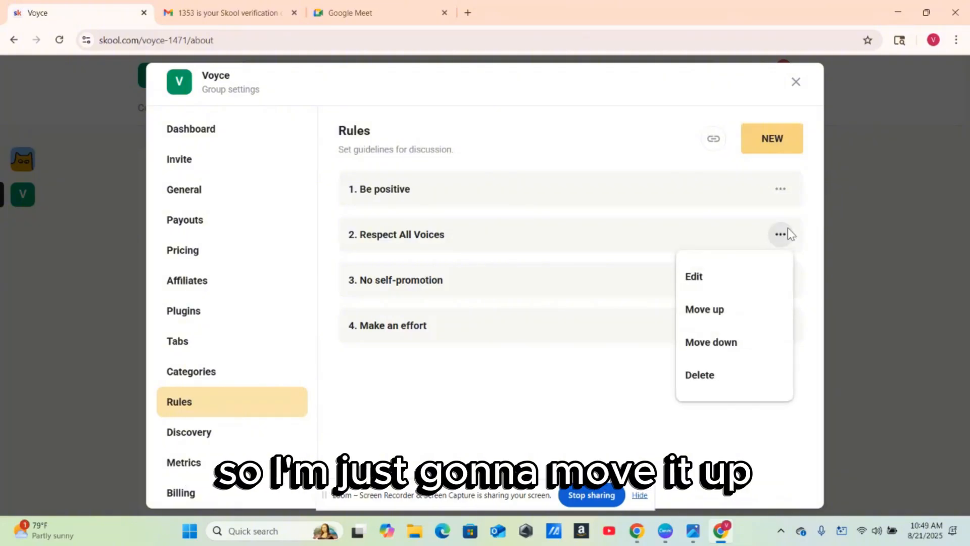
left_click(746, 319)
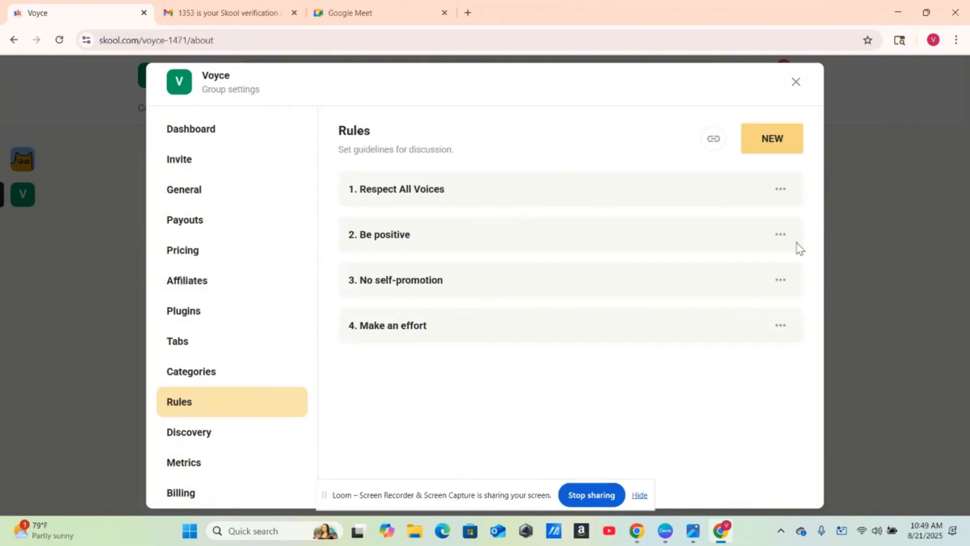
left_click(764, 139)
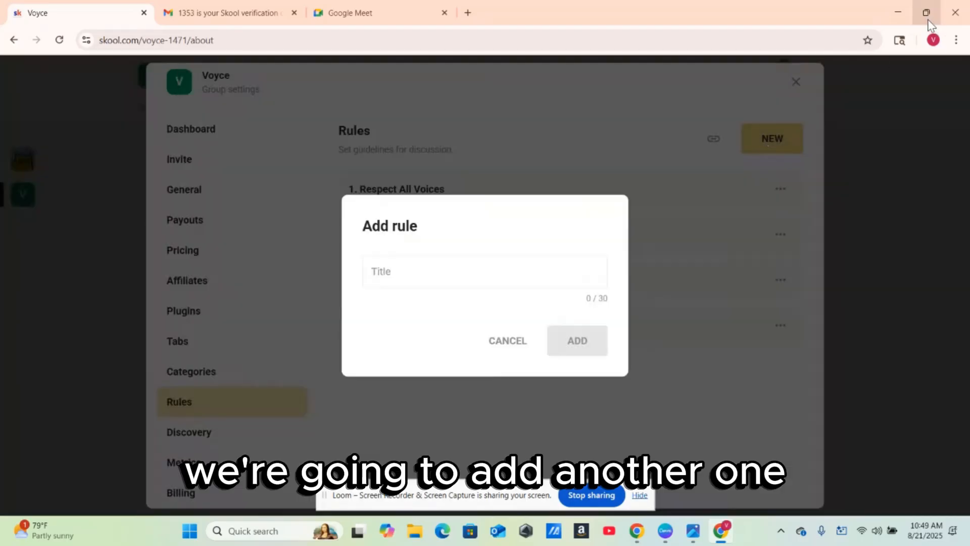
- Copy 'Protect the Circle' from ChatGPT and add it as rule 5
mouse_move(928, 20)
left_click(851, 45)
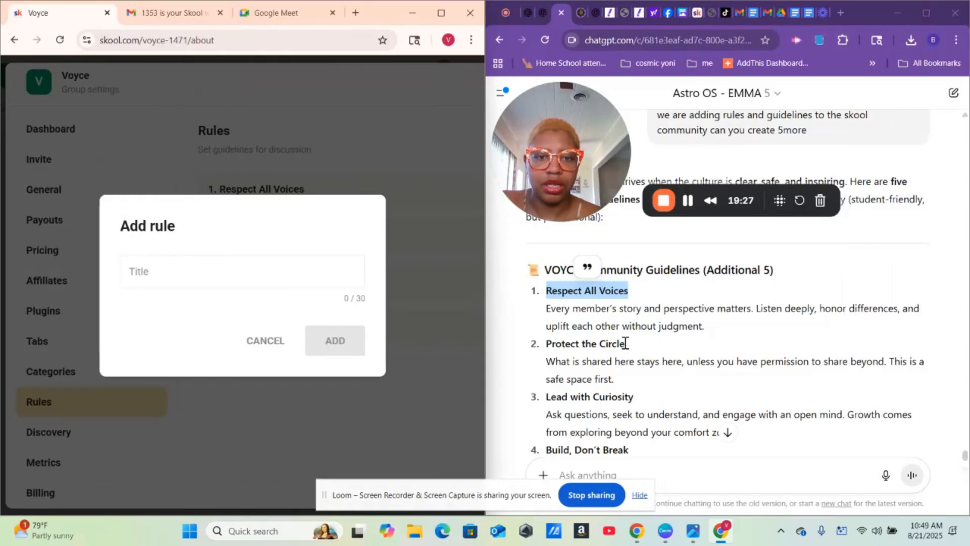
left_click_drag(626, 343, 547, 345)
right_click(555, 349)
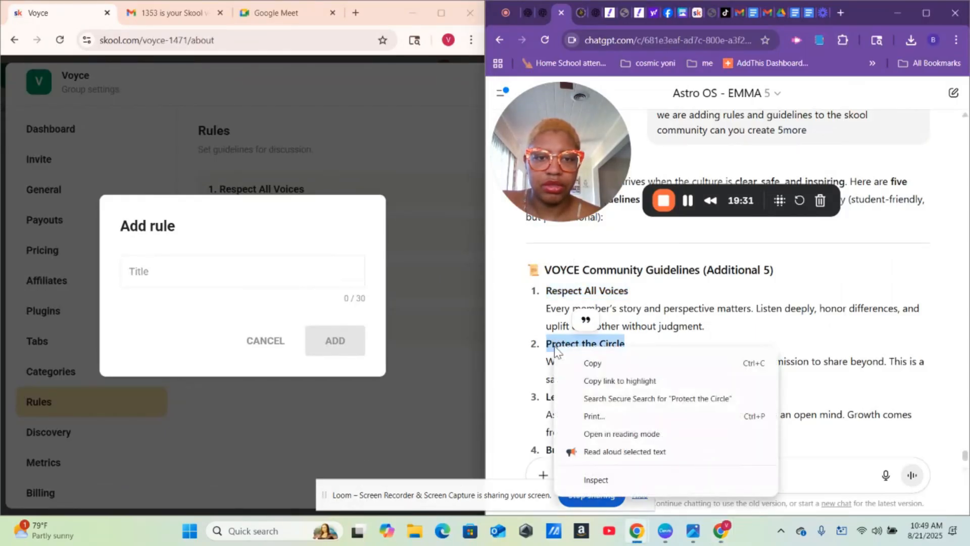
left_click(587, 364)
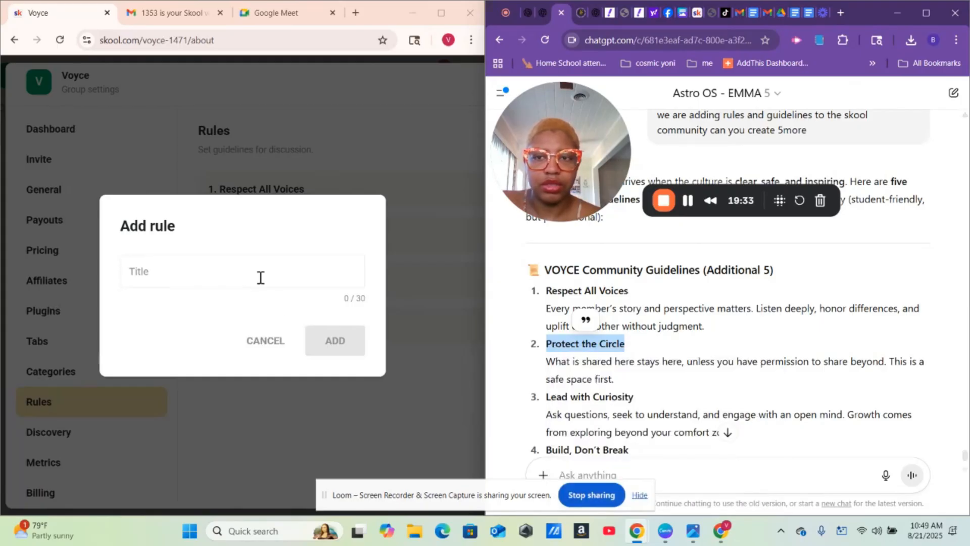
right_click(235, 269)
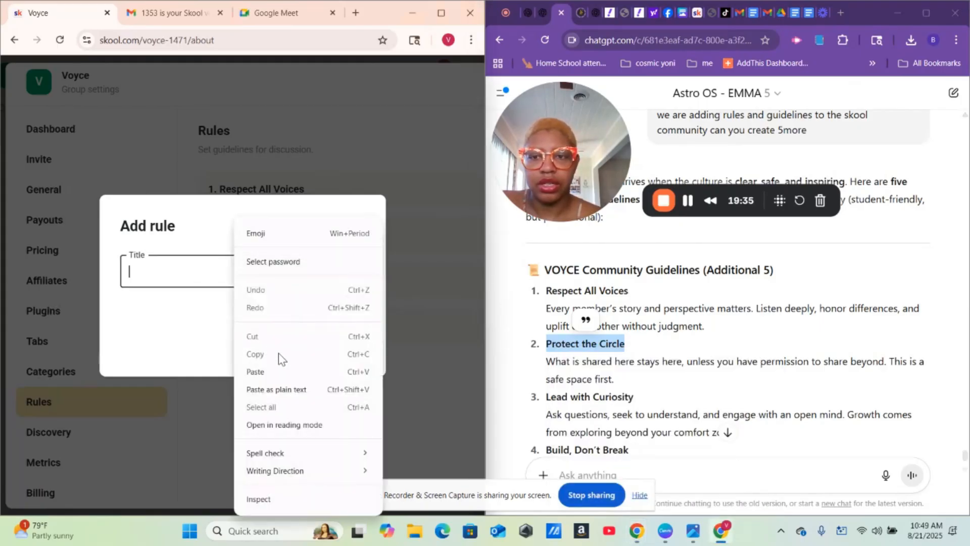
left_click(279, 371)
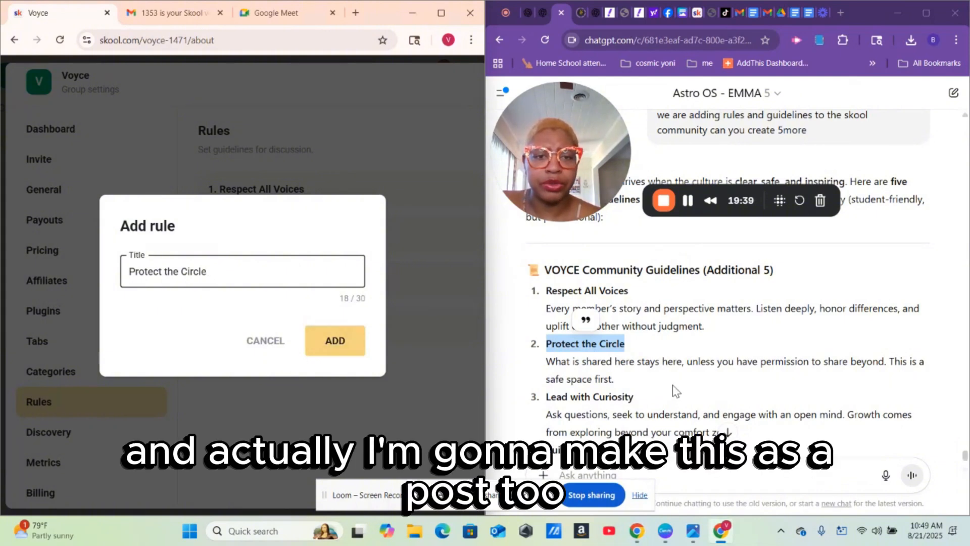
left_click(347, 342)
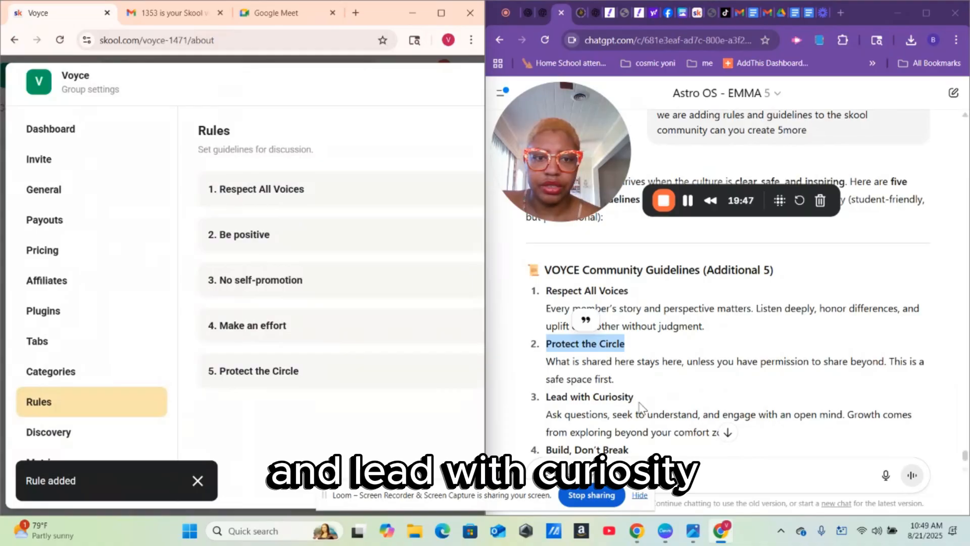
- Copy 'Lead with Curiosity' from ChatGPT and add it as rule 6
left_click_drag(635, 400, 545, 405)
right_click(568, 400)
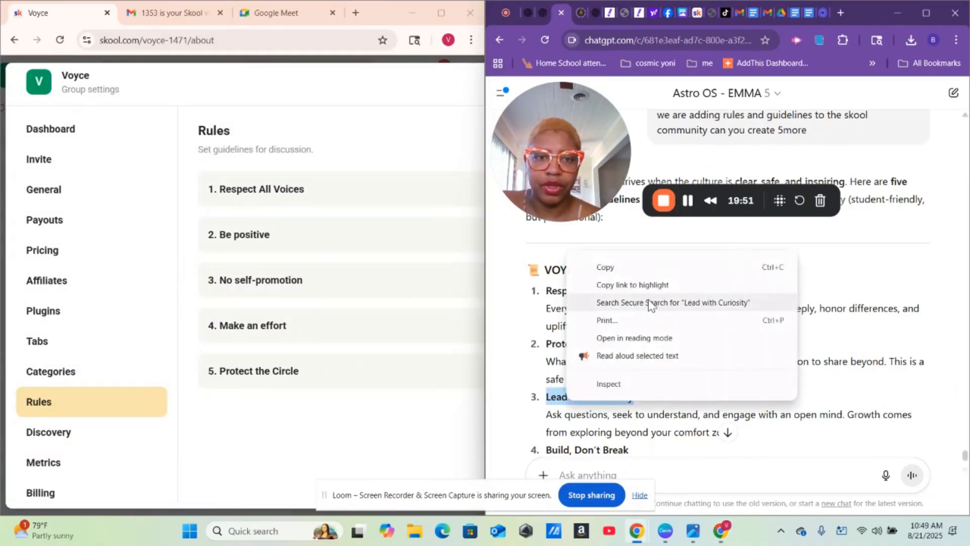
left_click(646, 264)
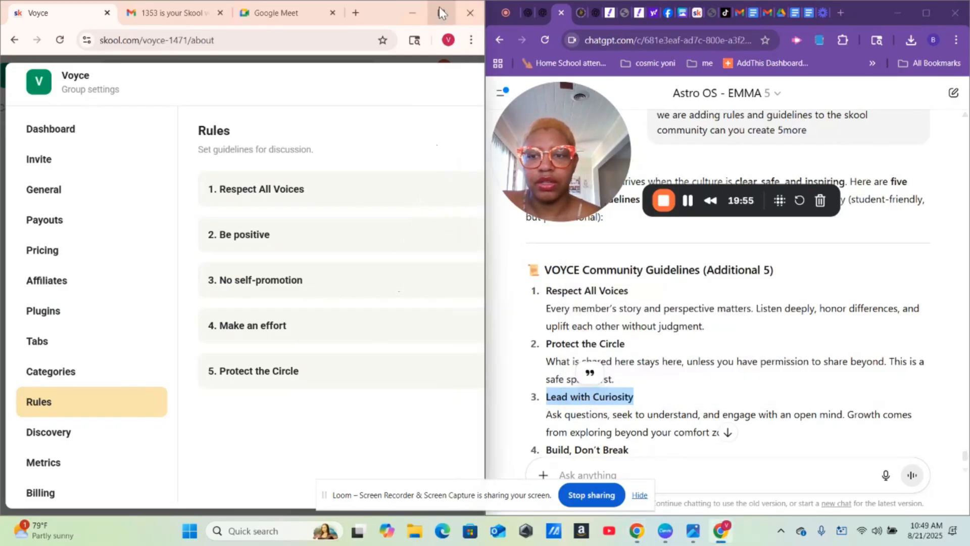
mouse_move(439, 10)
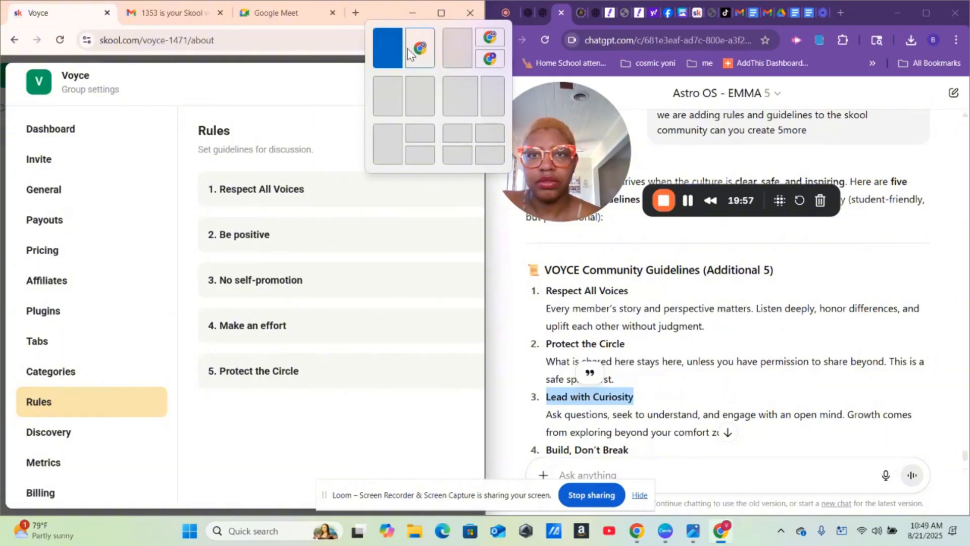
left_click(438, 14)
left_click(775, 141)
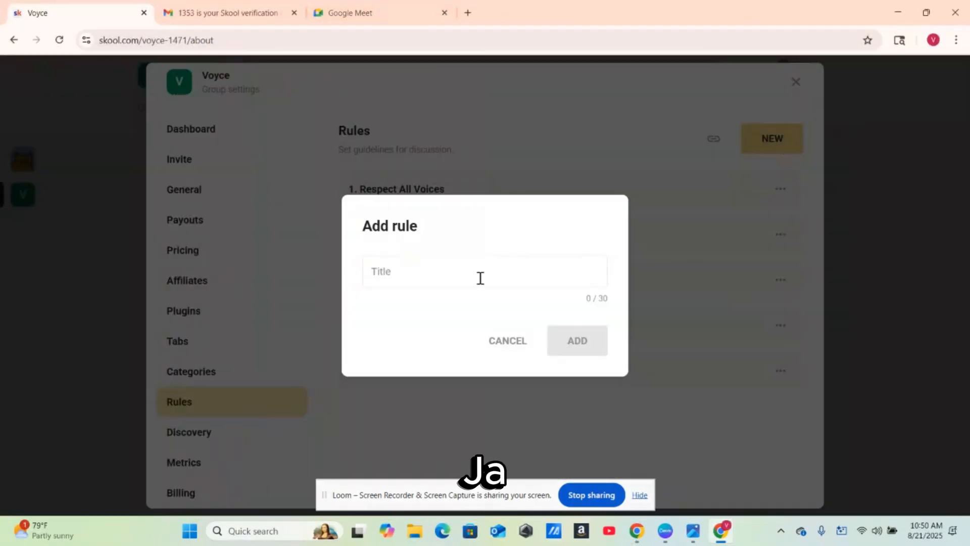
left_click(444, 283)
right_click(444, 279)
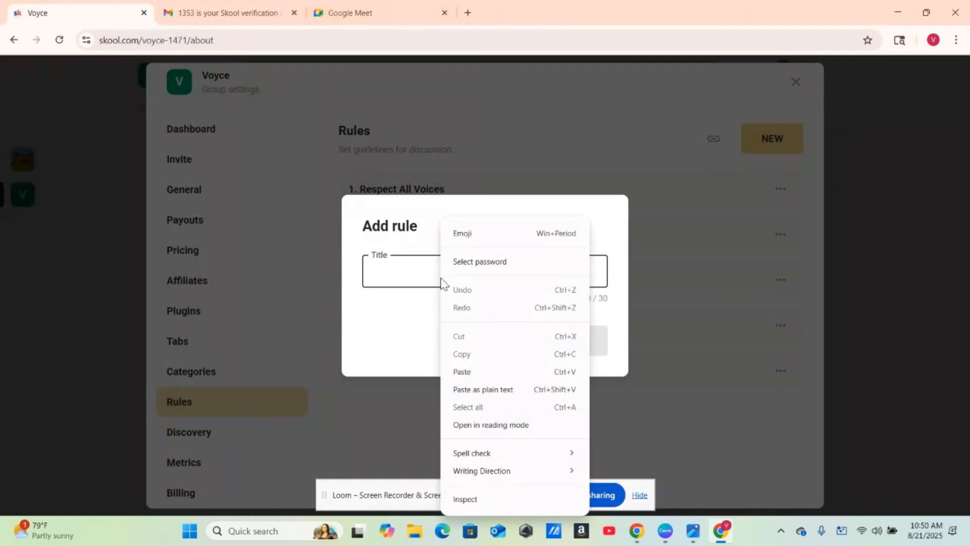
left_click(470, 372)
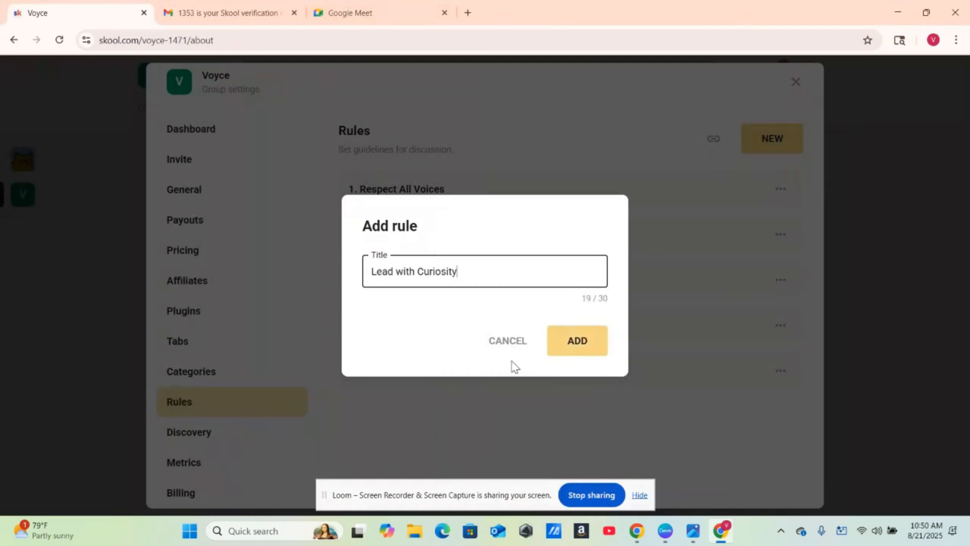
left_click(568, 350)
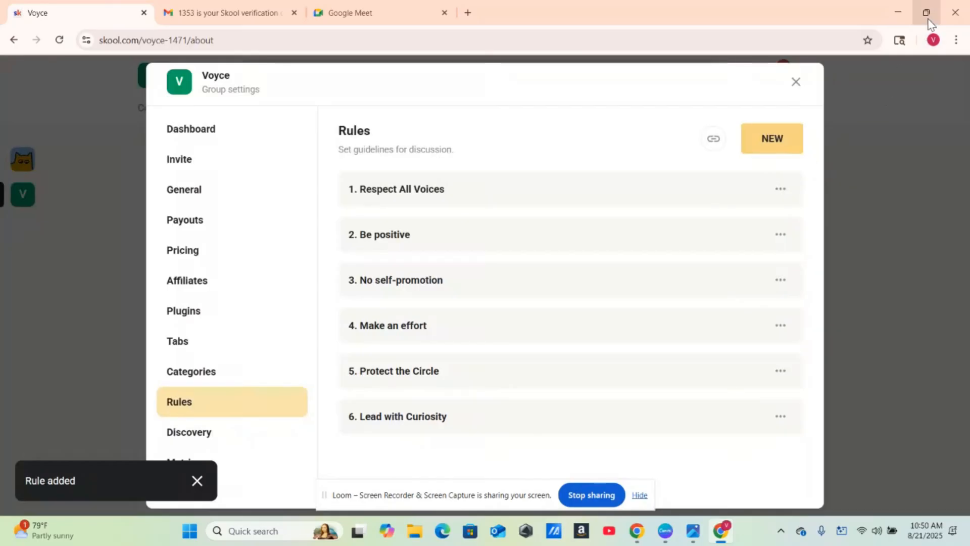
- Copy the 'Build, Don't Break' heading from ChatGPT's guidelines
mouse_move(932, 24)
left_click(832, 60)
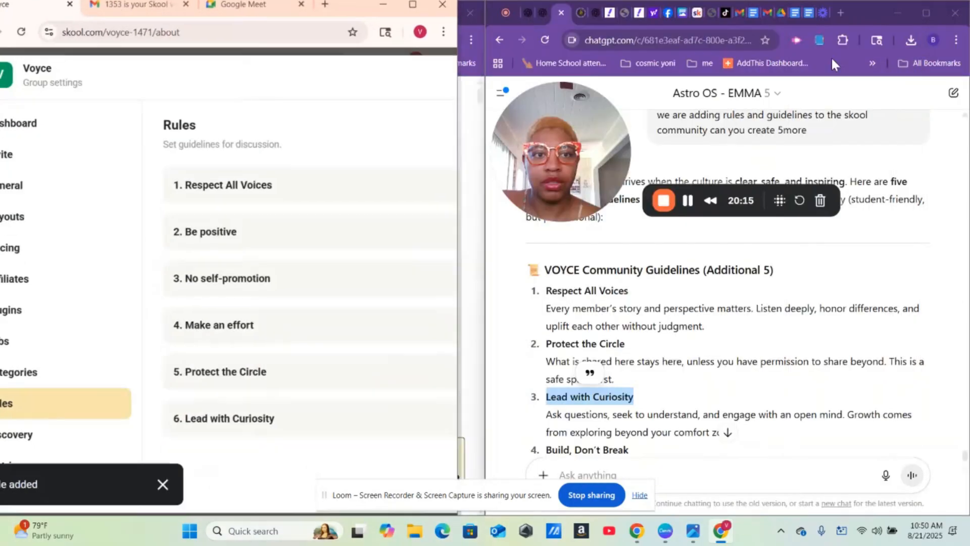
left_click(698, 392)
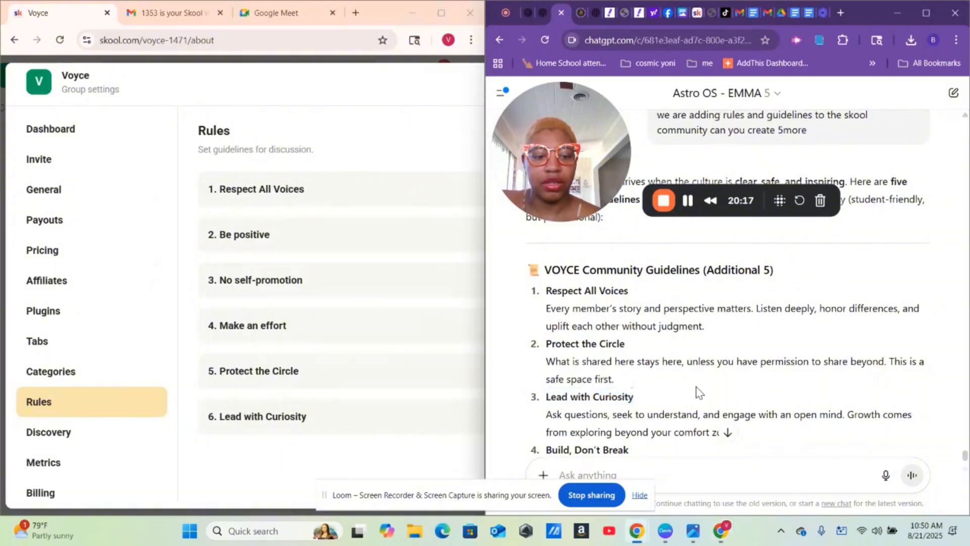
scroll(697, 392, "down", 3)
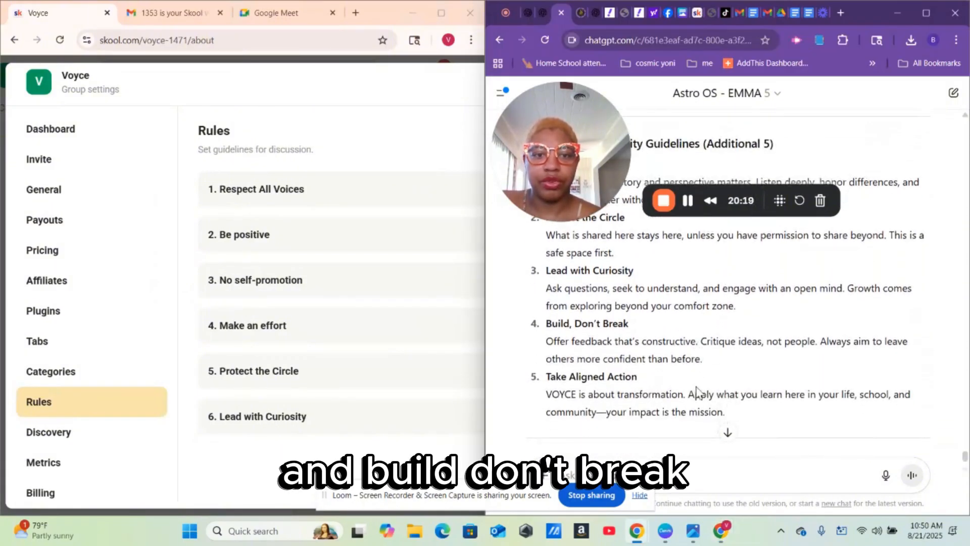
left_click_drag(630, 326, 545, 330)
right_click(555, 327)
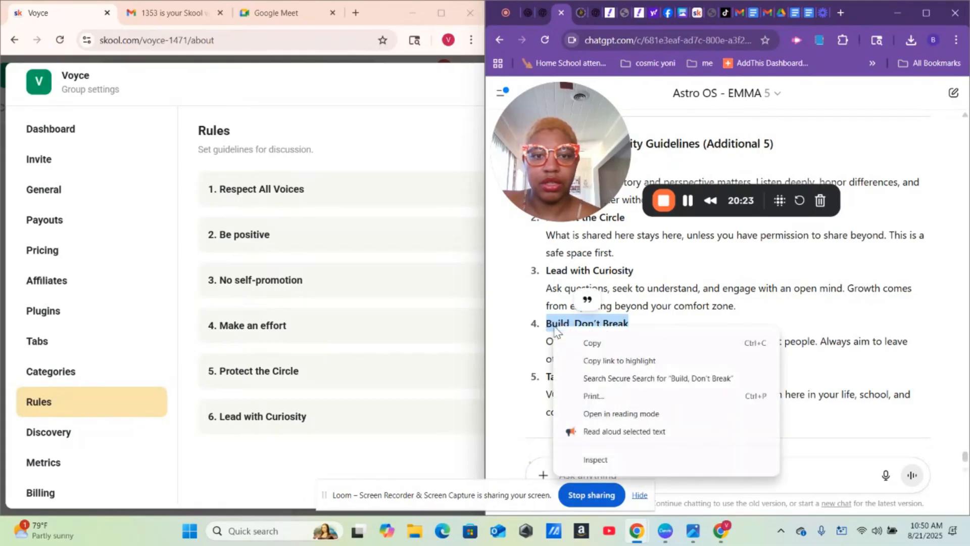
left_click(583, 340)
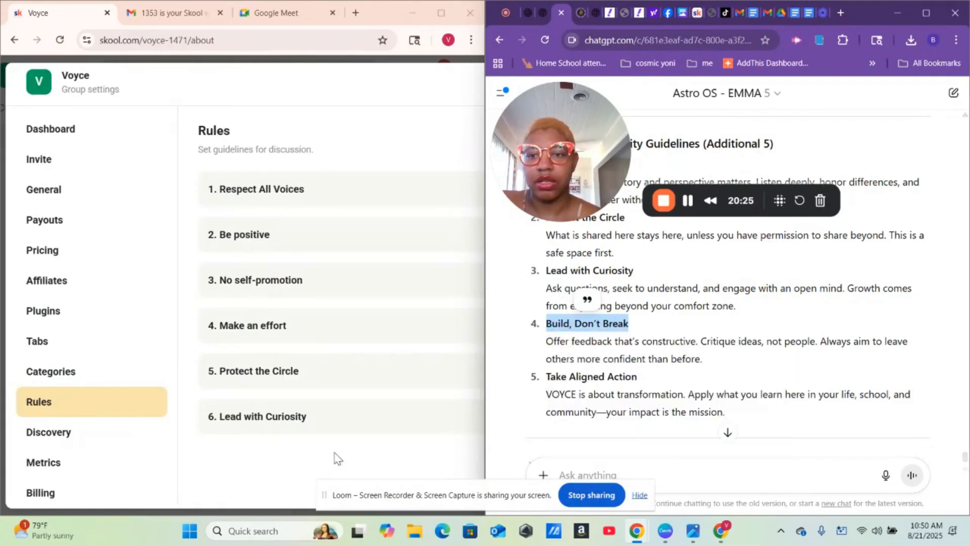
- Add 'Build, Don't Break' as the seventh Voyce rule
left_click(335, 452)
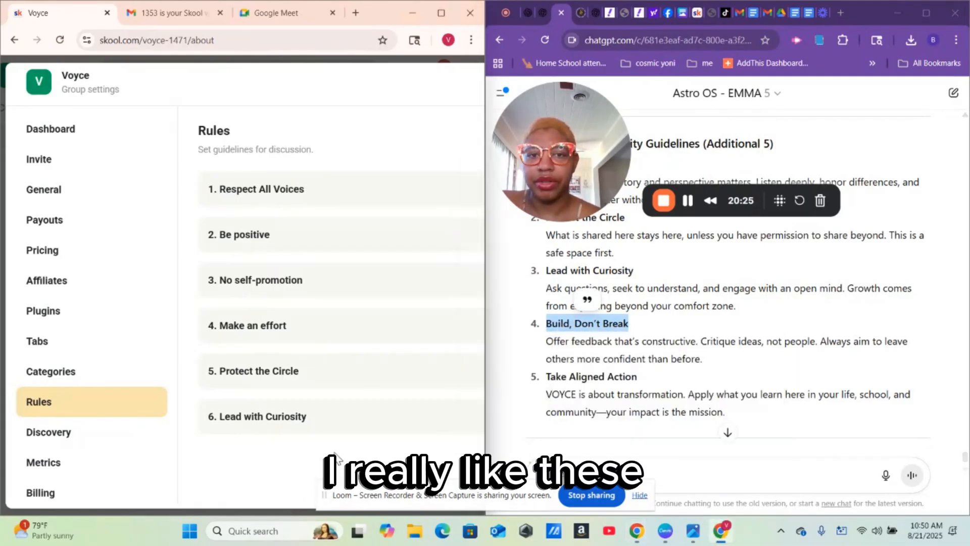
left_click(442, 9)
left_click(788, 135)
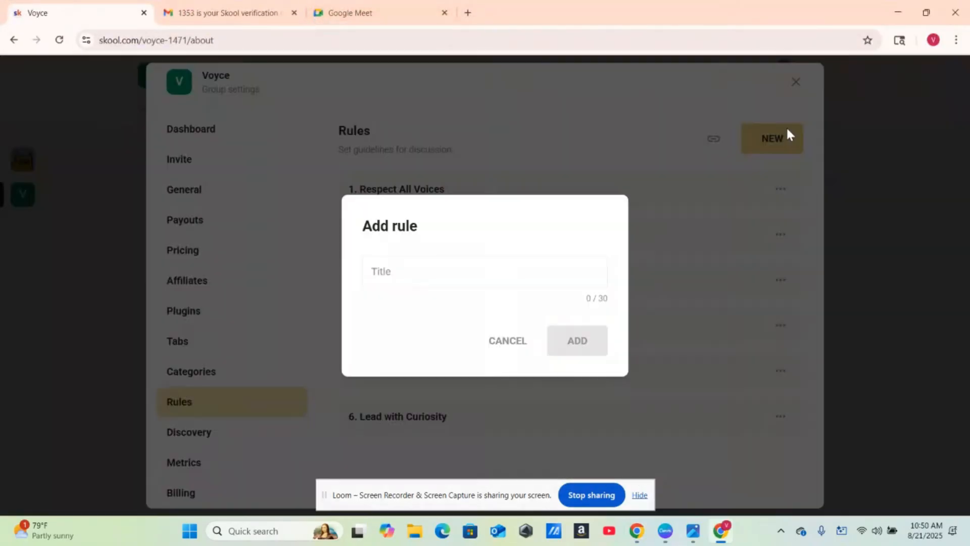
left_click(481, 272)
right_click(482, 272)
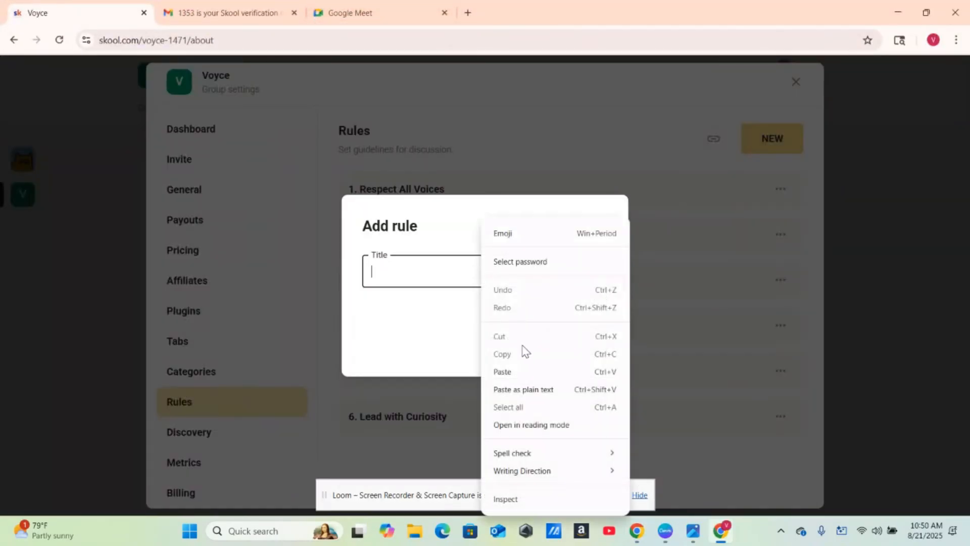
left_click(523, 377)
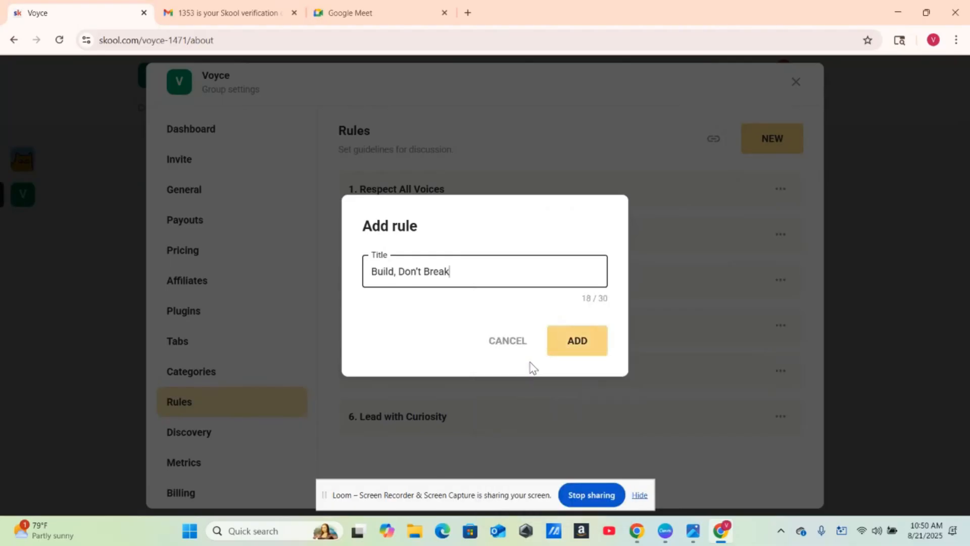
left_click(559, 342)
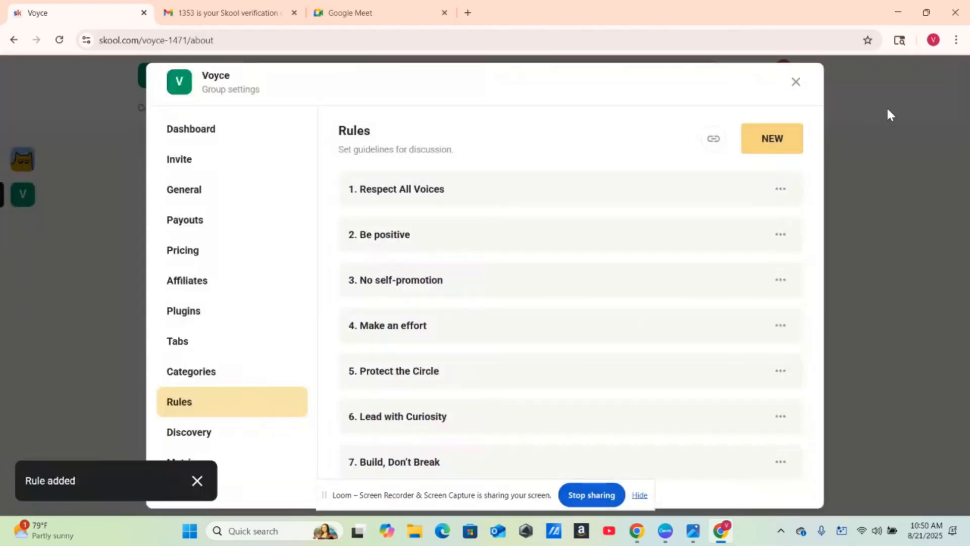
- Copy the 'Take Aligned Action' heading from ChatGPT's reply
left_click(922, 16)
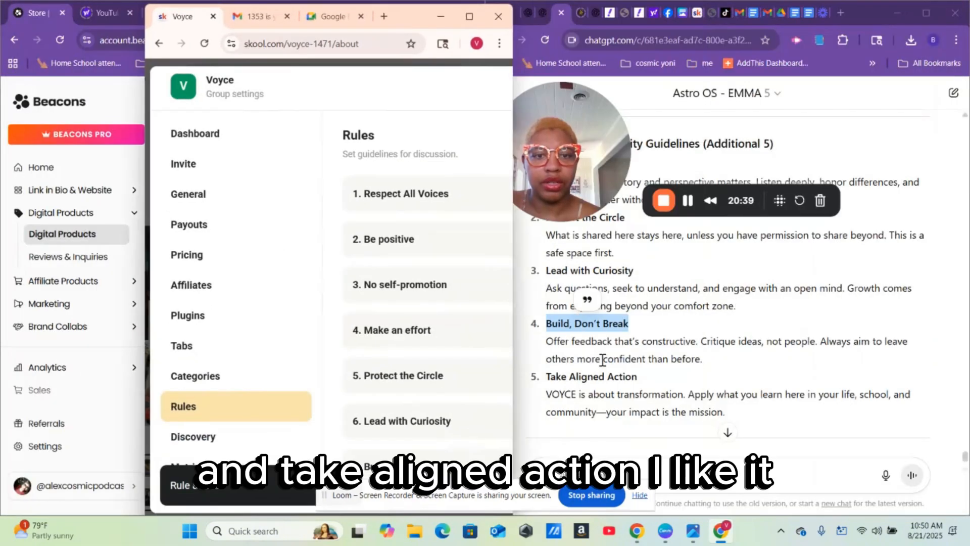
double_click(588, 378)
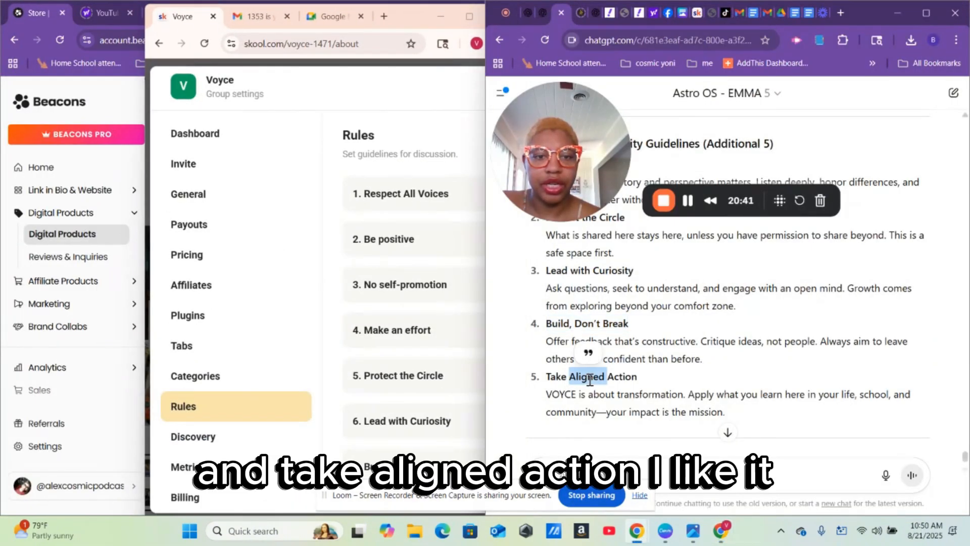
triple_click(589, 380)
right_click(589, 380)
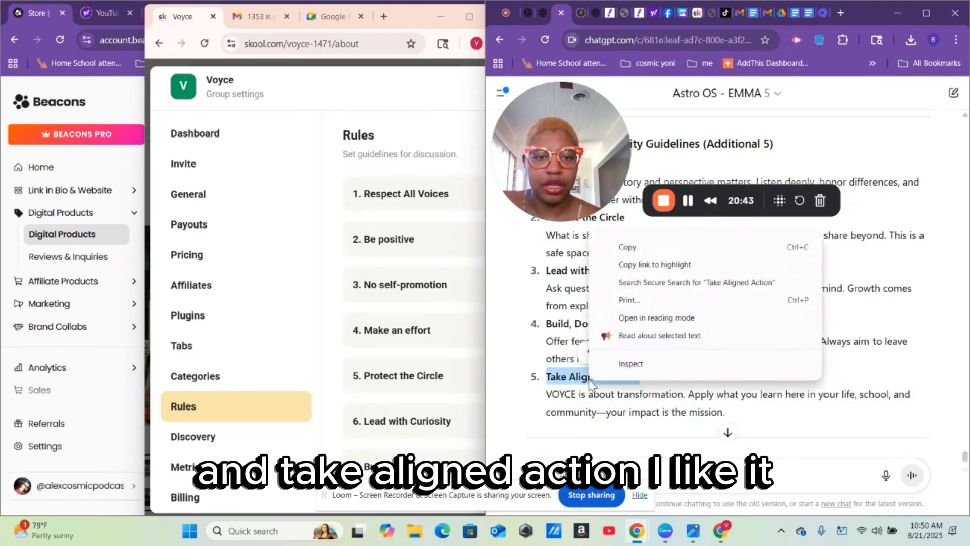
left_click(659, 249)
- Add 'Take Aligned Action' as the eighth Voyce rule
left_click(407, 138)
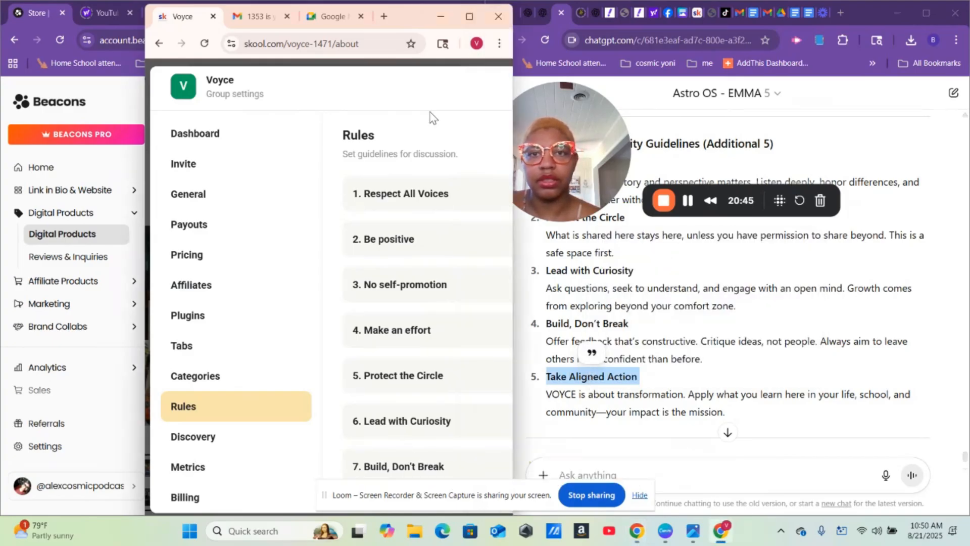
left_click(473, 19)
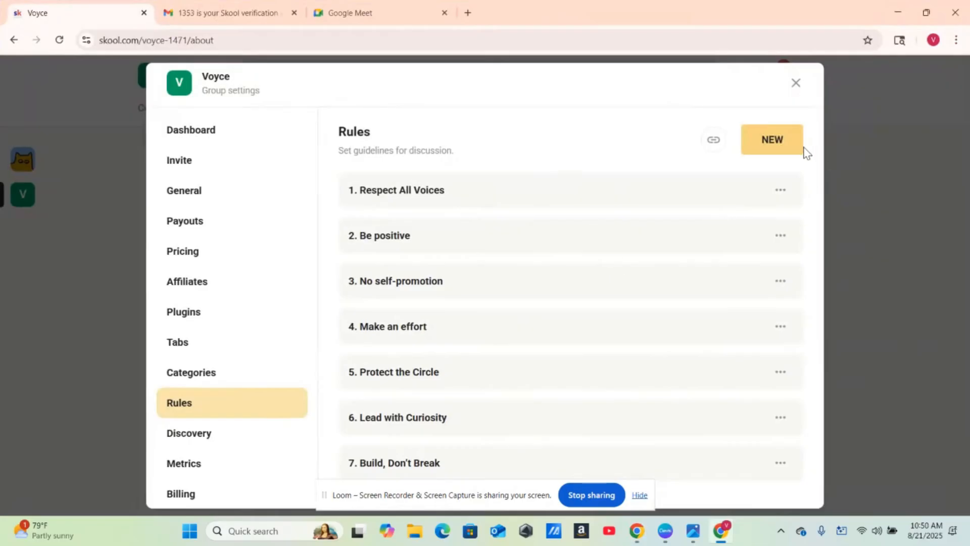
left_click(775, 141)
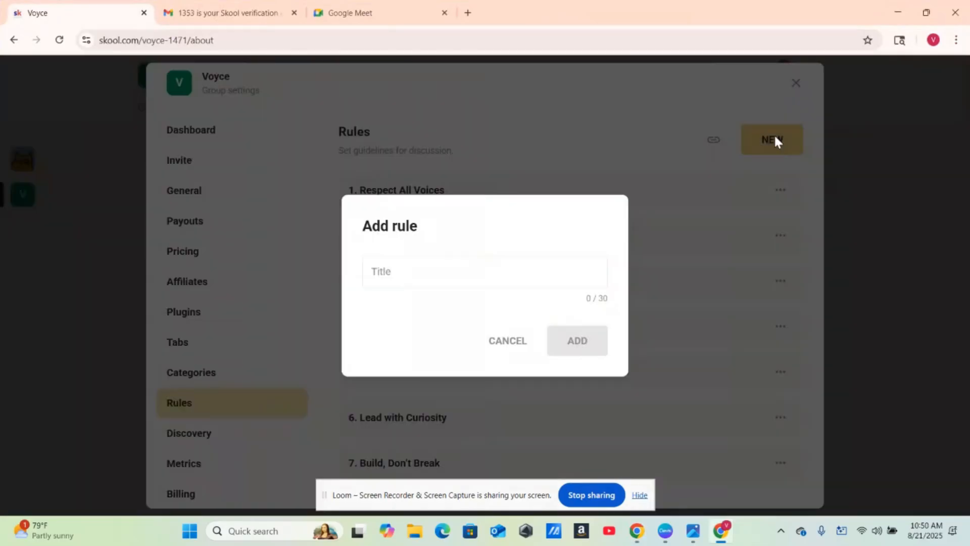
left_click(496, 273)
right_click(495, 273)
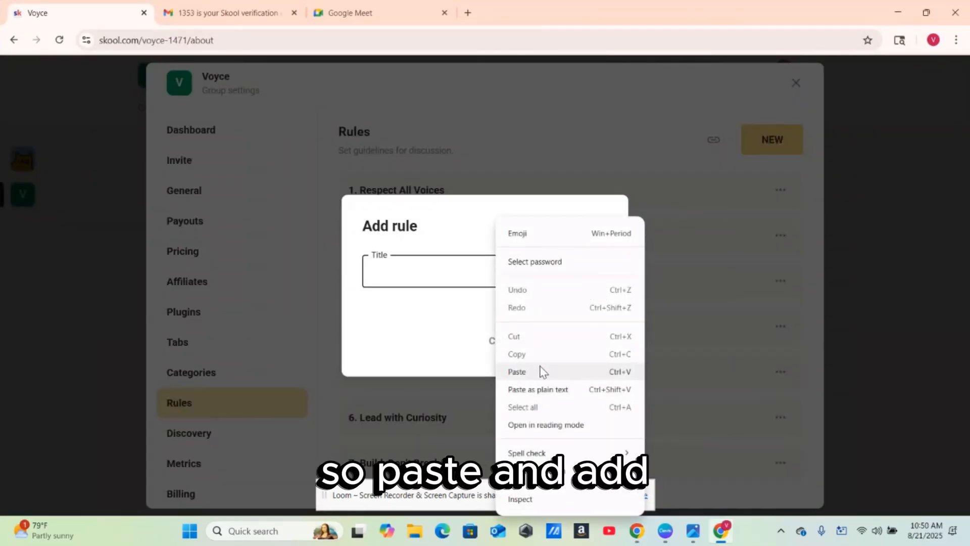
left_click(517, 372)
left_click(587, 342)
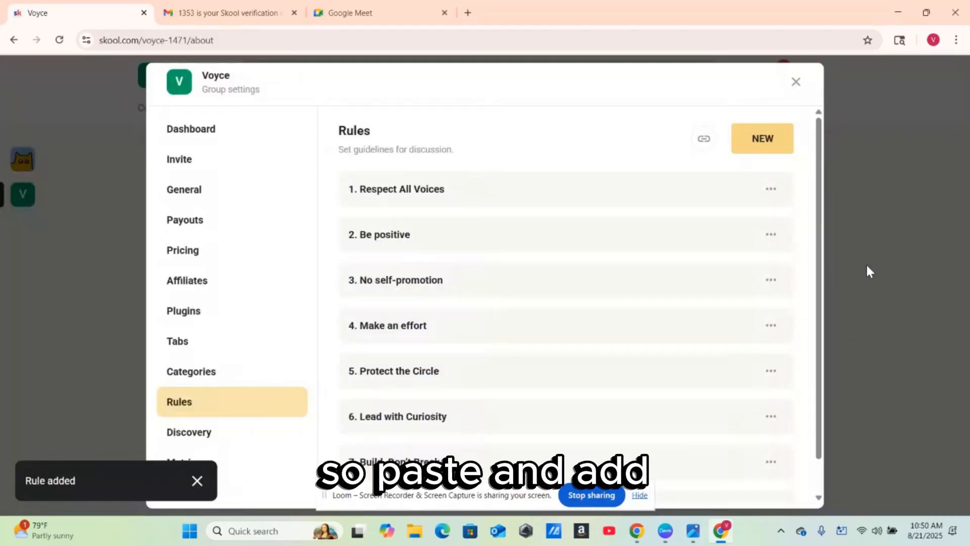
- Open the Discovery settings, showing the group not in discovery with category None
scroll(819, 284, "down", 2)
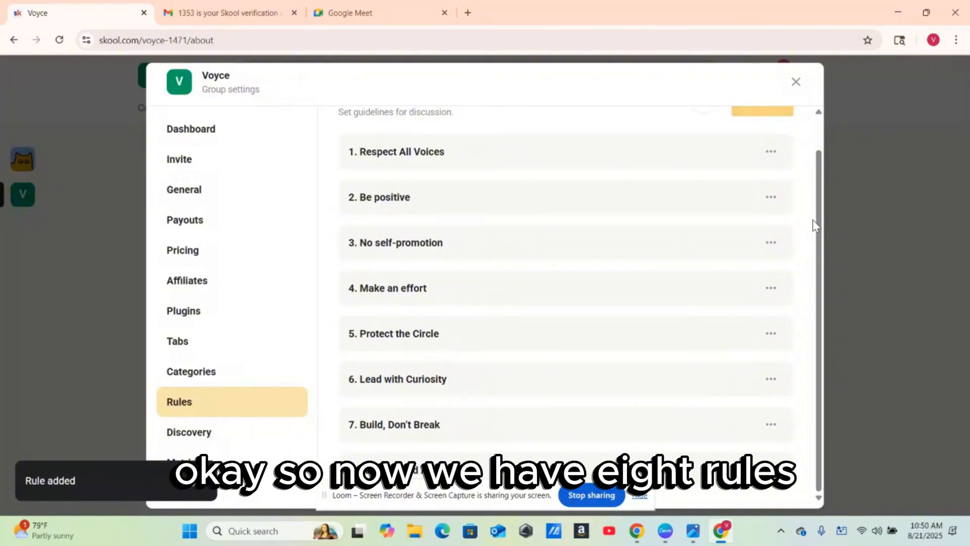
scroll(820, 181, "up", 2)
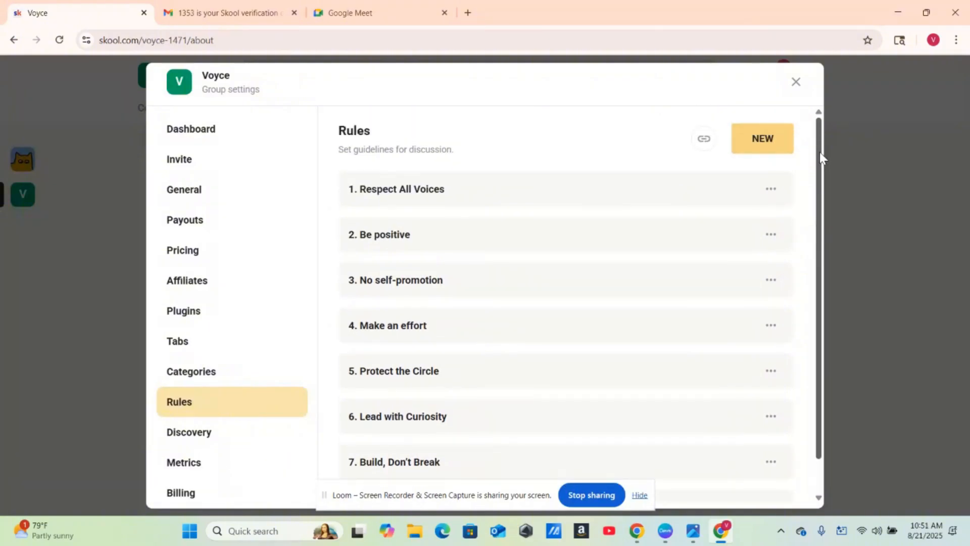
left_click(191, 440)
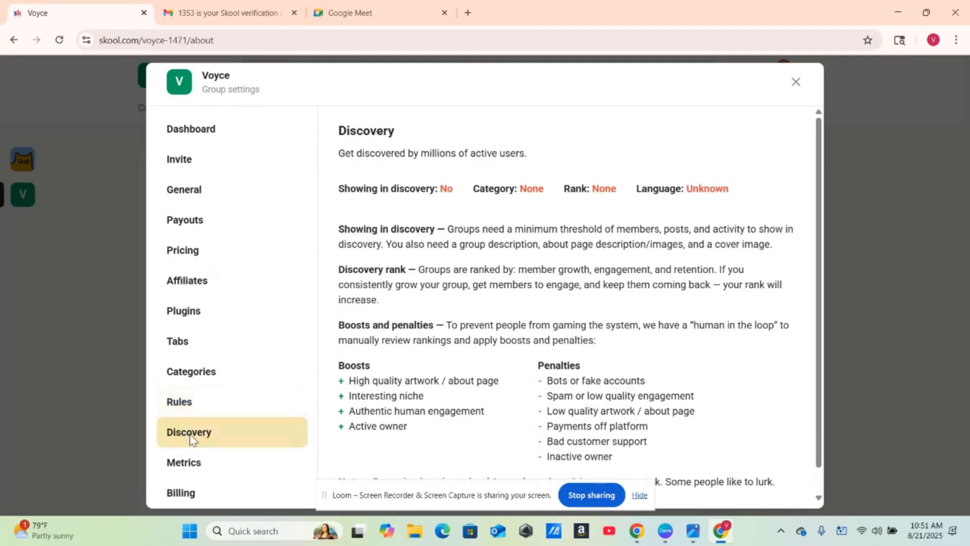
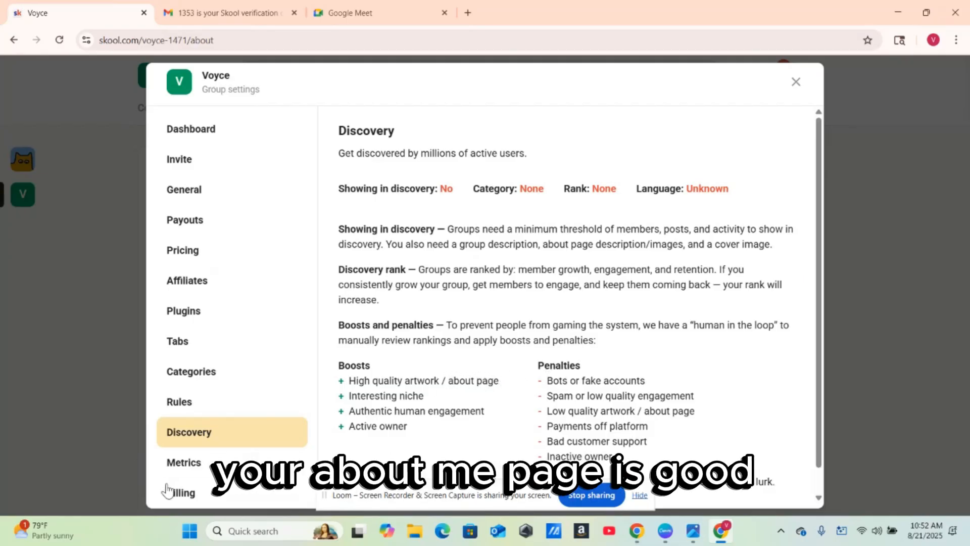
- Review the group's Metrics and Dashboard: 0 paid members, $0 MRR, 1 signup in 7 days
left_click(185, 464)
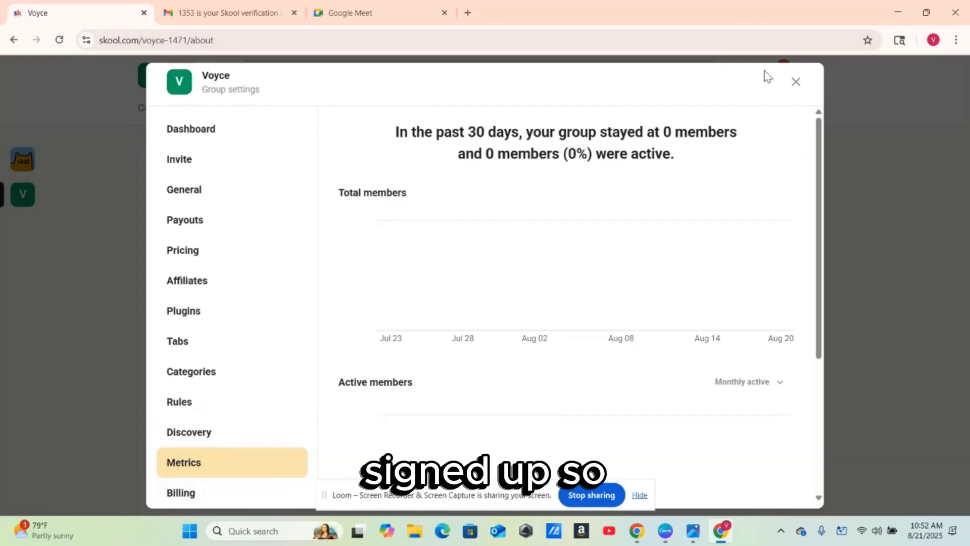
left_click(222, 137)
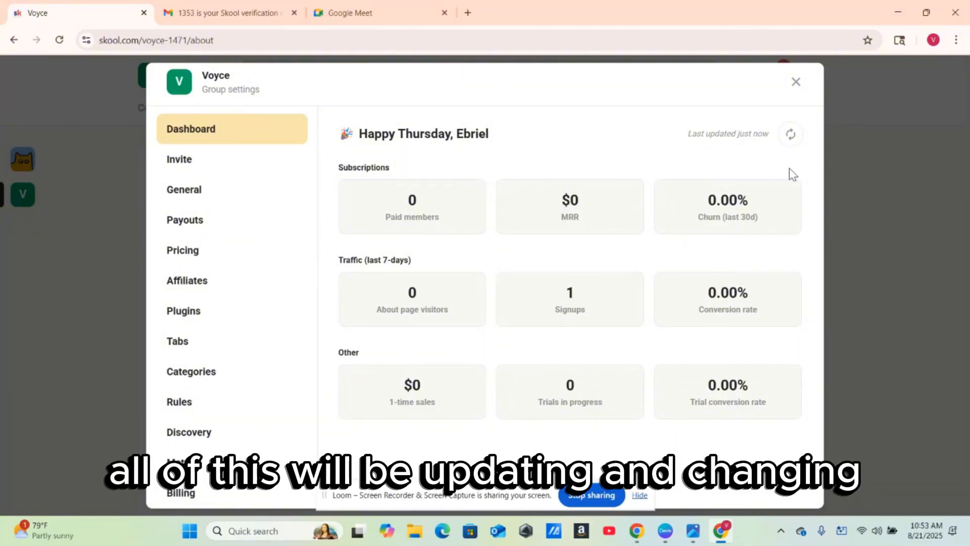
- Leave group settings and return to the Voyce Community feed
left_click(796, 82)
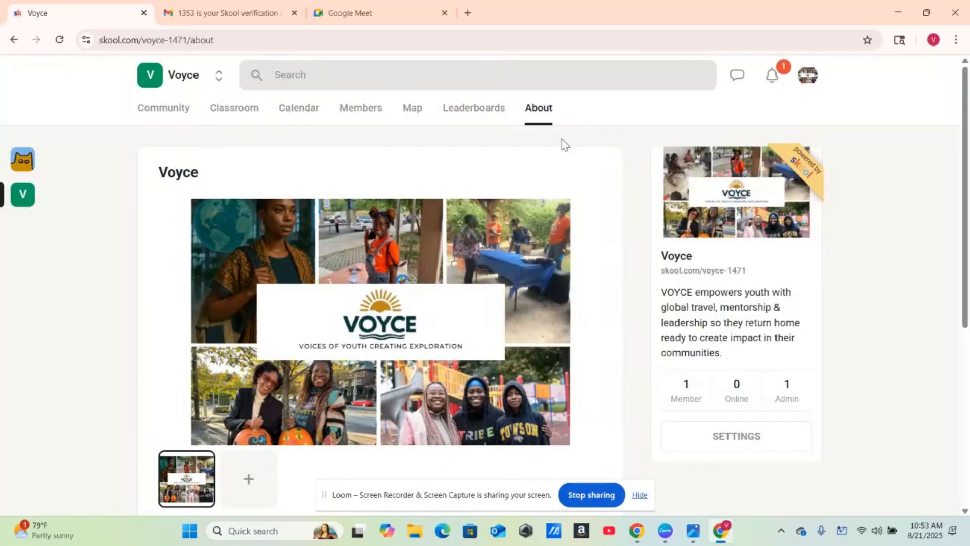
left_click(161, 108)
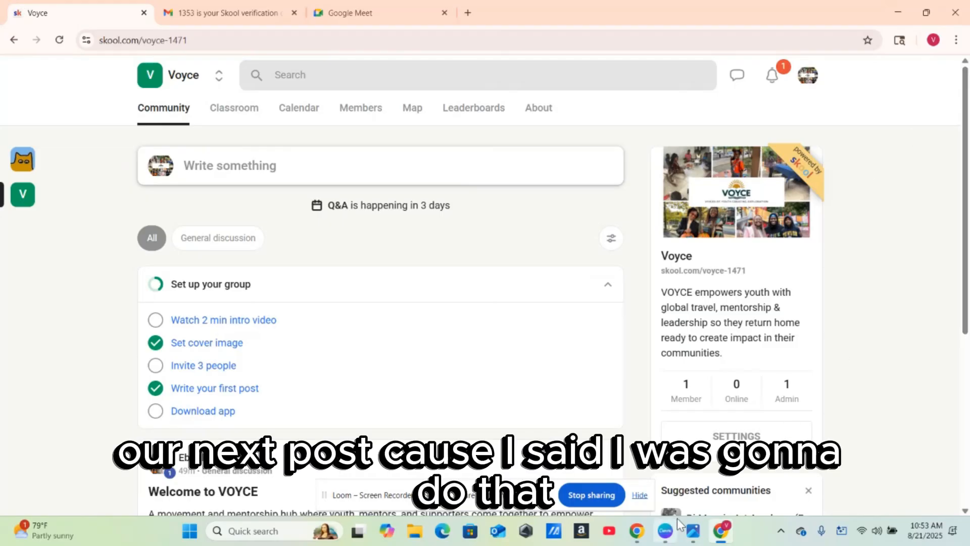
- Copy the 'VOYCE Community Guidelines (Additional 5)' list from ChatGPT's reply
mouse_move(637, 536)
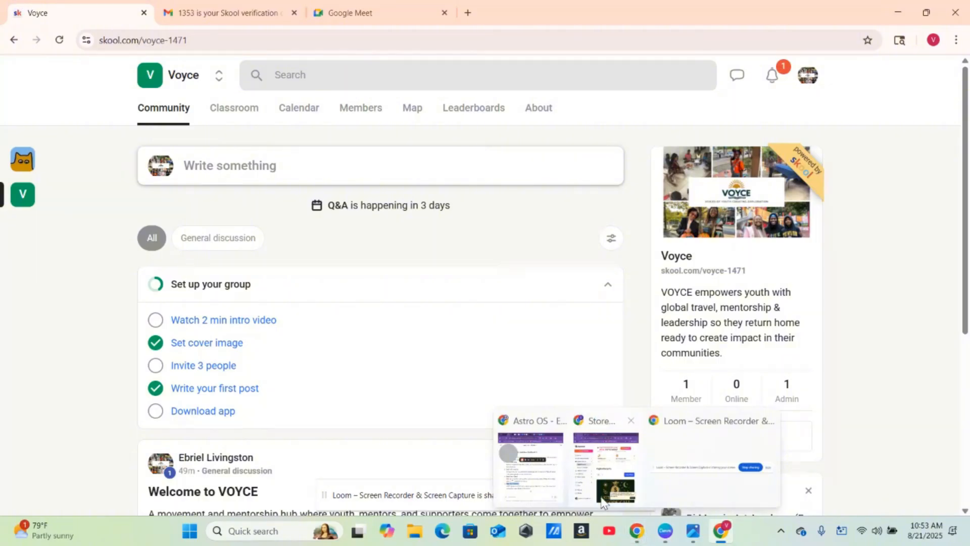
left_click(538, 481)
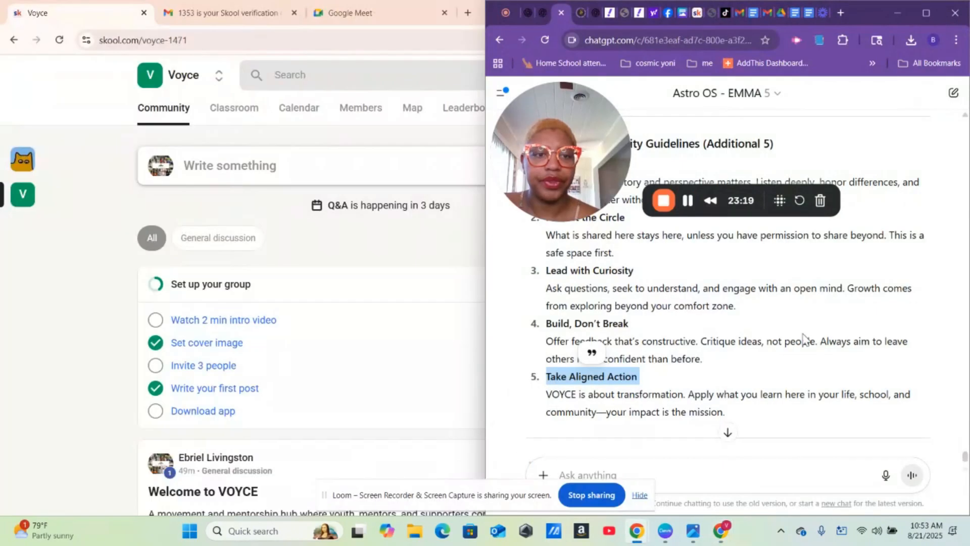
left_click_drag(739, 416, 706, 460)
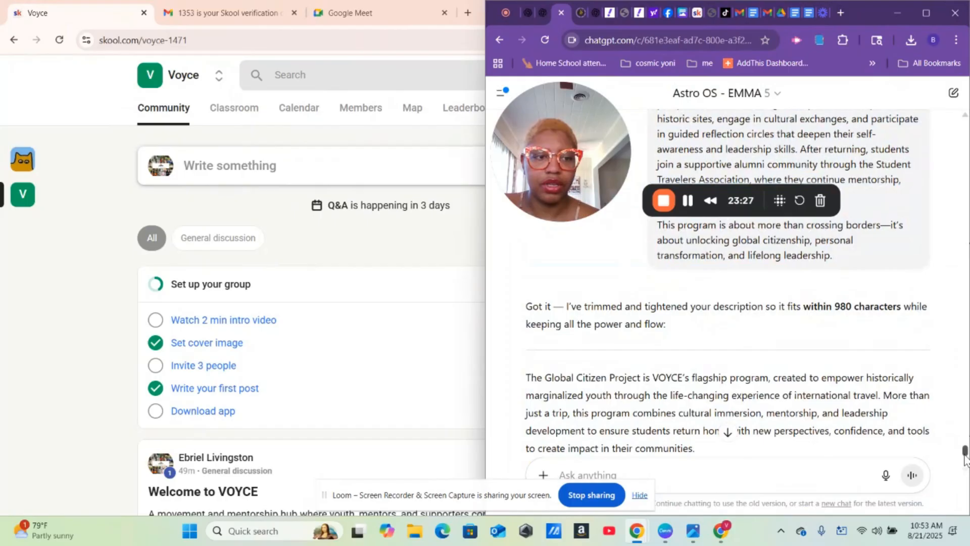
left_click_drag(965, 458, 966, 464)
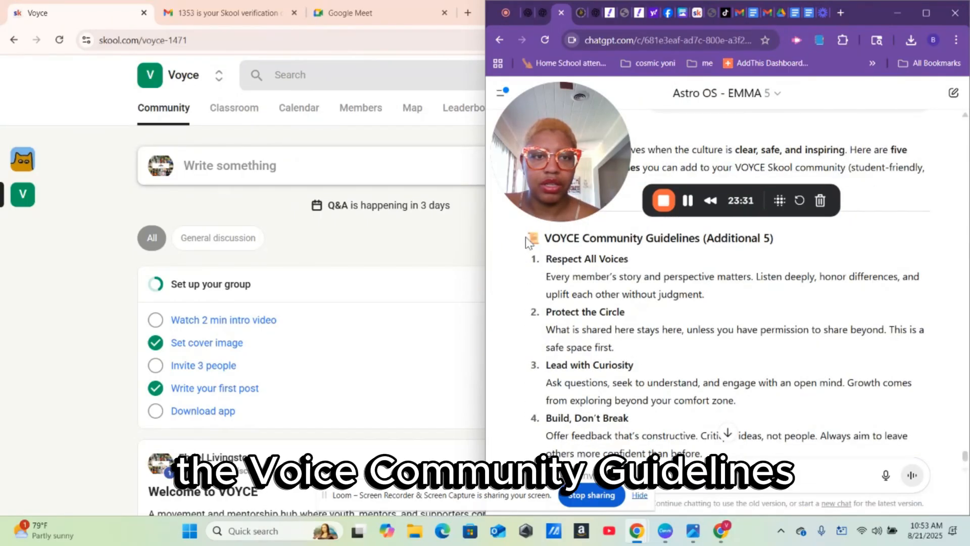
left_click_drag(527, 241, 780, 262)
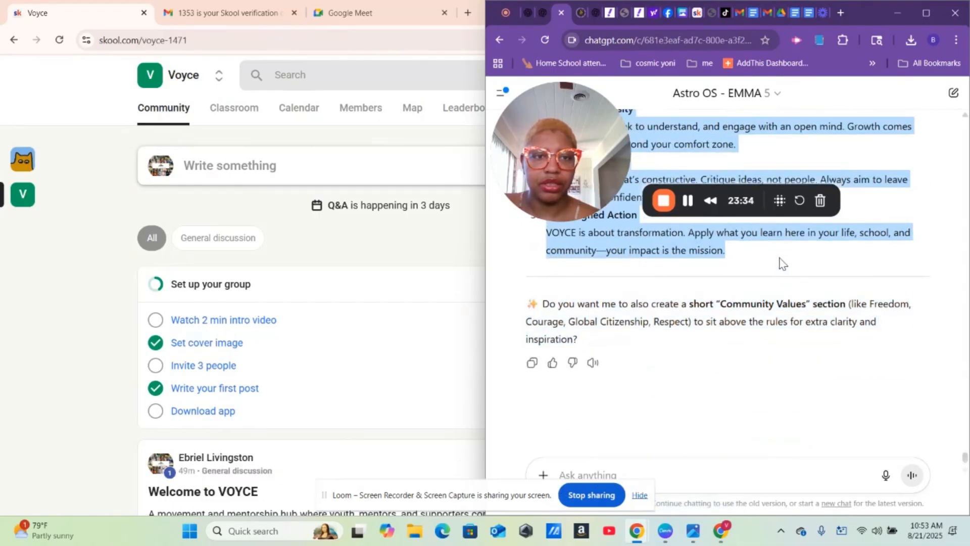
right_click(655, 238)
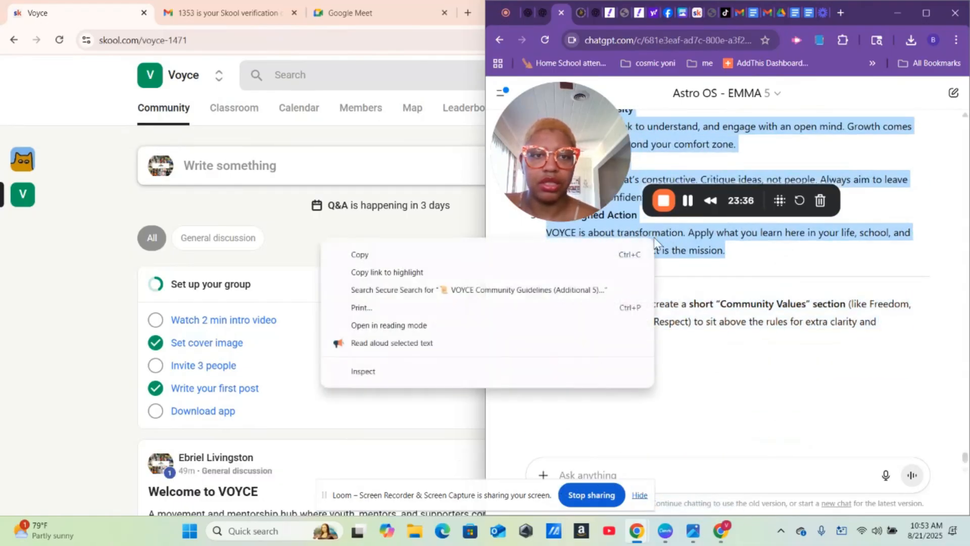
left_click(576, 257)
- Start a new Skool post and paste the copied guidelines into its body
left_click(227, 165)
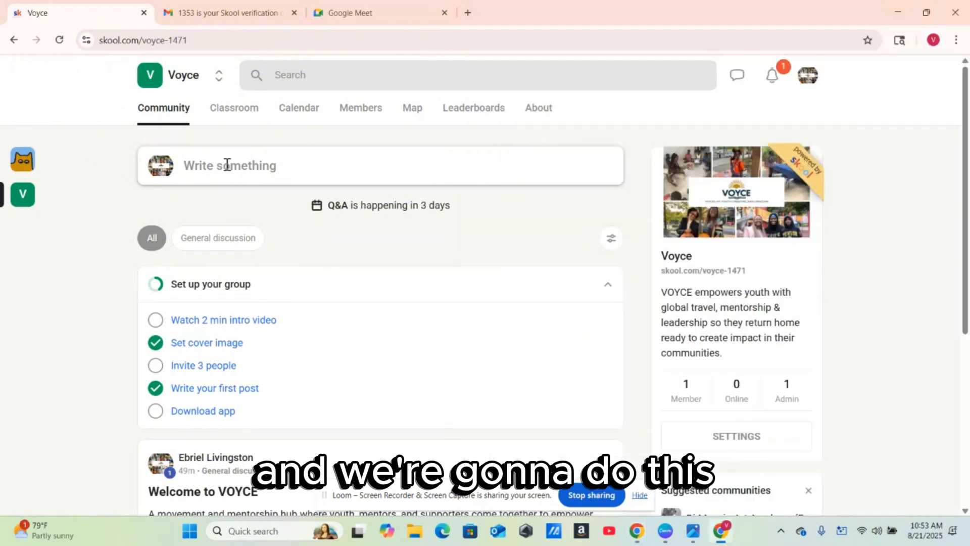
left_click(227, 164)
right_click(165, 217)
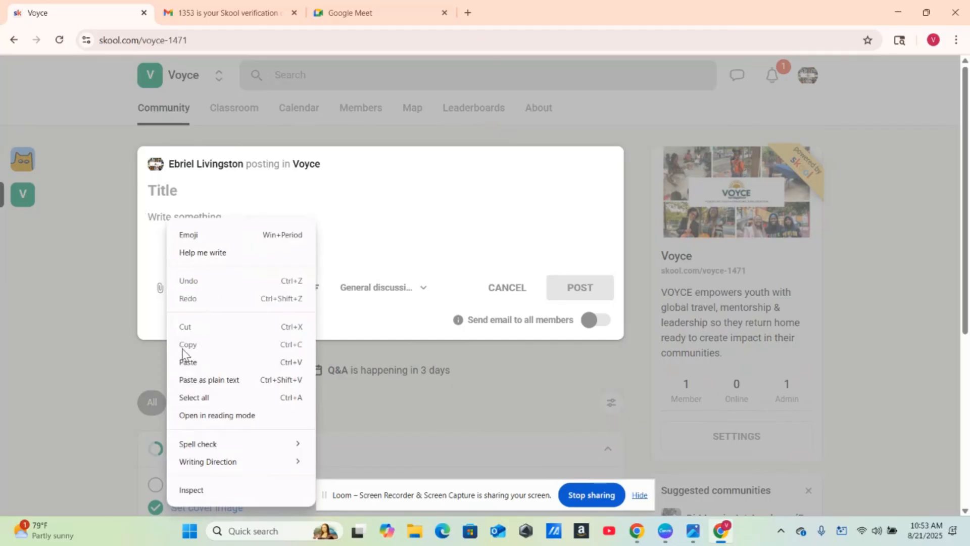
left_click(196, 362)
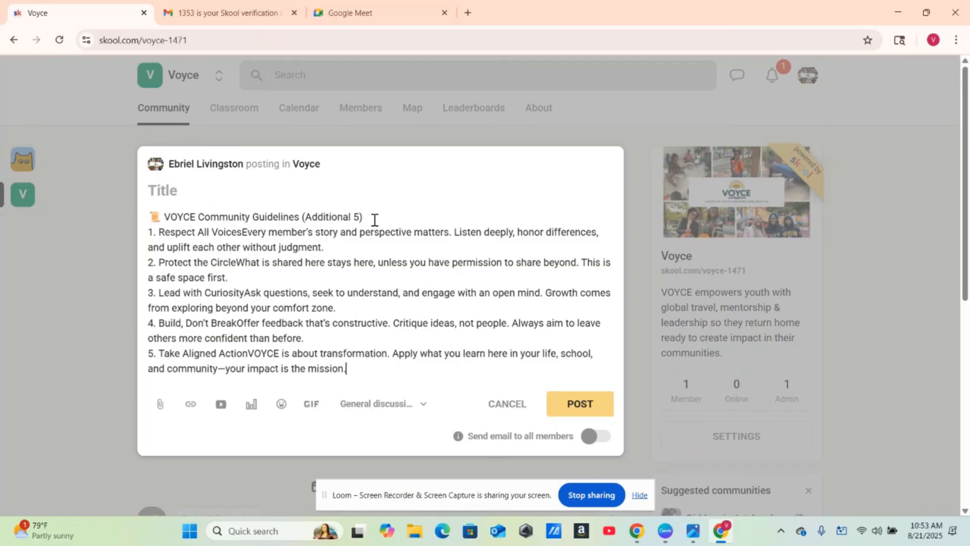
- Move the heading into the title and trim it to 'VOYCE Community Guidelines'
left_click_drag(370, 217, 147, 218)
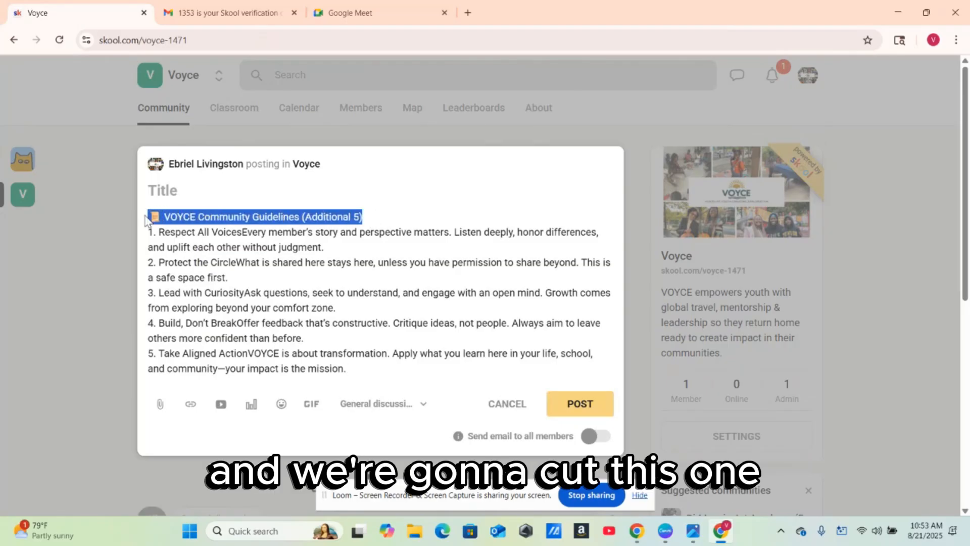
right_click(188, 217)
left_click(236, 256)
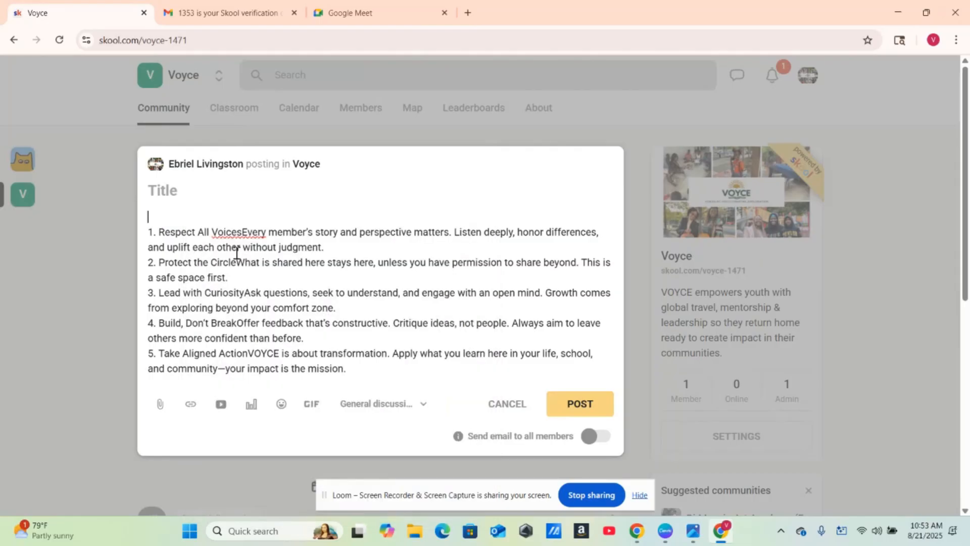
right_click(192, 190)
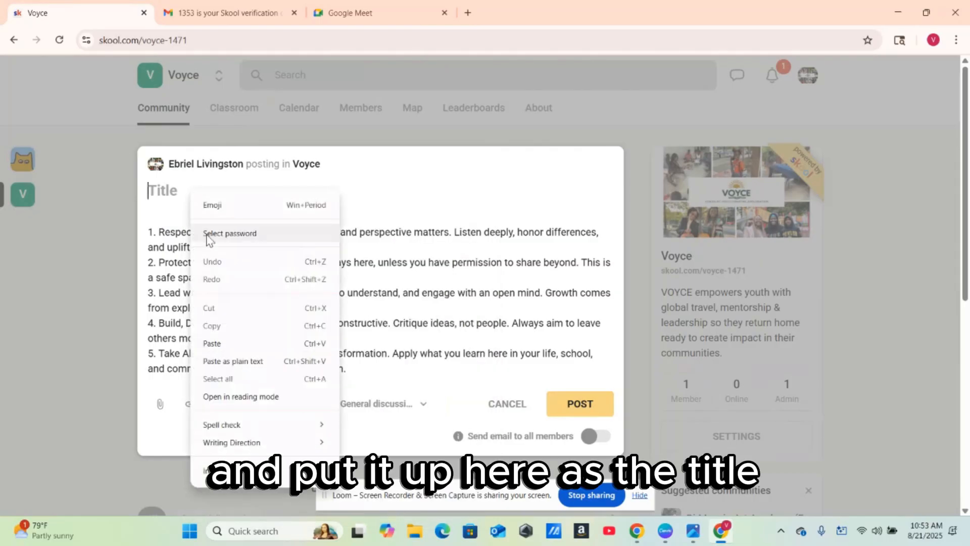
left_click(236, 344)
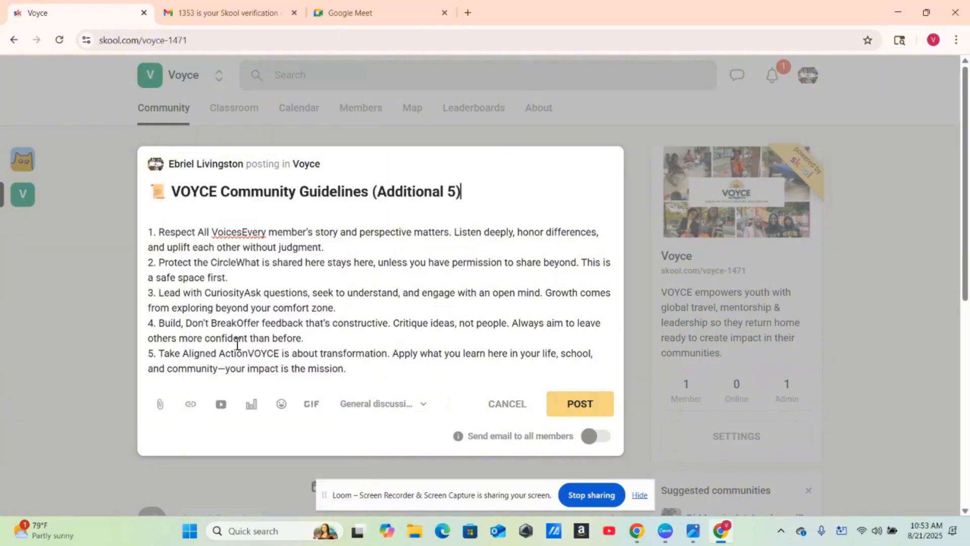
key("BackSpace")
key("BackSpace")
key("BackSpace")
key("BackSpace")
key("BackSpace")
key("BackSpace")
key("BackSpace")
key("BackSpace")
key("BackSpace")
key("BackSpace")
key("BackSpace")
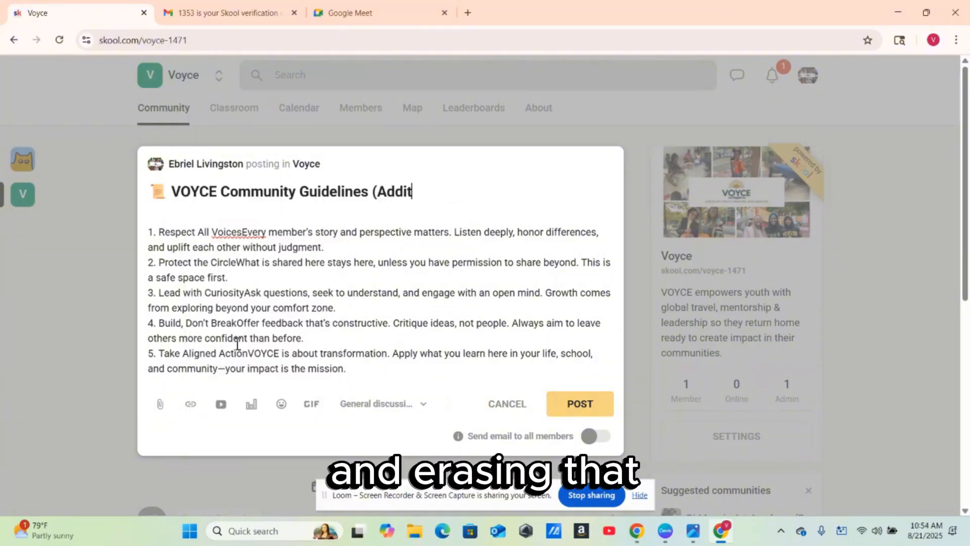
key("BackSpace")
key("BackSpace")
key("BackSpace")
key("BackSpace")
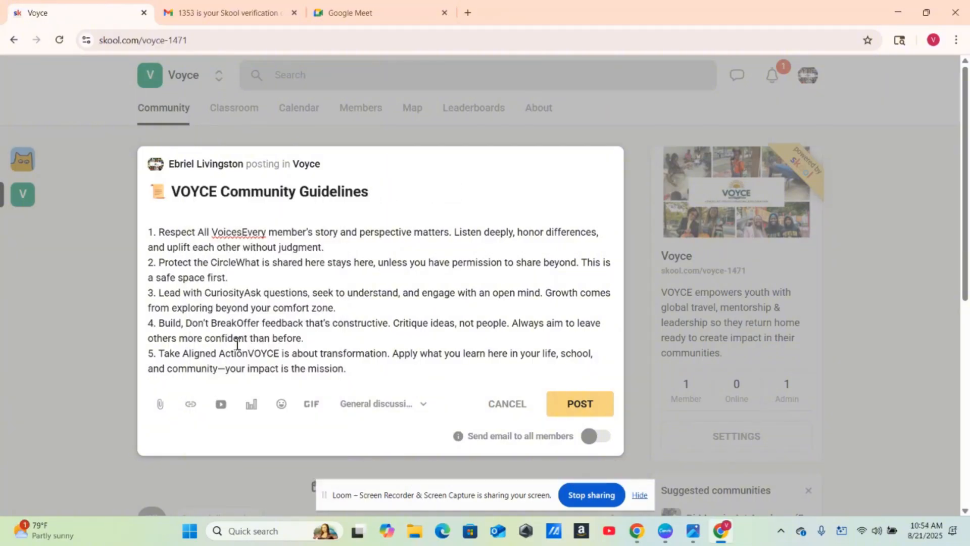
- Separate the run-together words in the five guidelines and remove the stray dash in item 5
left_click(243, 232)
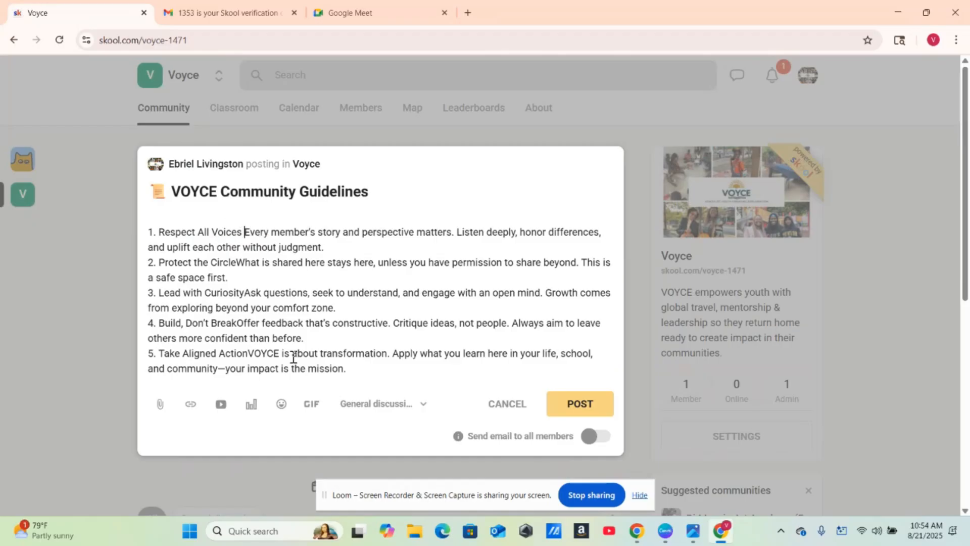
left_click(227, 367)
key("BackSpace")
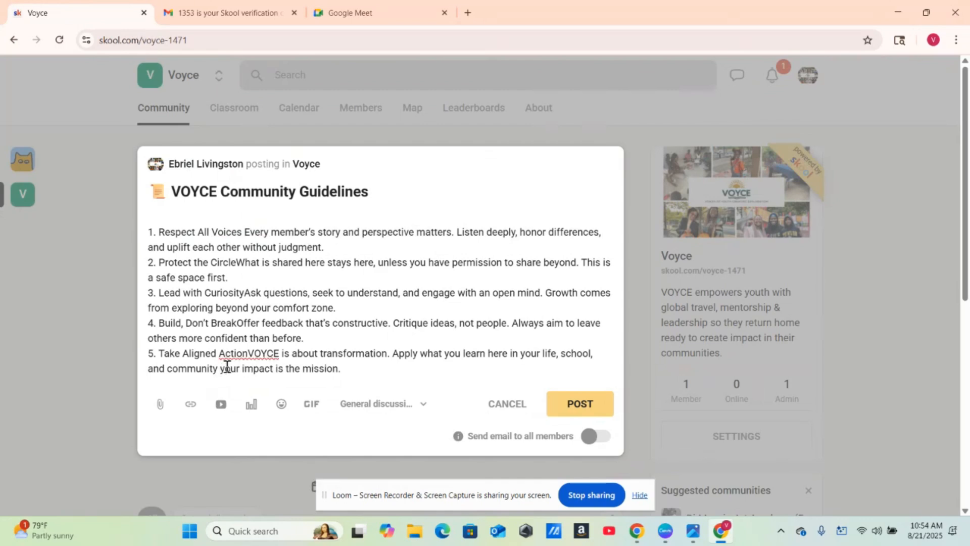
left_click(251, 354)
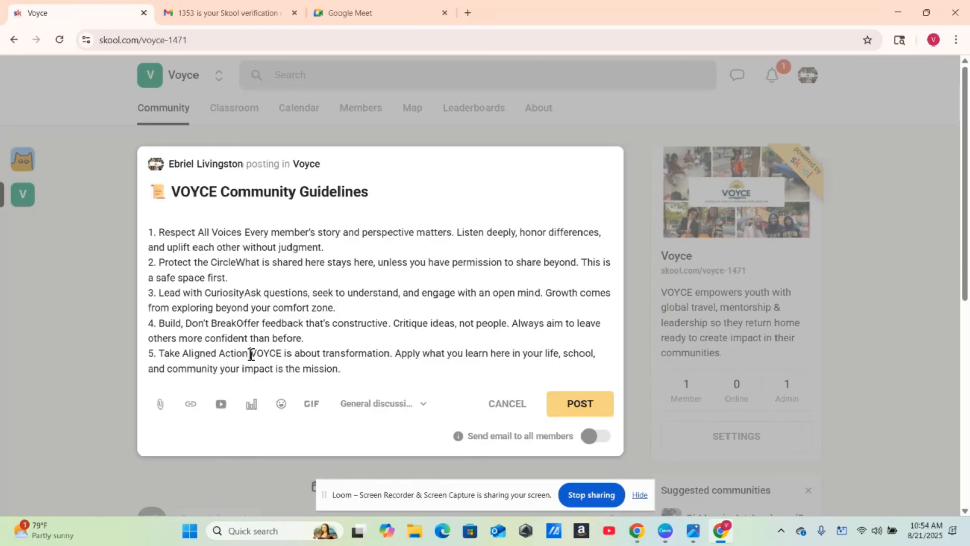
left_click(243, 296)
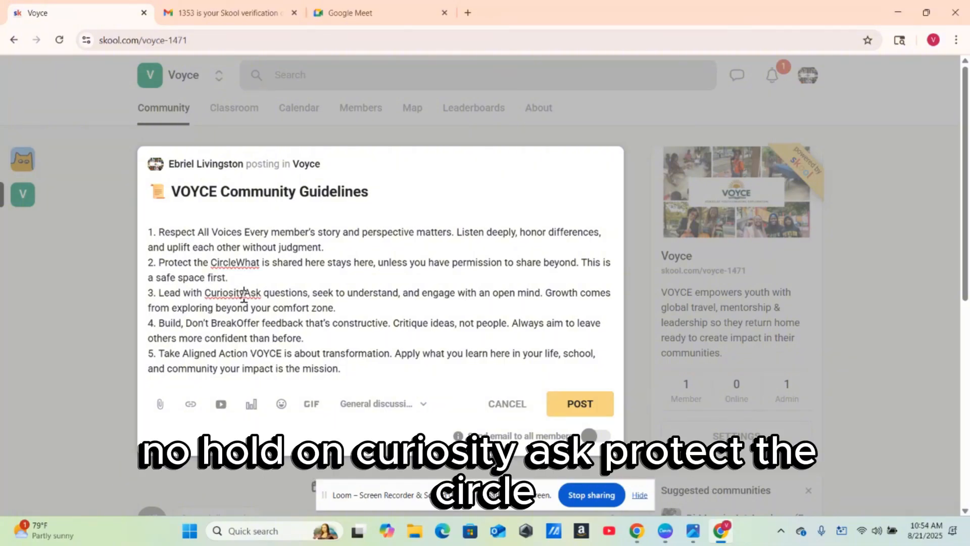
left_click(237, 264)
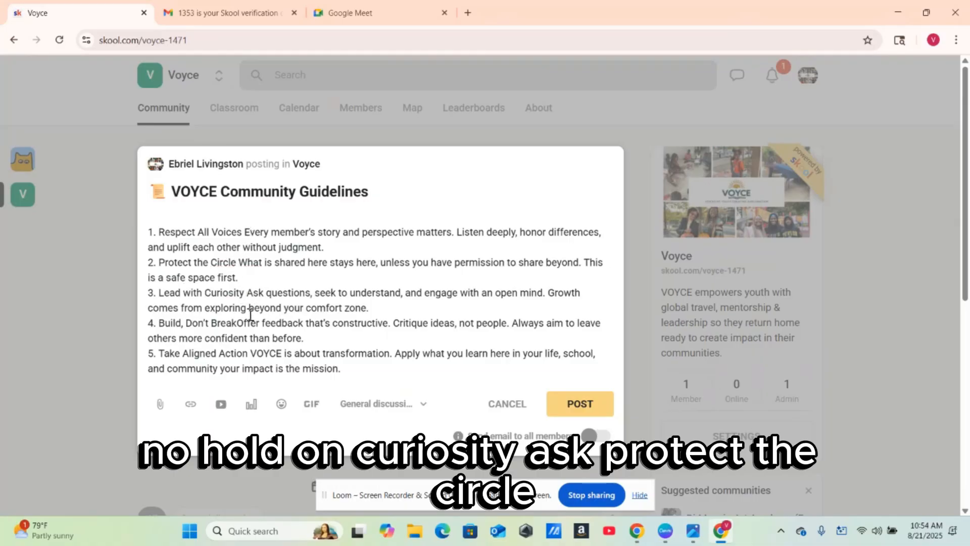
left_click(238, 323)
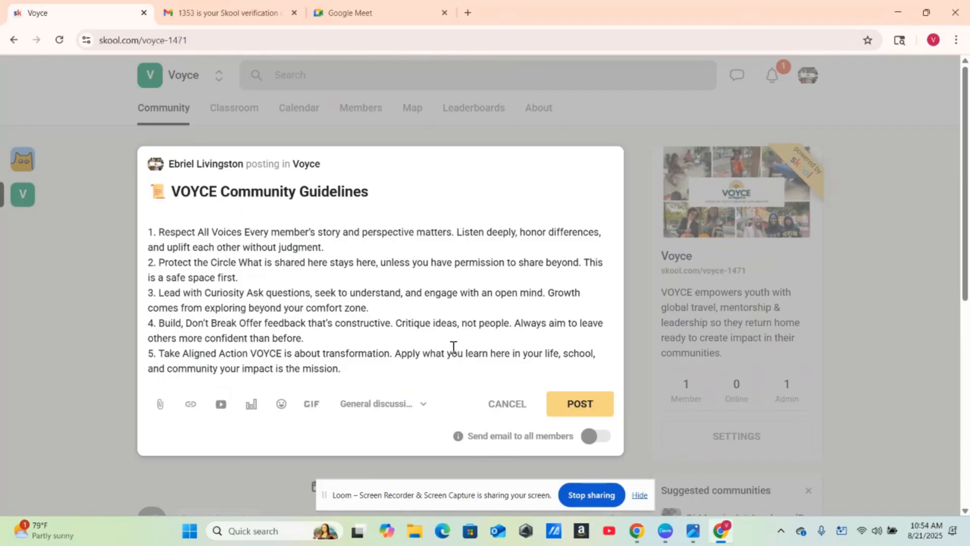
- Add a hyphen after each heading: Voices, Circle, Curiosity, Break and Aligned Action
left_click(243, 232)
type("-")
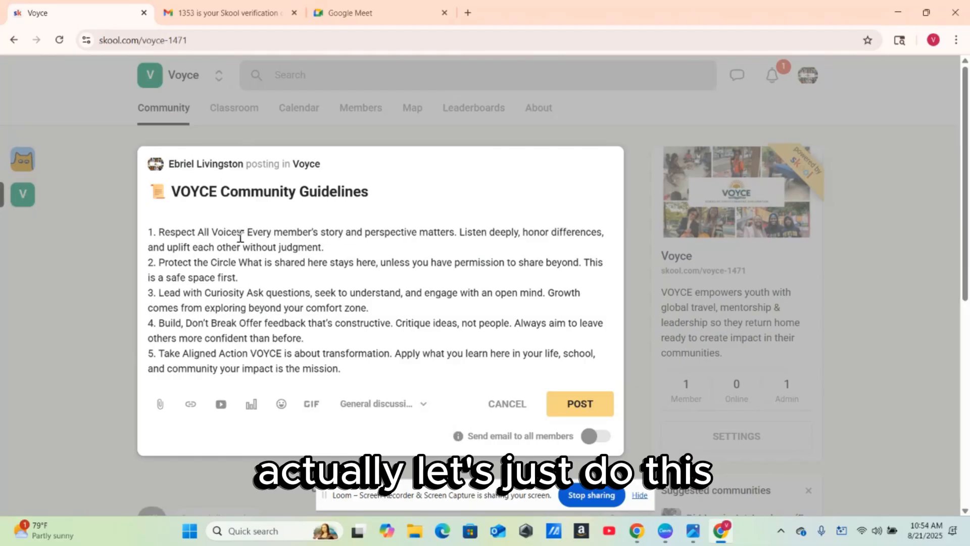
left_click(236, 265)
type("-")
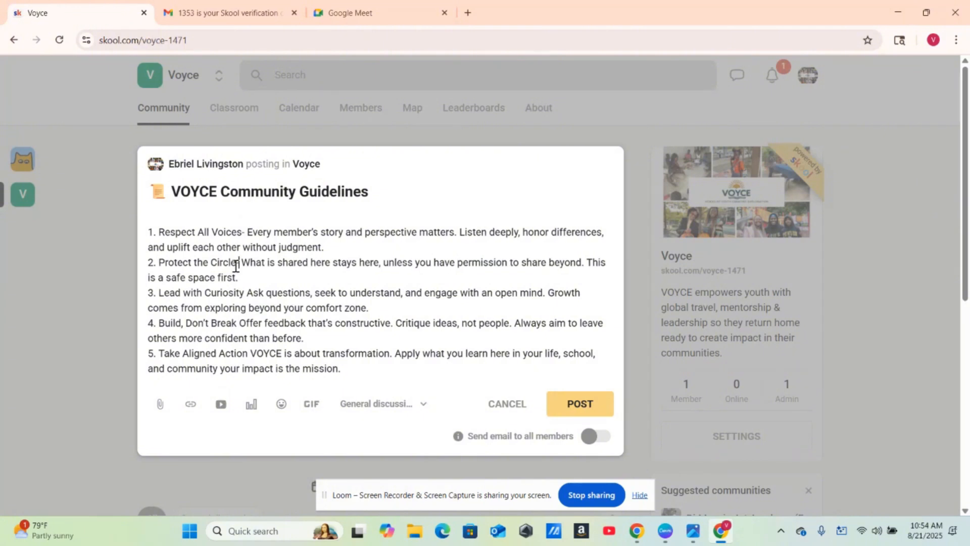
left_click(244, 294)
type("-")
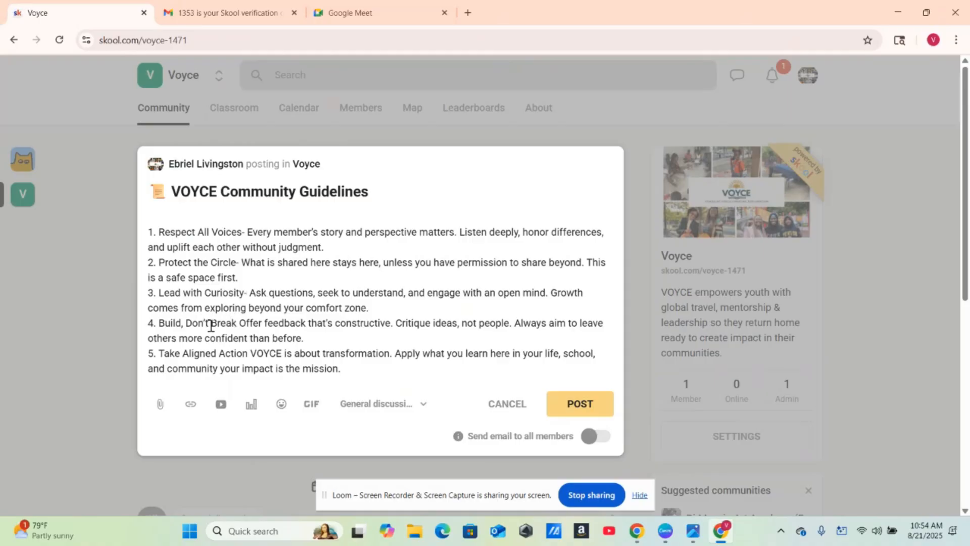
left_click(238, 324)
type("-")
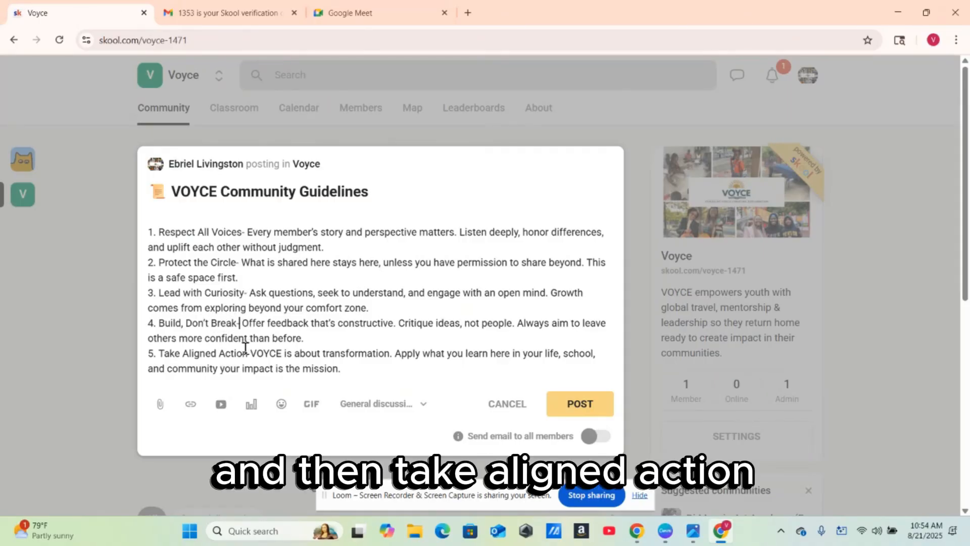
left_click(247, 354)
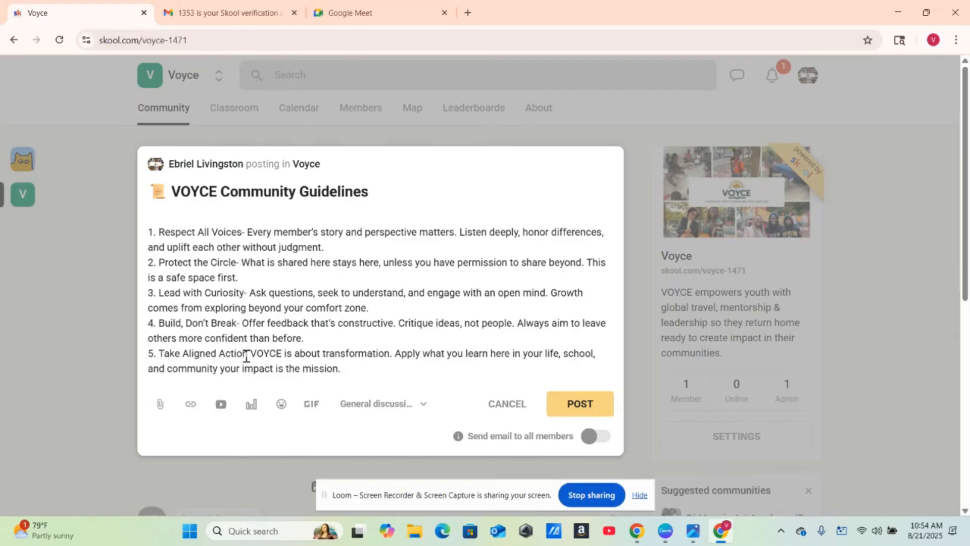
type("-")
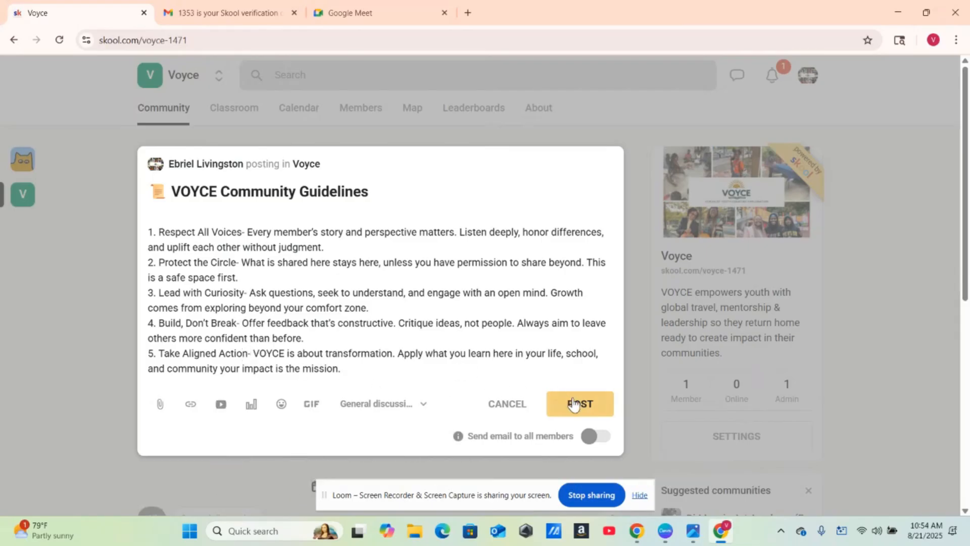
- Publish the VOYCE Community Guidelines post and pin it to the feed
left_click(576, 404)
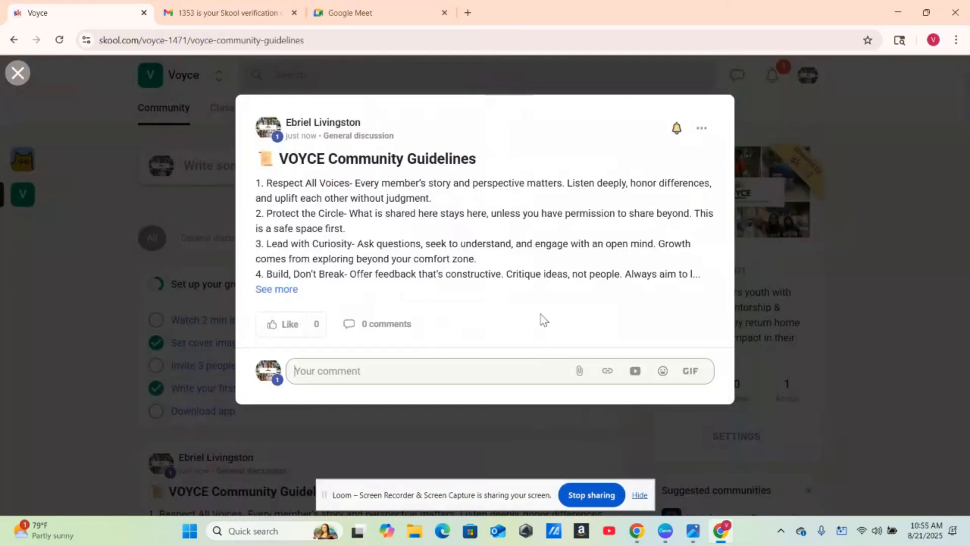
left_click(850, 157)
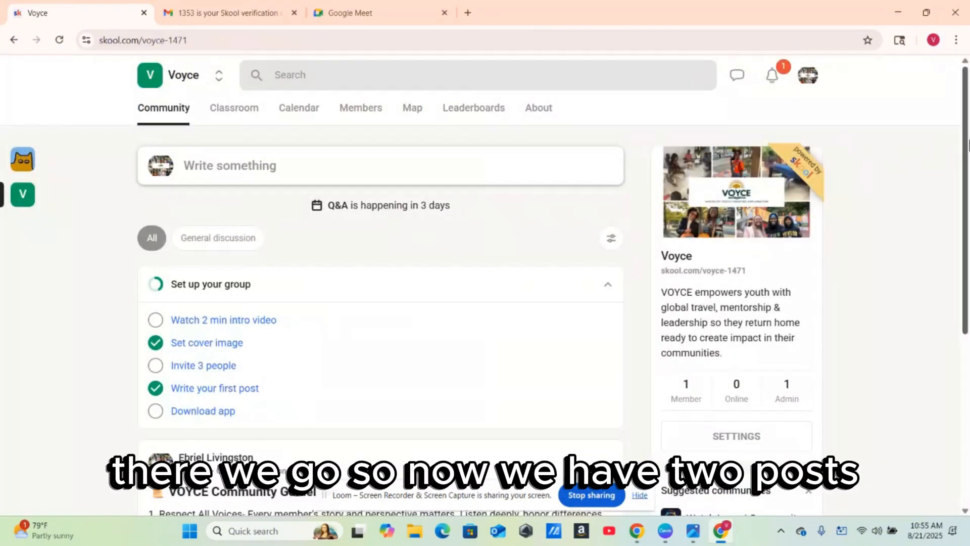
left_click_drag(967, 134, 969, 326)
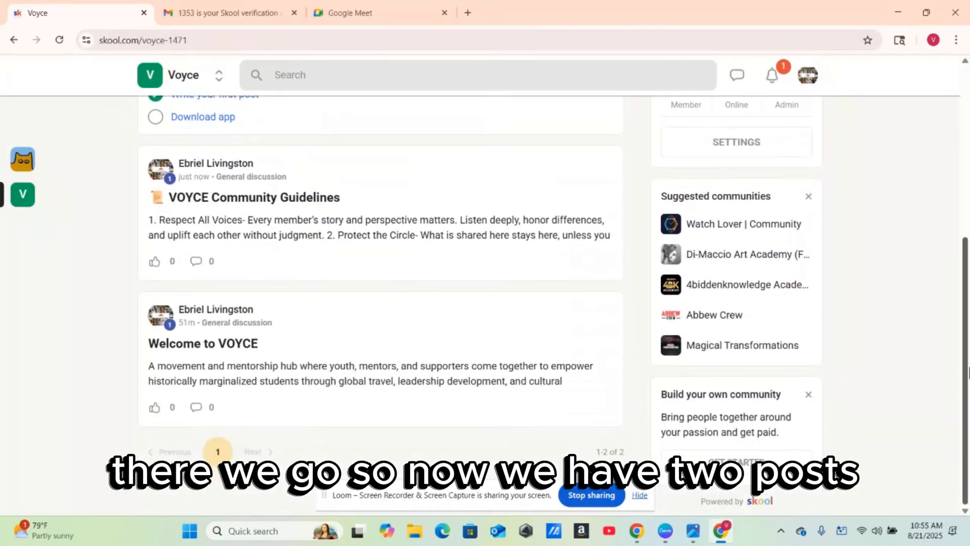
mouse_move(967, 302)
left_mouse_down()
mouse_move(959, 241)
mouse_move(961, 311)
left_mouse_up()
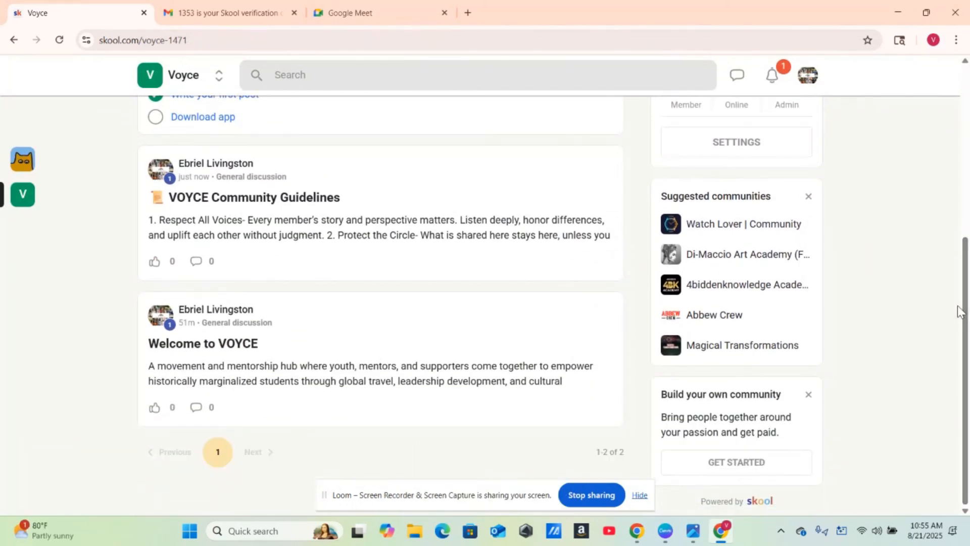
left_click(602, 174)
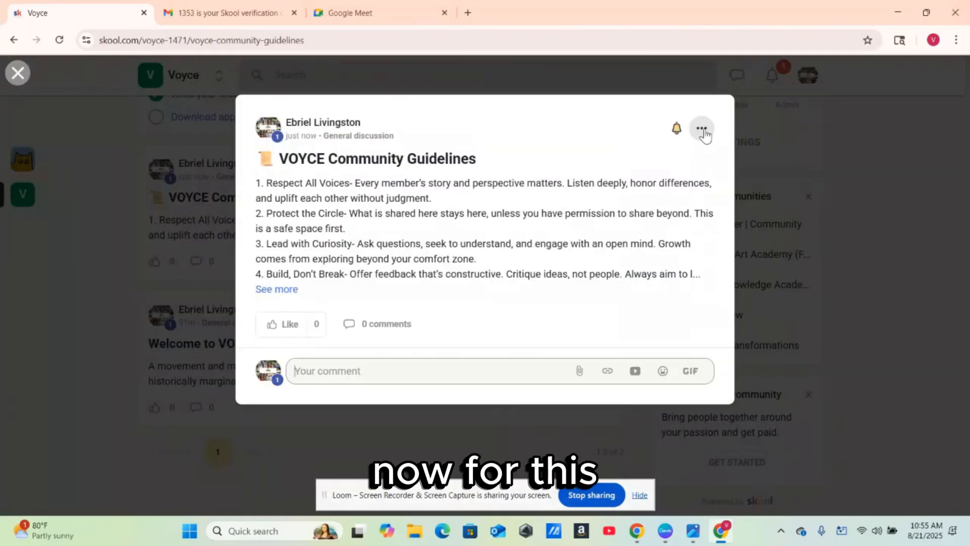
left_click(704, 131)
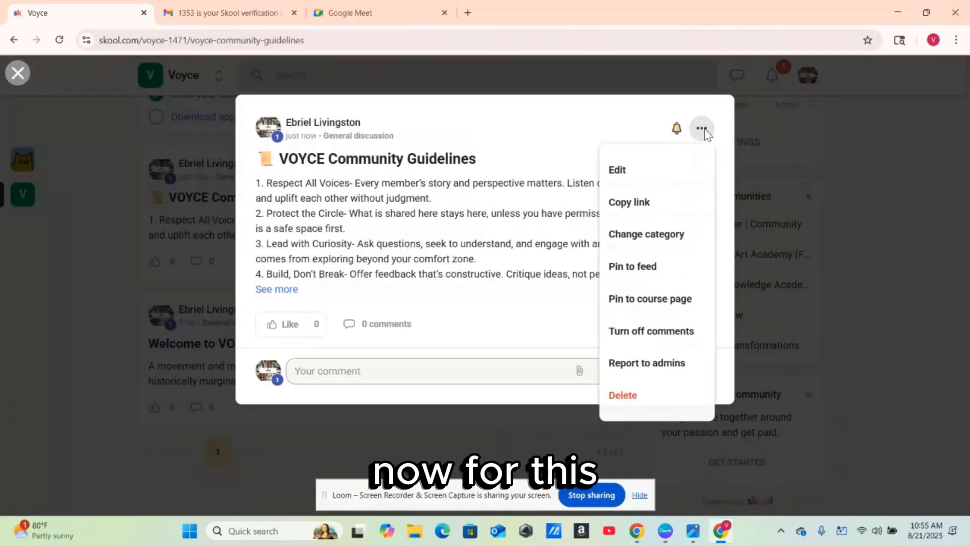
left_click(633, 274)
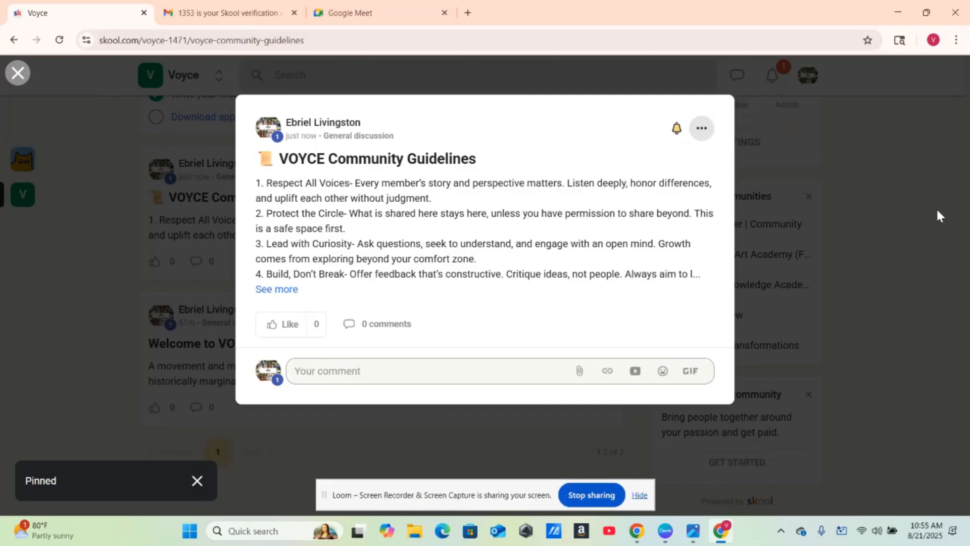
left_click(933, 178)
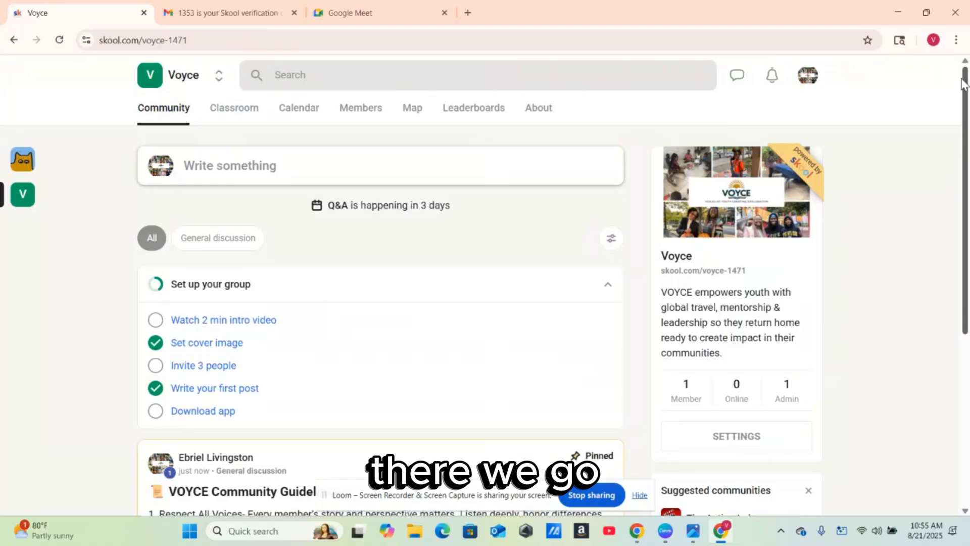
- Pin the Welcome to VOYCE post to the feed as well
scroll(565, 376, "down", 6)
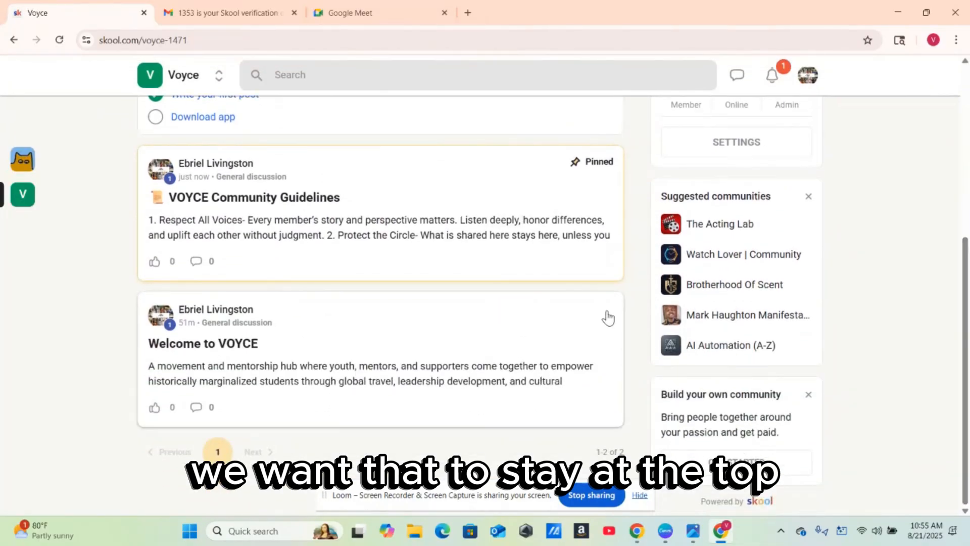
left_click(608, 317)
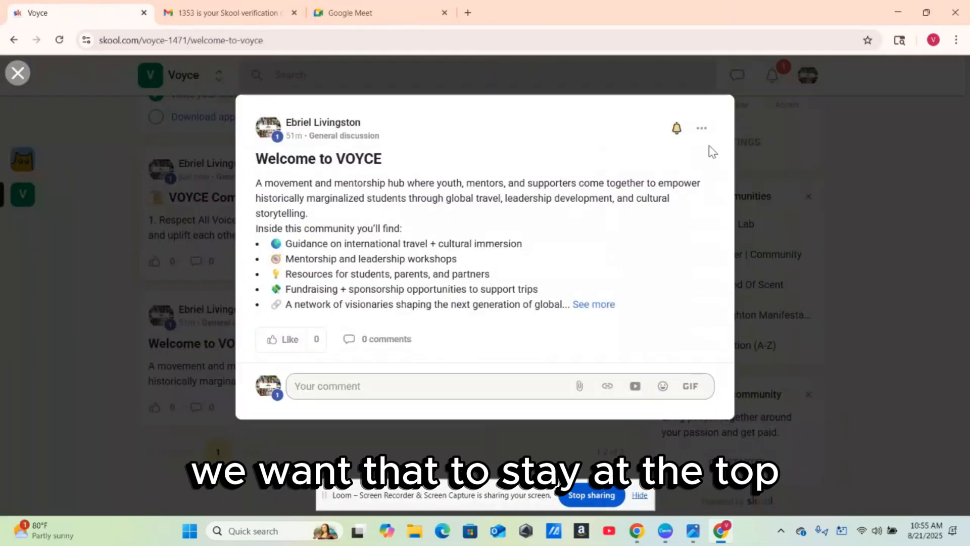
left_click(702, 128)
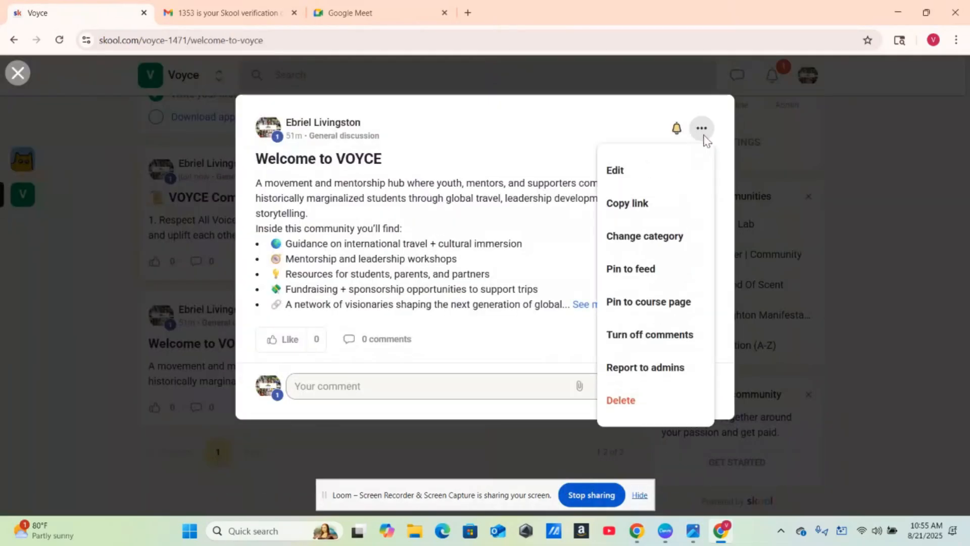
left_click(652, 266)
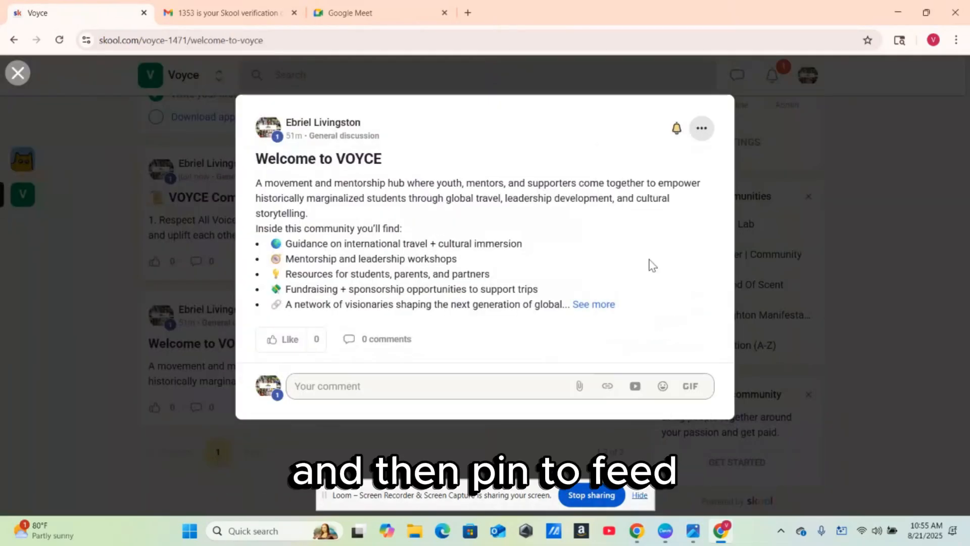
left_click(889, 162)
scroll(934, 205, "up", 5)
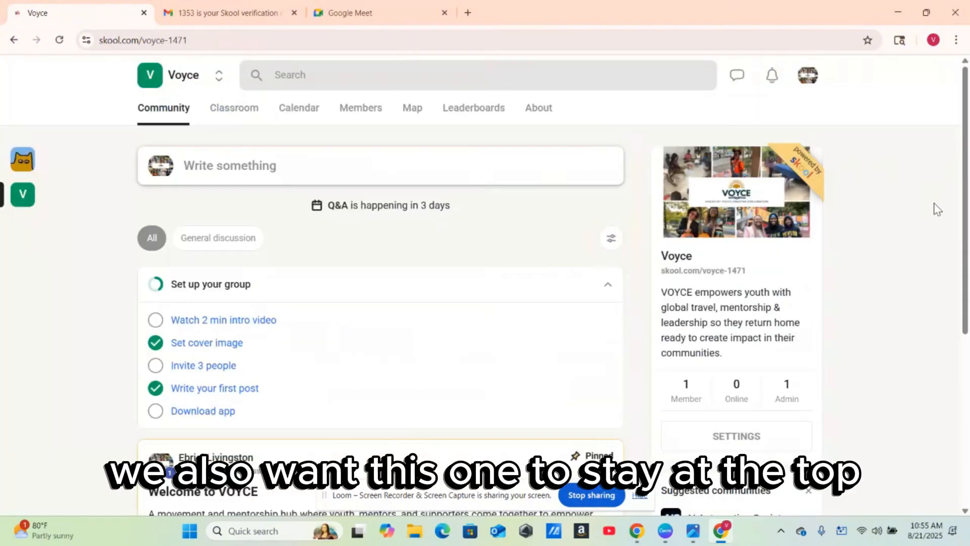
left_click_drag(966, 148, 968, 348)
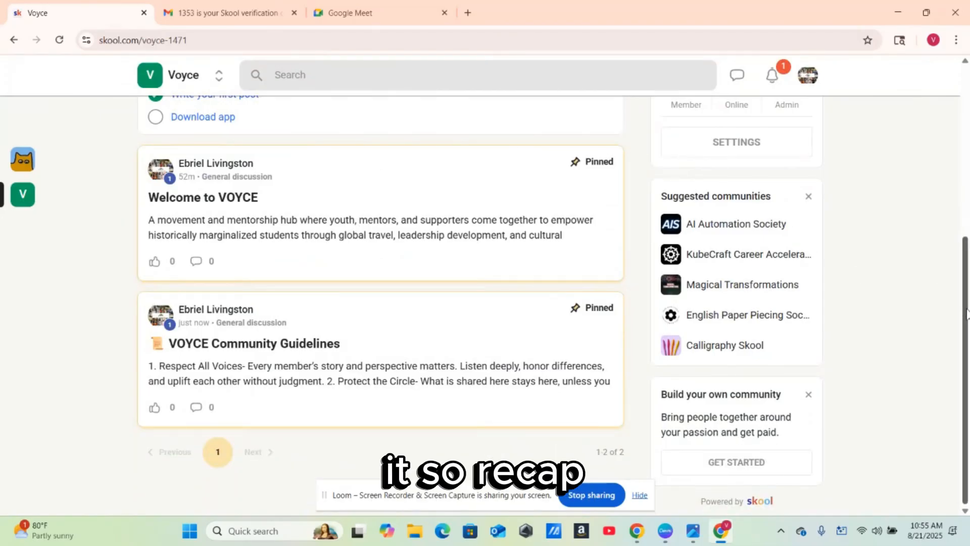
left_click_drag(966, 314, 960, 106)
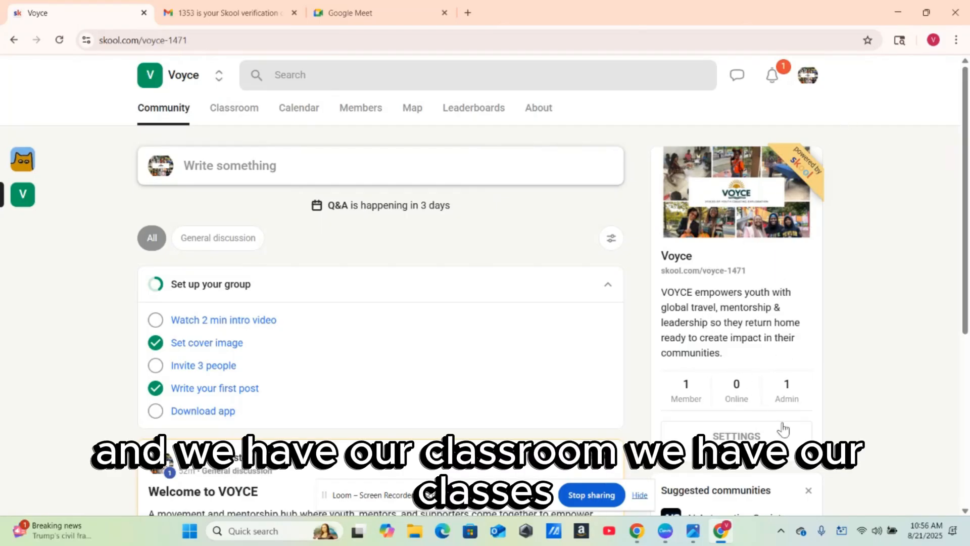
- Tour Classroom, The Global Citizen Project course, Calendar, Members, Map, Leaderboards and About
left_click(234, 112)
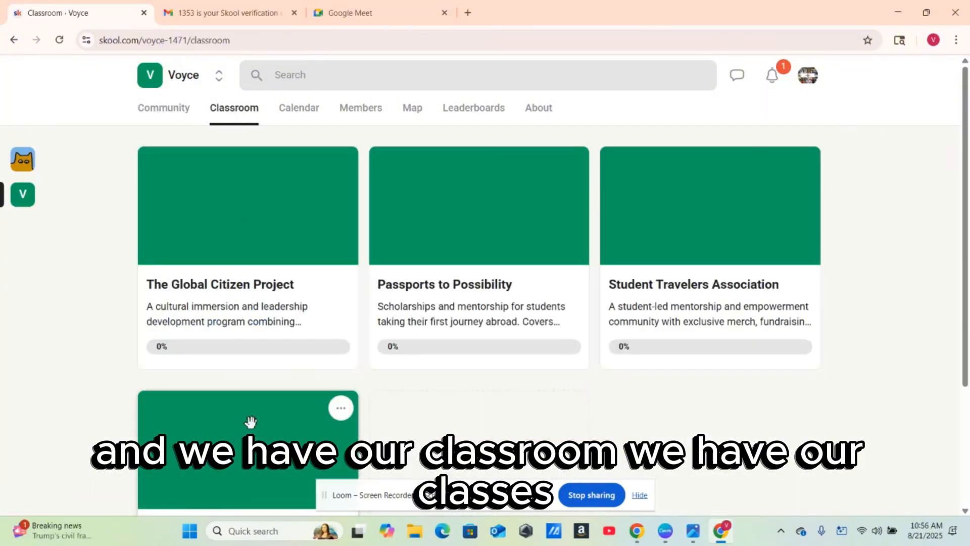
left_click(273, 191)
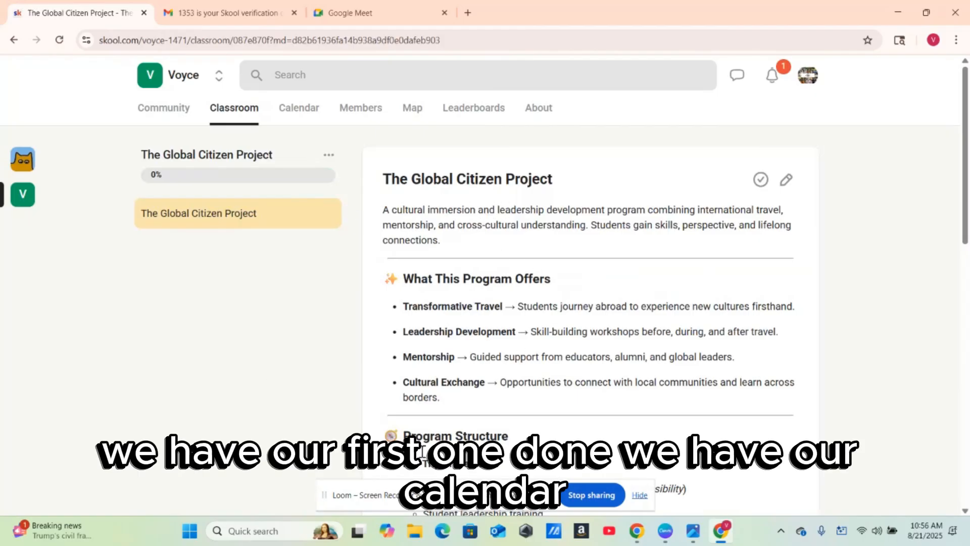
left_click(293, 119)
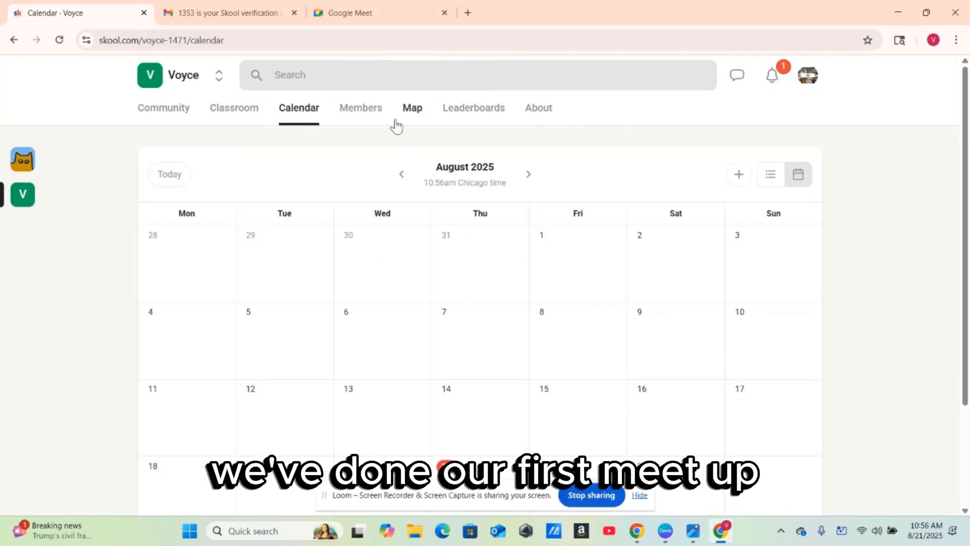
left_click(371, 113)
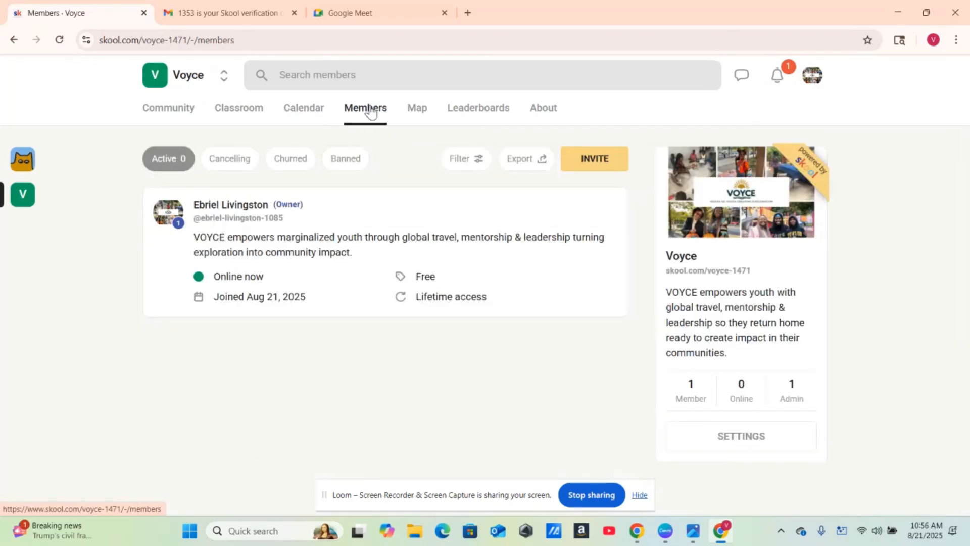
left_click(418, 113)
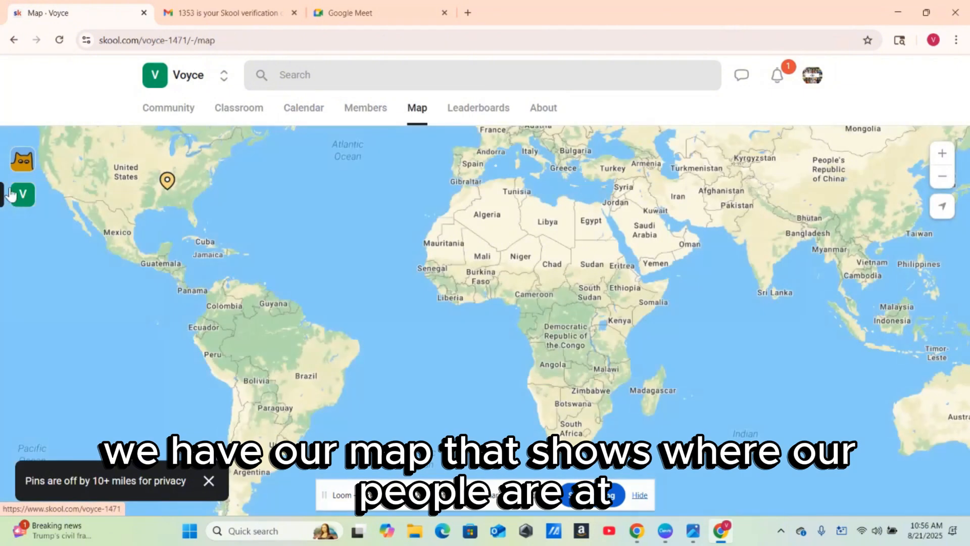
left_click(481, 112)
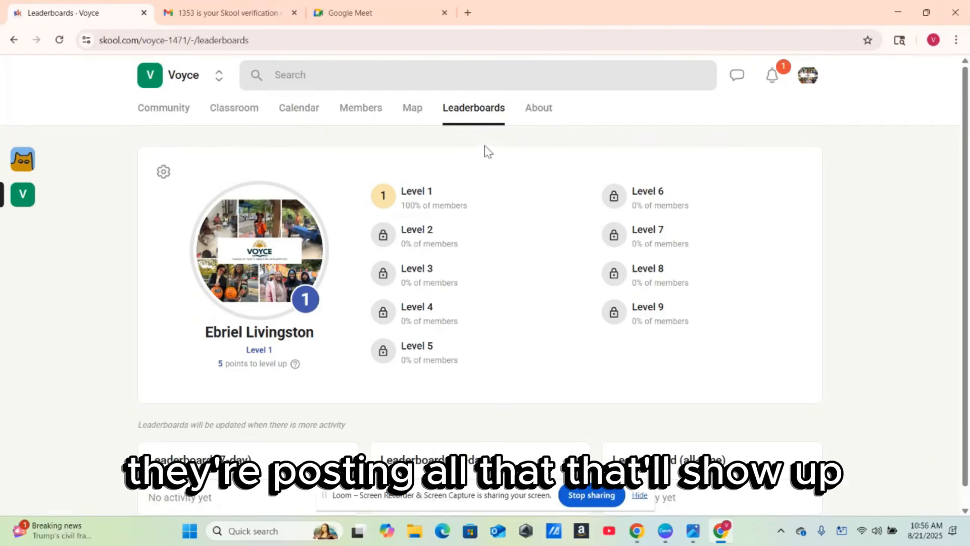
left_click(542, 111)
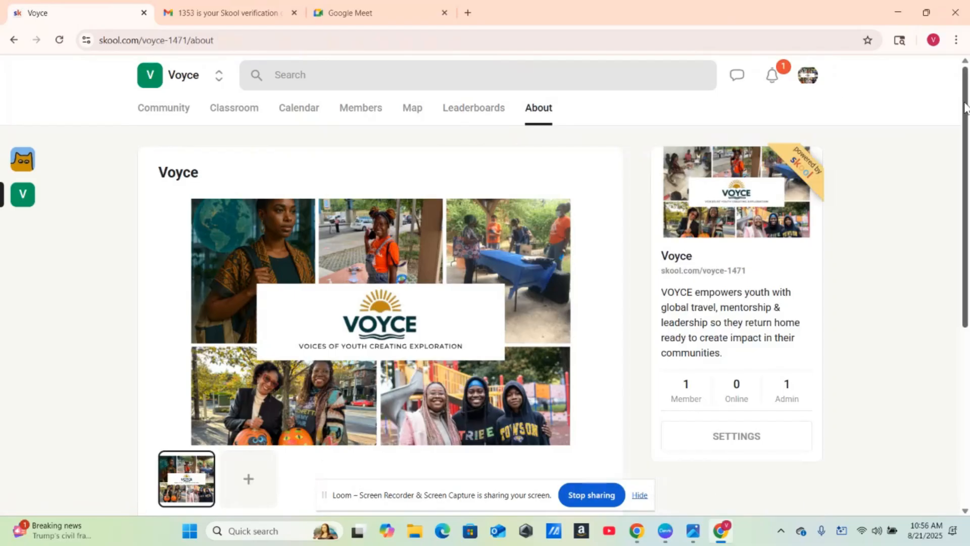
left_click_drag(966, 107, 969, 62)
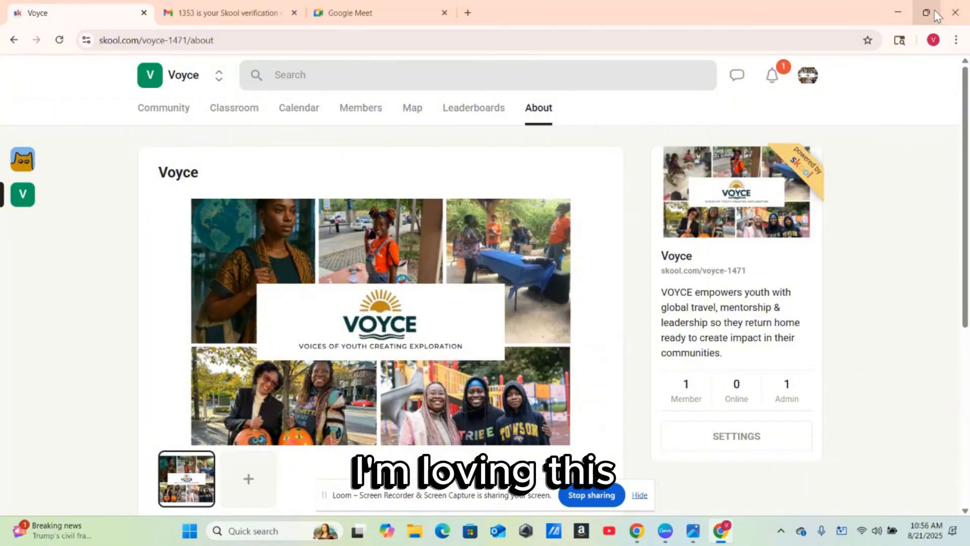
- Restore the browser from full screen and bring ChatGPT to the front
mouse_move(928, 15)
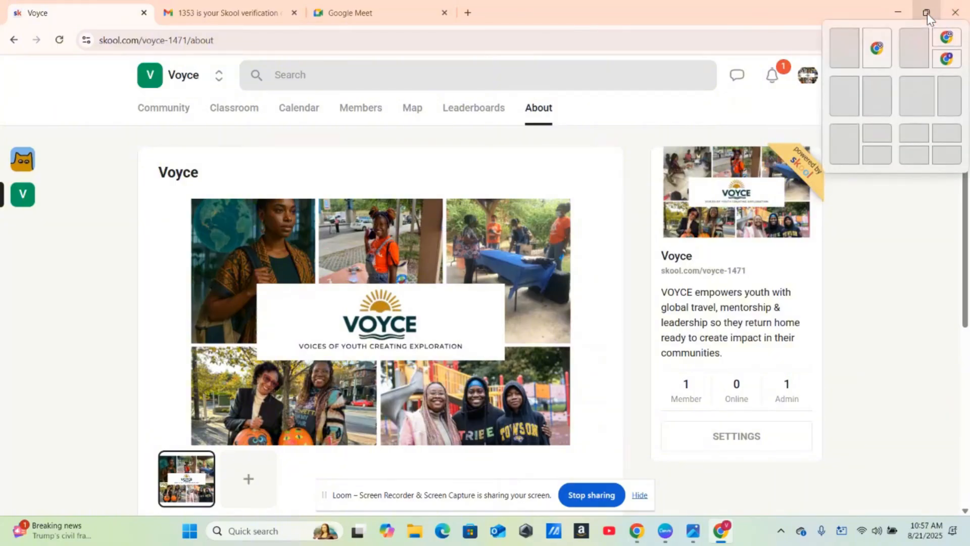
left_click(927, 13)
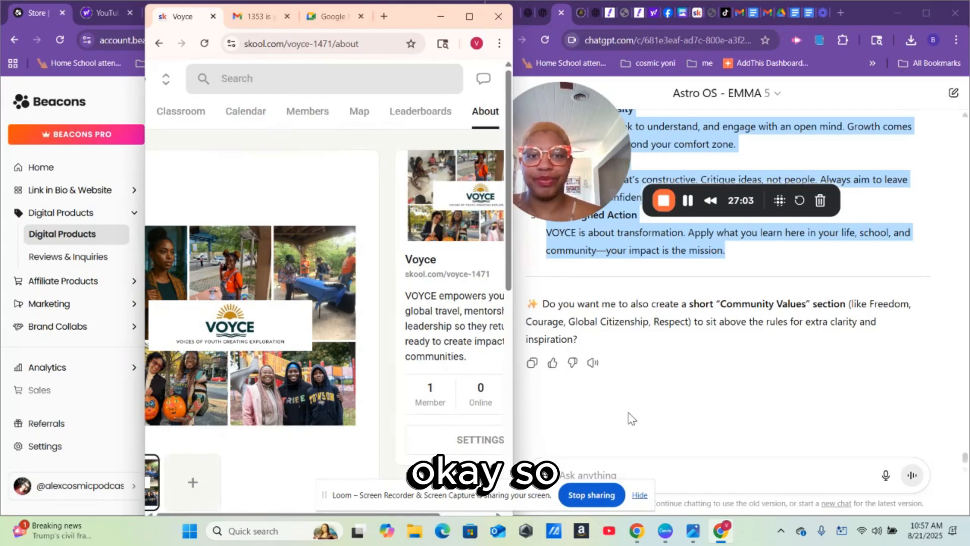
left_click(678, 381)
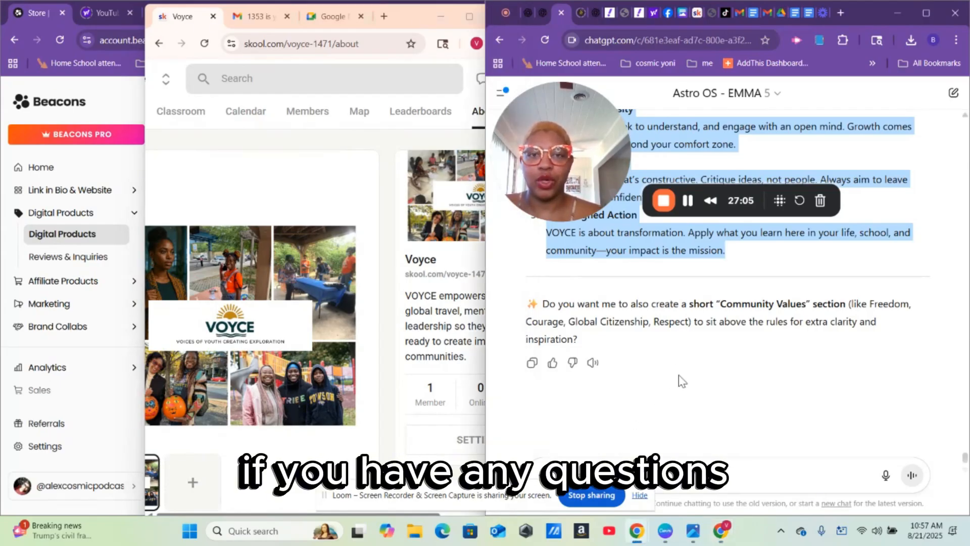